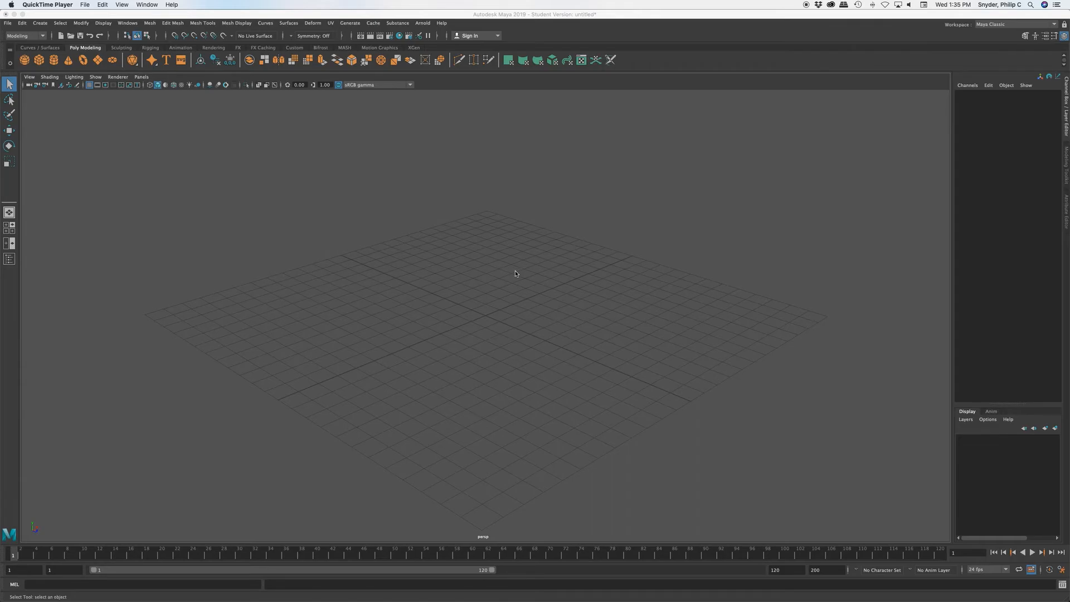
Step: Start a new project in the Project Window and set its location to the Desktop
left_click(80, 14)
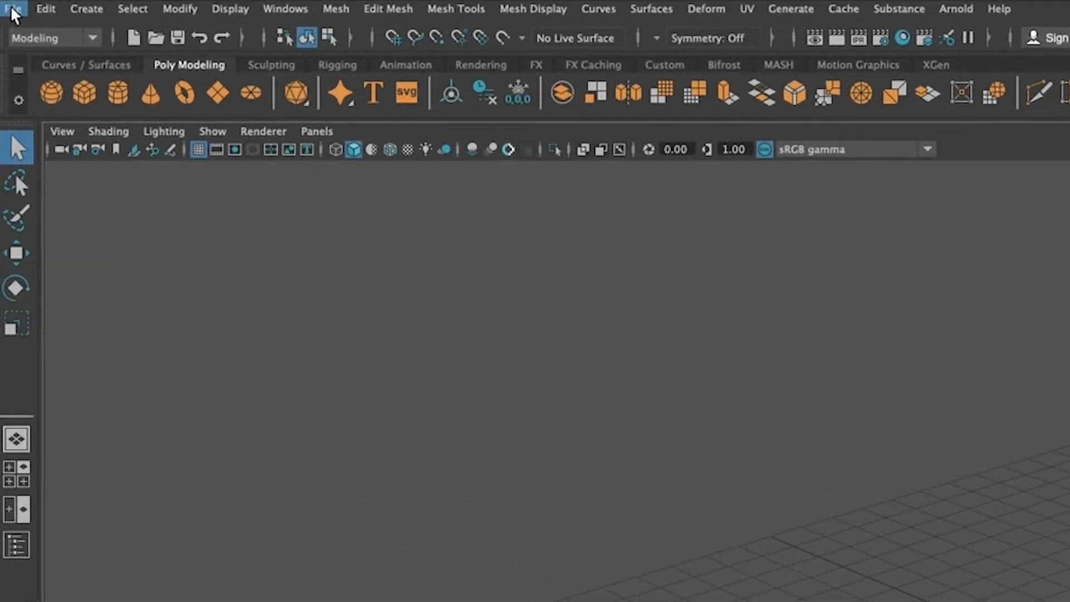
left_click(8, 22)
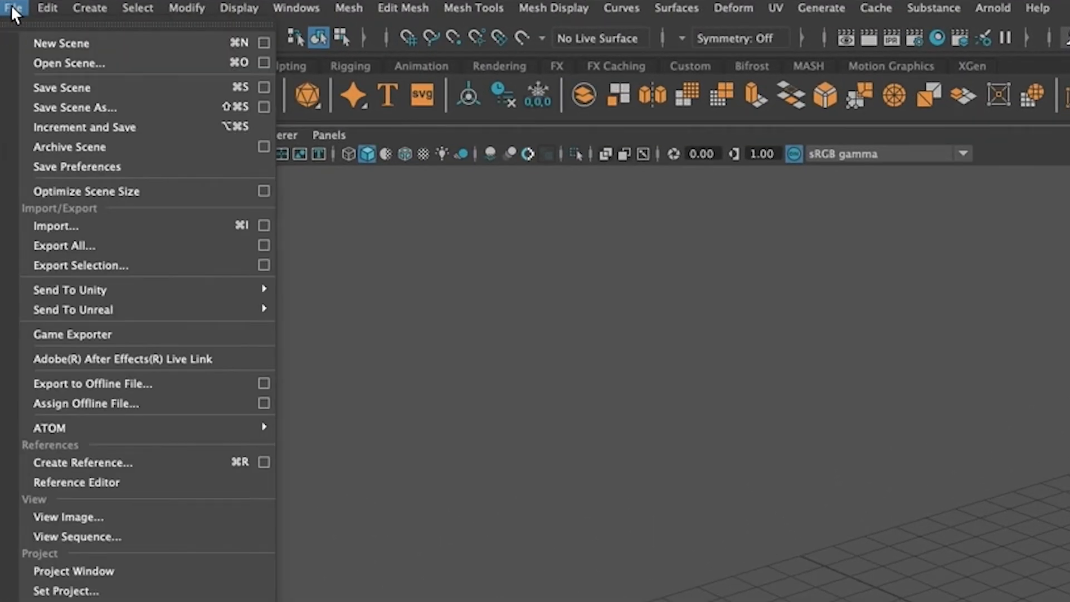
left_click(186, 564)
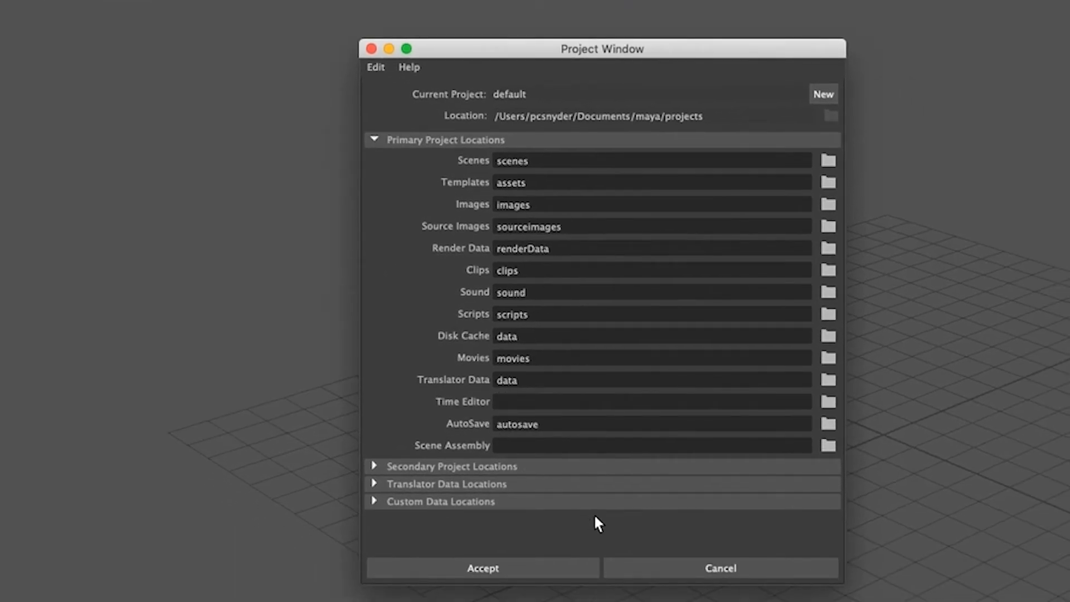
left_click(824, 94)
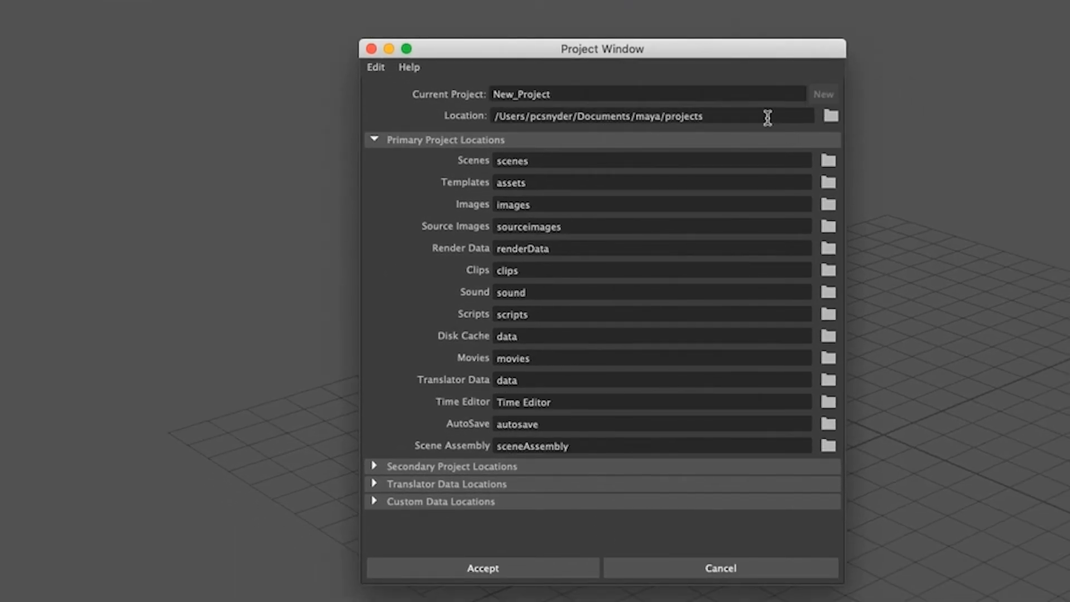
left_click(831, 117)
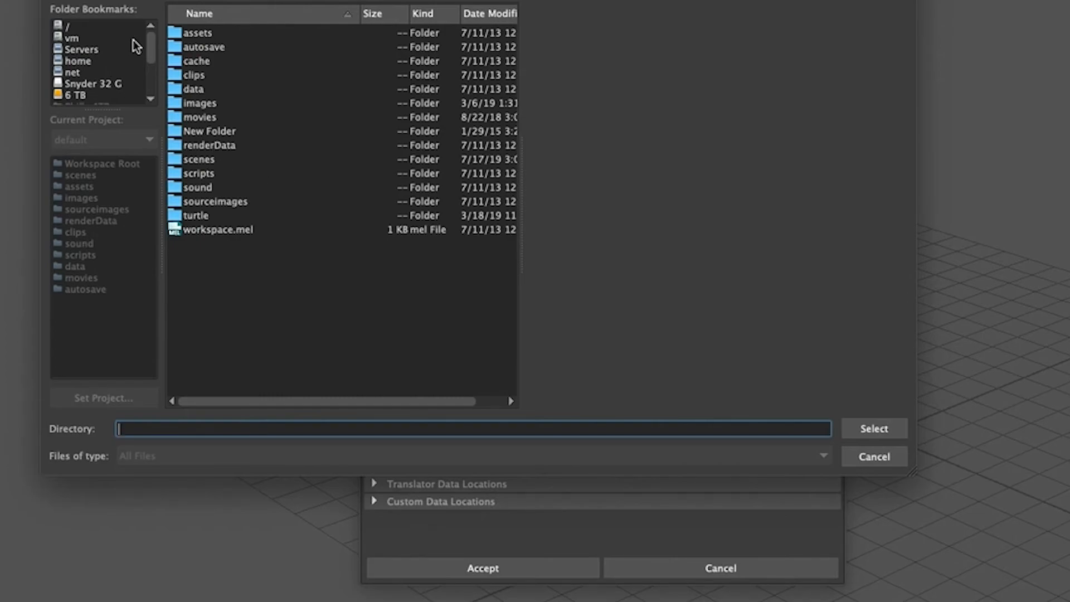
left_click_drag(150, 59, 148, 78)
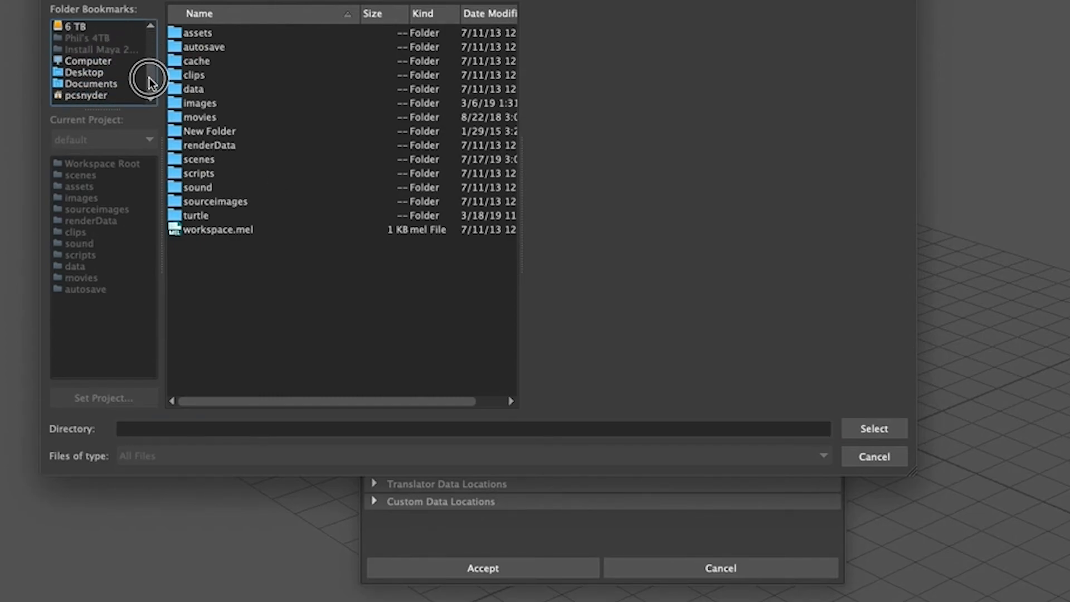
left_click(101, 72)
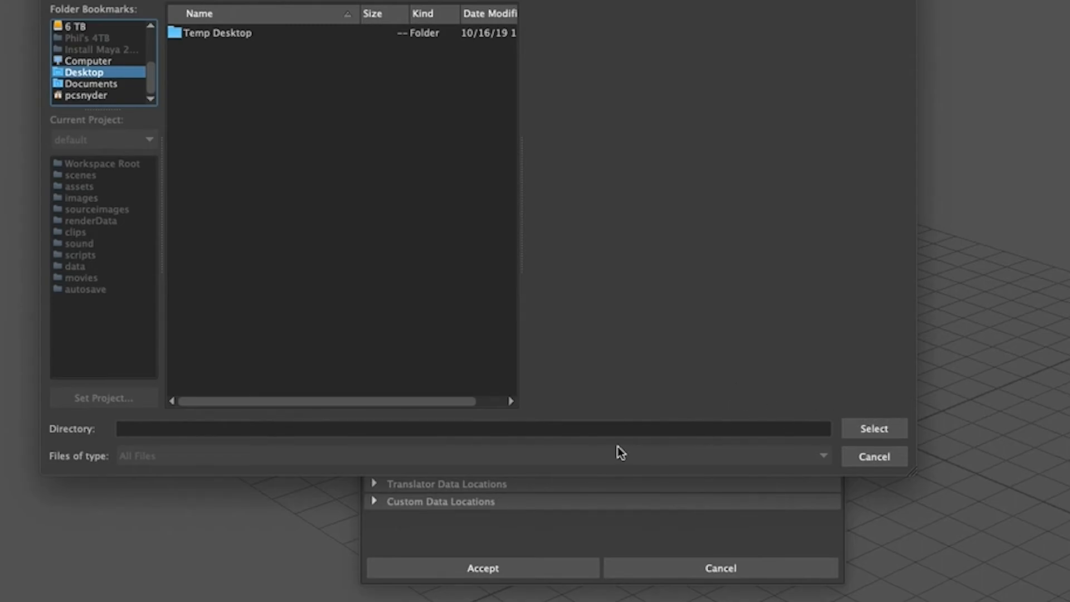
left_click(878, 433)
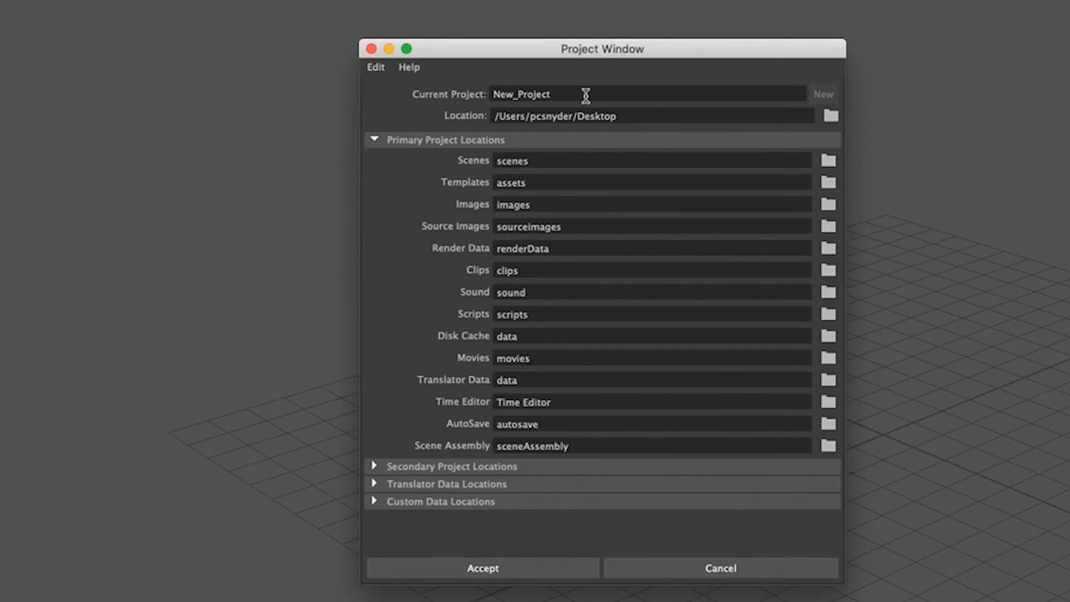
Step: Name the new project Maya Biped and accept the default folder locations
left_click_drag(585, 95, 472, 95)
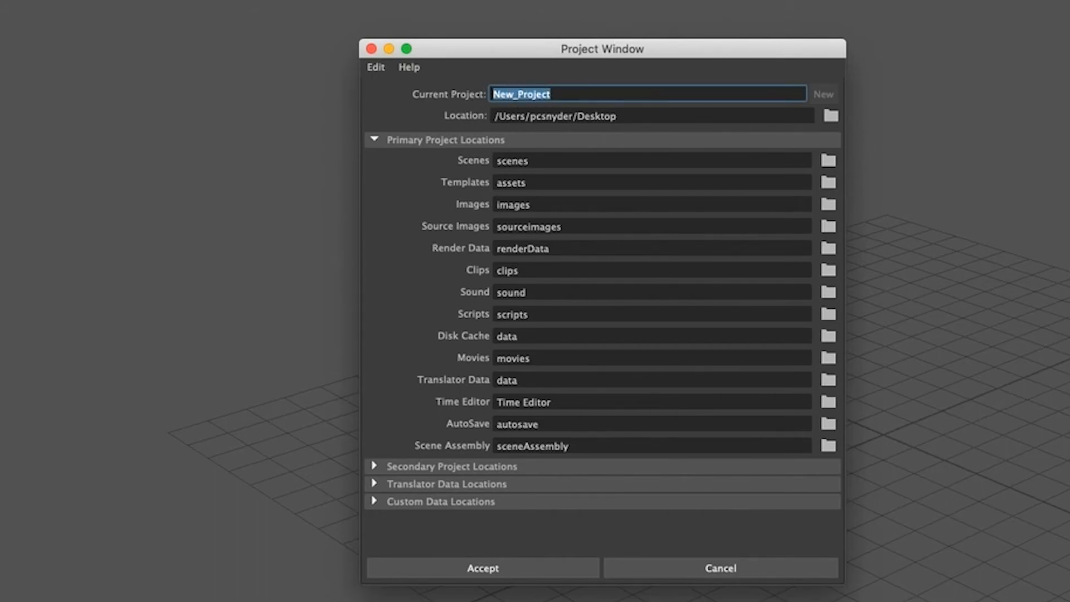
type("May ")
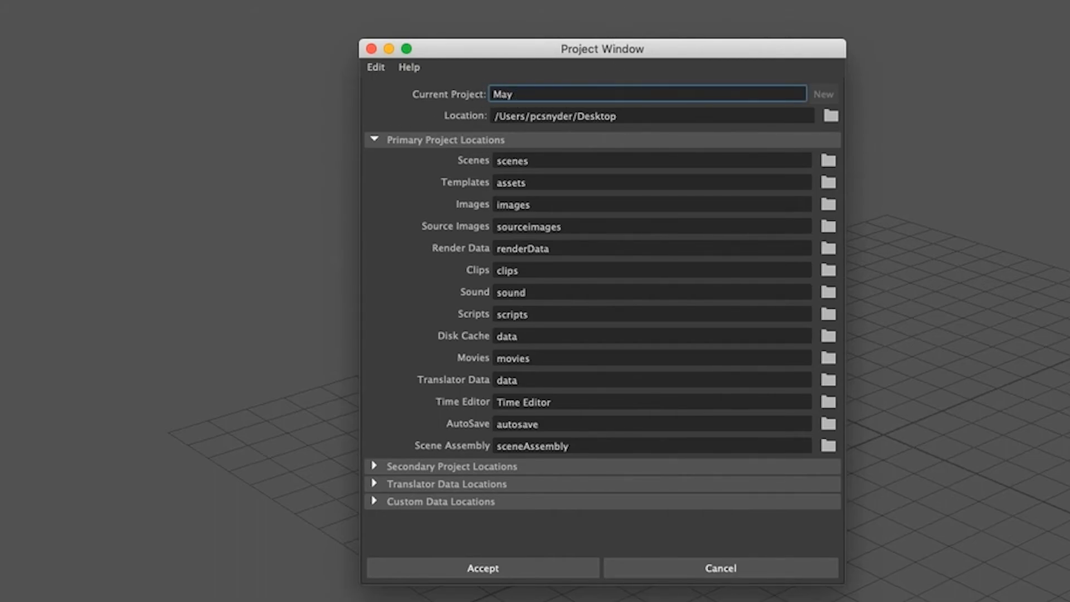
type("a Biped")
left_click(519, 572)
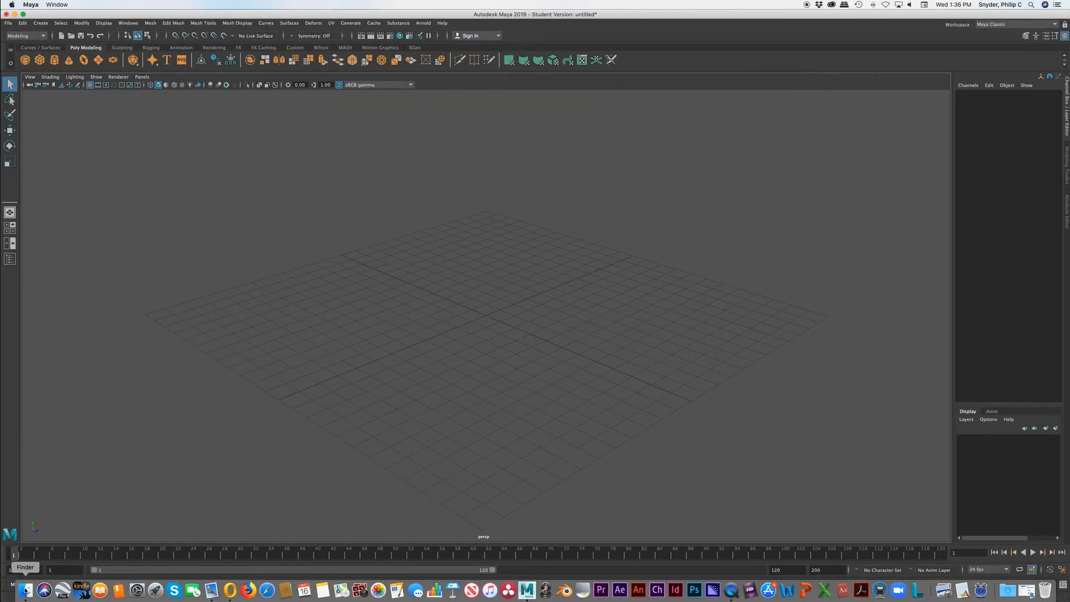
Step: Switch to Finder, examine the contents of the Maya Biped folder on the Desktop, and return to Maya
left_click(26, 590)
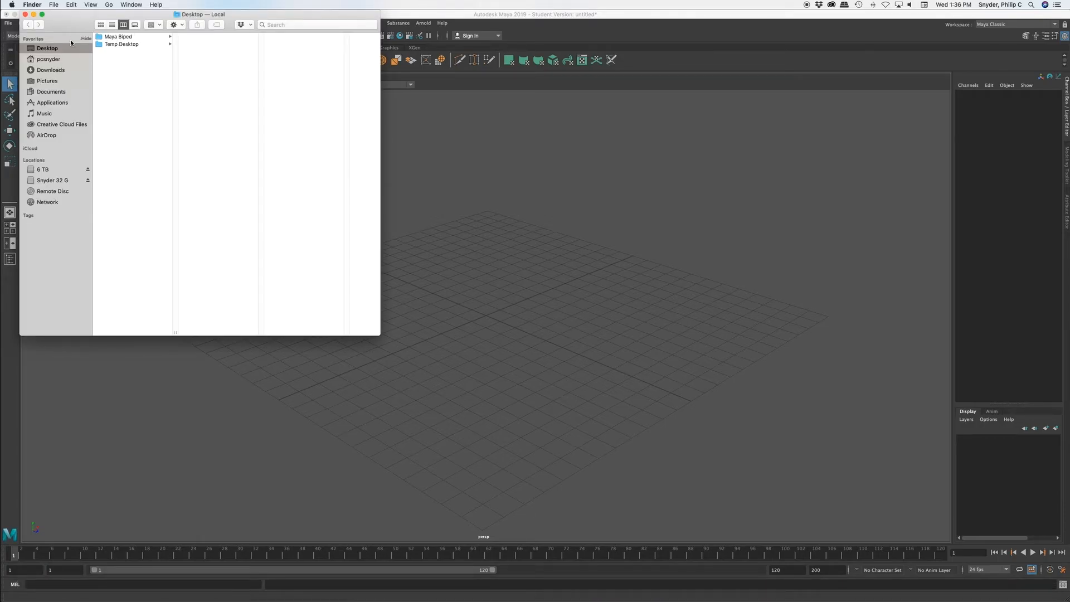
left_click(134, 36)
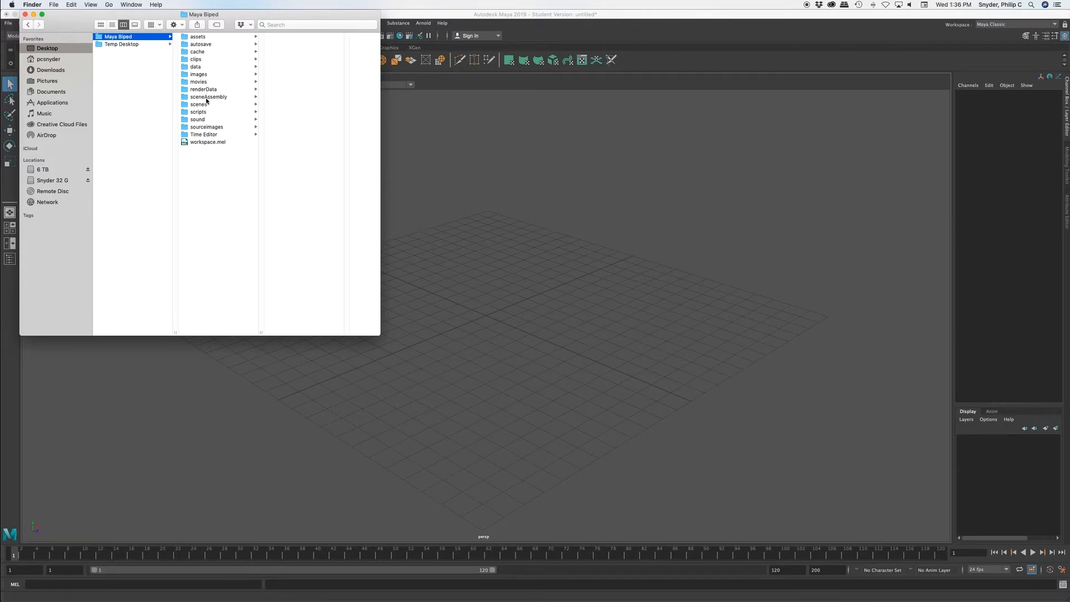
left_click(294, 444)
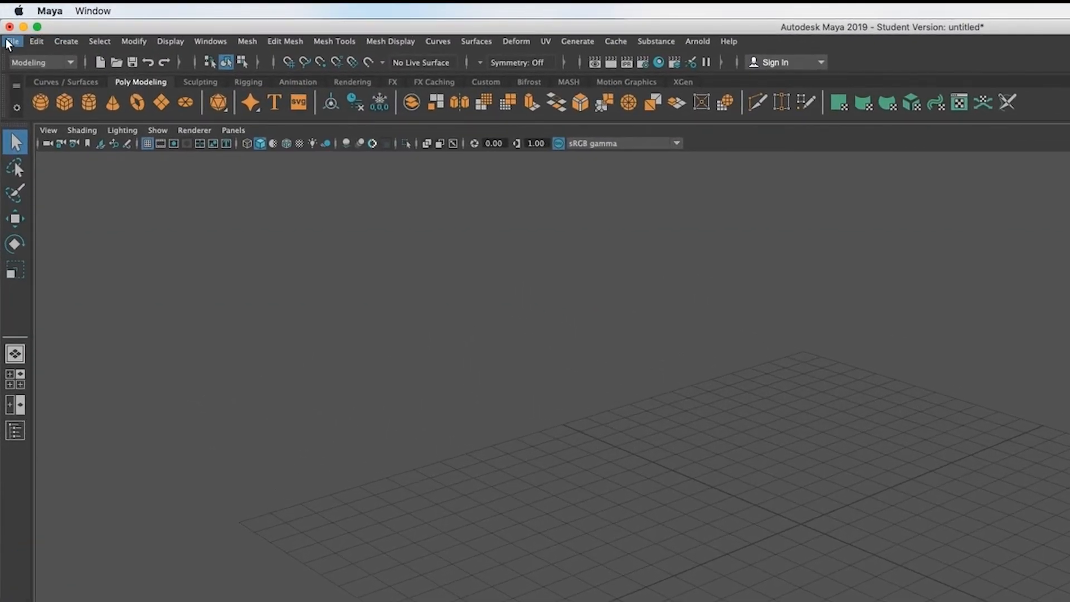
Step: Save the scene as biped_1 in the project's scenes folder, keeping the Maya Binary file type
left_click(11, 42)
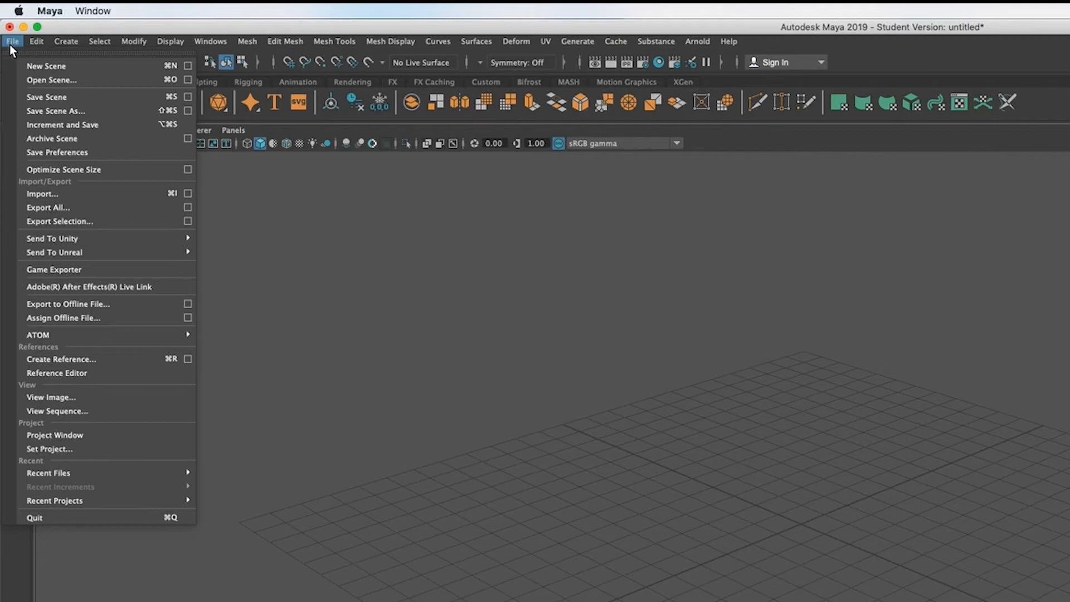
left_click(56, 111)
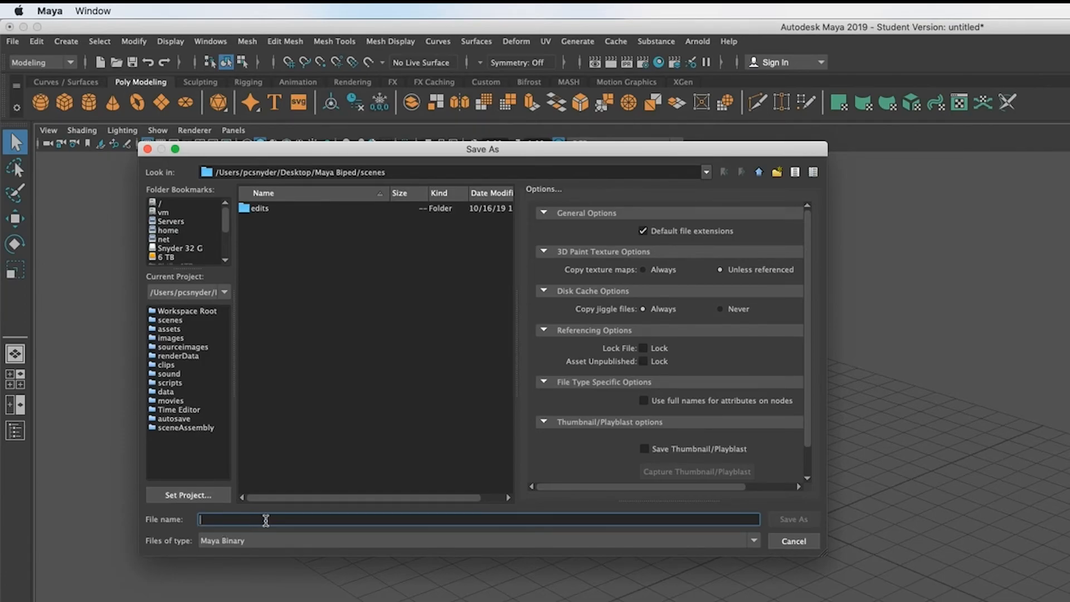
type("biped_1")
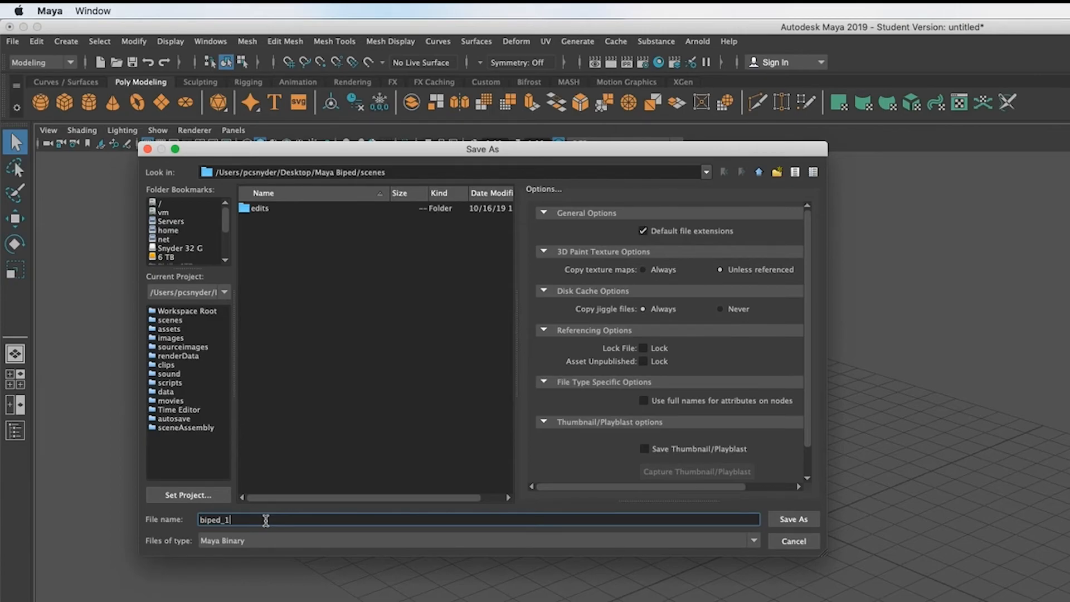
key("Return")
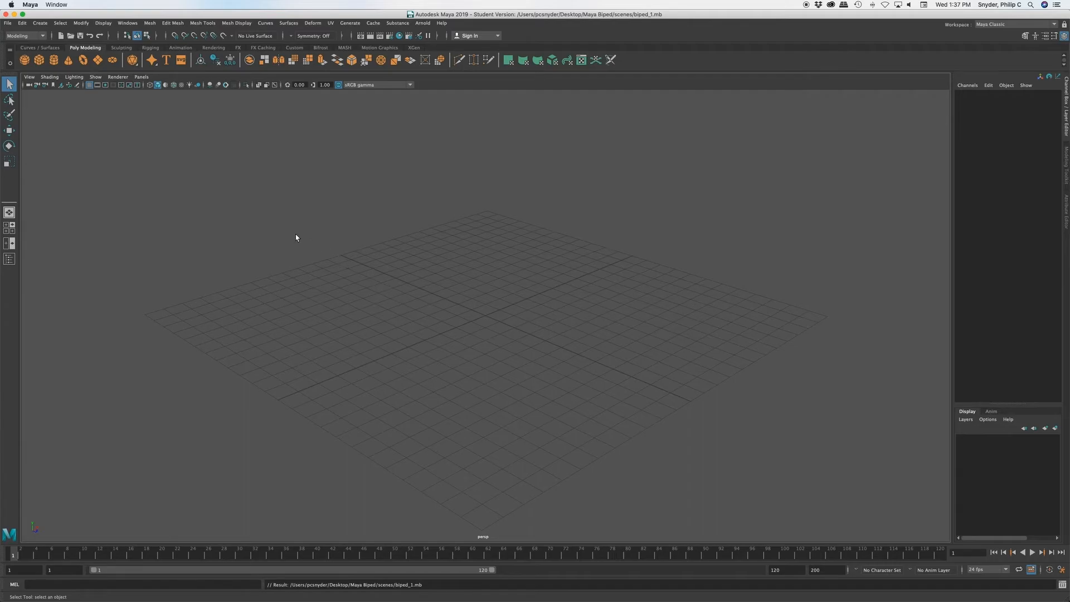
Step: Create a polygon sphere with 12 axis divisions and 12 height divisions
left_click(40, 23)
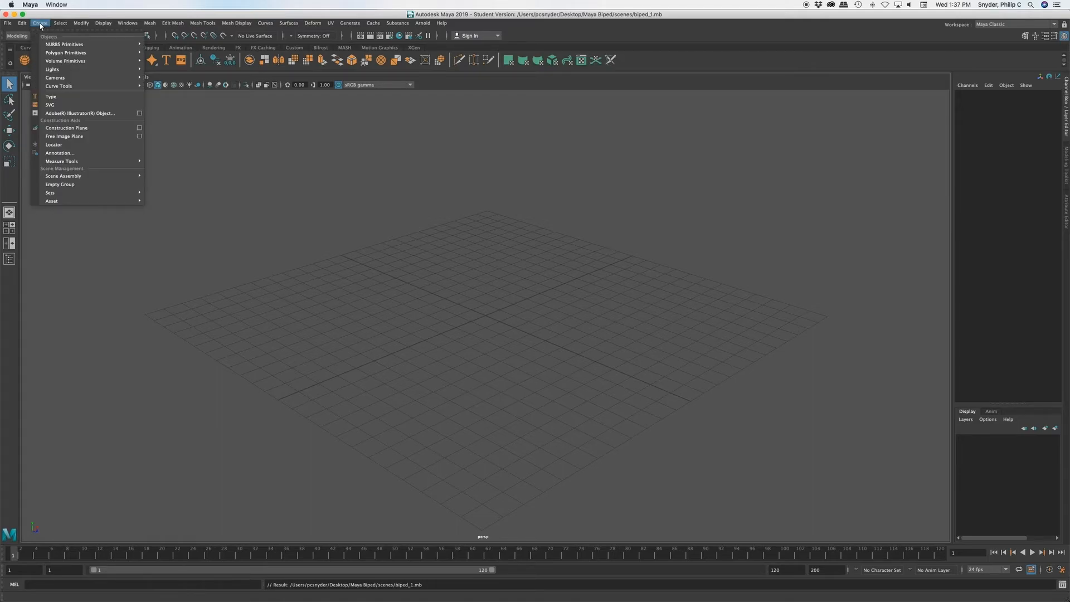
mouse_move(66, 53)
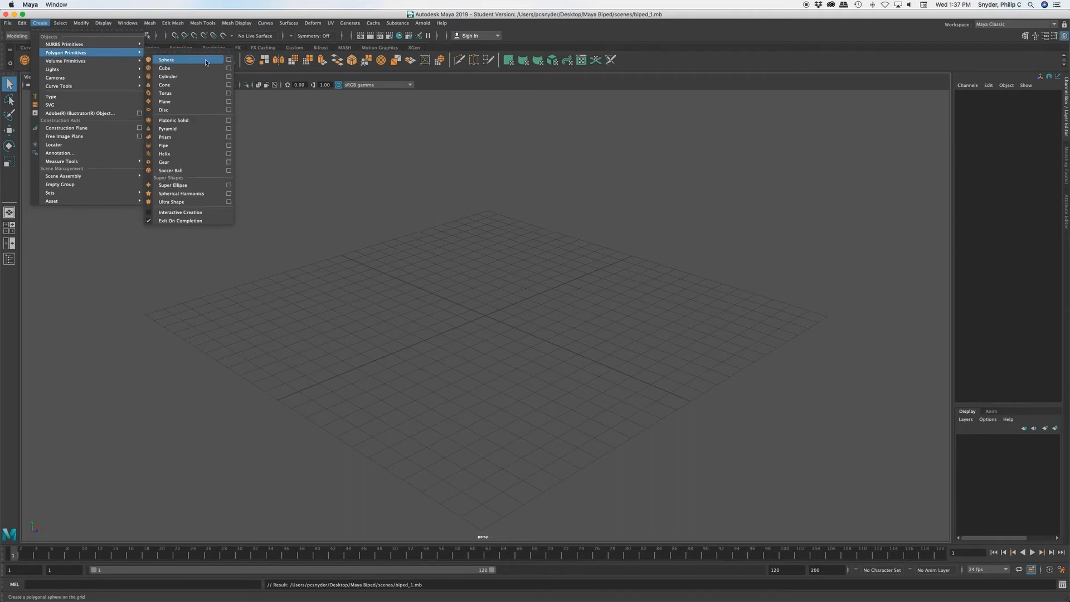
left_click(229, 60)
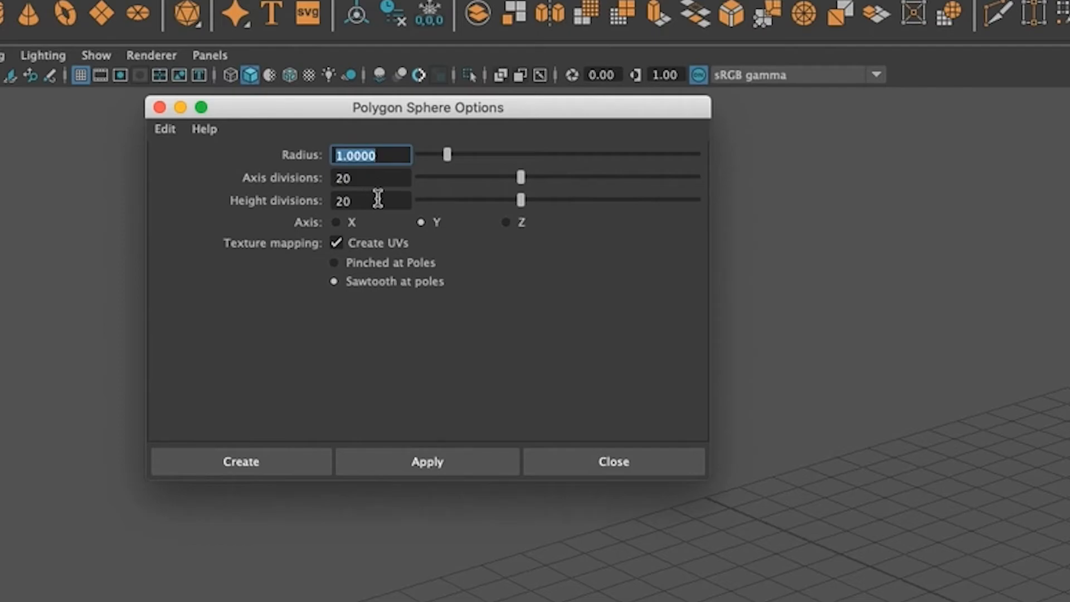
left_click_drag(372, 179, 335, 177)
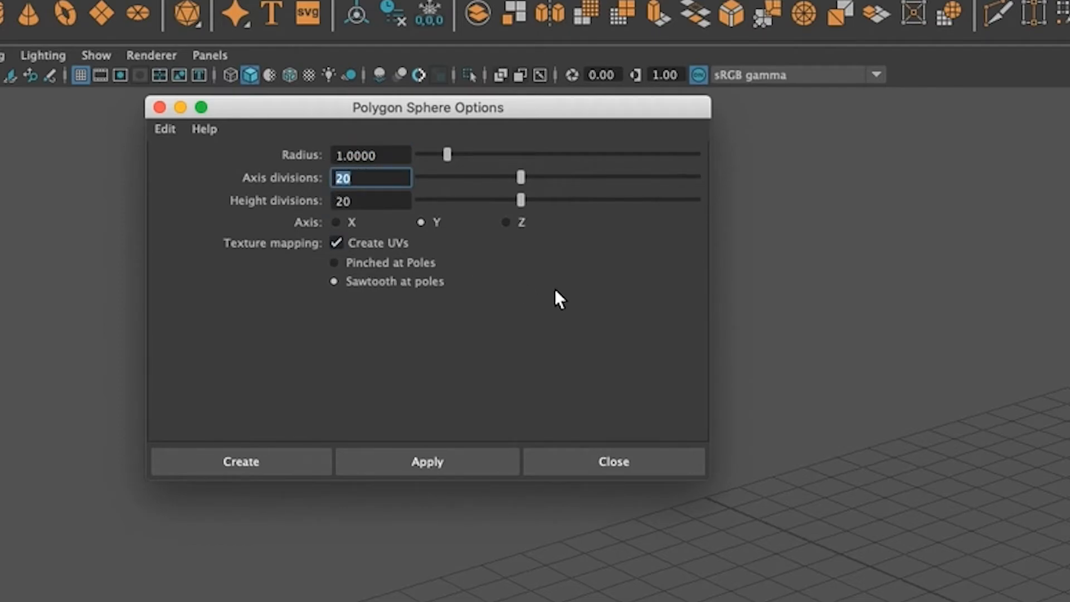
type("12")
left_click(354, 201)
left_click_drag(355, 202, 316, 202)
type("12")
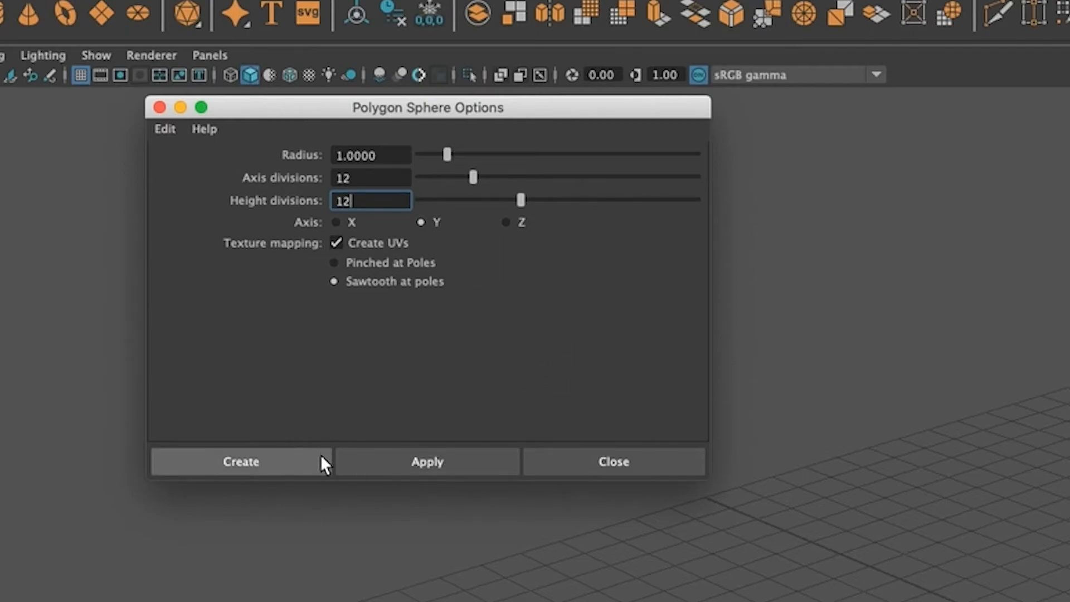
left_click(280, 463)
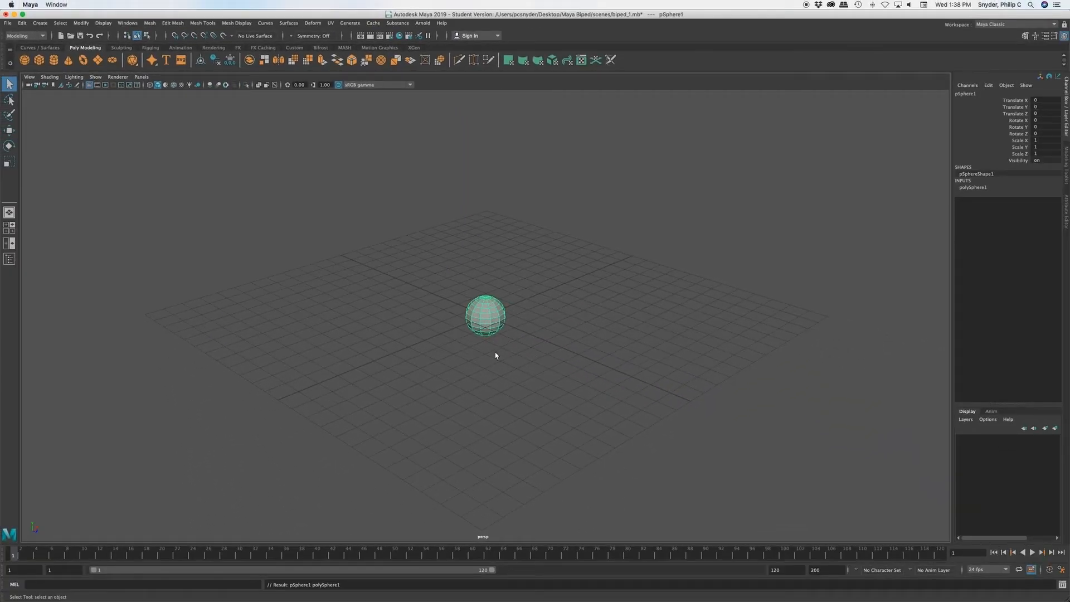
Step: Hide the grid in the perspective viewport
left_click_drag(490, 349, 537, 342, "alt")
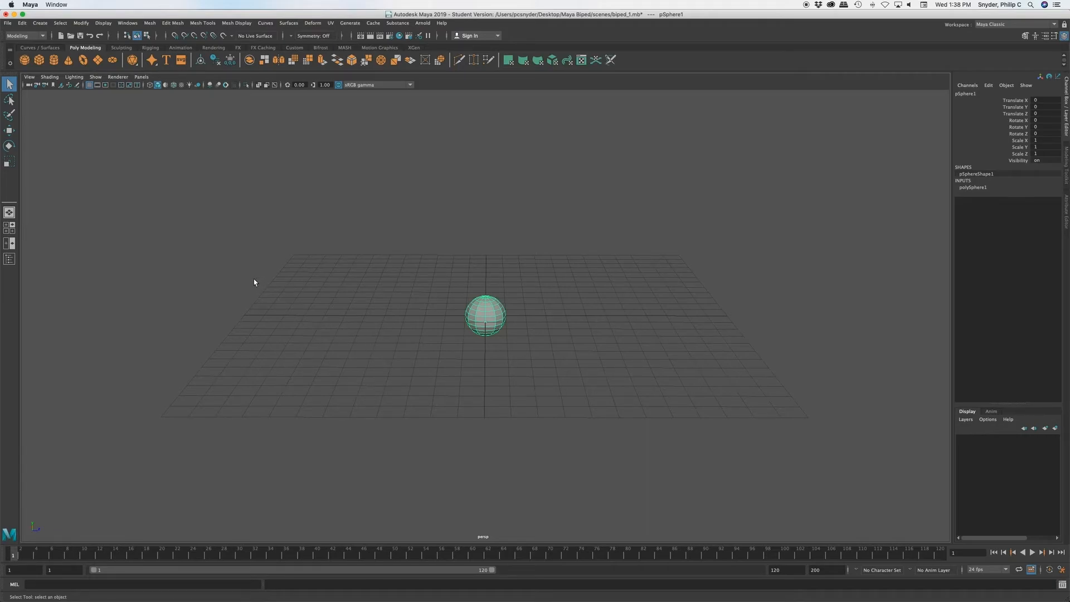
left_click(95, 78)
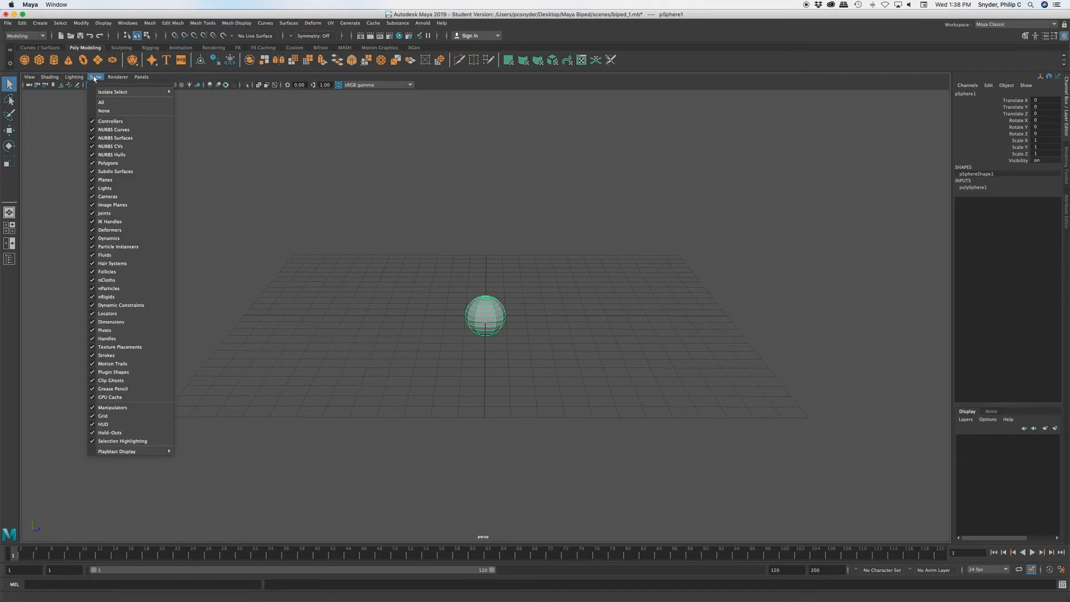
left_click(100, 416)
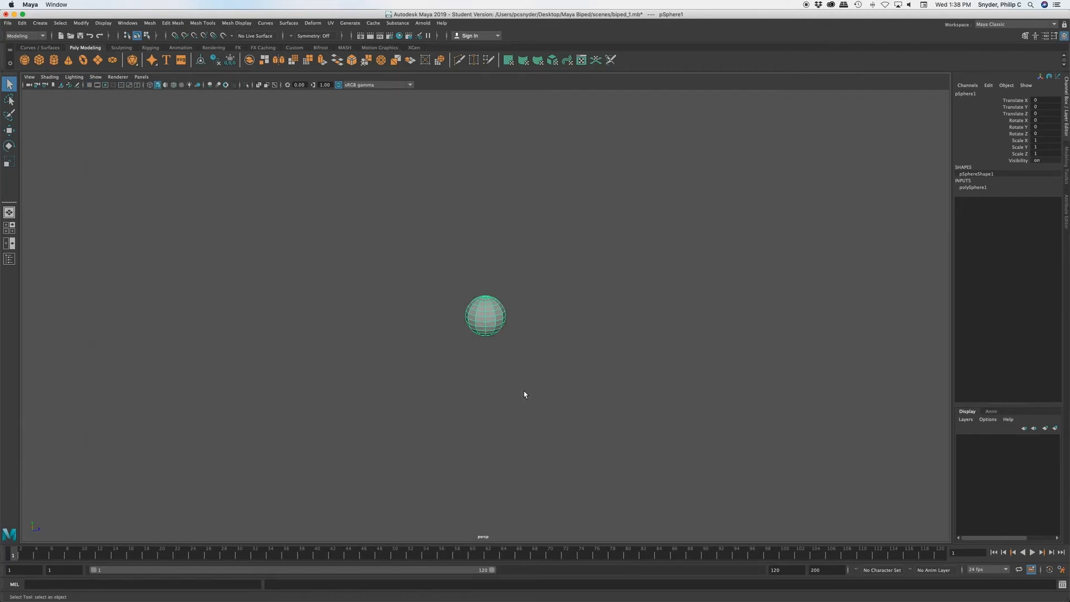
Step: Select the ring of vertices around the sphere's bottom pole and move it slightly up to flatten the underside
key("f")
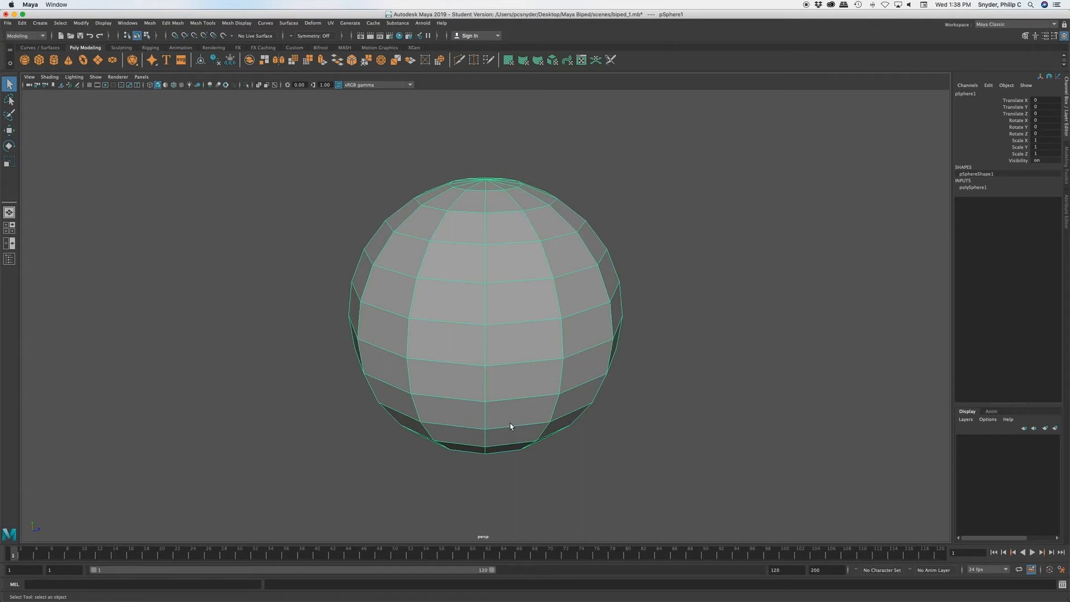
mouse_move(498, 419)
left_mouse_down("alt")
mouse_move(490, 428)
mouse_move(490, 406)
left_mouse_up("alt")
middle_click_drag(518, 416, 519, 279, "alt")
left_click_drag(507, 328, 506, 303, "alt")
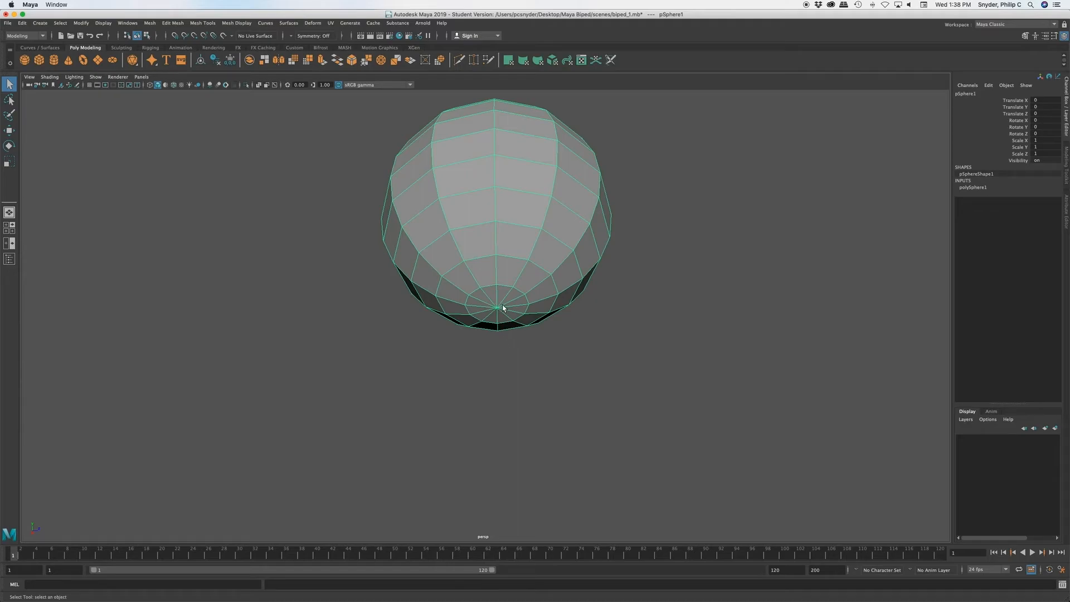
left_click_drag(503, 315, 502, 337, "alt")
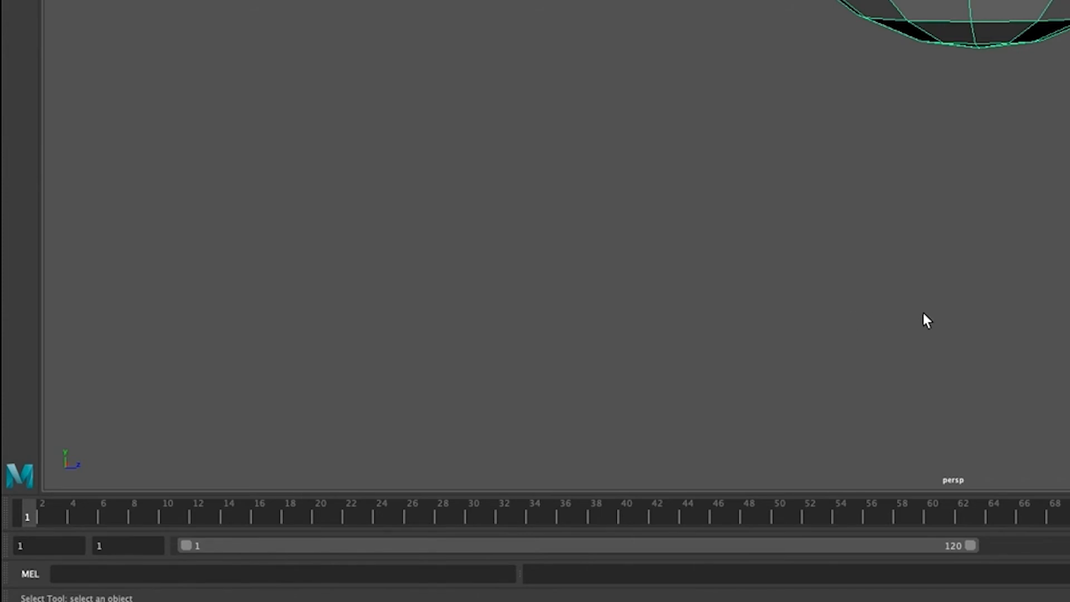
left_click_drag(1005, 89, 1010, 93, "alt")
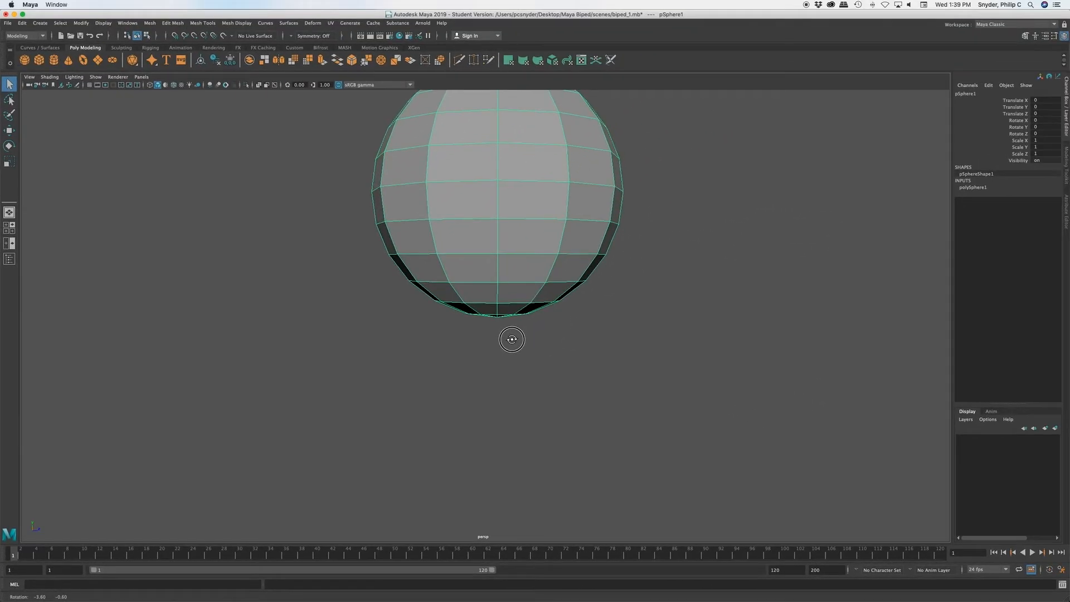
left_click_drag(512, 339, 509, 339, "alt")
left_click(521, 238)
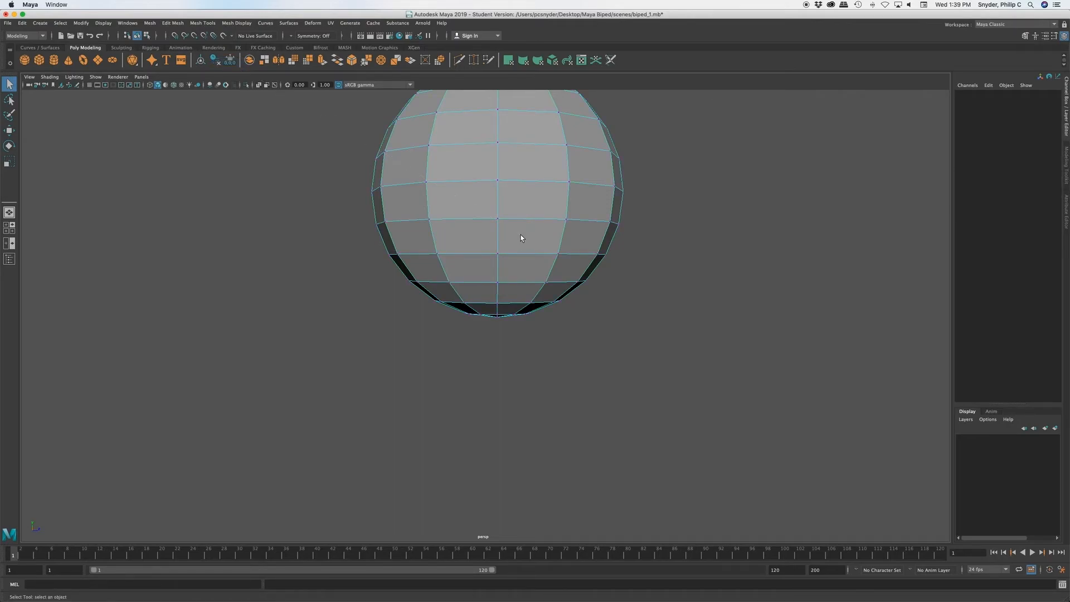
right_click(521, 238)
right_click(509, 237)
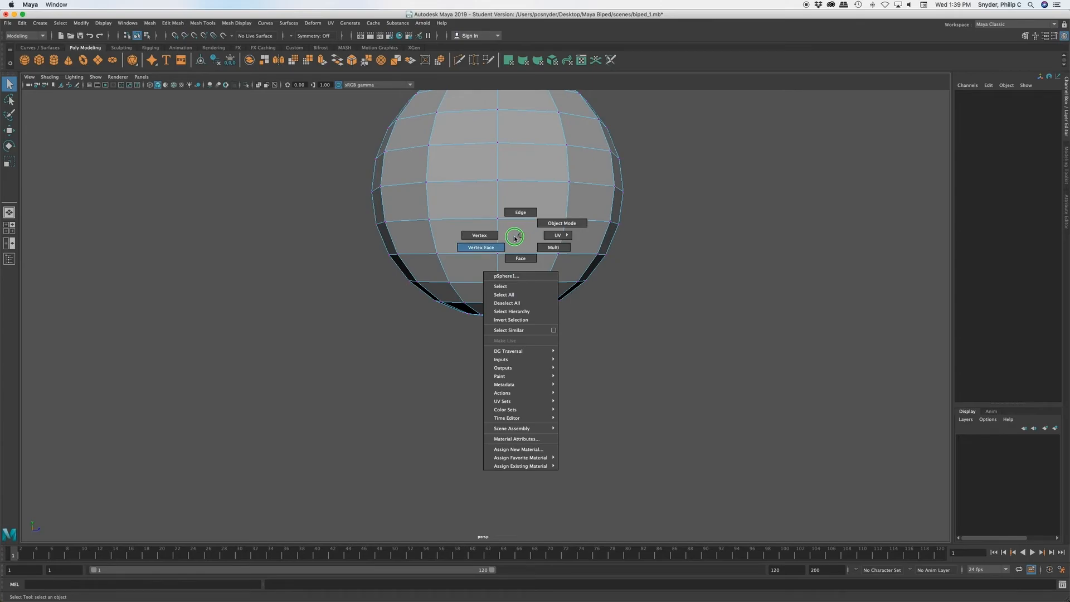
right_click_drag(509, 236, 483, 236)
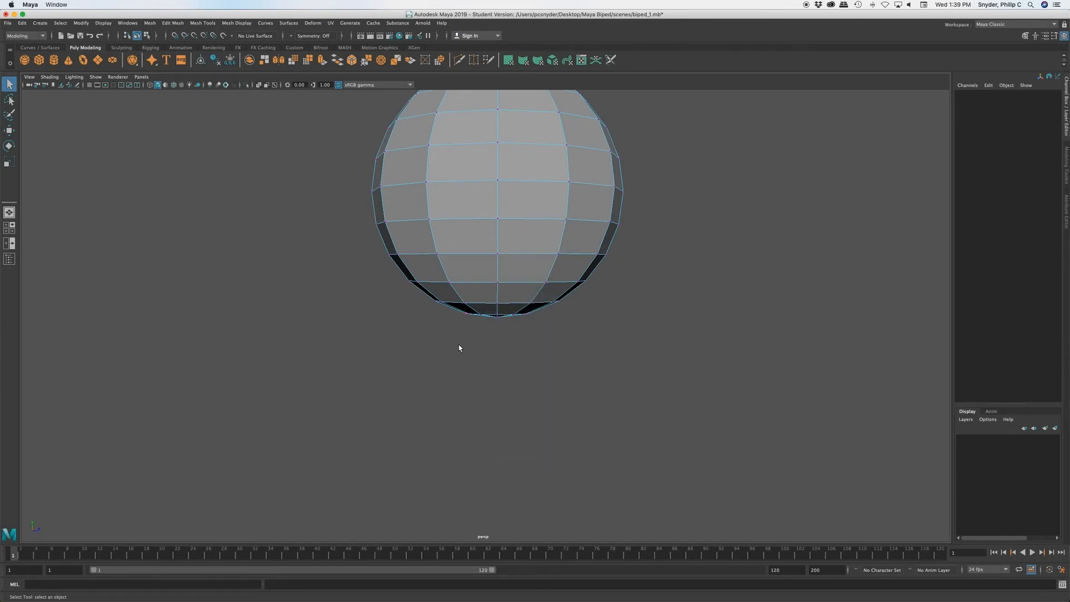
left_click_drag(453, 332, 550, 310)
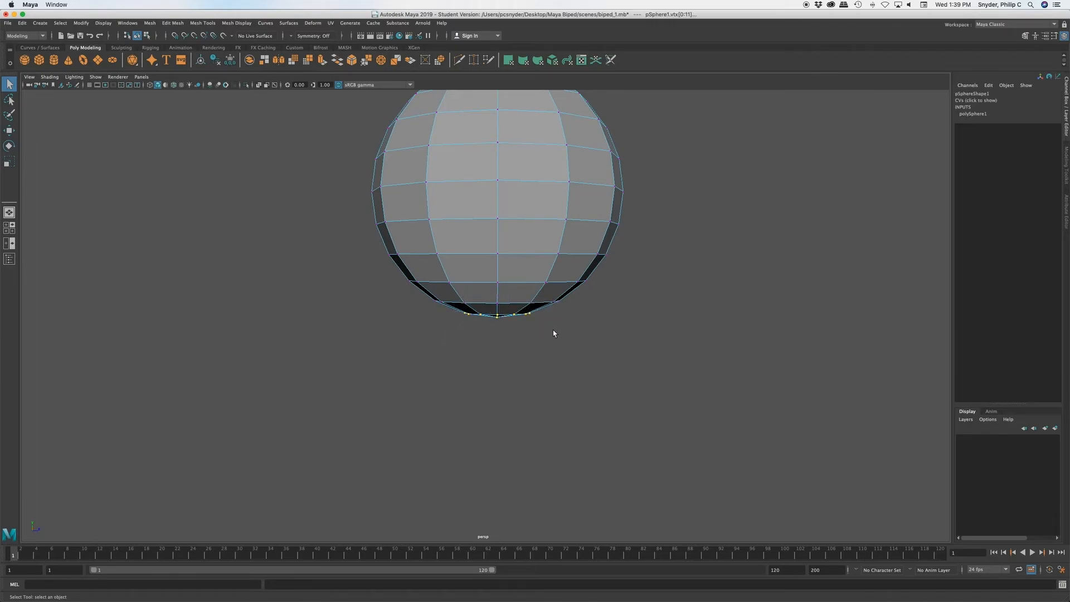
key("w")
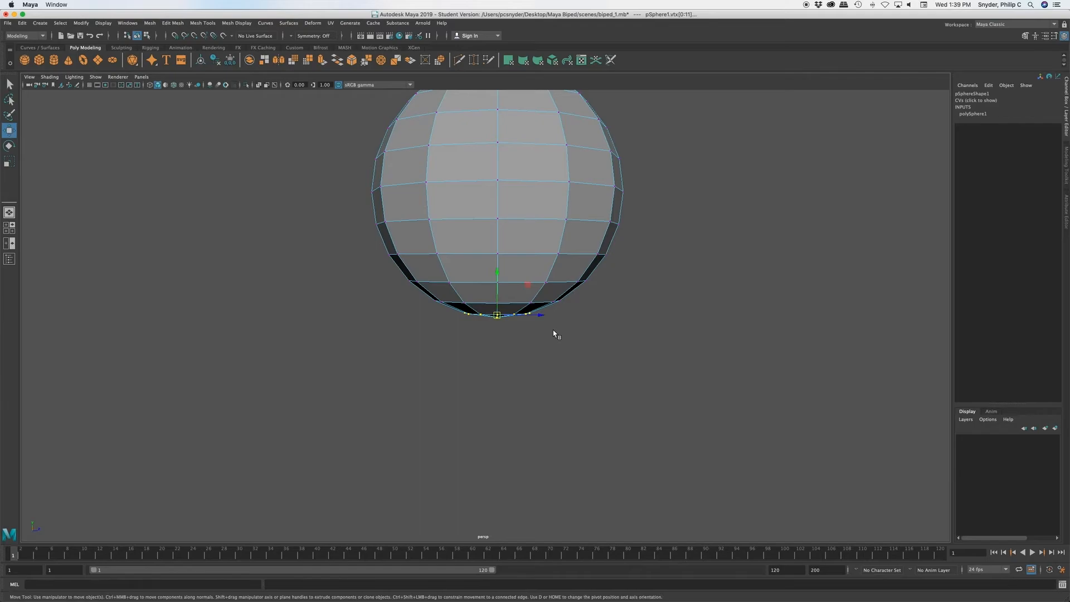
left_click_drag(496, 273, 496, 267)
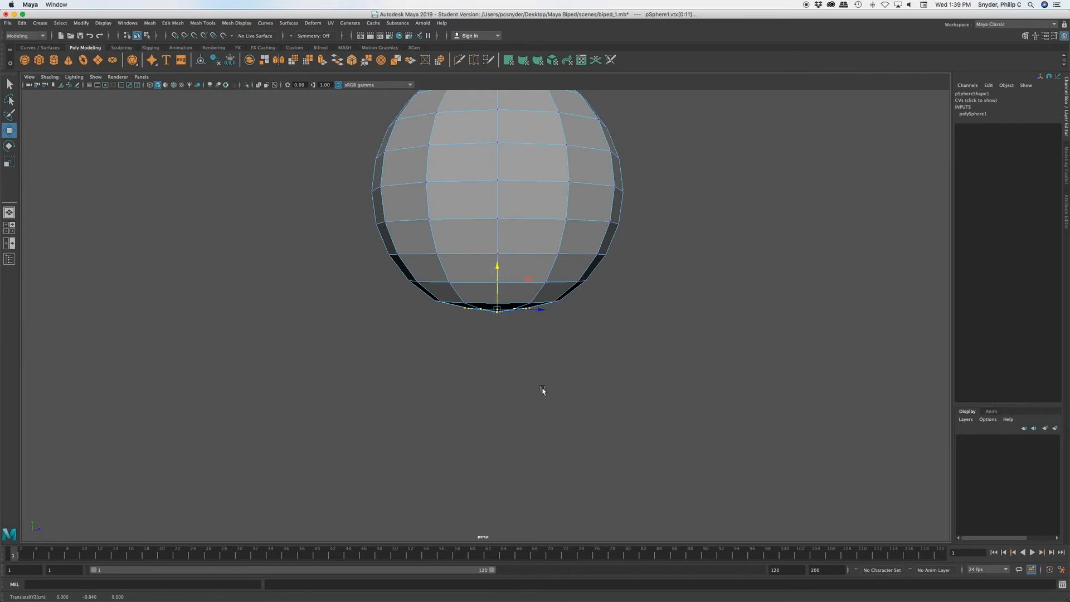
Step: Select the faces around the bottom pole with the Paint Selection Tool and extrude them straight down into a short neck
right_click(527, 234)
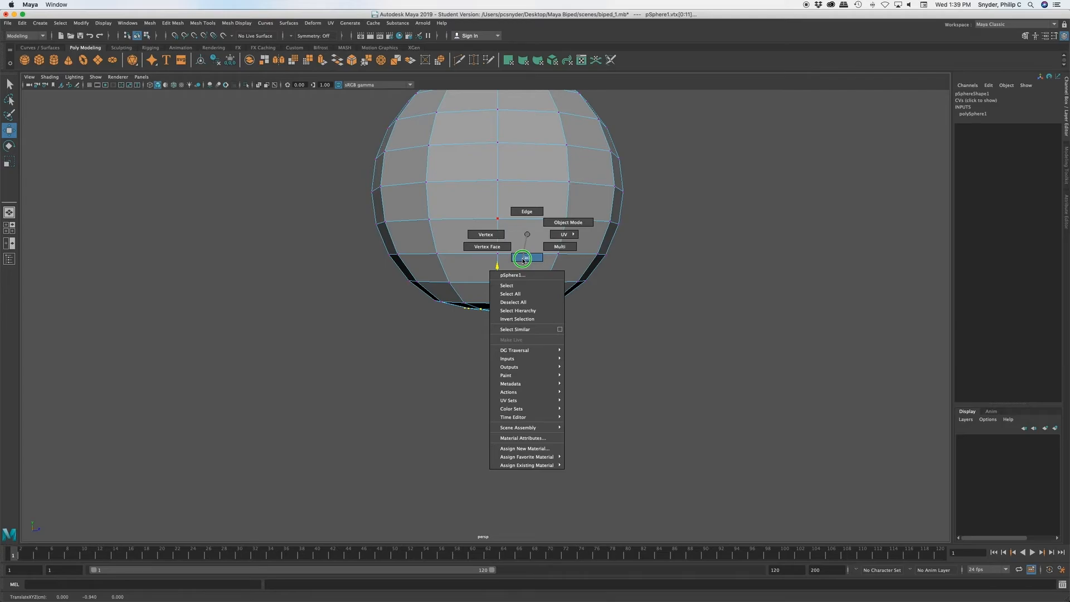
left_click(524, 258)
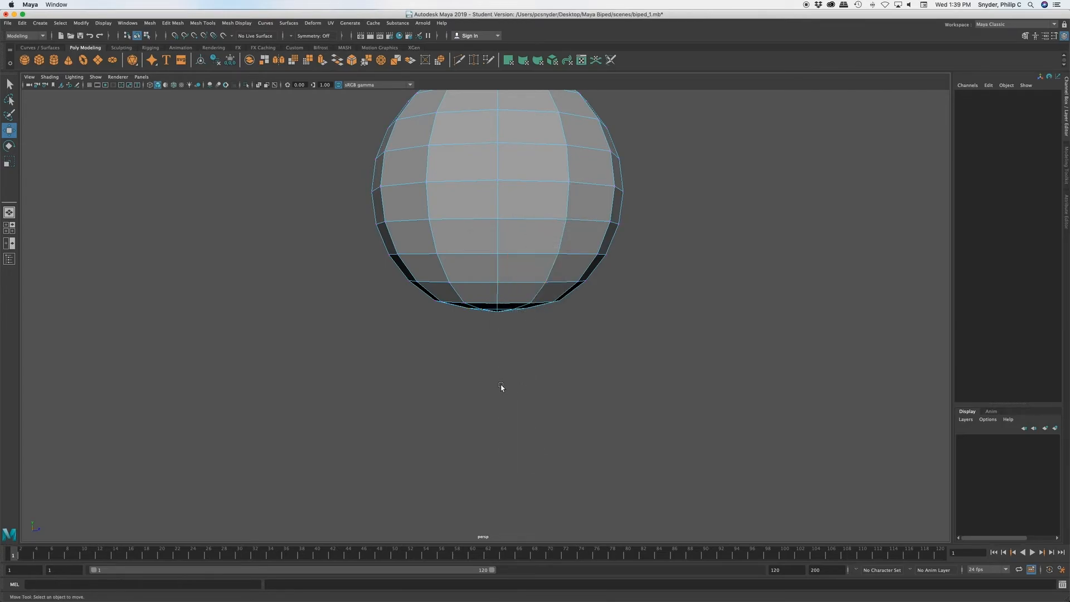
left_click_drag(502, 399, 497, 359, "alt")
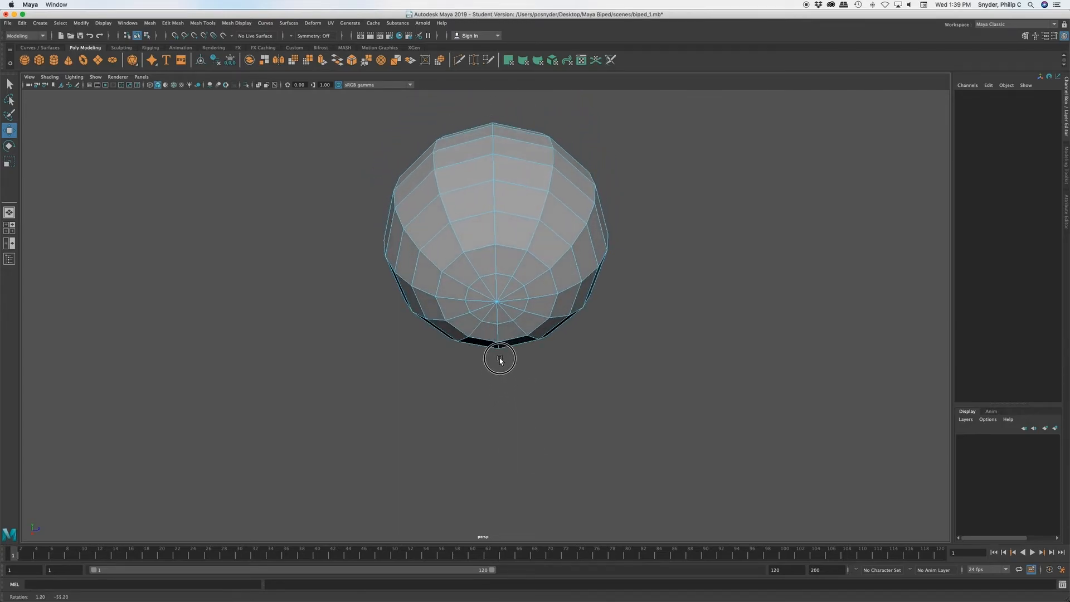
left_click(9, 115)
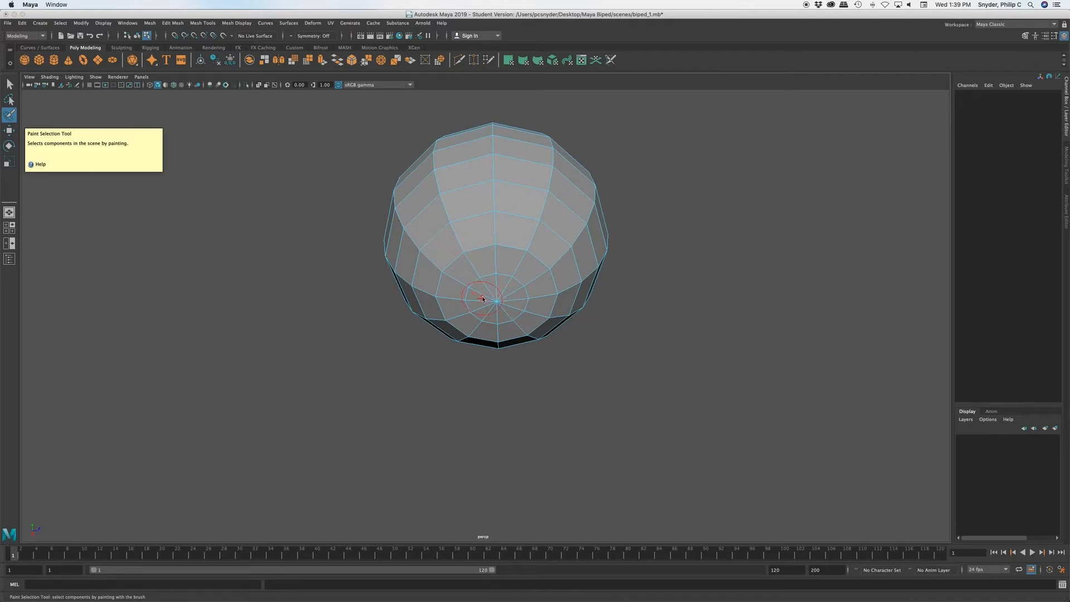
key("b")
mouse_move(498, 302)
left_mouse_down()
mouse_move(503, 292)
mouse_move(485, 302)
left_mouse_up()
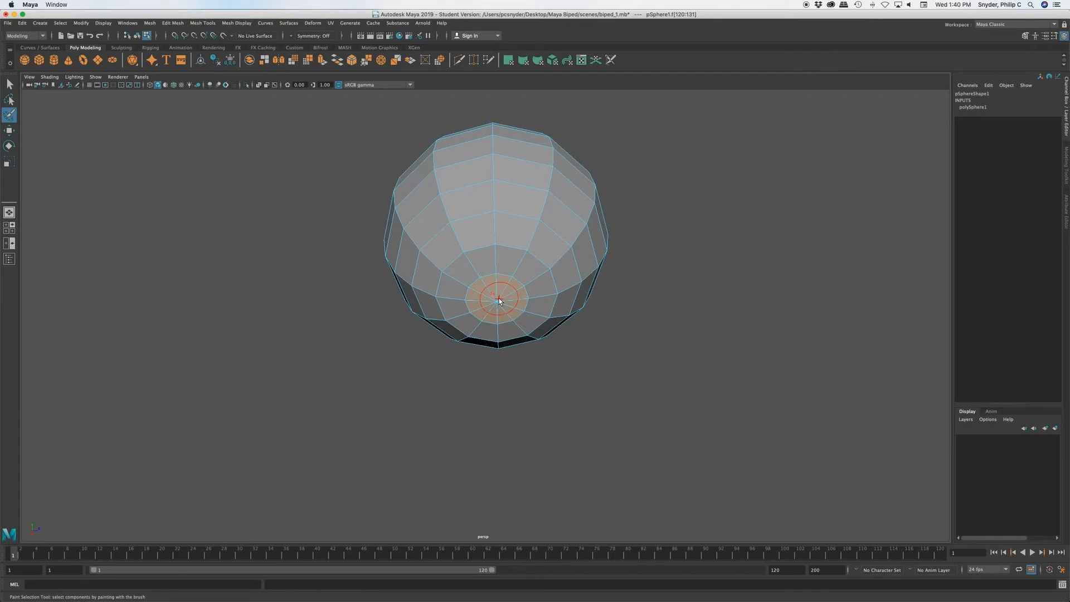
left_click_drag(499, 301, 499, 327, "alt")
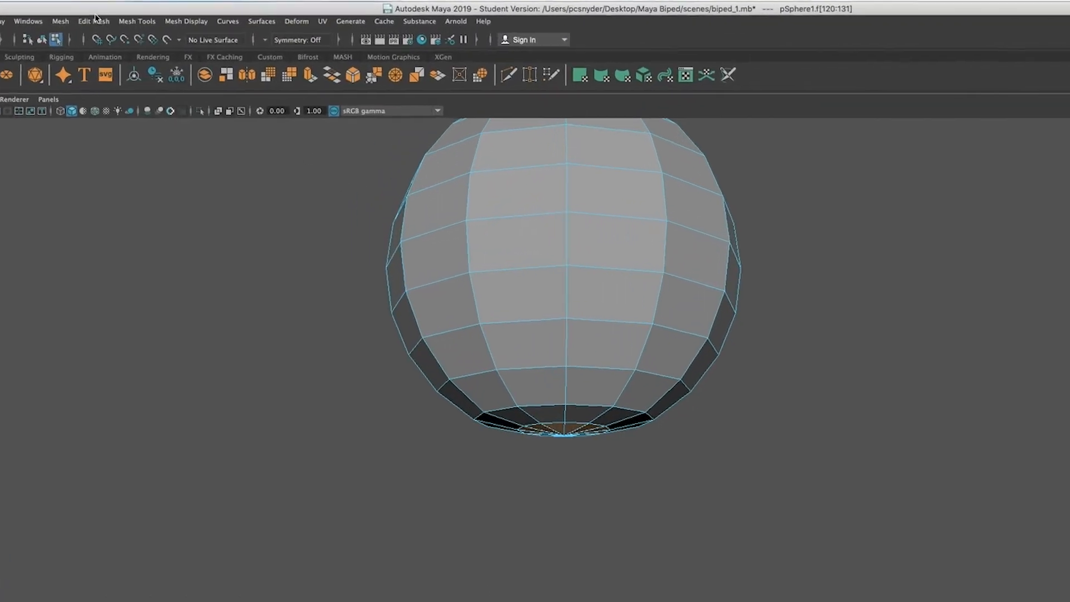
left_click(97, 20)
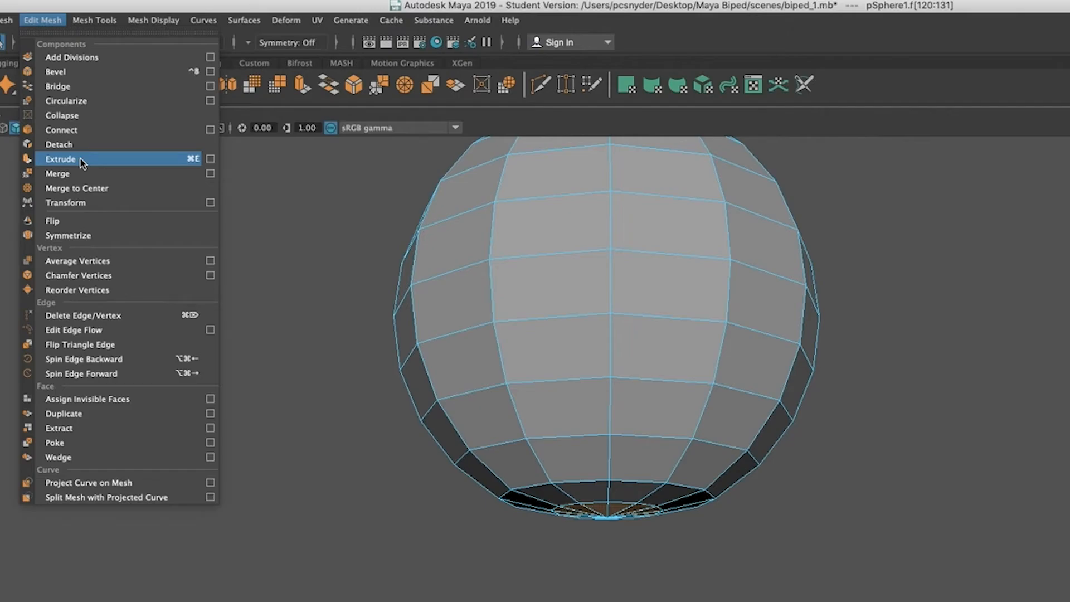
left_click(61, 159)
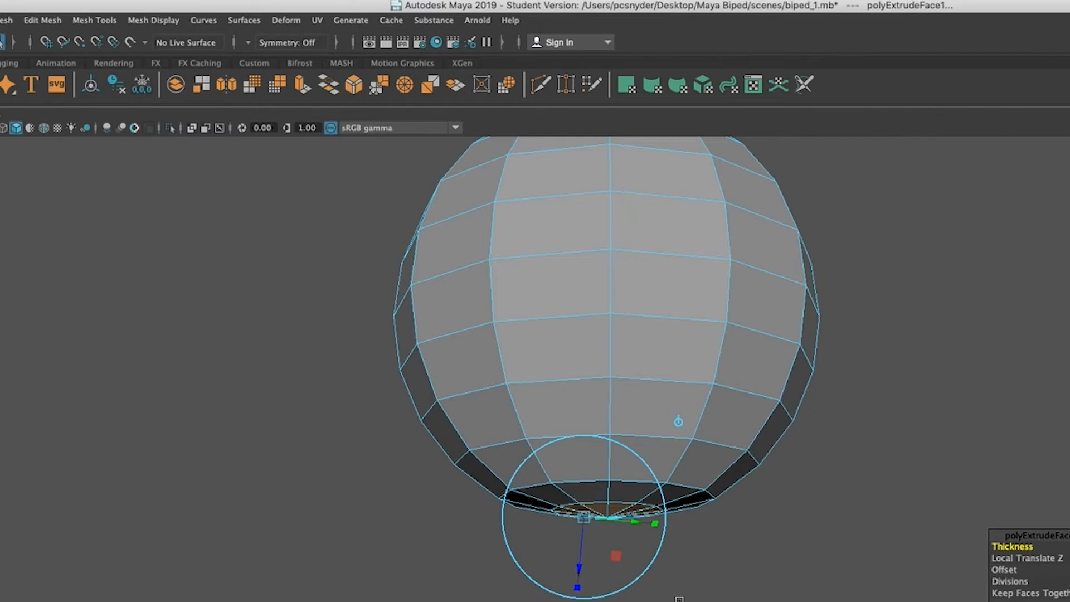
key("w")
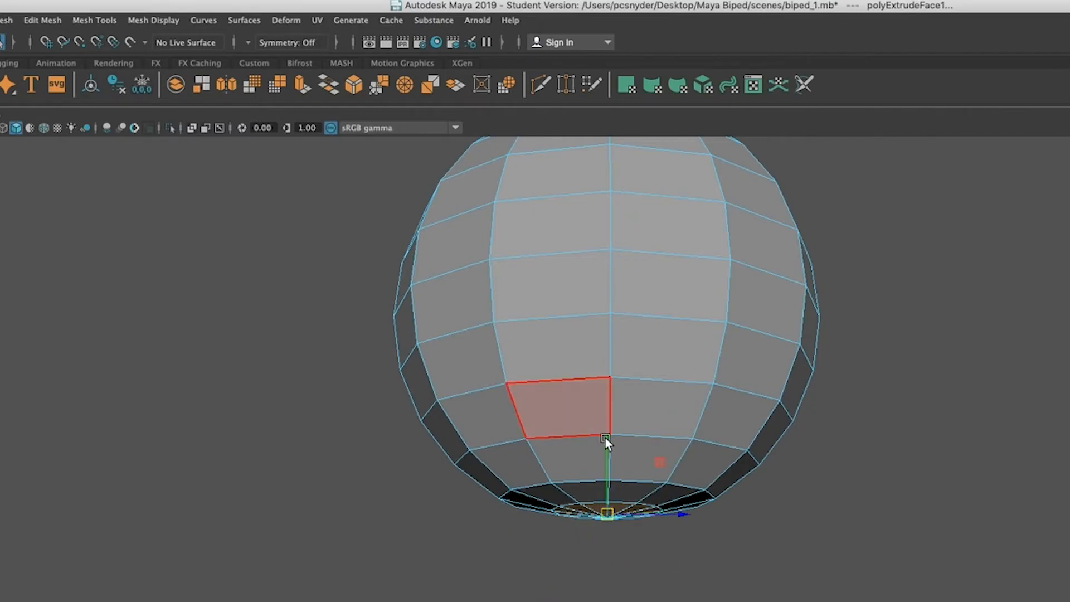
left_click_drag(607, 442, 606, 493)
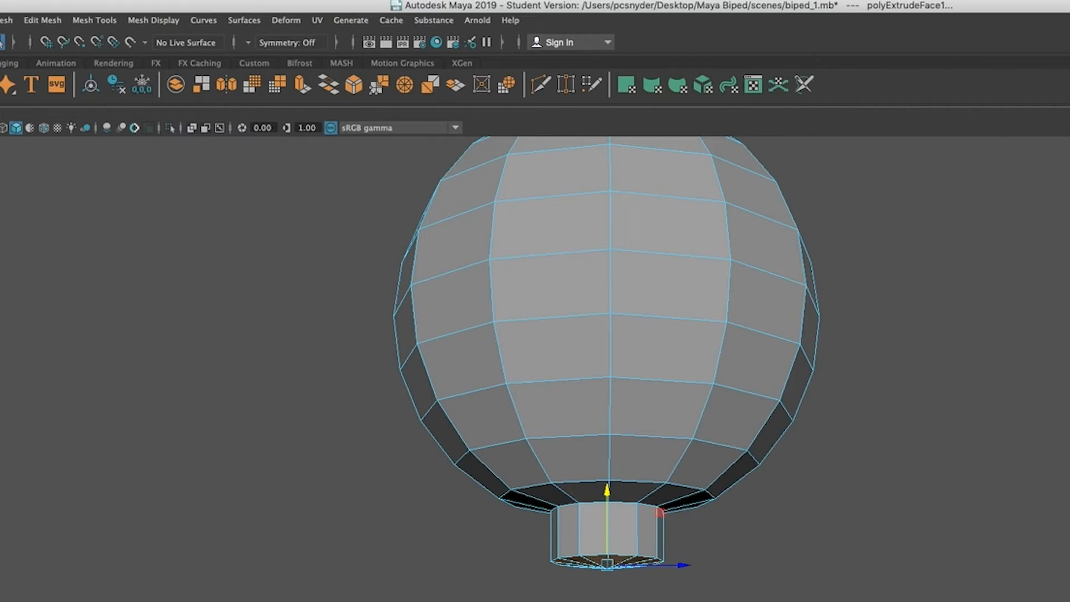
Step: Extrude the neck's bottom faces again and lower them a short distance to add a second neck segment
key("ctrl+e")
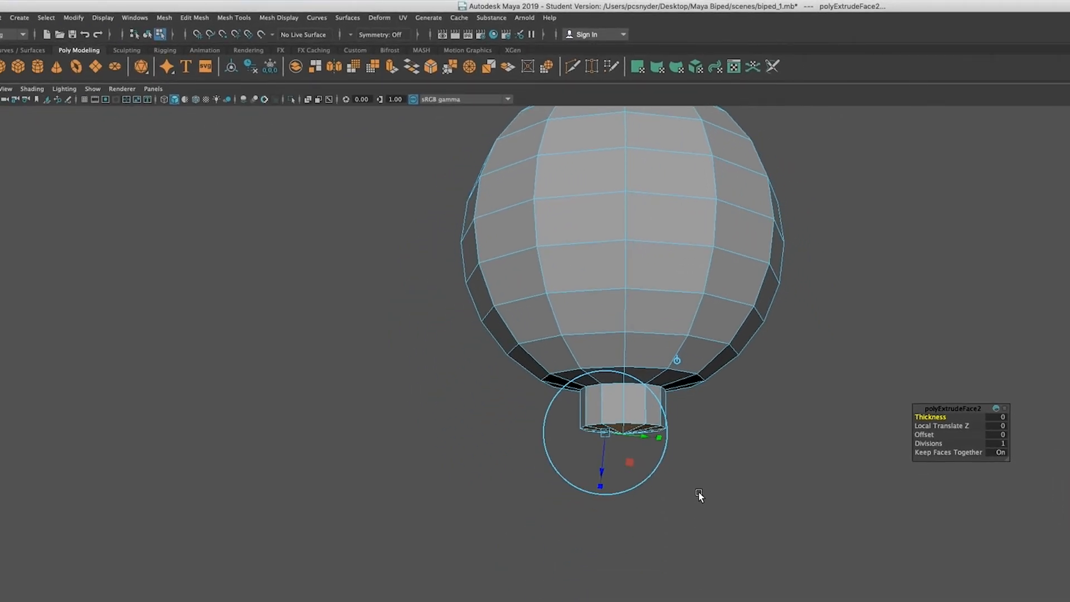
key("w")
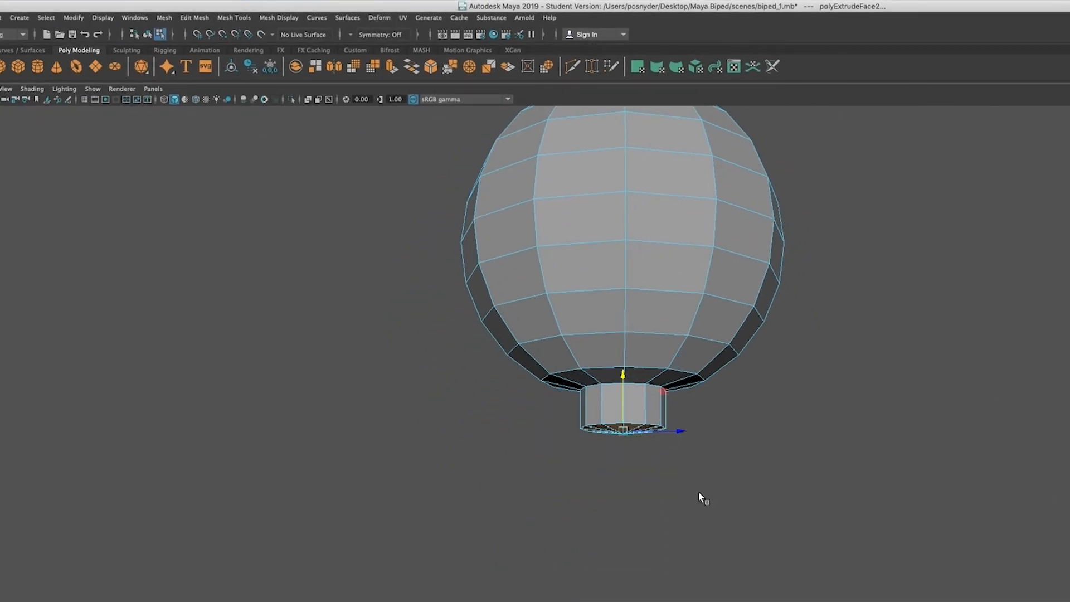
left_click_drag(624, 379, 627, 397)
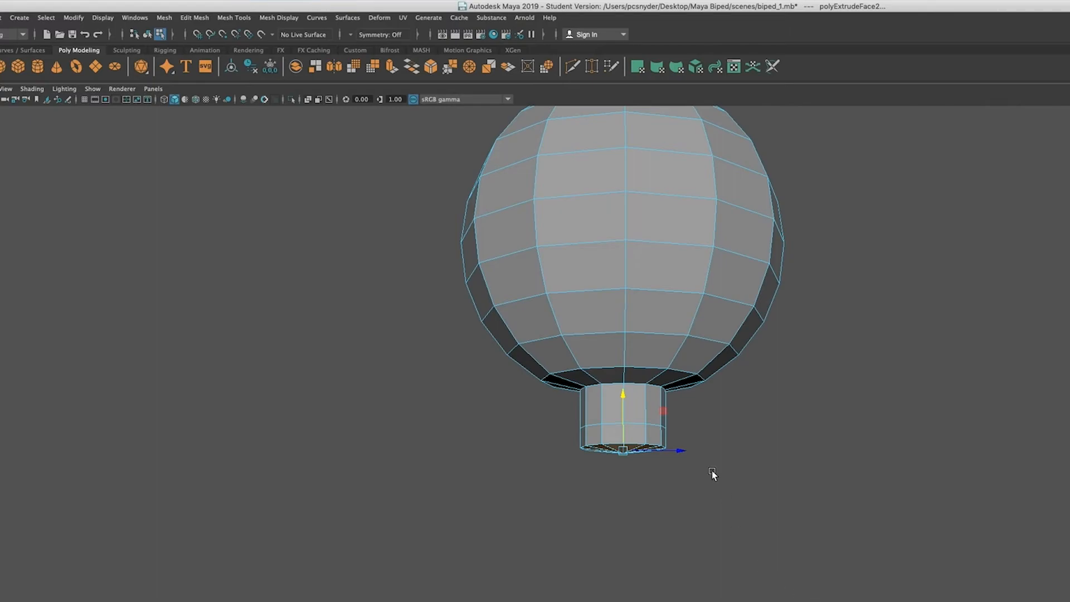
left_click_drag(623, 400, 627, 409)
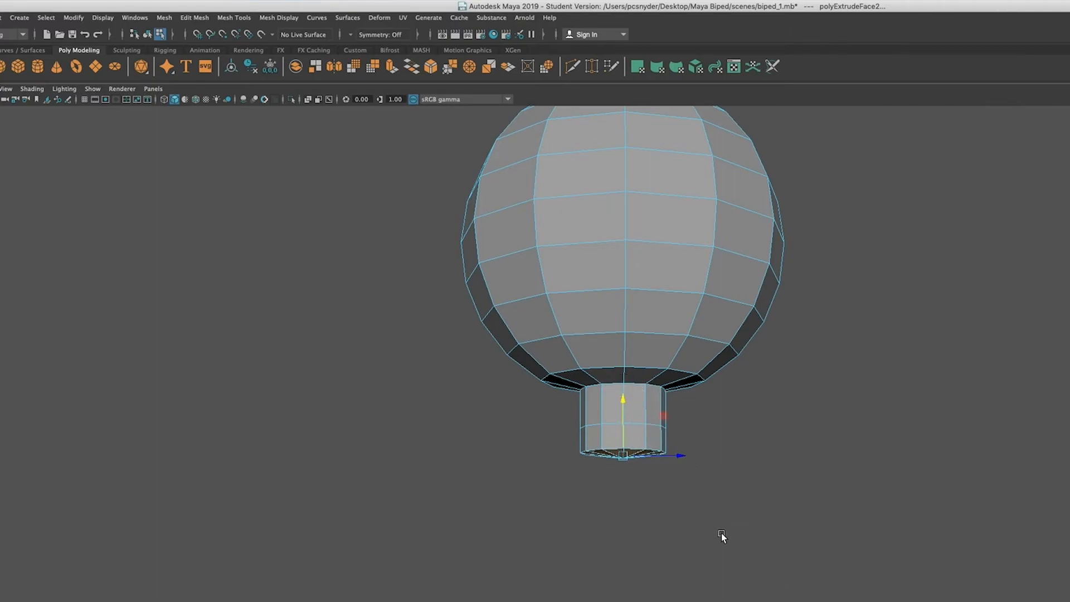
Step: Scale the neck's end faces outward to flare the lower segment, and narrow them along the X axis
key("r")
left_click_drag(623, 456, 579, 512)
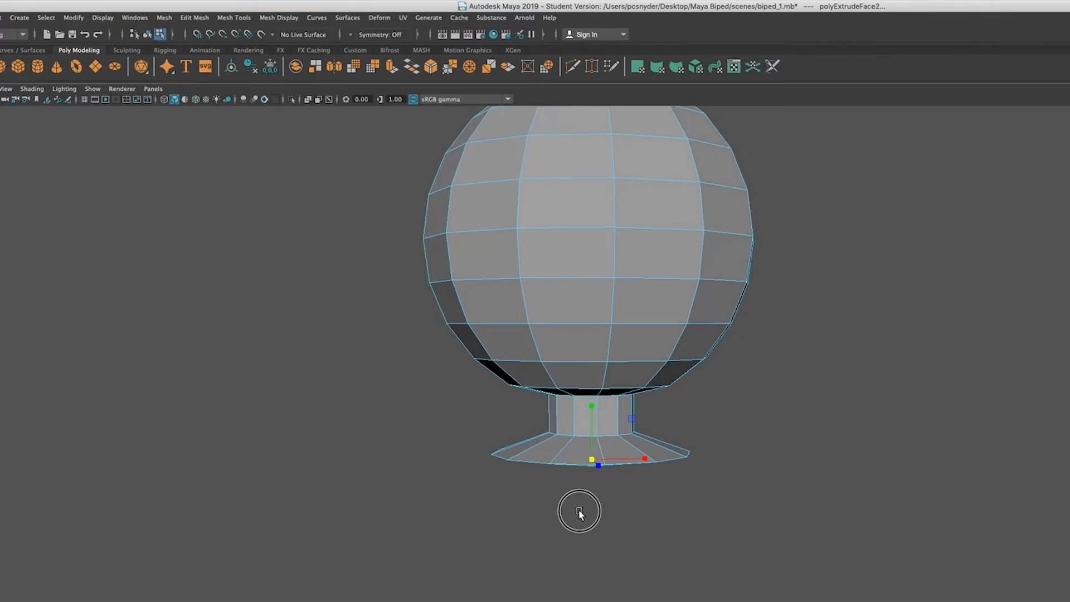
left_click_drag(645, 459, 620, 461)
left_click_drag(624, 575, 721, 573, "alt")
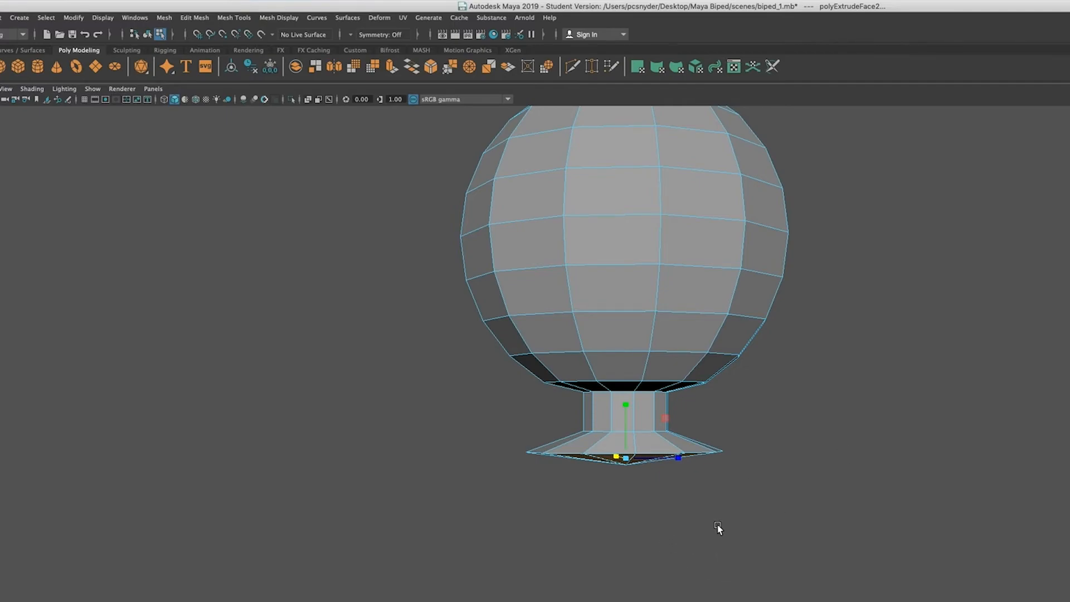
Step: Extrude the flared bottom faces downward and scale them along the Z axis to about double width for the shoulders
key("ctrl+e")
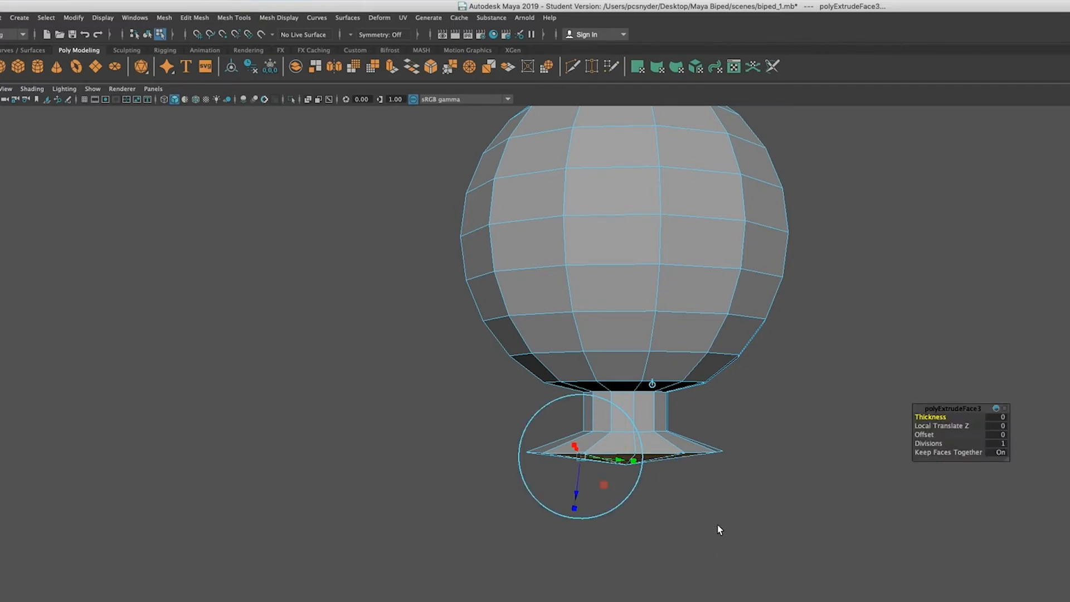
key("w")
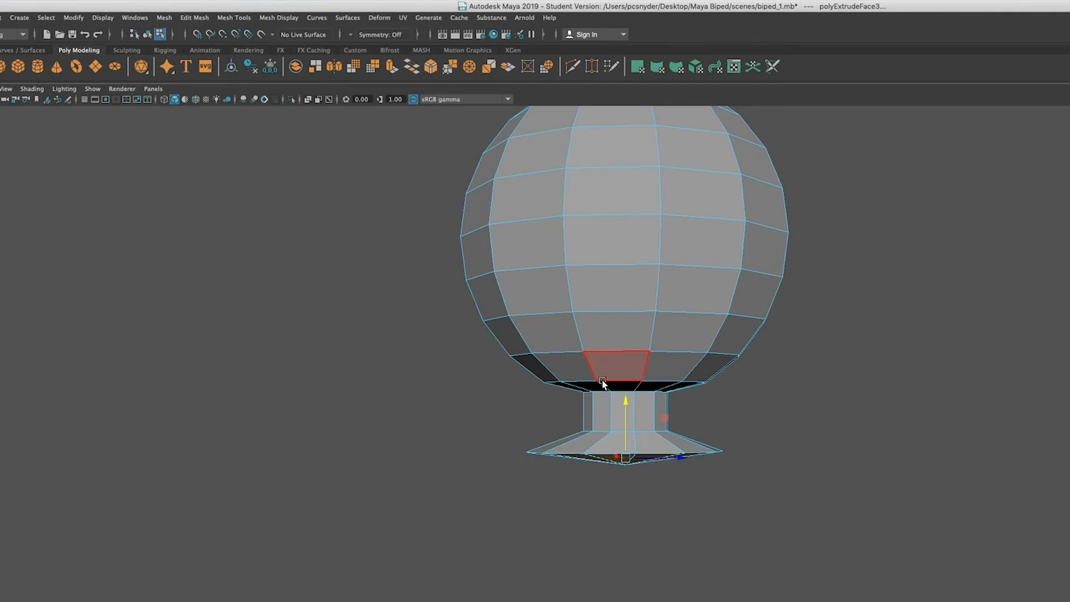
left_click_drag(625, 402, 626, 427)
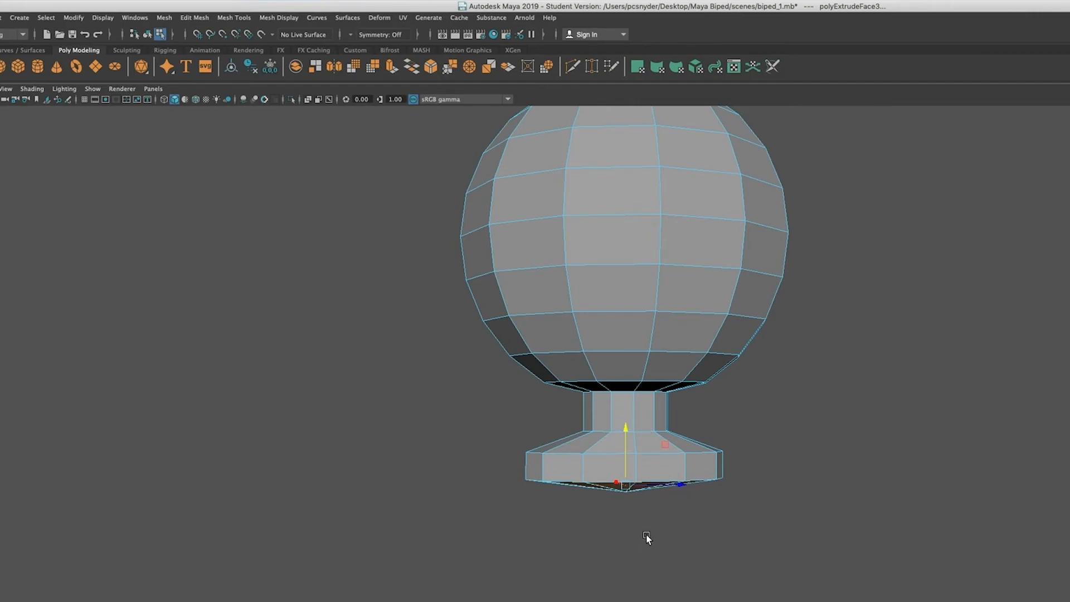
left_click(680, 486)
left_click_drag(681, 487, 733, 499)
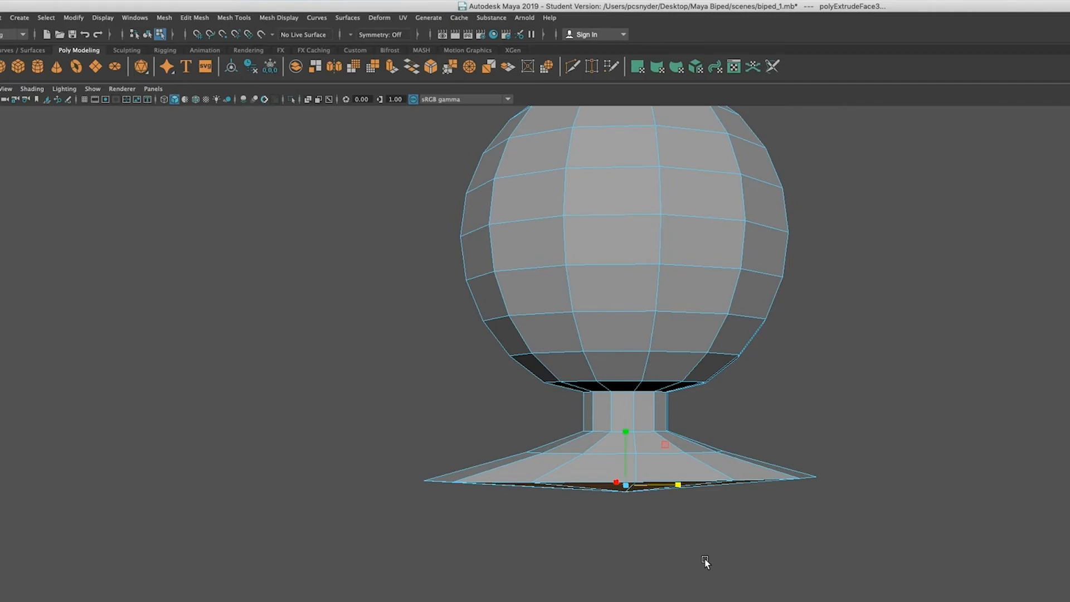
Step: Extrude the bottom faces of the shoulders straight down to form a short upper chest segment
key("ctrl+e")
left_click_drag(619, 431, 634, 492)
left_click_drag(635, 494, 635, 490)
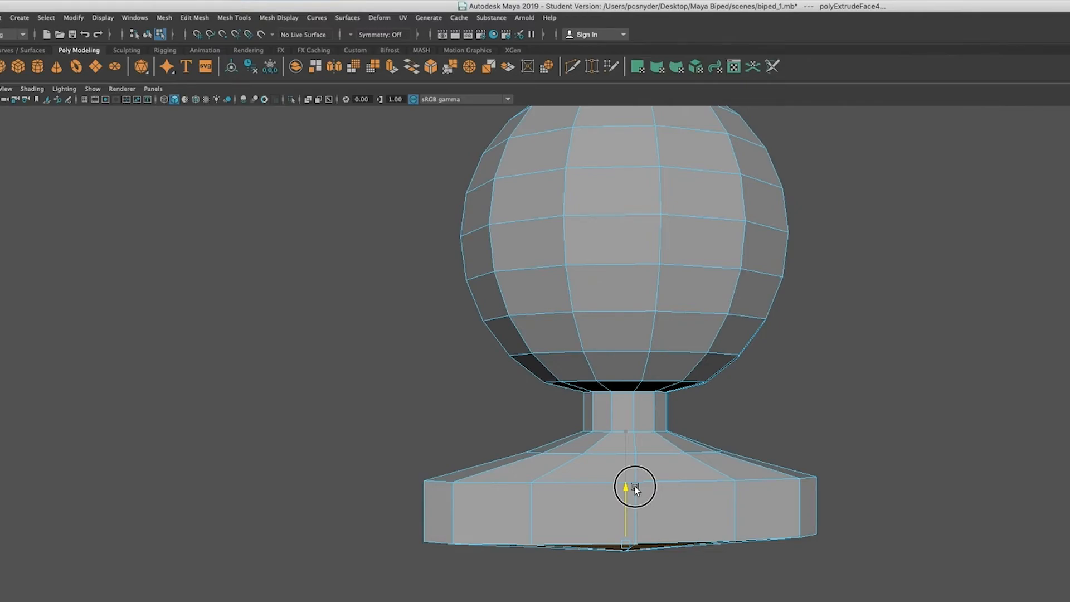
Step: Extrude the bottom faces of the chest segment far down along the Y axis to form the long torso
middle_click_drag(741, 588, 763, 391, "alt")
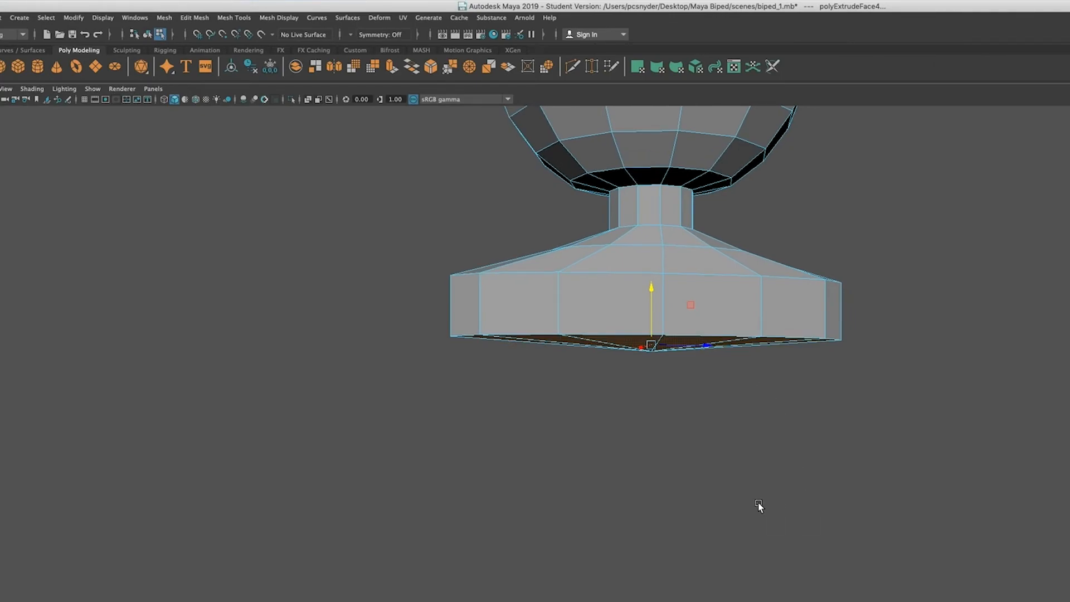
left_click_drag(764, 507, 667, 534, "alt")
left_click_drag(626, 561, 737, 525, "alt")
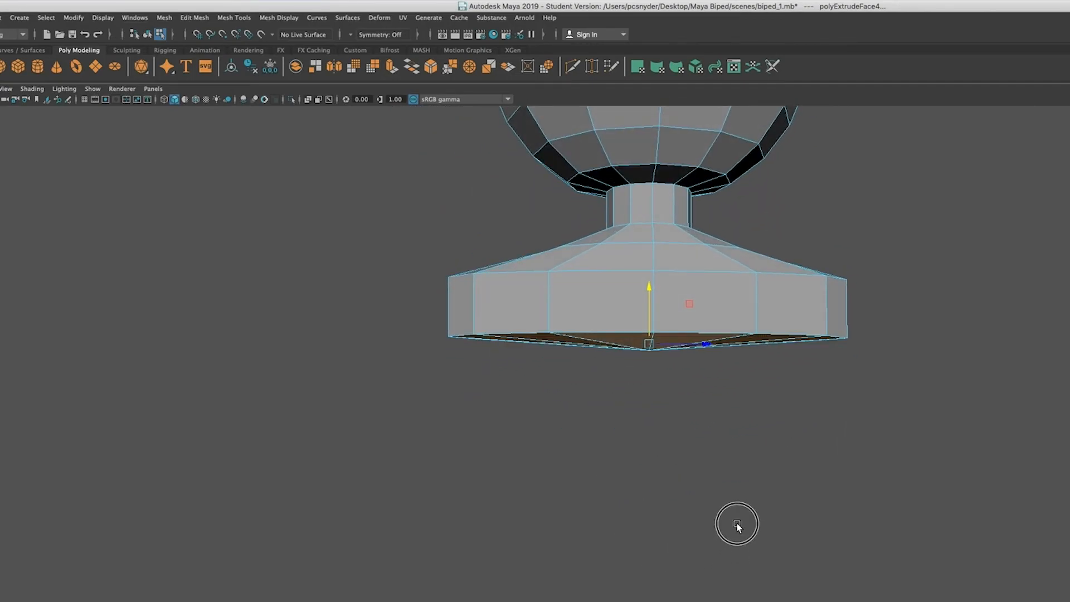
middle_click_drag(712, 533, 715, 438, "alt")
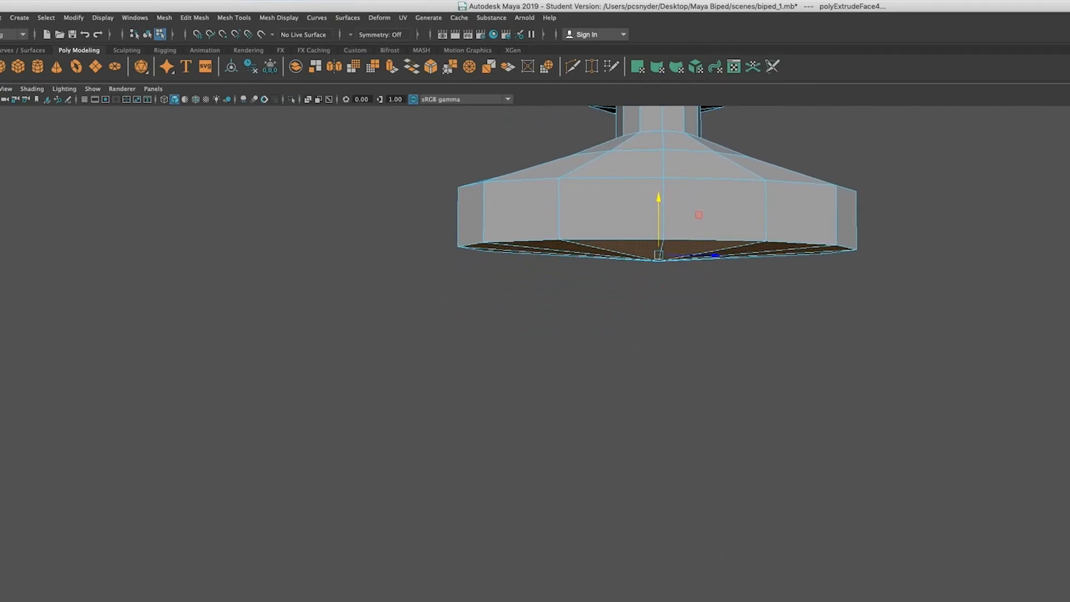
key("ctrl+e")
key("w")
left_click_drag(660, 199, 645, 523)
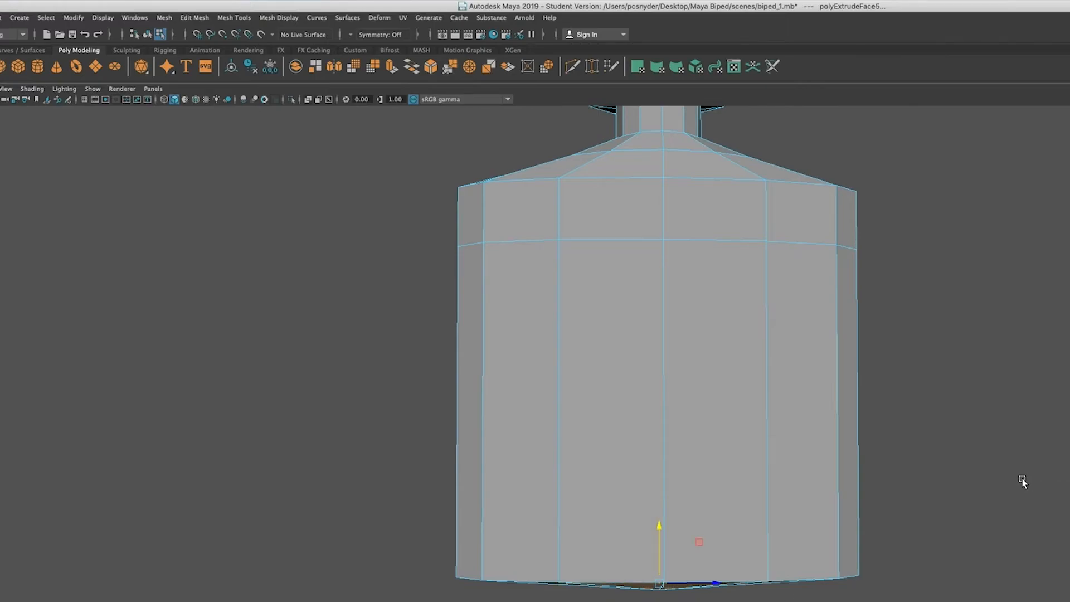
Step: Extrude the bottom faces of the torso straight down to add a short hip segment
middle_click_drag(1023, 483, 996, 357, "alt")
key("ctrl+e")
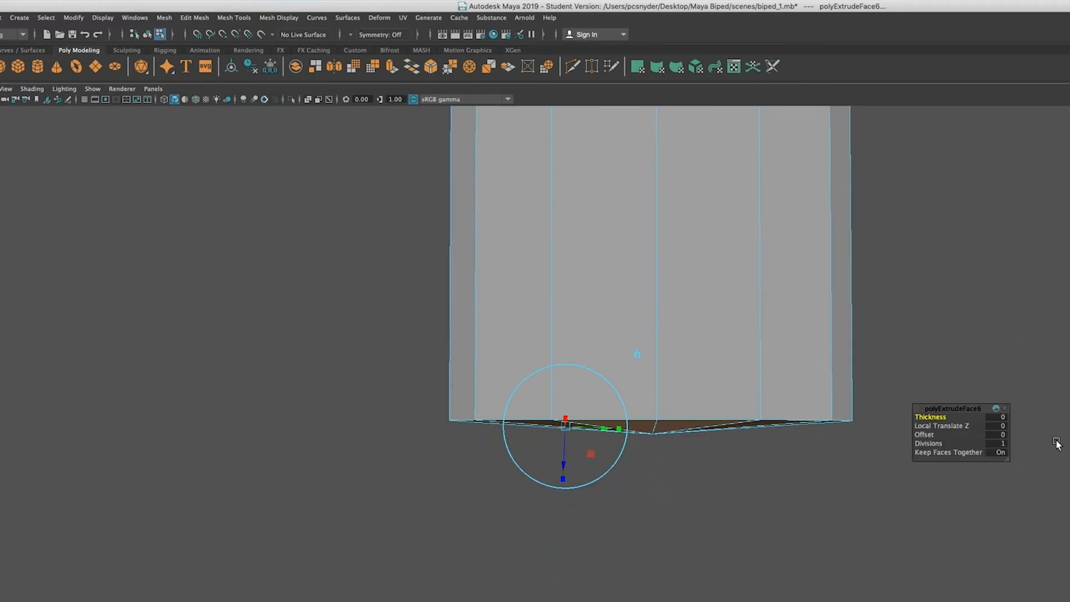
key("w")
left_click_drag(650, 368, 650, 436)
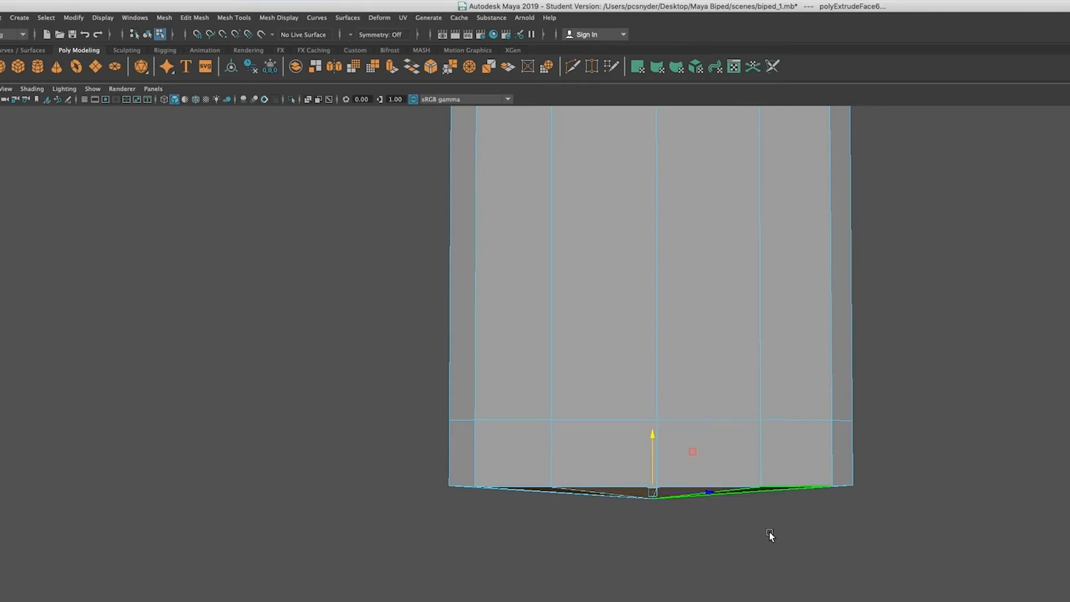
Step: Delete the triangular faces that close the underside of the torso, leaving the bottom open
scroll(826, 537, "down", 3)
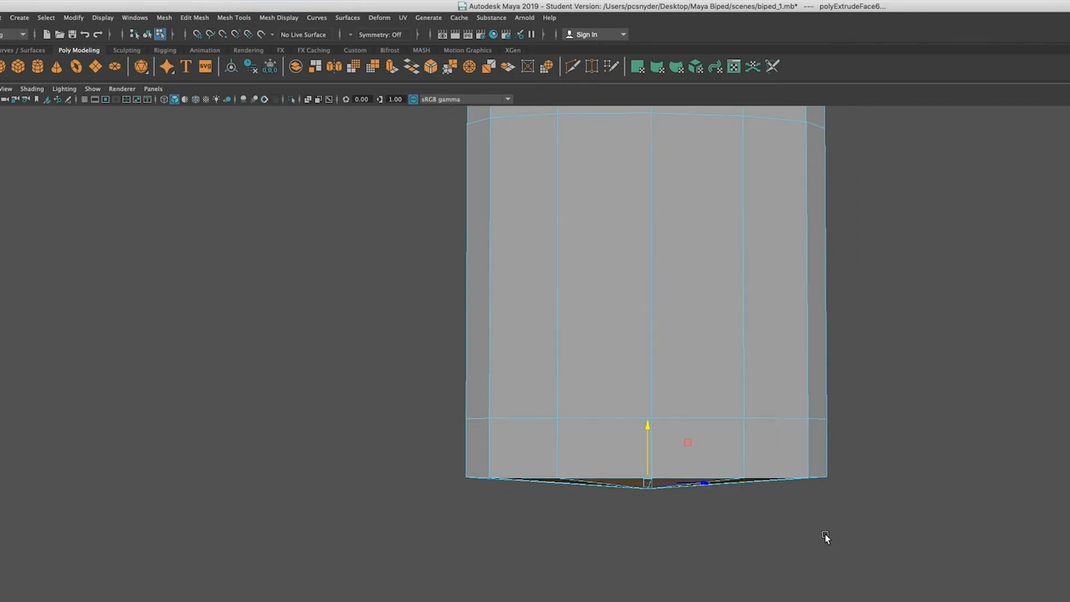
scroll(826, 535, "down", 1)
middle_click_drag(742, 567, 738, 442, "alt")
left_click_drag(675, 500, 712, 486, "alt")
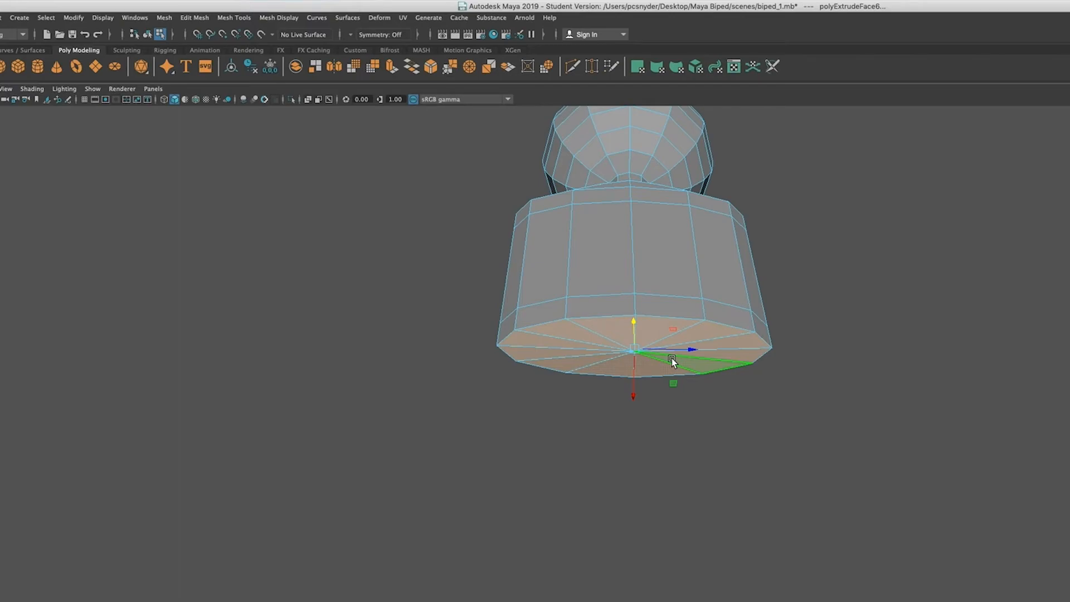
key("Delete")
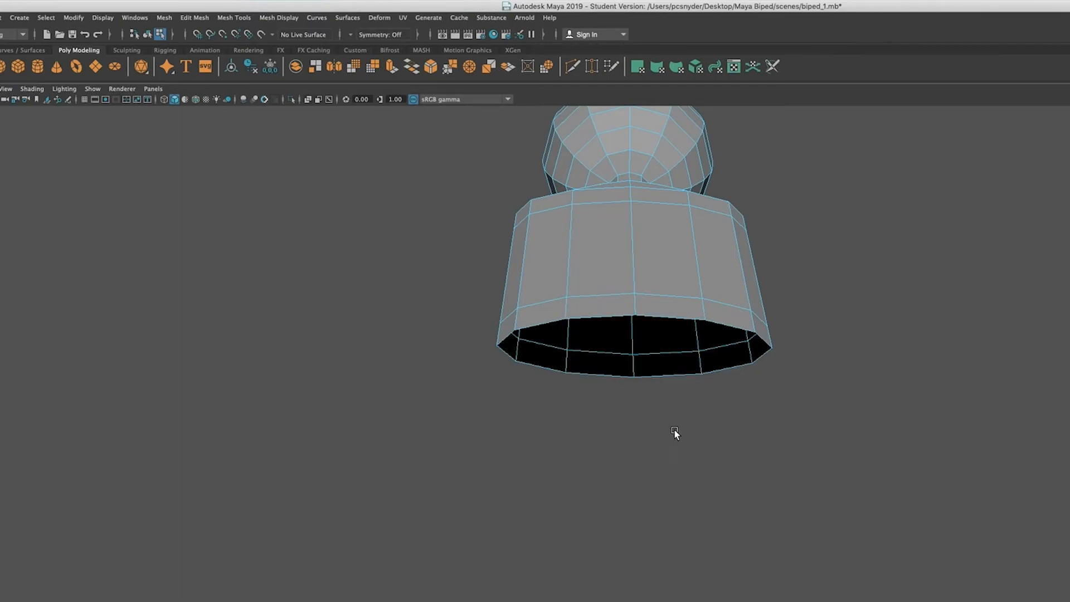
Step: Select all twelve border edges around the torso's open bottom and close the opening with Fill Hole
left_click_drag(659, 437, 654, 427, "alt")
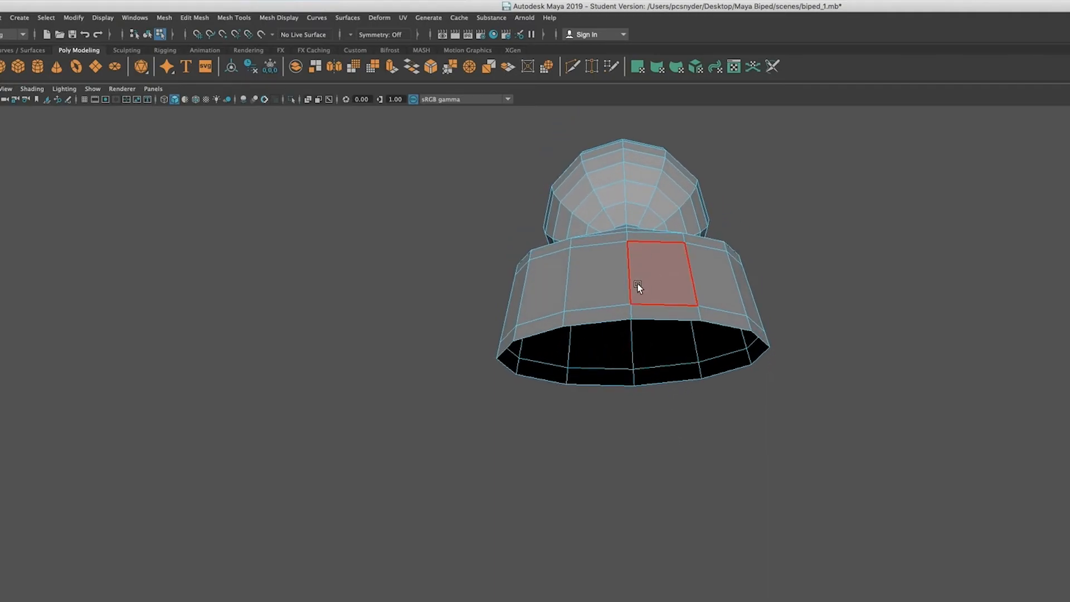
right_click(653, 287)
right_click_drag(653, 287, 650, 256)
left_click(662, 319)
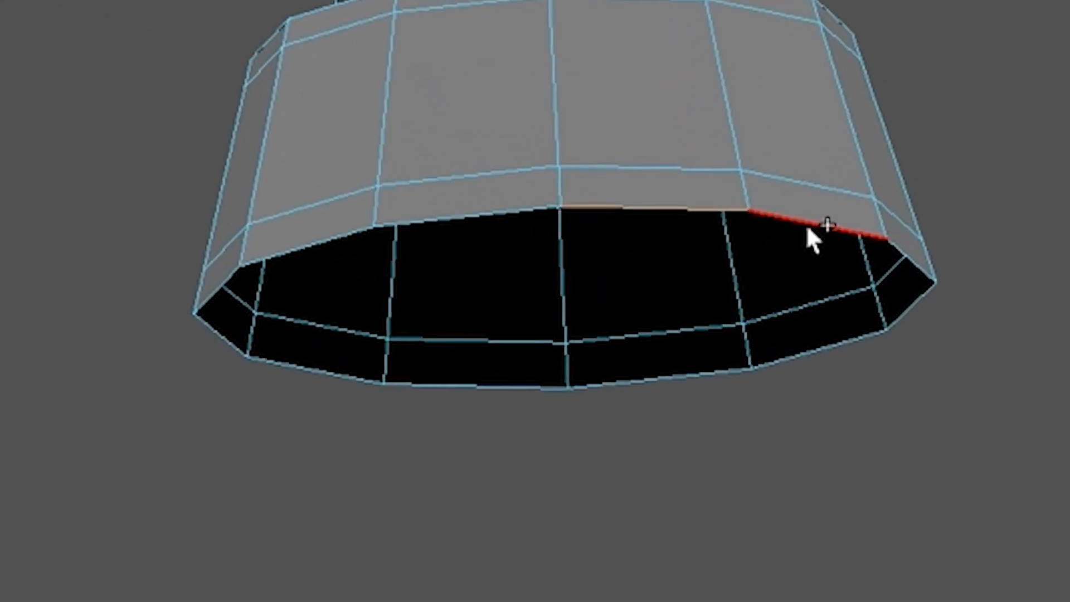
left_click(810, 225, "shift")
left_click(924, 264, "shift")
left_click(917, 303, "shift")
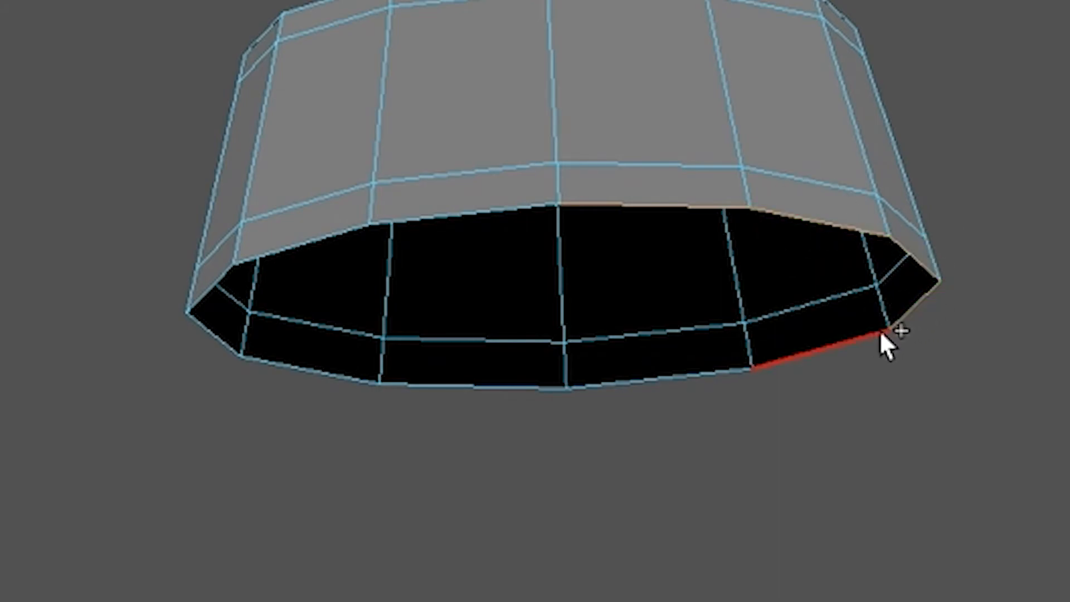
left_click(811, 352, "shift")
left_click(688, 377, "shift")
left_click(494, 387, "shift")
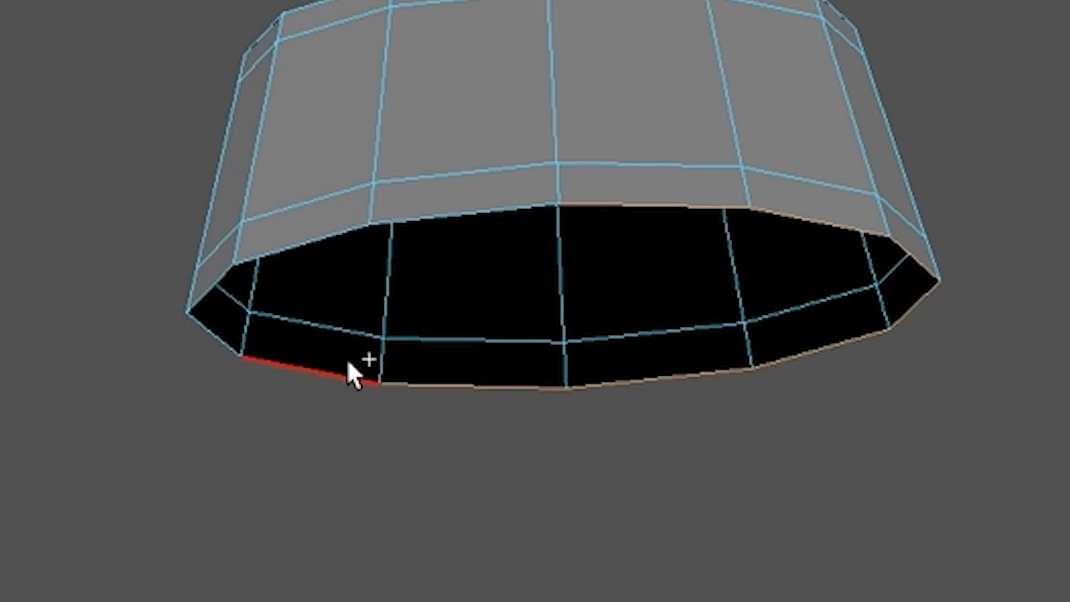
left_click(319, 372, "shift")
left_click(215, 335, "shift")
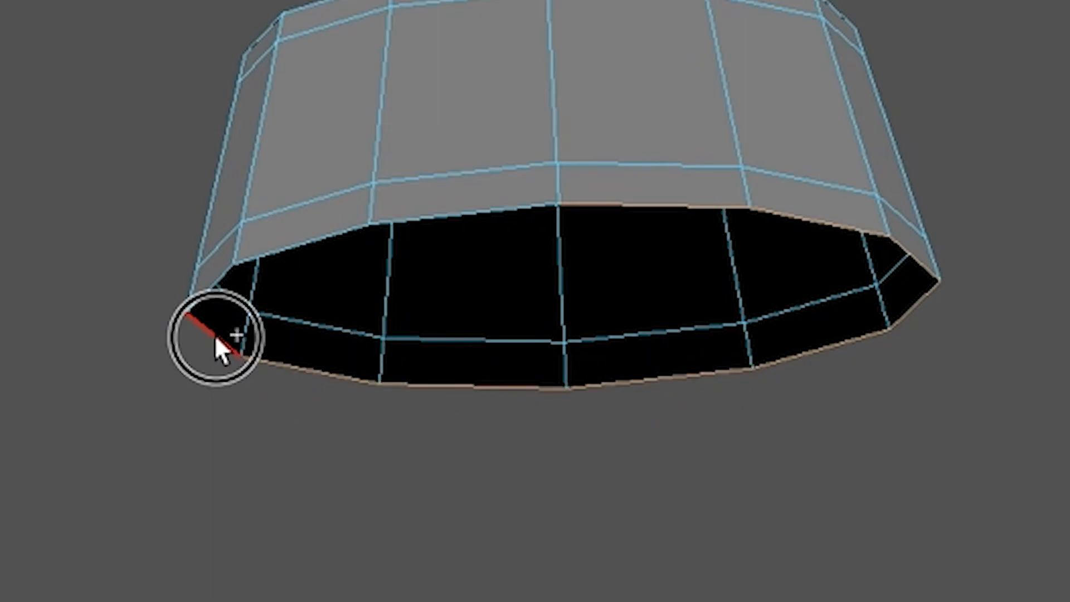
left_click(203, 293, "shift")
left_click(292, 243, "shift")
left_click(471, 215, "shift")
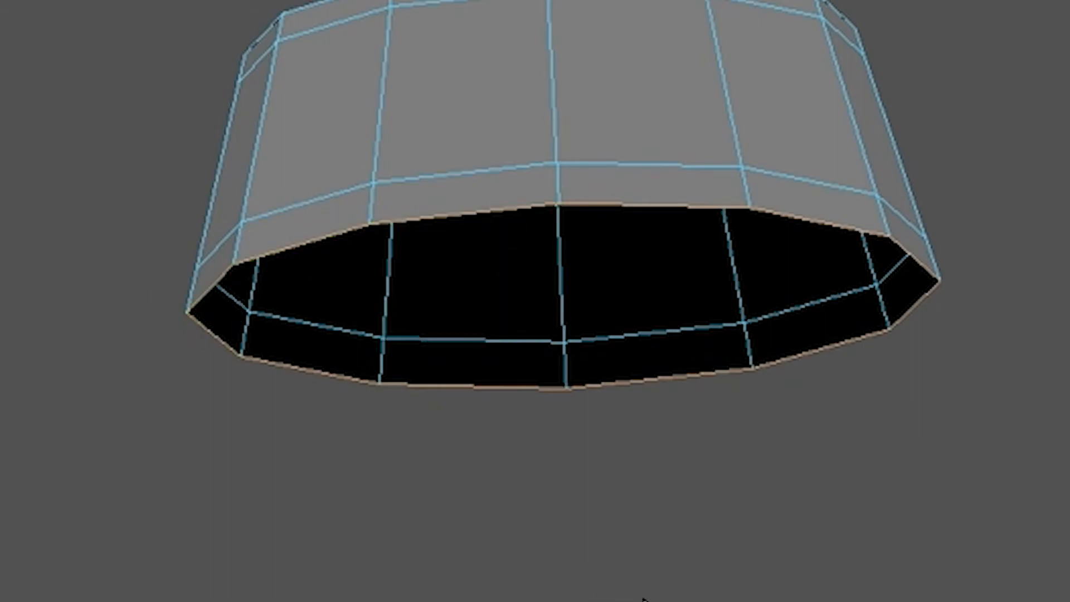
left_click_drag(725, 600, 633, 599, "alt")
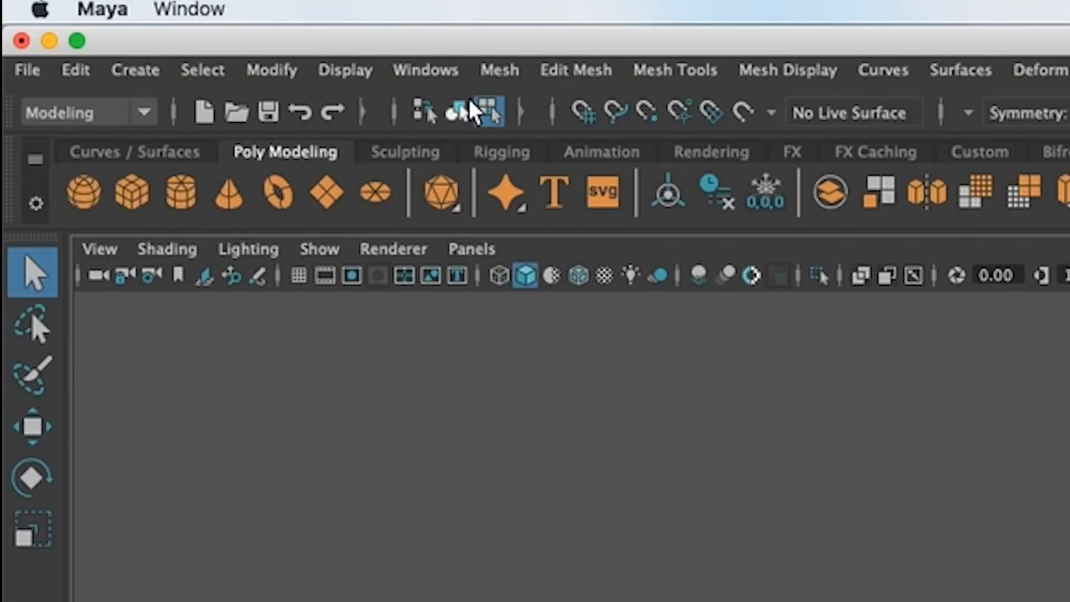
left_click(490, 62)
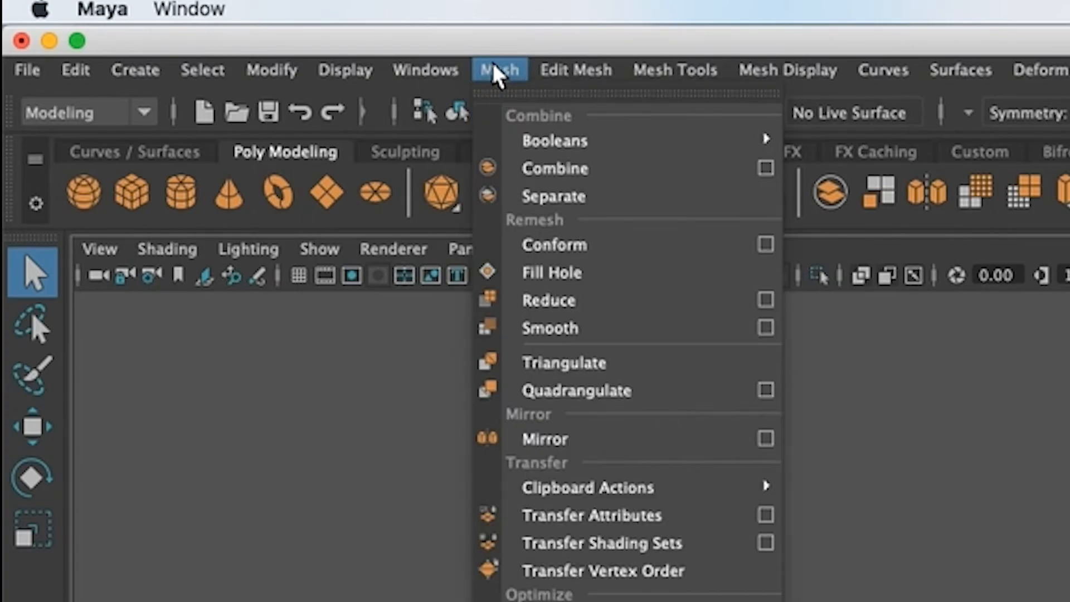
left_click(585, 270)
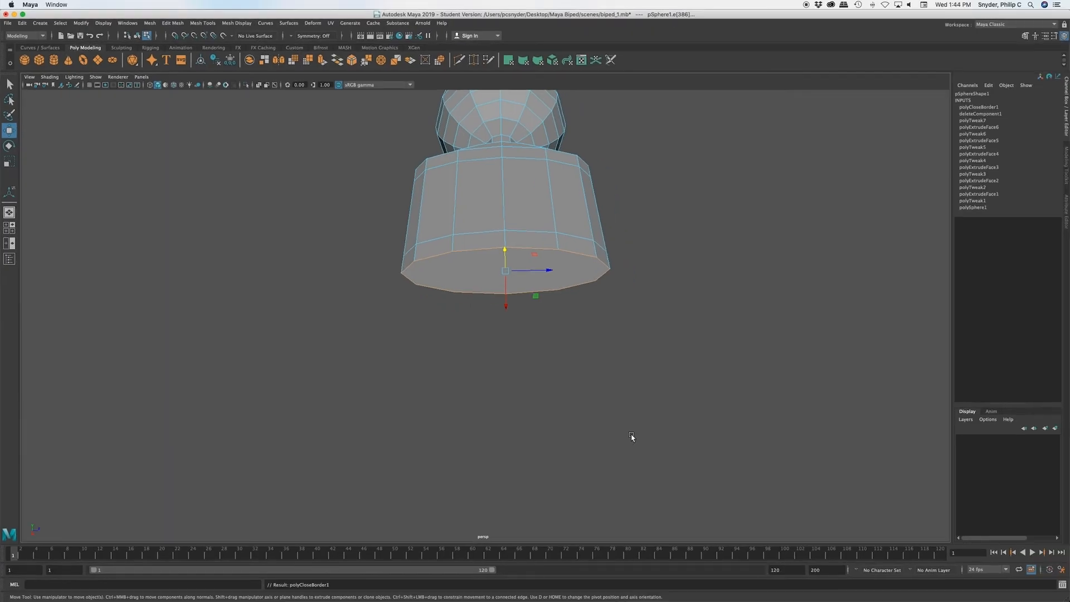
Step: Scale the bottom border edges inward along the Z axis to about 0.88 to taper the hips
mouse_move(631, 435)
left_mouse_down("alt")
mouse_move(631, 423)
mouse_move(629, 432)
mouse_move(615, 421)
mouse_move(652, 415)
mouse_move(633, 440)
mouse_move(625, 430)
mouse_move(632, 439)
left_mouse_up("alt")
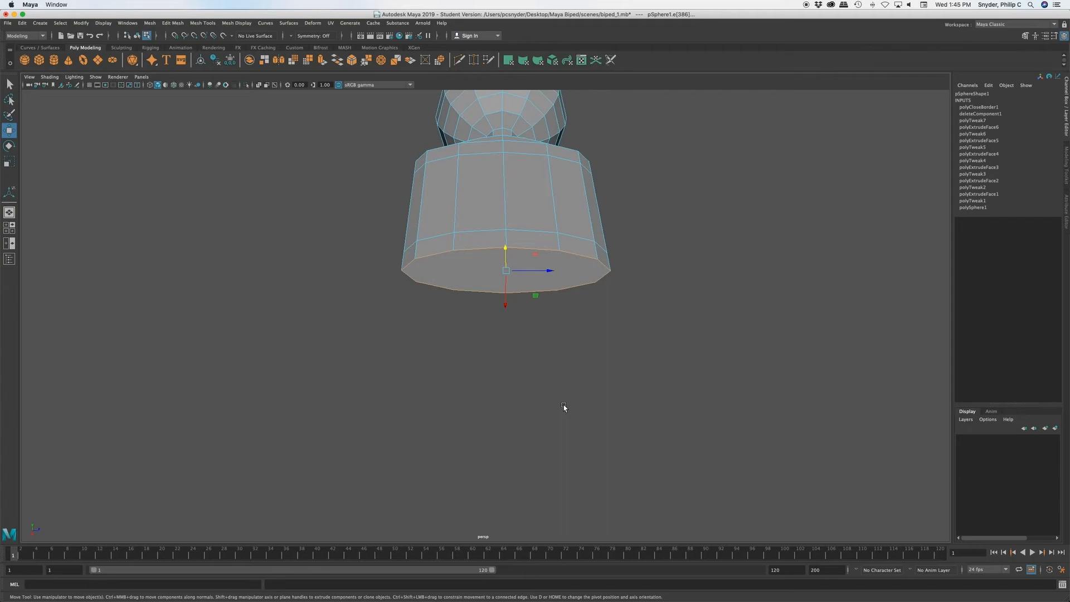
mouse_move(570, 407)
left_mouse_down("alt")
mouse_move(554, 437)
mouse_move(571, 430)
mouse_move(540, 433)
mouse_move(542, 414)
mouse_move(579, 411)
mouse_move(569, 420)
left_mouse_up("alt")
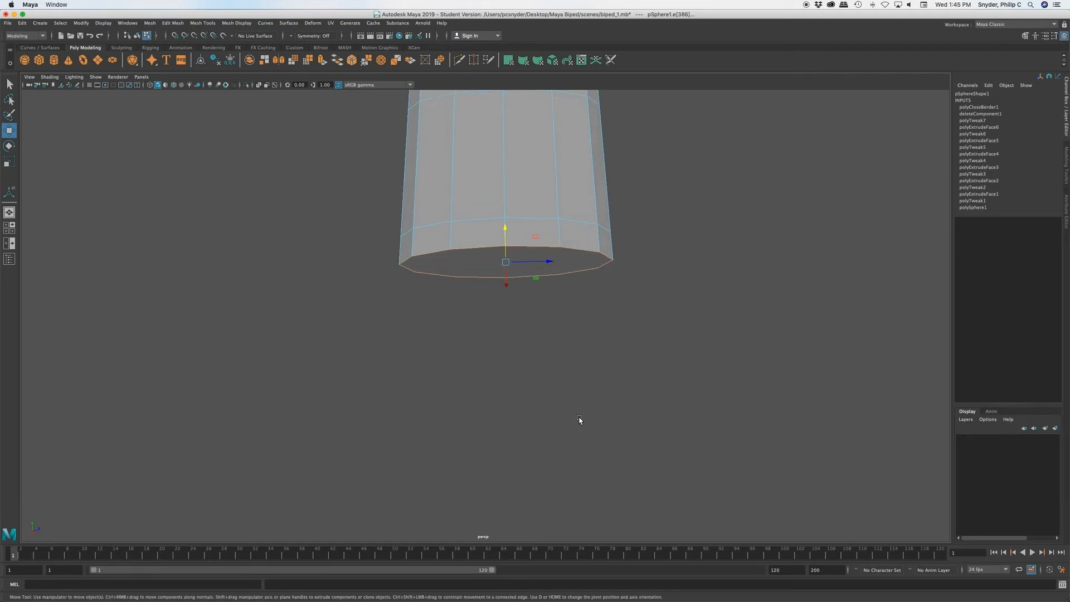
key("r")
left_click_drag(547, 263, 543, 265)
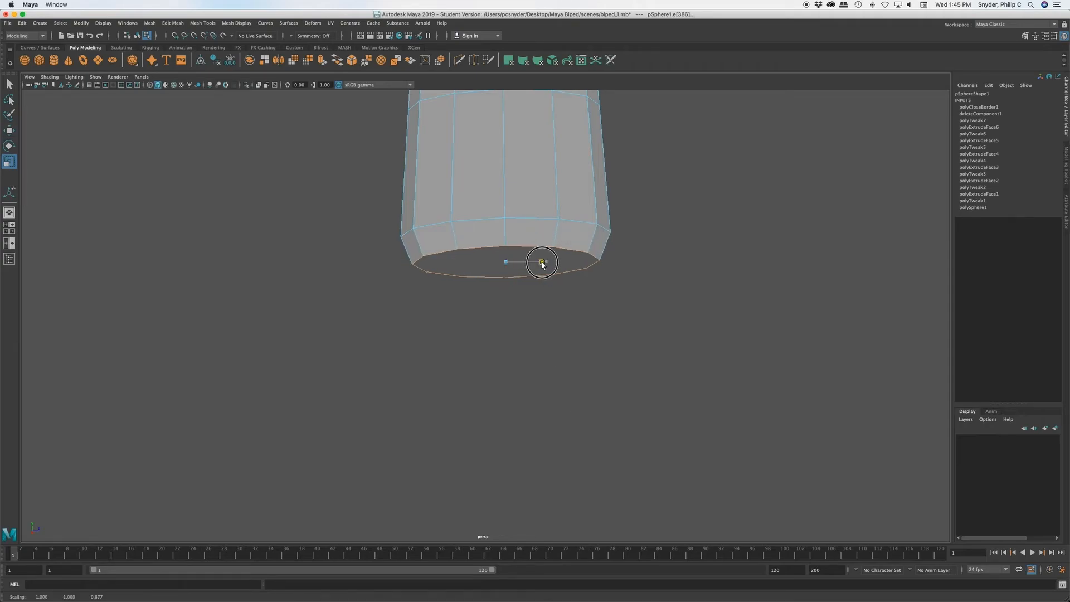
left_click_drag(543, 265, 545, 263)
Step: Cut a front-to-back edge across the torso's bottom face with Multi-Cut, just to one side of the centre line
left_click_drag(577, 381, 517, 393, "alt")
key("F10")
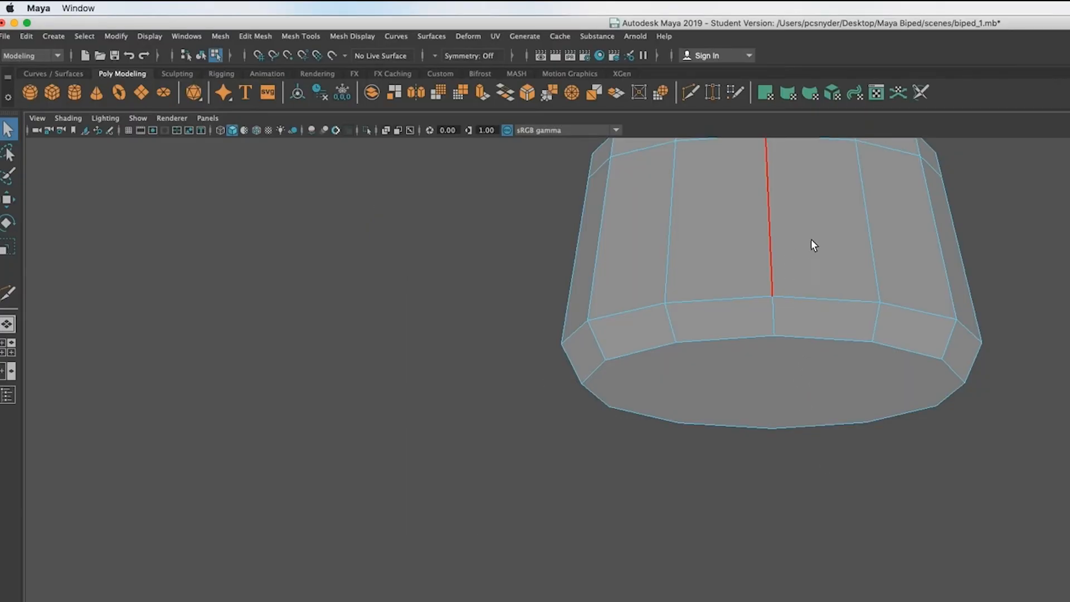
right_click_drag(832, 267, 879, 249)
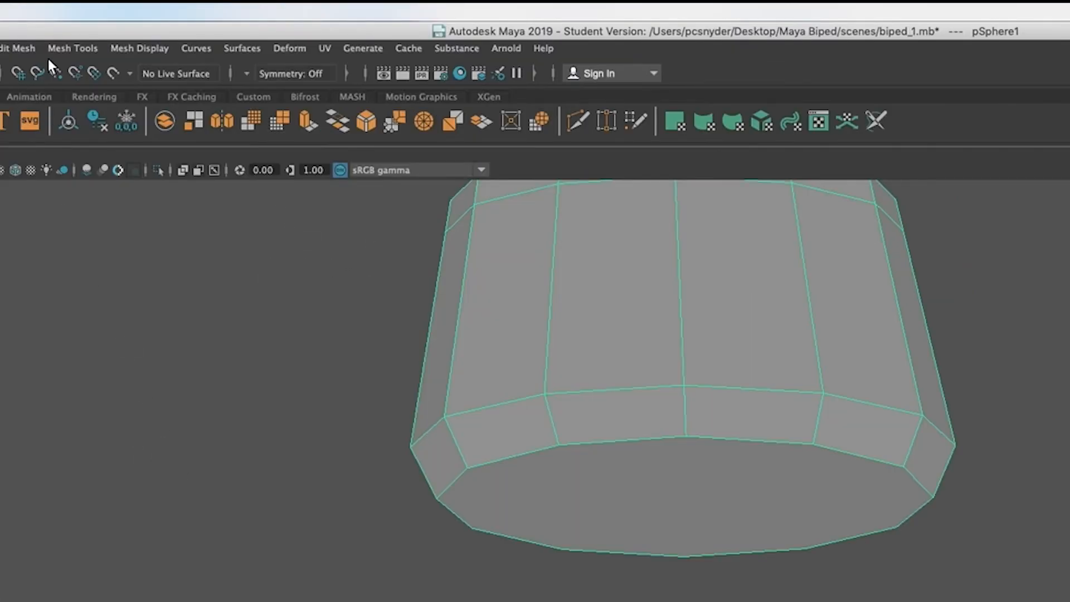
left_click(73, 47)
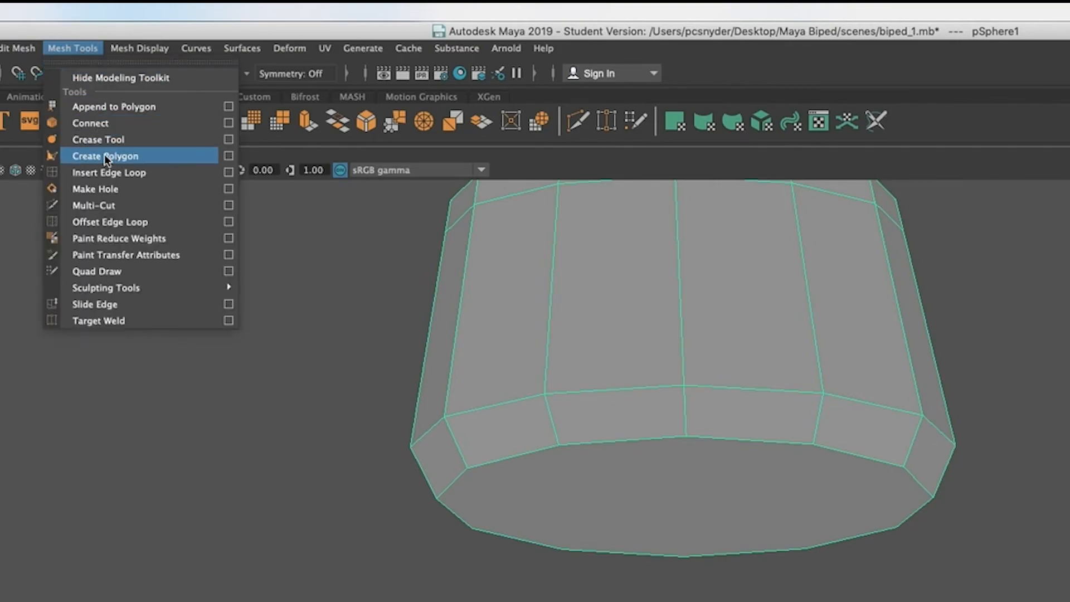
left_click(106, 205)
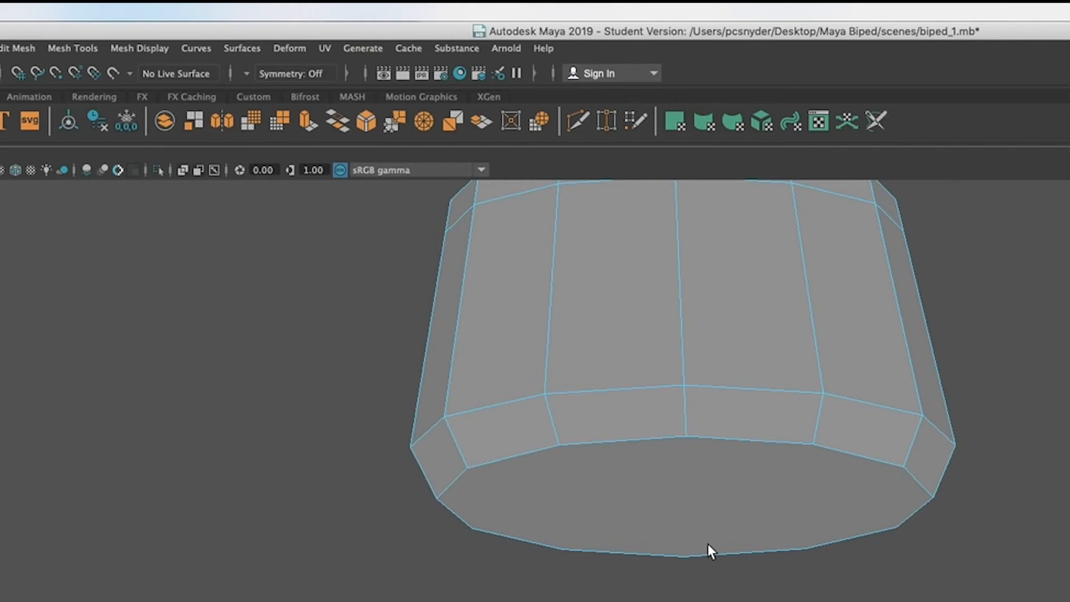
left_click(700, 437)
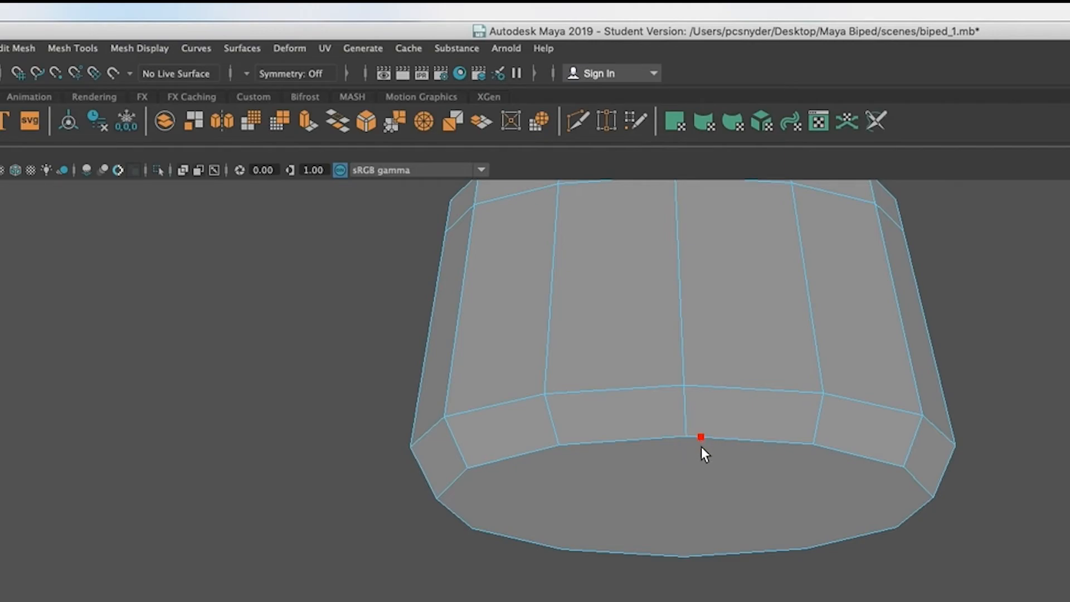
left_click(707, 555)
key("Return")
key("q")
Step: Cut a matching edge across the bottom face on the other side of the centre line, leaving a narrow central strip
left_click(685, 437)
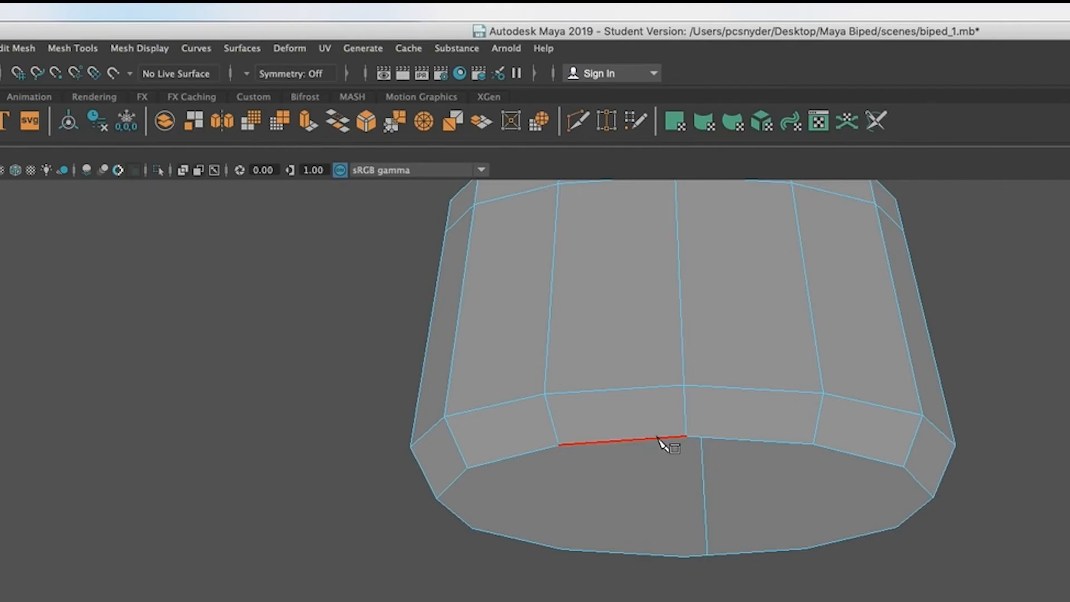
left_click(663, 440)
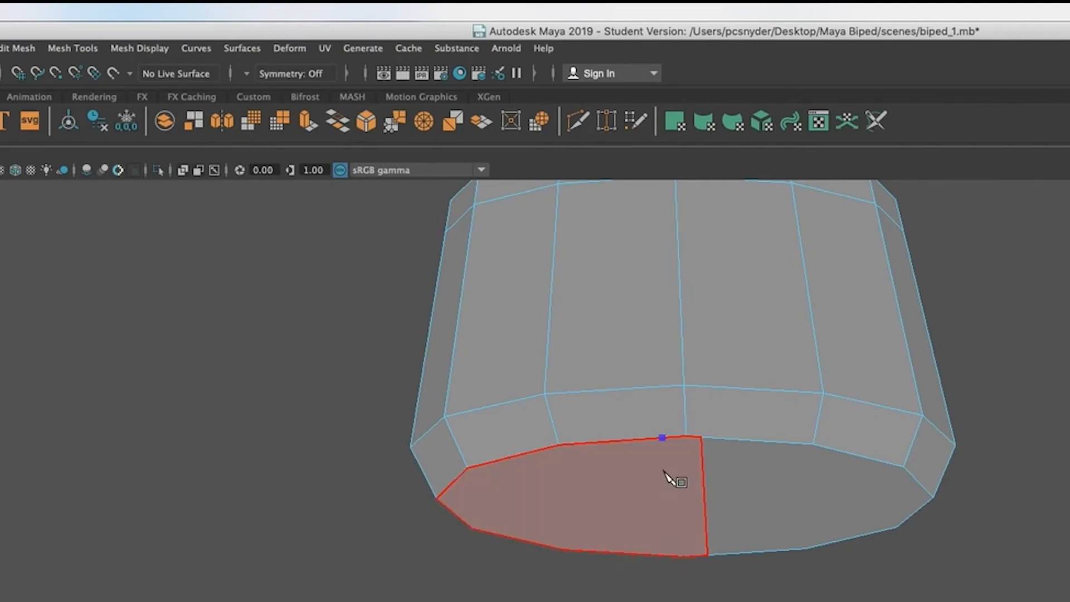
left_click(669, 556)
key("Return")
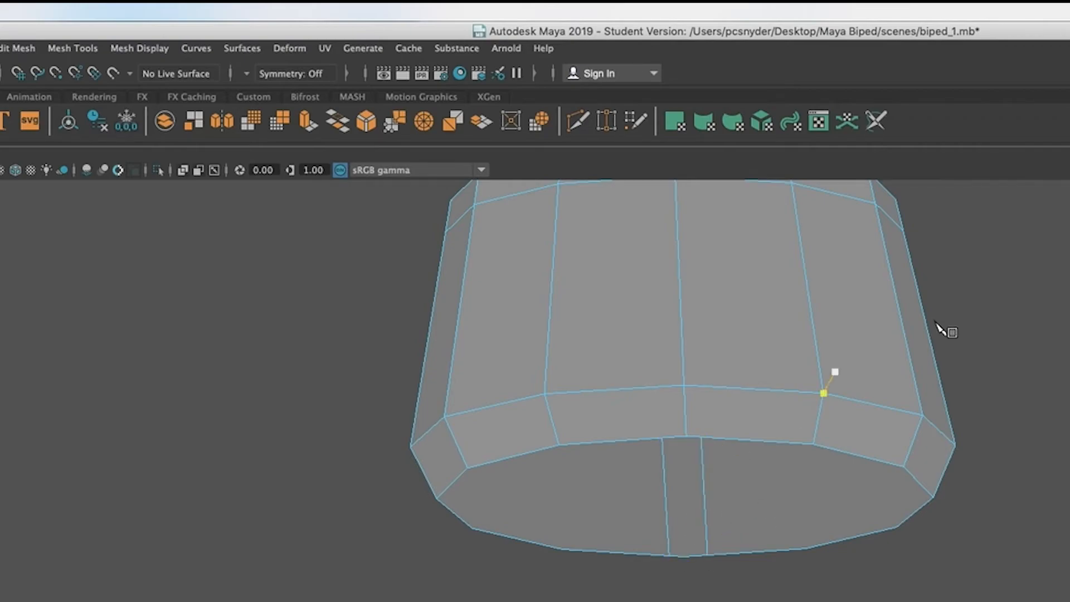
left_click(701, 437)
key("Escape")
Step: Set the model's Y rotation to 90 degrees while viewing it from above
left_click_drag(697, 590, 588, 252, "alt")
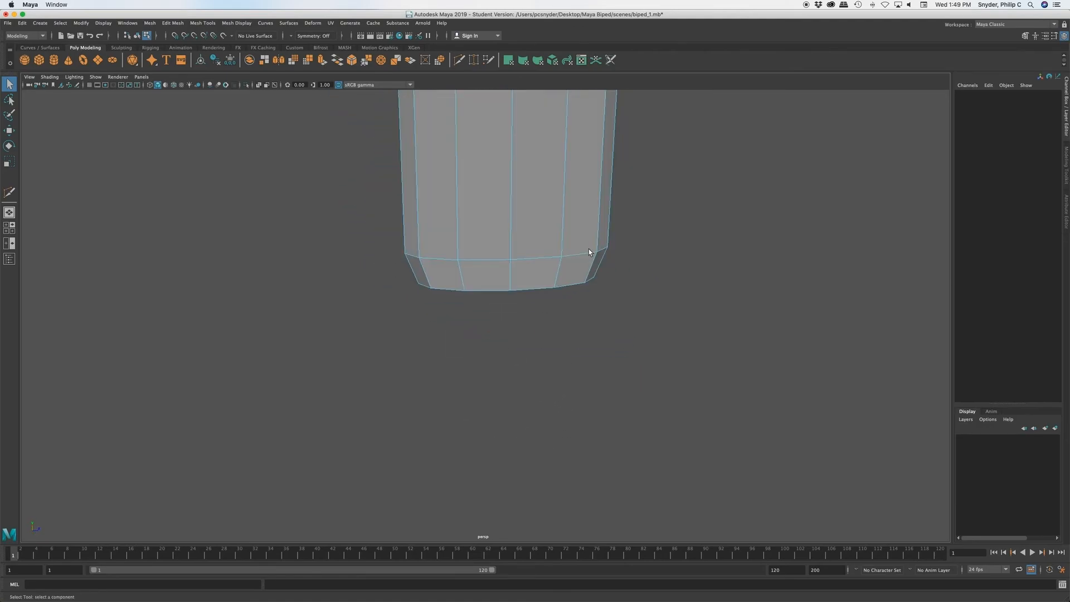
middle_click_drag(565, 200, 567, 365, "alt")
left_click_drag(615, 377, 638, 364, "alt")
scroll(655, 371, "down", 5)
scroll(651, 371, "up", 2)
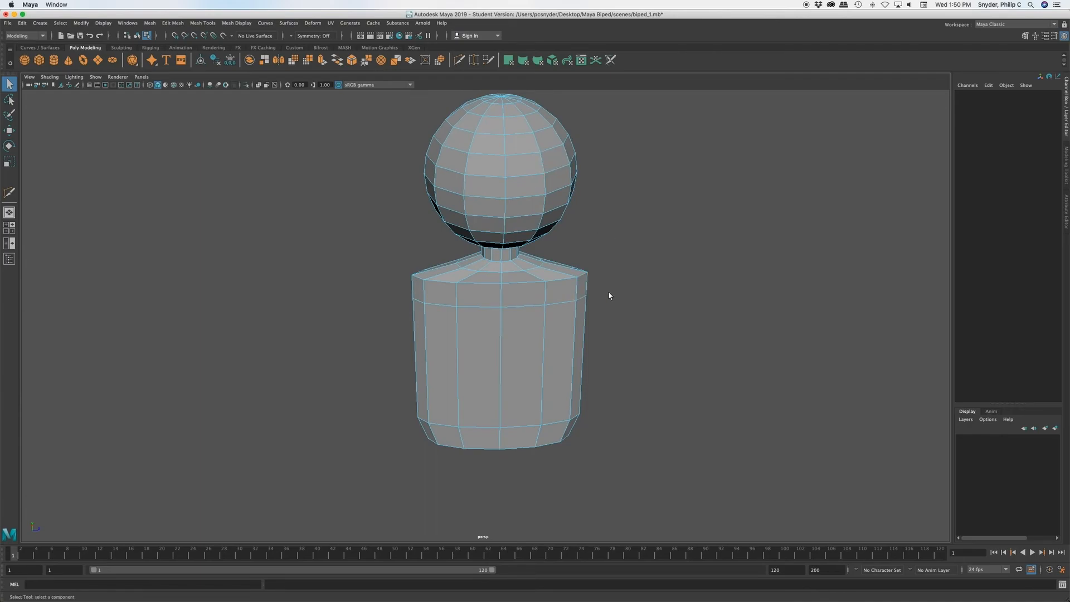
scroll(593, 278, "down", 1)
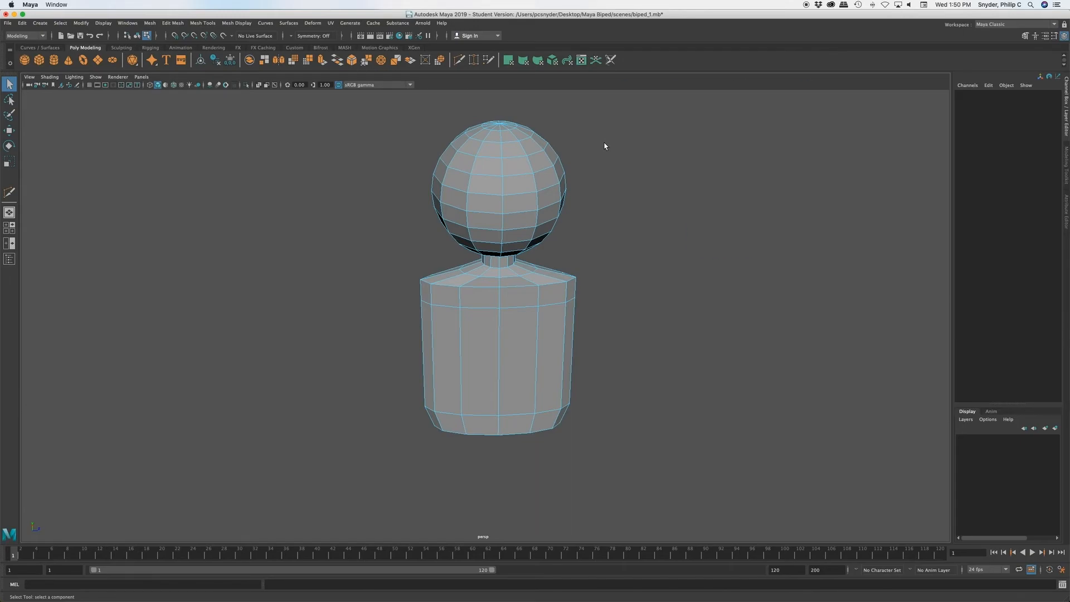
key("space")
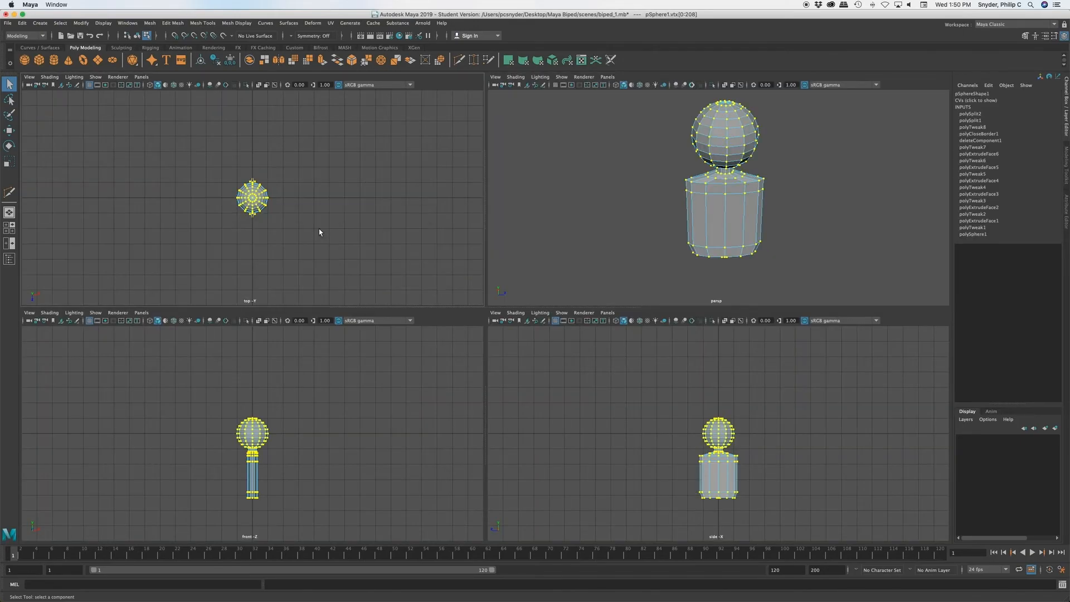
key("space")
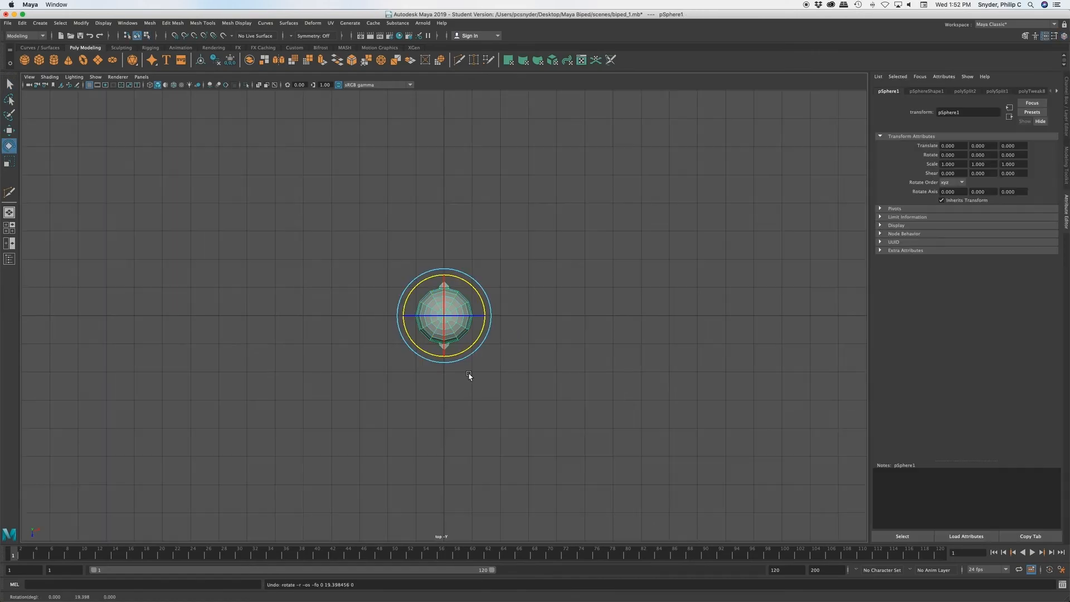
double_click(996, 156)
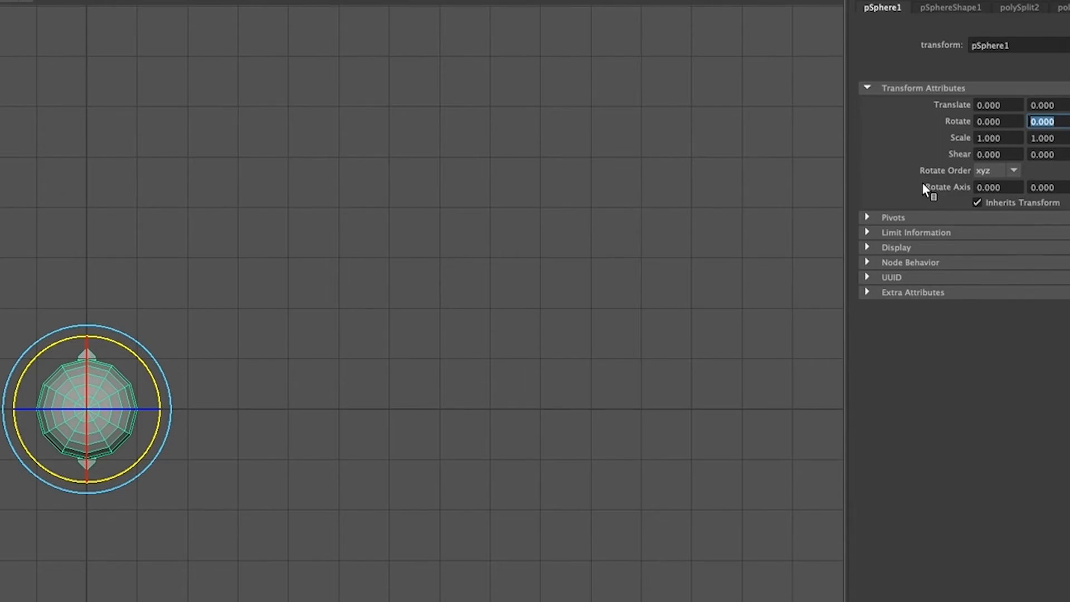
type("90")
key("Return")
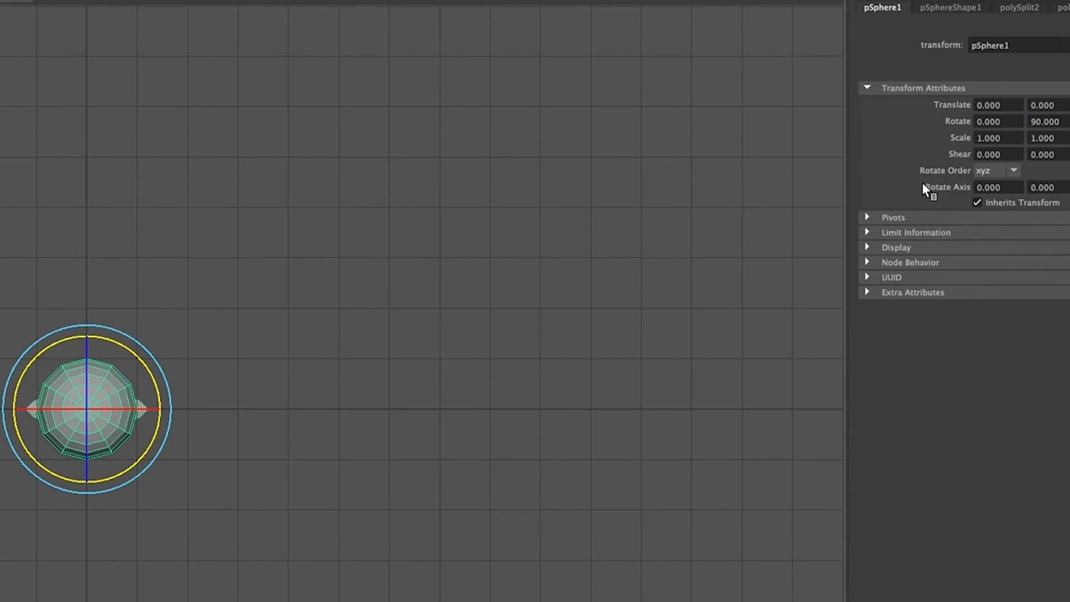
Step: In the perspective view, select the torso's vertices from the shoulders down and scale them along the X axis to nearly double the body's thickness
key("space")
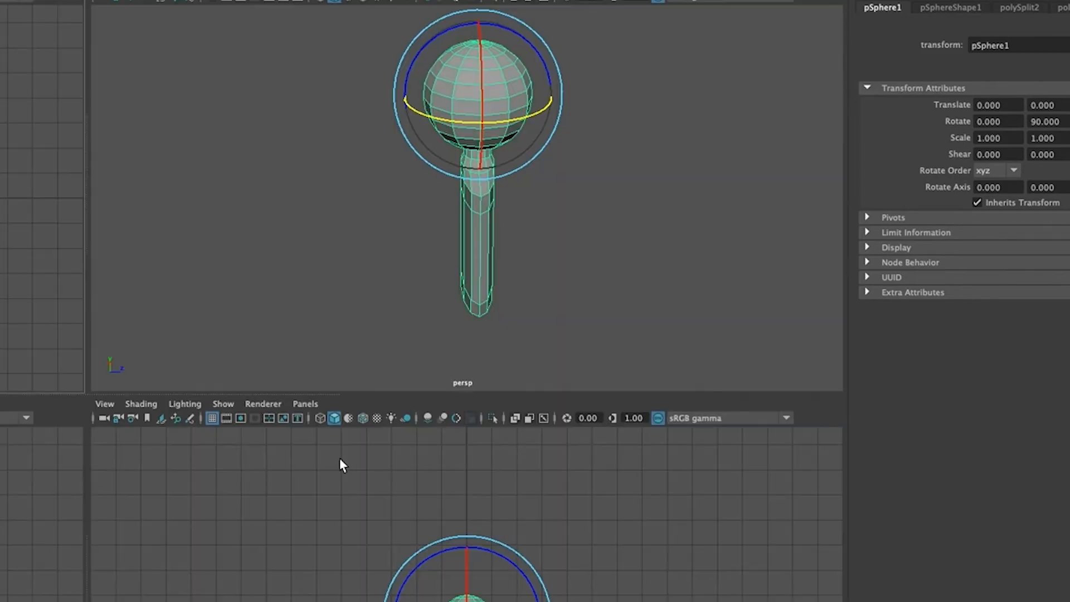
key("space")
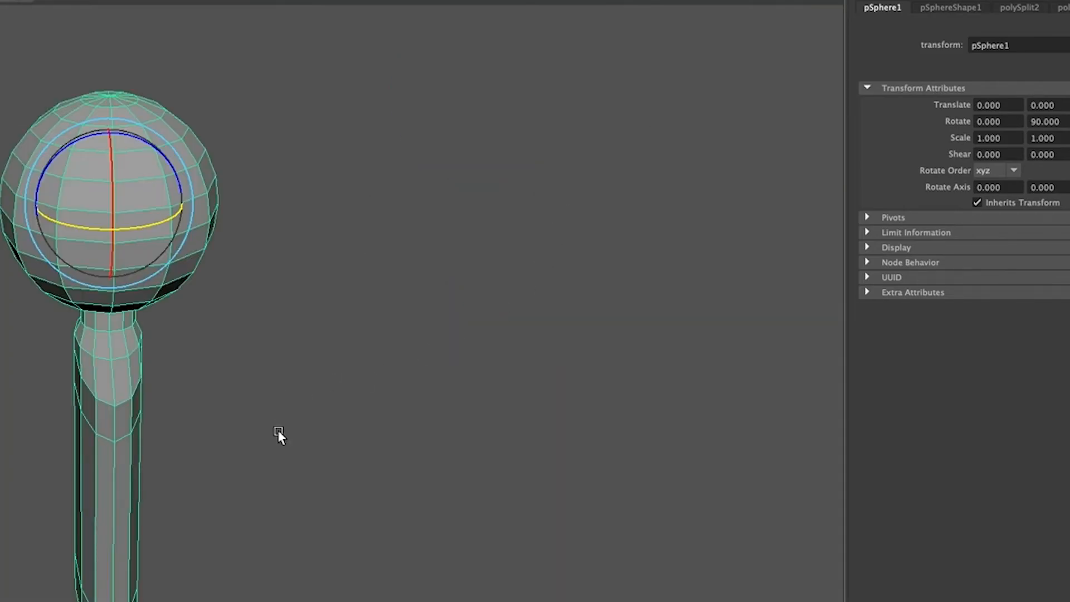
left_click_drag(496, 348, 376, 327, "alt")
left_click(746, 301)
middle_click_drag(469, 227, 593, 225, "alt")
left_click_drag(804, 321, 669, 315, "alt")
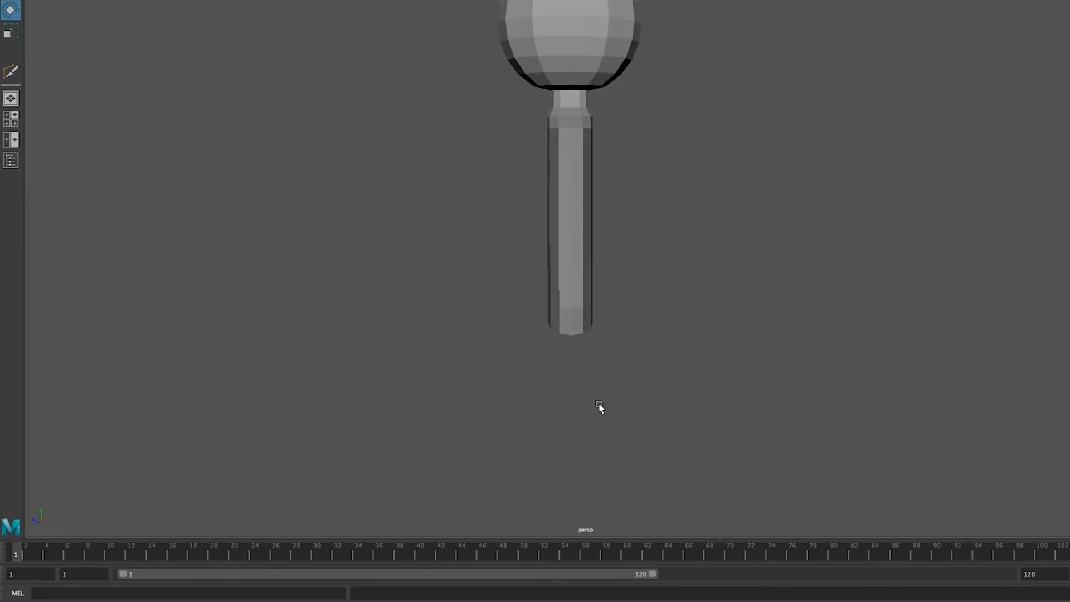
left_click(572, 275)
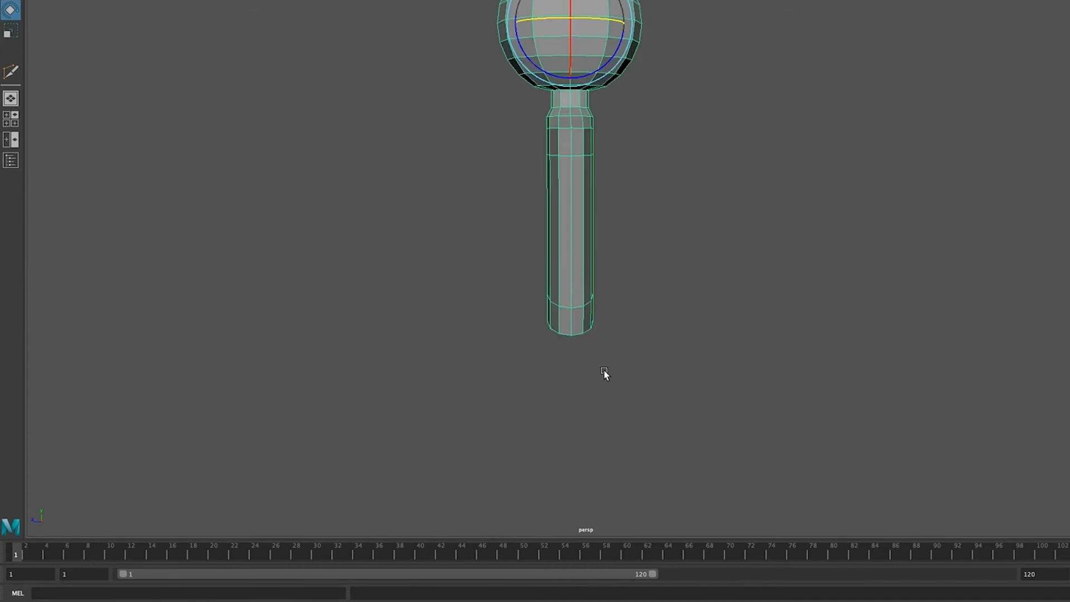
key("q")
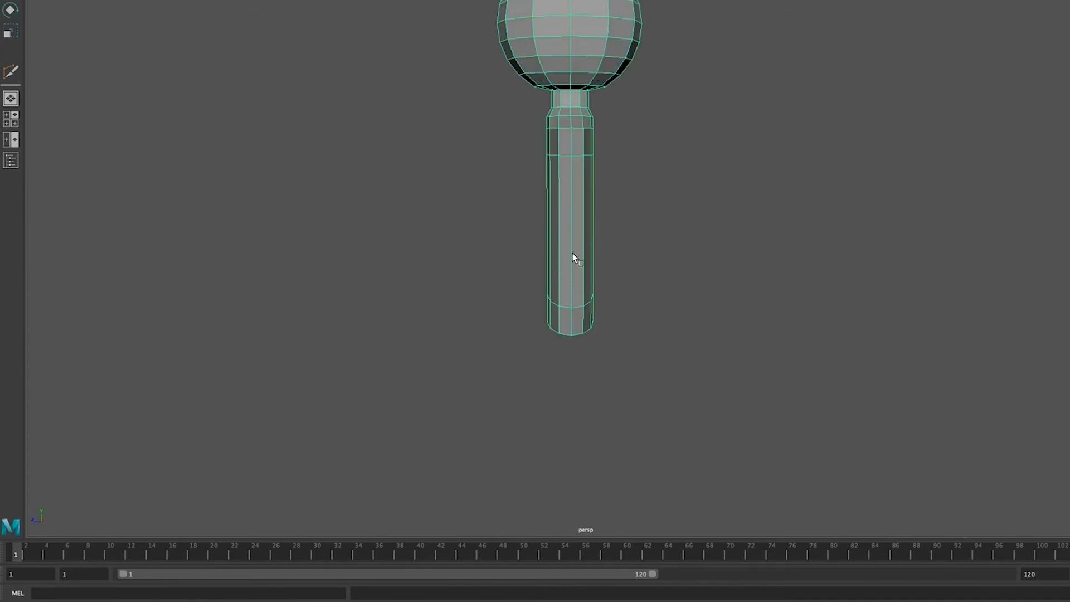
right_click_drag(579, 243, 537, 243)
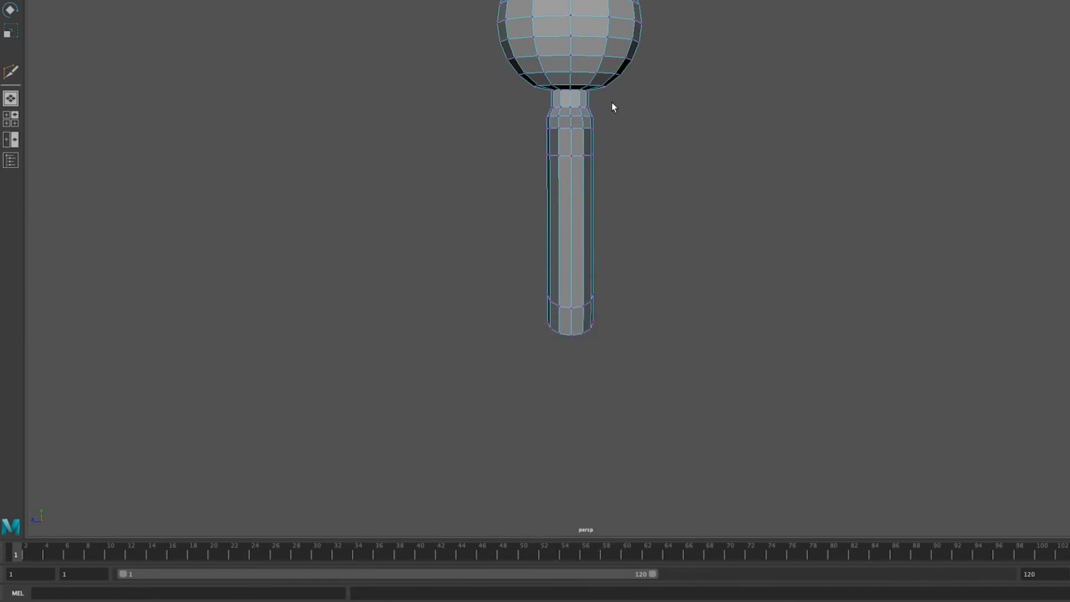
left_click_drag(604, 120, 528, 366)
key("r")
left_click(628, 227)
left_click_drag(628, 228, 669, 229)
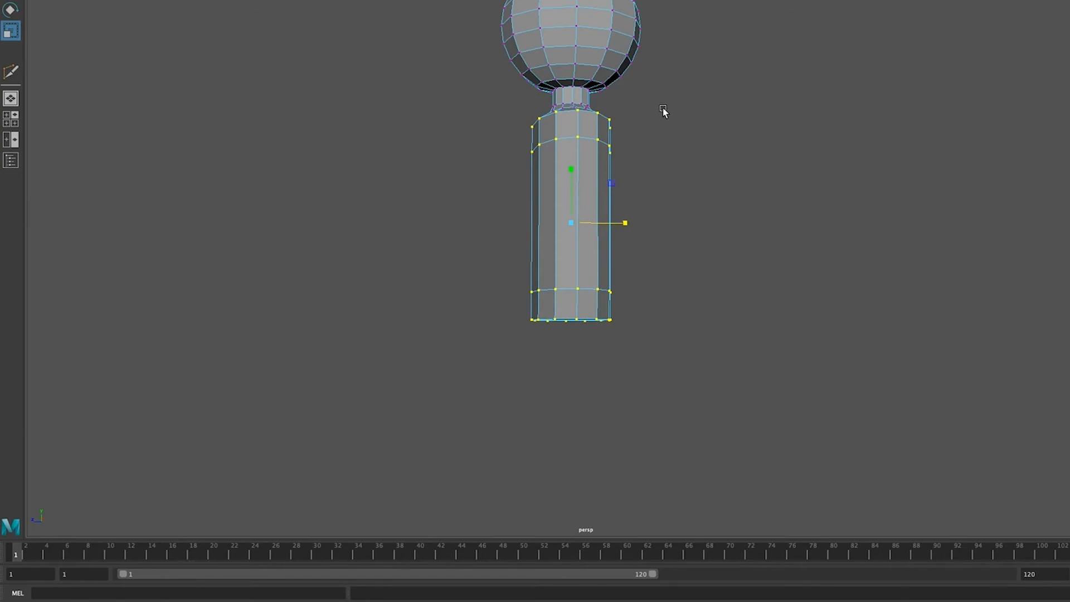
Step: In a side view, move the hip vertices outward along the Z axis on both sides to flare the lower torso
left_click_drag(642, 108, 577, 338)
key("w")
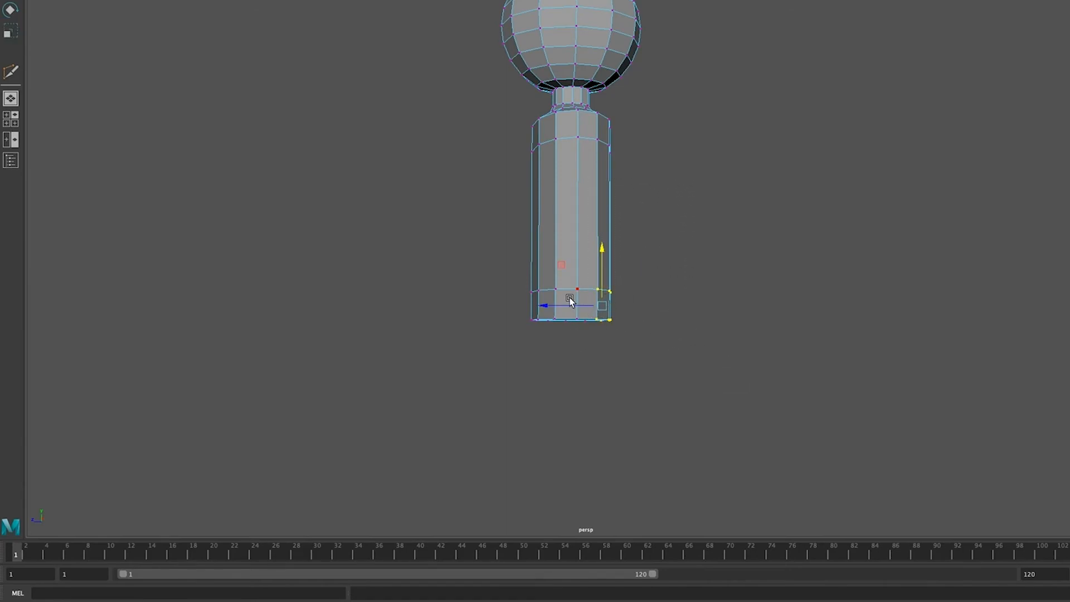
left_click_drag(545, 306, 547, 332)
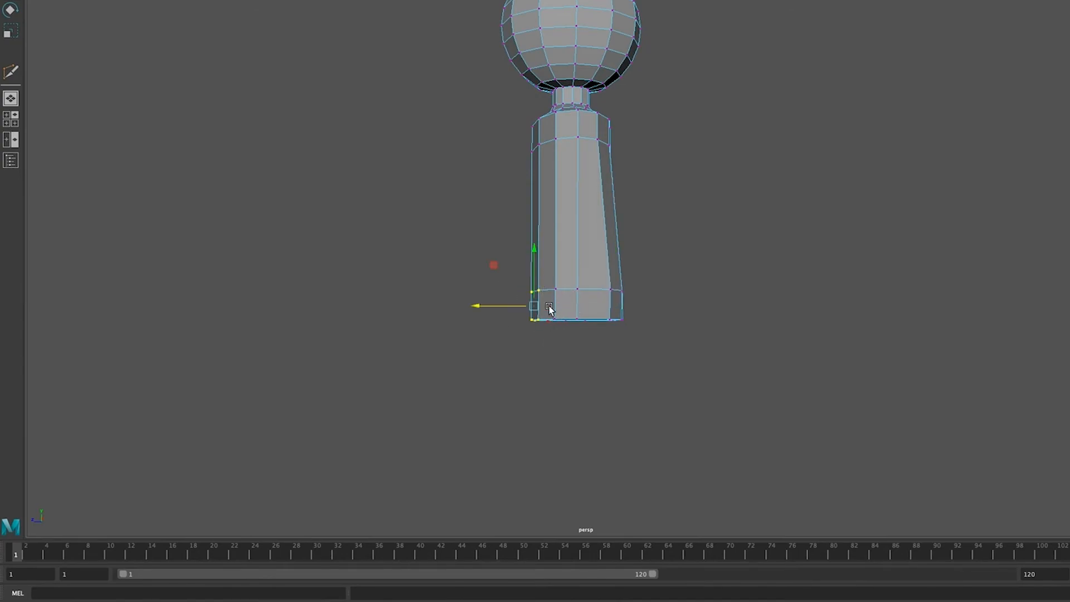
left_click_drag(479, 304, 475, 305)
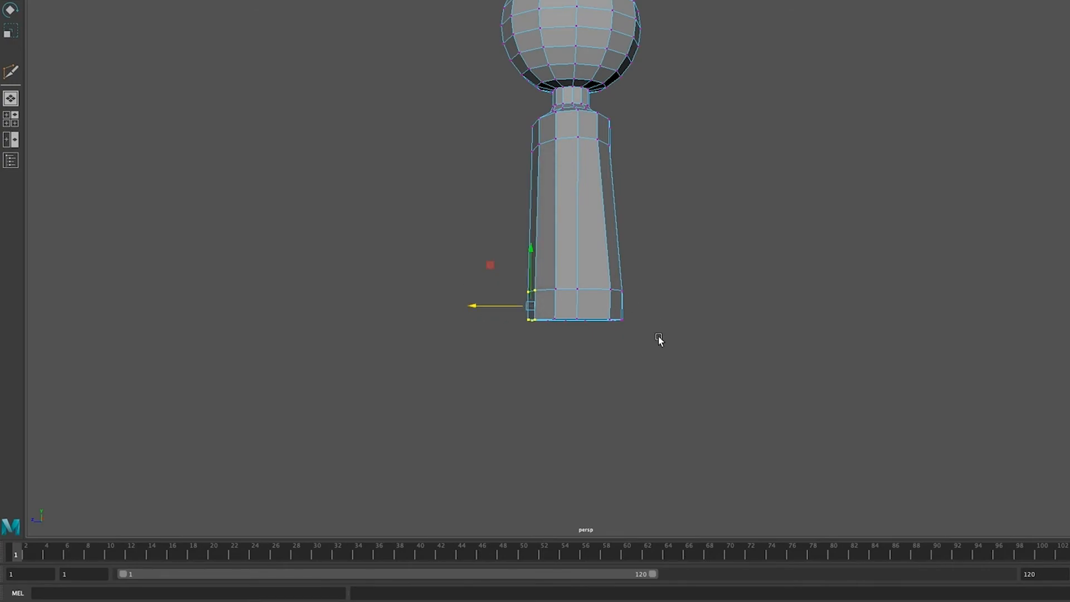
left_click_drag(707, 318, 580, 263, "alt")
left_click(620, 366)
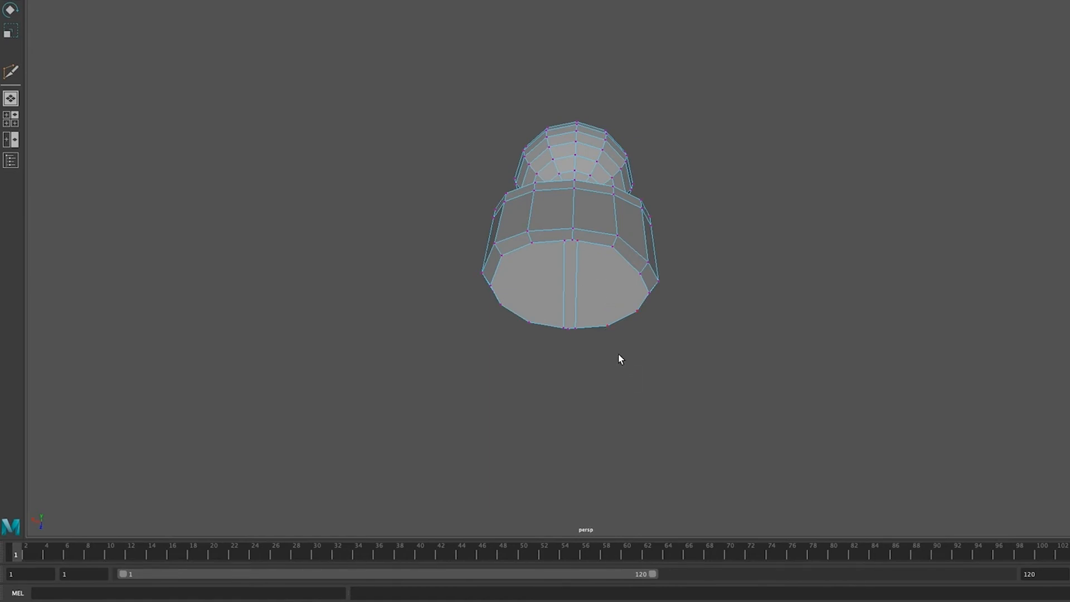
Step: Select the end vertices of the central strip on the bottom face and scale them slightly inward along the X axis
left_click(569, 242)
left_click(567, 242)
left_click(565, 328)
key("r")
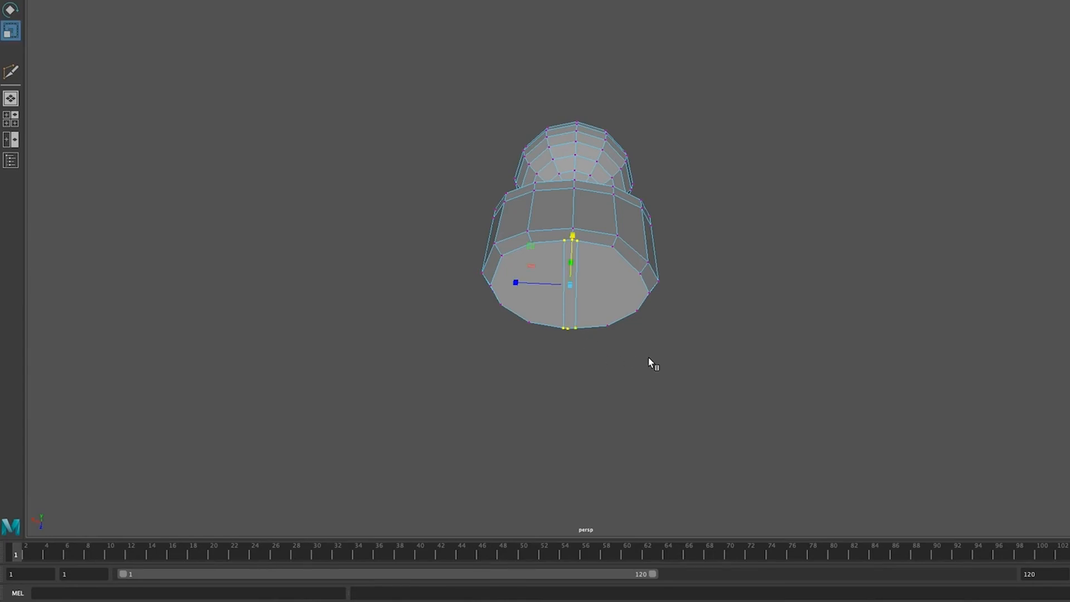
left_click_drag(572, 236, 574, 242)
mouse_move(728, 441)
left_mouse_down("alt")
mouse_move(720, 436)
mouse_move(715, 483)
mouse_move(733, 434)
left_mouse_up("alt")
left_click_drag(577, 226, 580, 233)
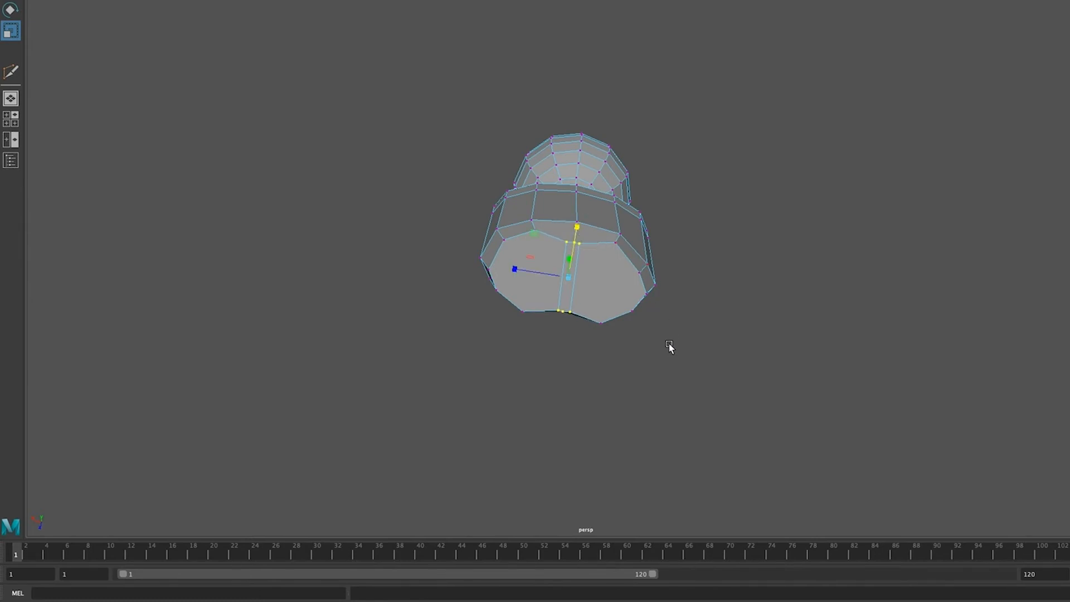
left_click(627, 394)
Step: Pull the central strip's middle front and back vertices further inward than the strip's corners
left_click(574, 242)
left_click(576, 240)
left_click_drag(575, 238, 577, 241)
left_click(695, 349)
Step: Select the central strip's four corner vertices and scale them apart along the Z axis to widen the strip
left_click(580, 242)
key("q")
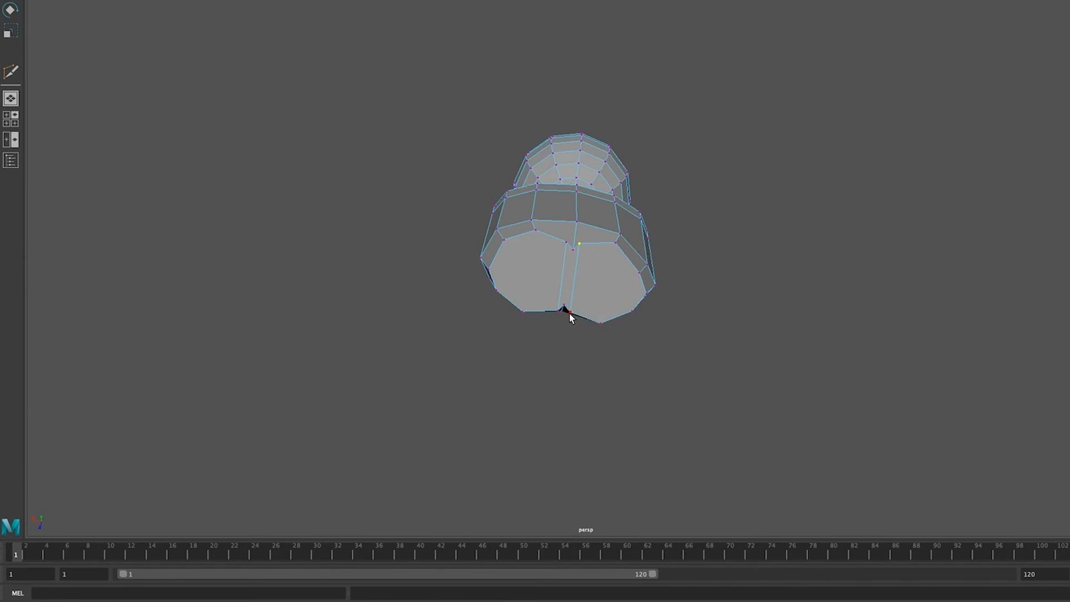
left_click(570, 314, "shift")
left_click(559, 311, "shift")
left_click(567, 243, "shift")
key("r")
left_click_drag(515, 269, 472, 263)
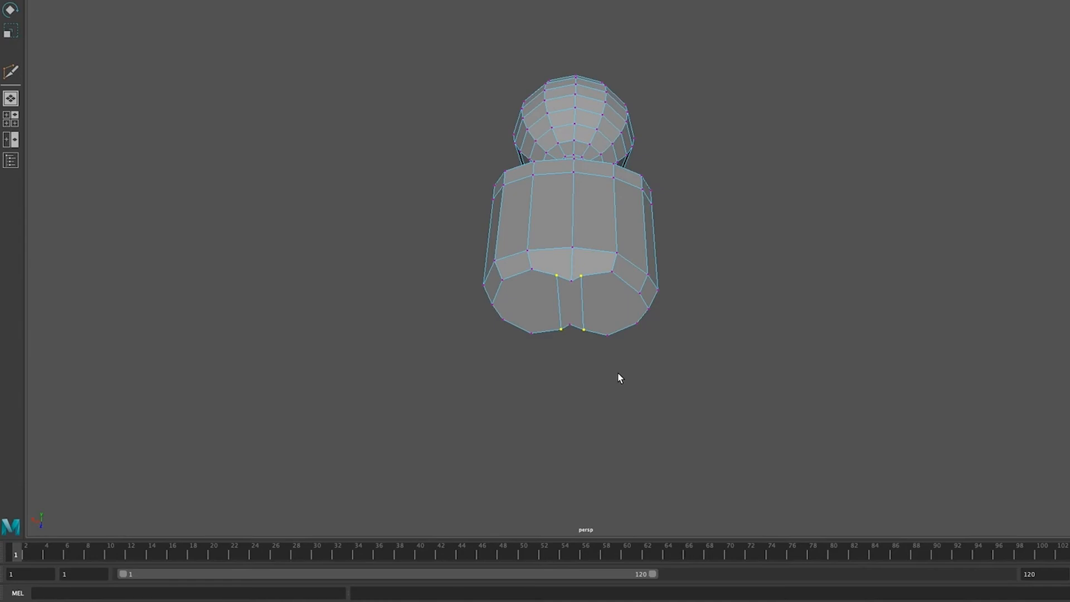
Step: Scale the strip's four corner vertices inward along the X axis to deepen the crotch between the leg openings
key("r")
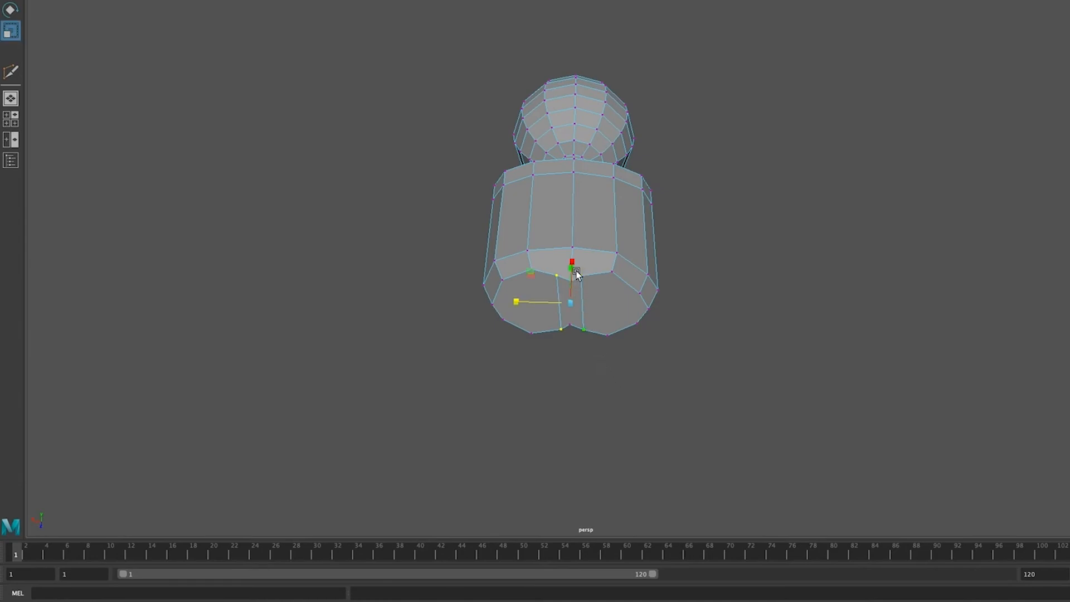
left_click_drag(574, 270, 572, 280)
left_click_drag(569, 297, 569, 302)
mouse_move(658, 493)
left_mouse_down("alt")
mouse_move(650, 504)
mouse_move(674, 497)
mouse_move(652, 477)
mouse_move(660, 502)
mouse_move(647, 511)
mouse_move(648, 492)
left_mouse_up("alt")
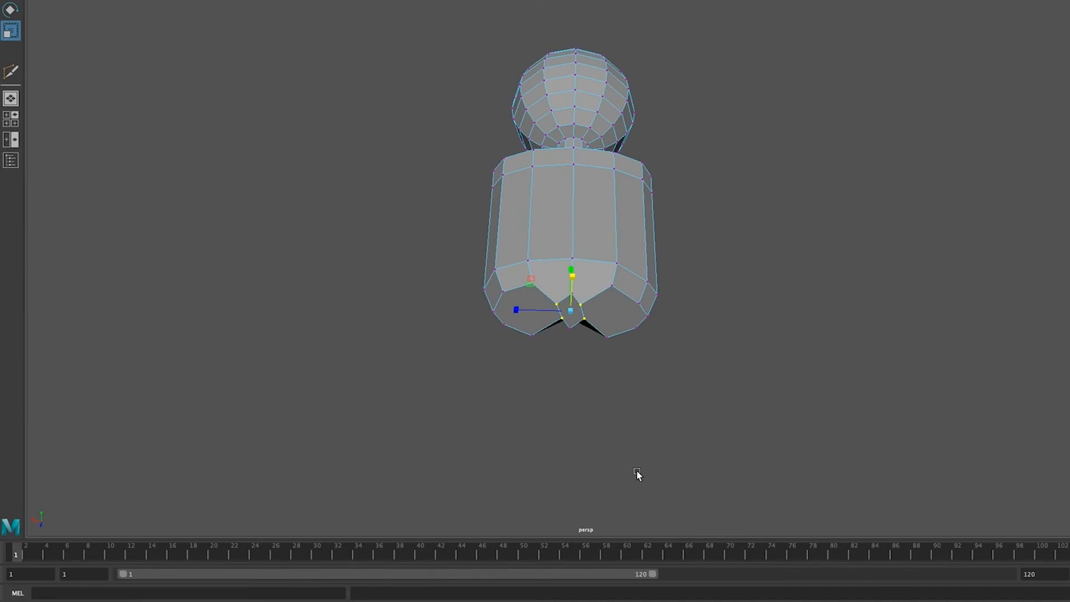
Step: Rotate the four strip corner vertices slightly about the Y axis to square them up between the legs
key("e")
mouse_move(624, 315)
left_mouse_down()
mouse_move(607, 292)
mouse_move(615, 302)
left_mouse_up()
left_click(638, 383)
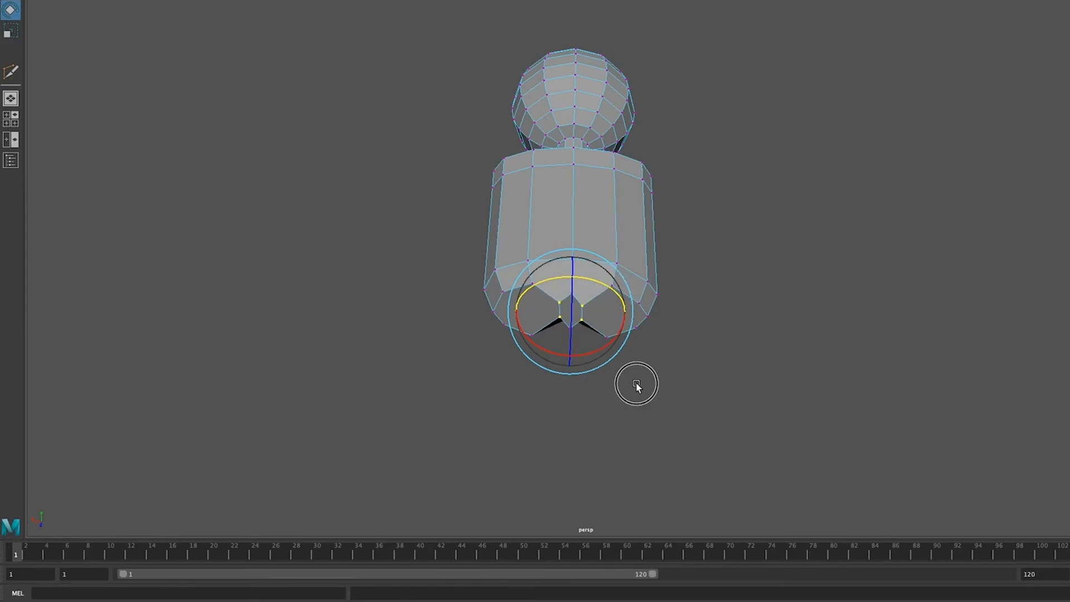
left_click(613, 426)
mouse_move(612, 427)
left_mouse_down("alt")
mouse_move(610, 387)
mouse_move(619, 427)
left_mouse_up("alt")
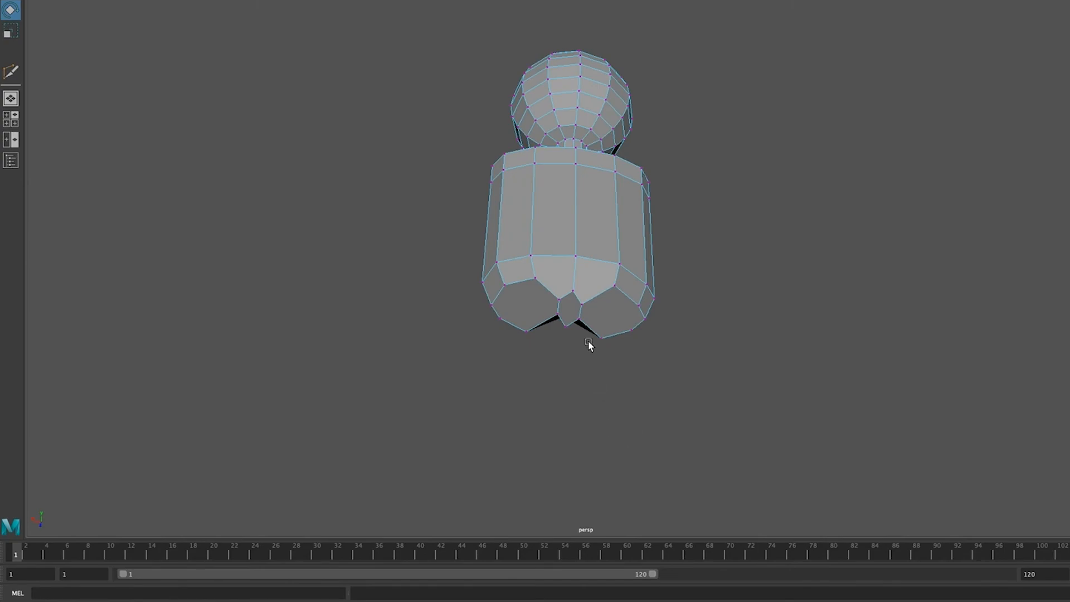
Step: Select the strip's middle front and back vertices and scale them toward each other along the X axis
left_click(575, 293)
key("q")
left_click(566, 327, "shift")
key("r")
left_click_drag(632, 455, 664, 504, "alt")
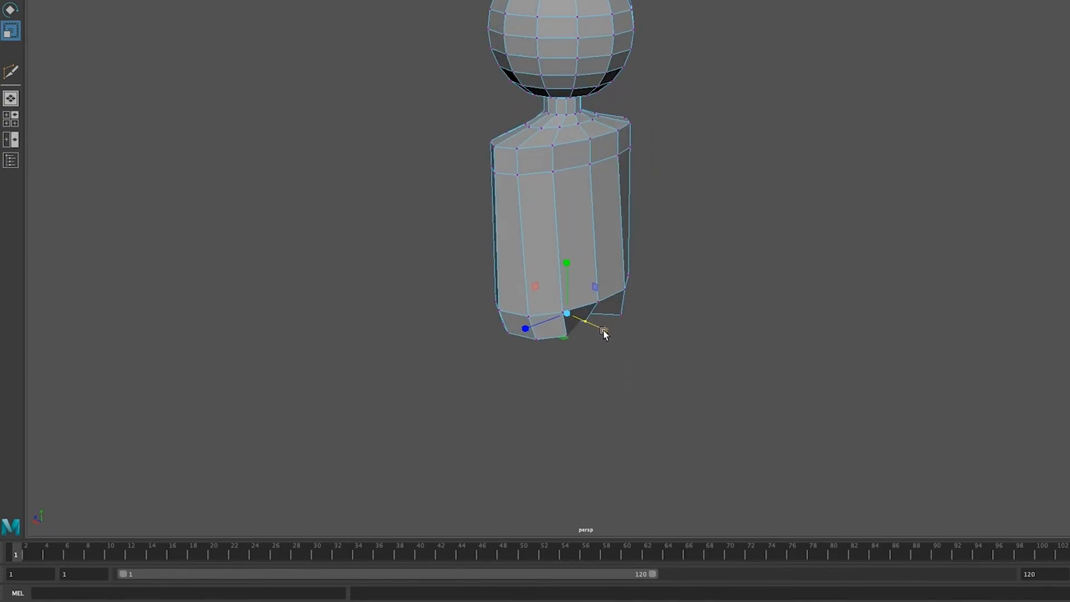
left_click_drag(617, 363, 569, 290, "alt")
left_click_drag(581, 251, 573, 294)
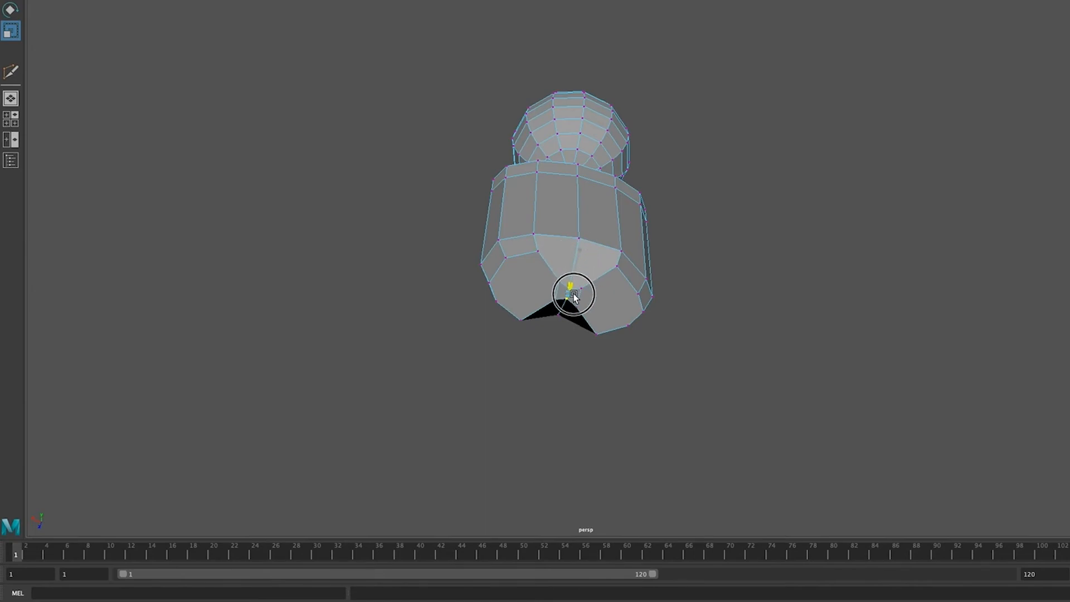
left_click_drag(626, 397, 604, 381, "alt")
Step: Extrude the two leg faces on the underside of the hips straight down to form the upper legs
right_click(623, 296)
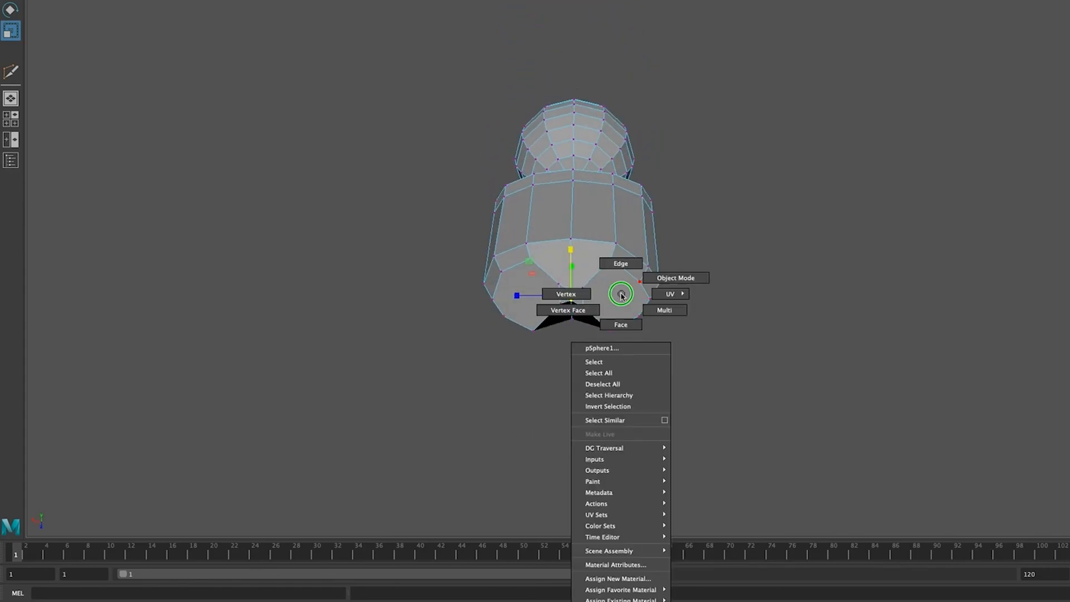
left_click(620, 325)
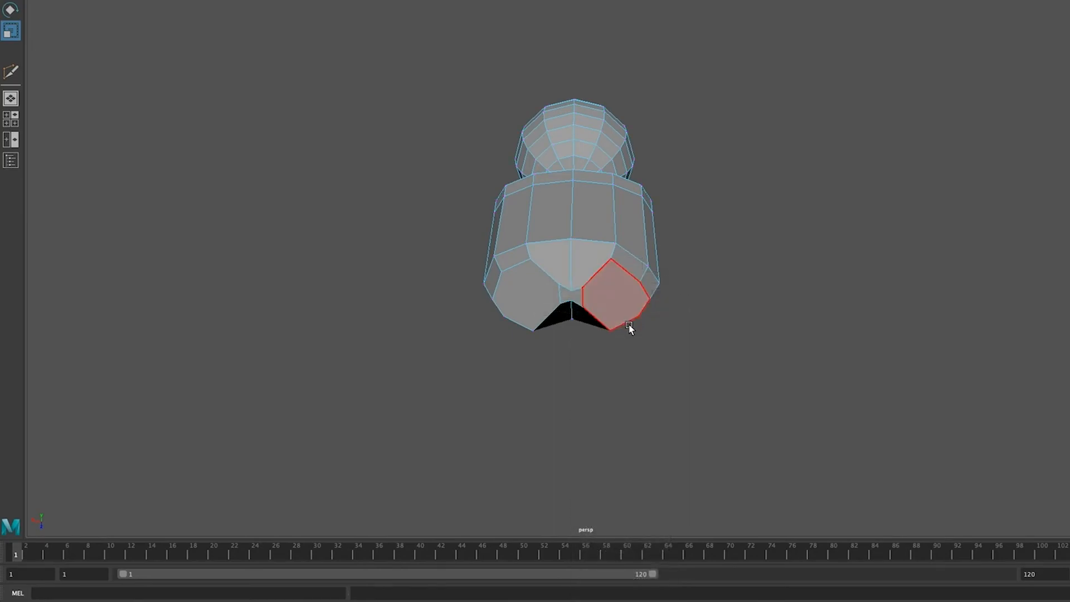
left_click(622, 304)
left_click(527, 296, "shift")
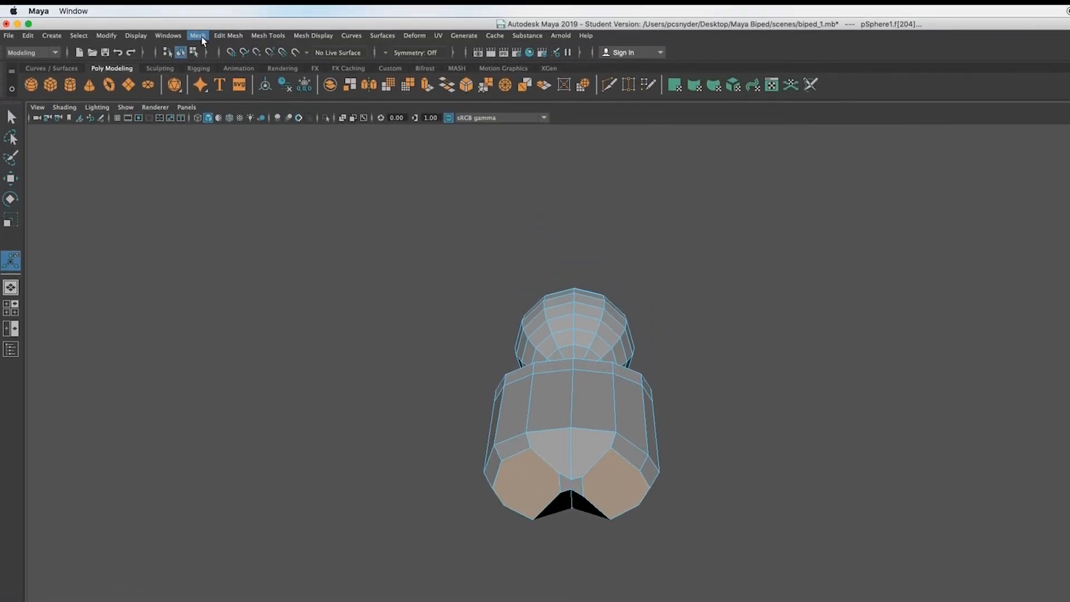
left_click(229, 36)
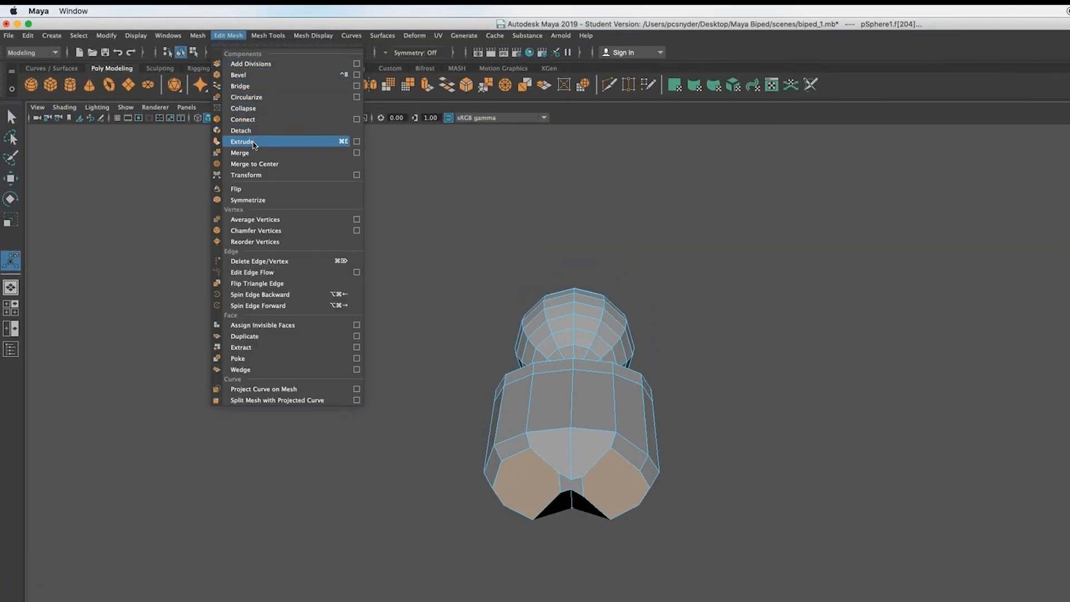
left_click(245, 142)
left_click_drag(557, 312, 558, 418, "alt")
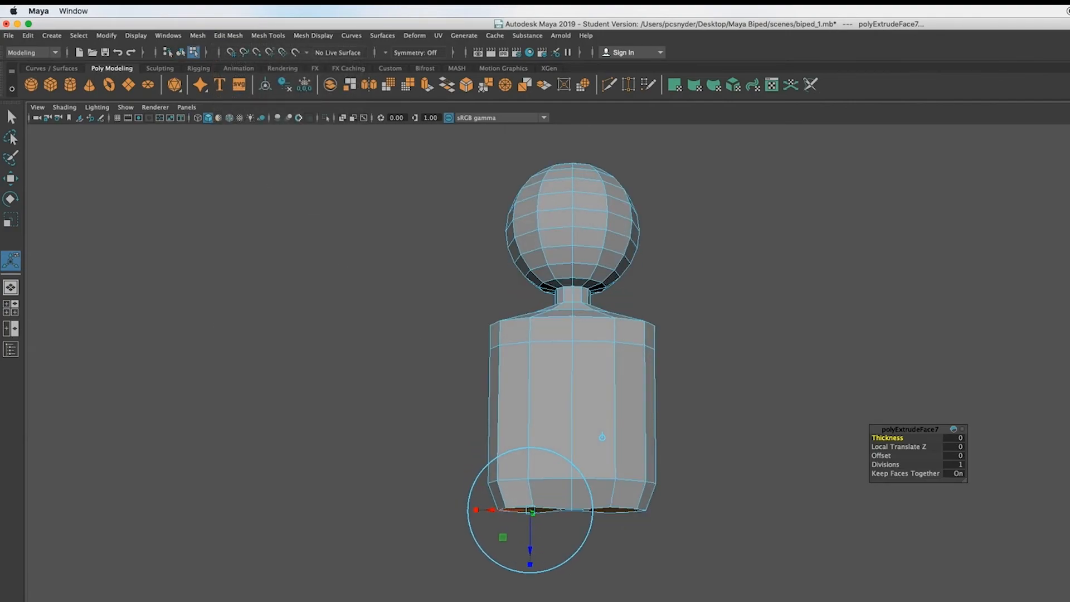
key("w")
left_click_drag(573, 459, 578, 550)
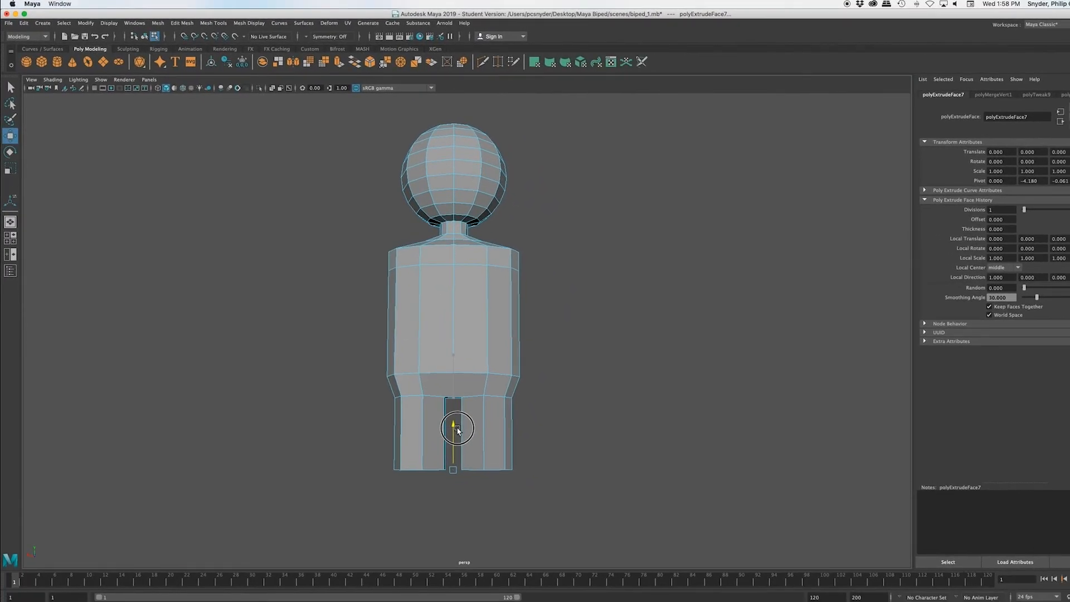
mouse_move(531, 517)
left_mouse_down("alt")
mouse_move(497, 466)
mouse_move(490, 512)
mouse_move(540, 526)
mouse_move(531, 519)
left_mouse_up("alt")
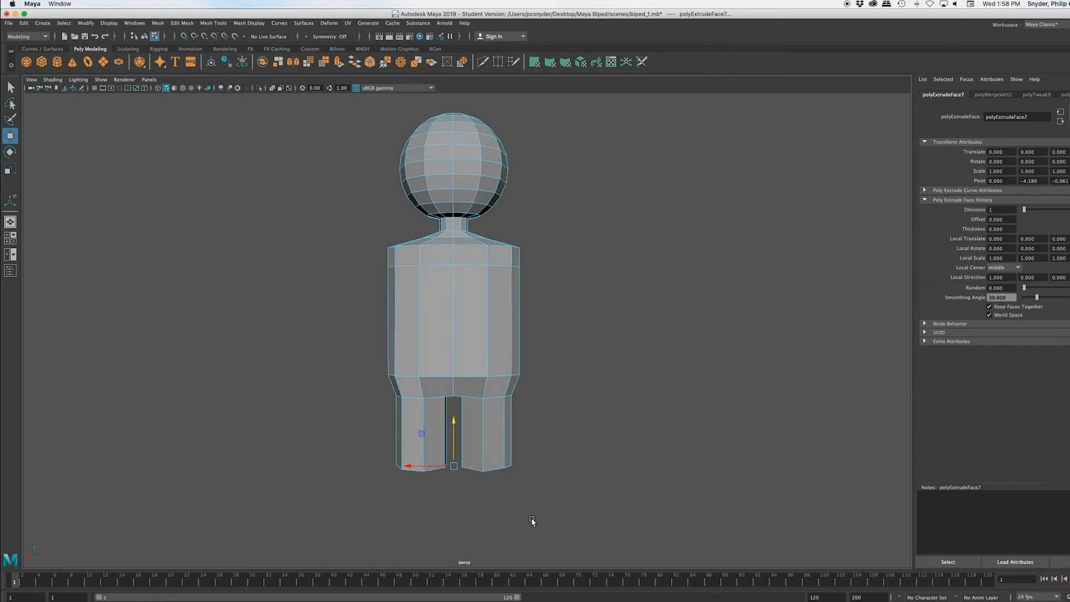
Step: Extrude the ends of both legs downward again, about as long as the upper legs, to form the lower legs
key("ctrl+e")
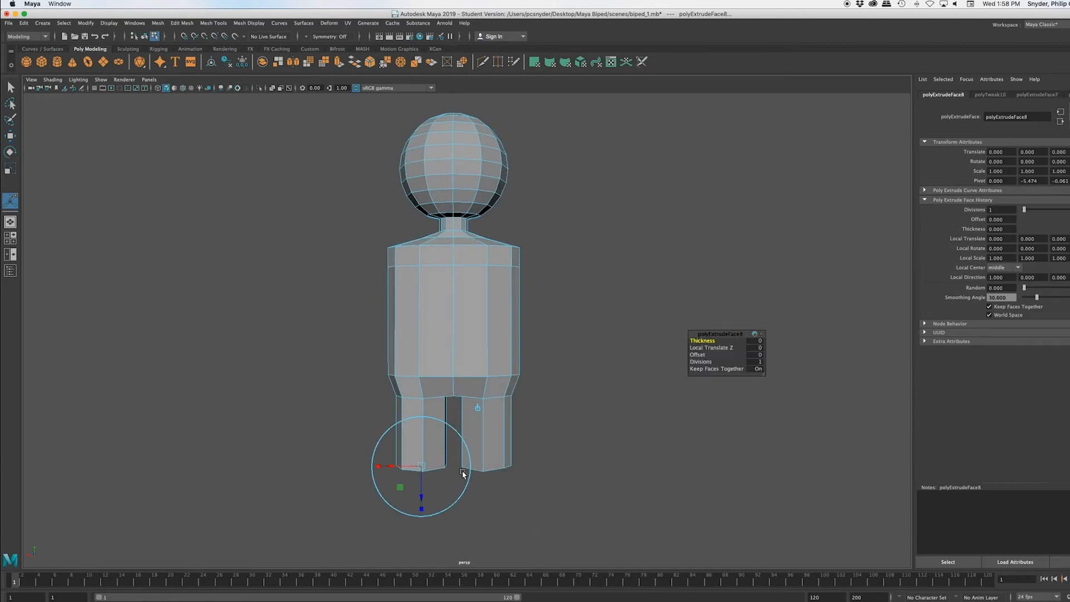
key("w")
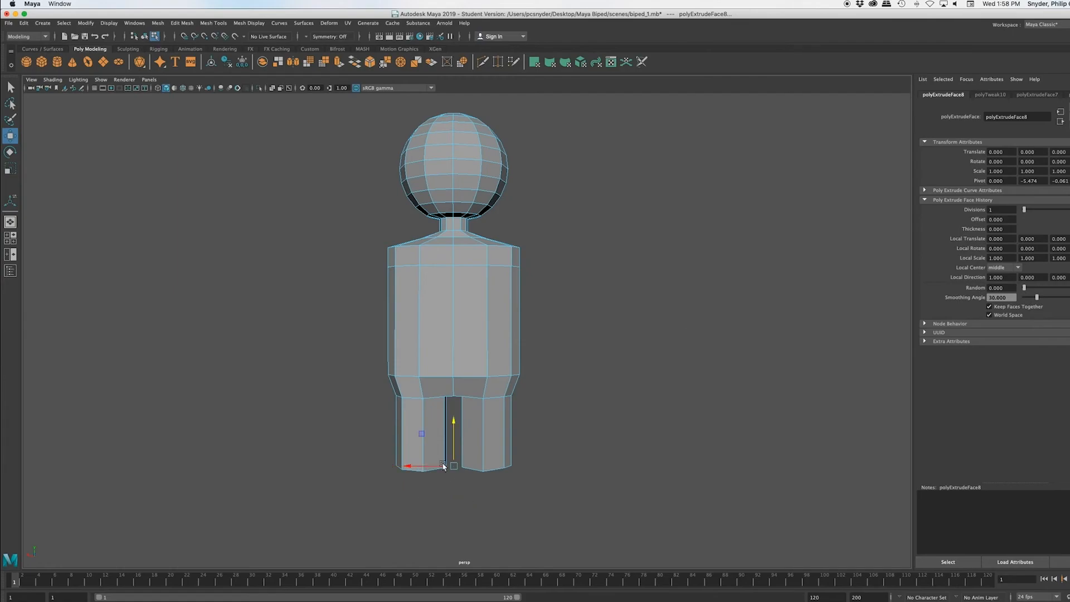
left_click_drag(453, 425, 453, 490)
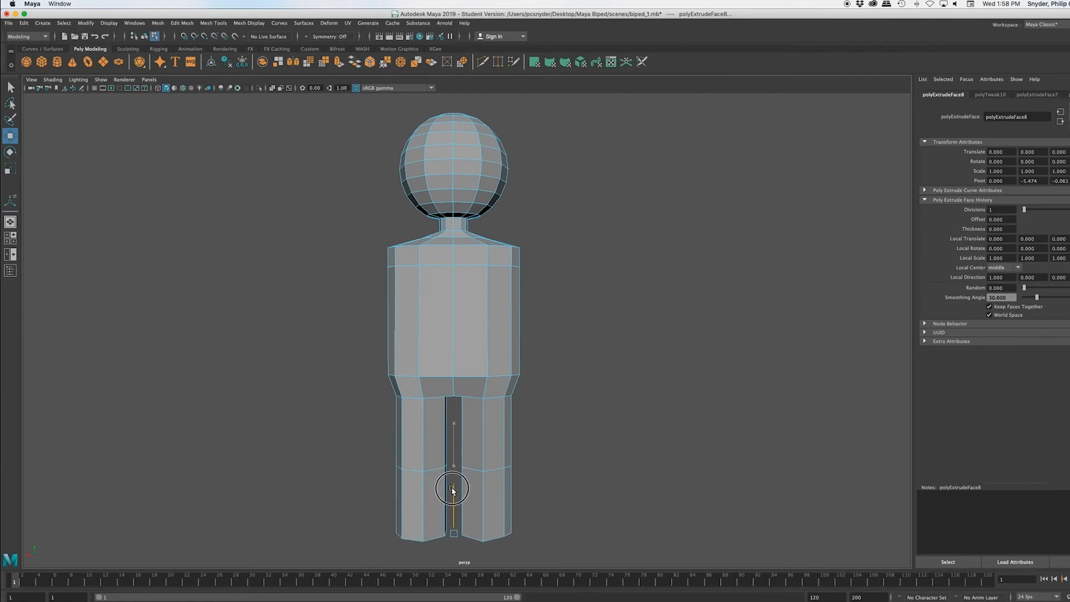
left_click_drag(626, 453, 538, 461, "alt")
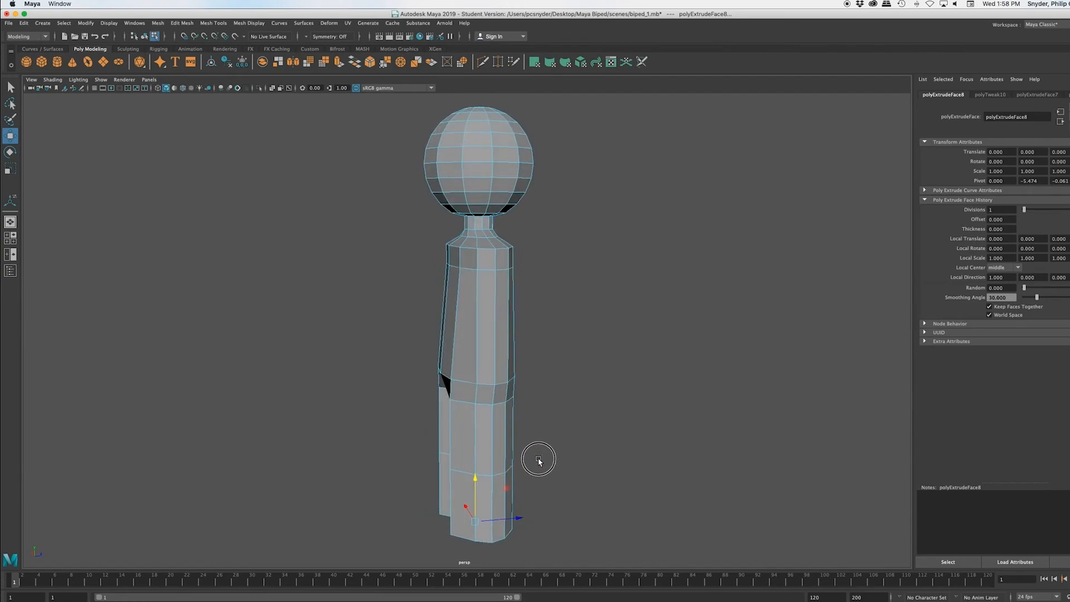
middle_click_drag(535, 466, 563, 320, "alt")
left_click_drag(439, 437, 521, 428, "alt")
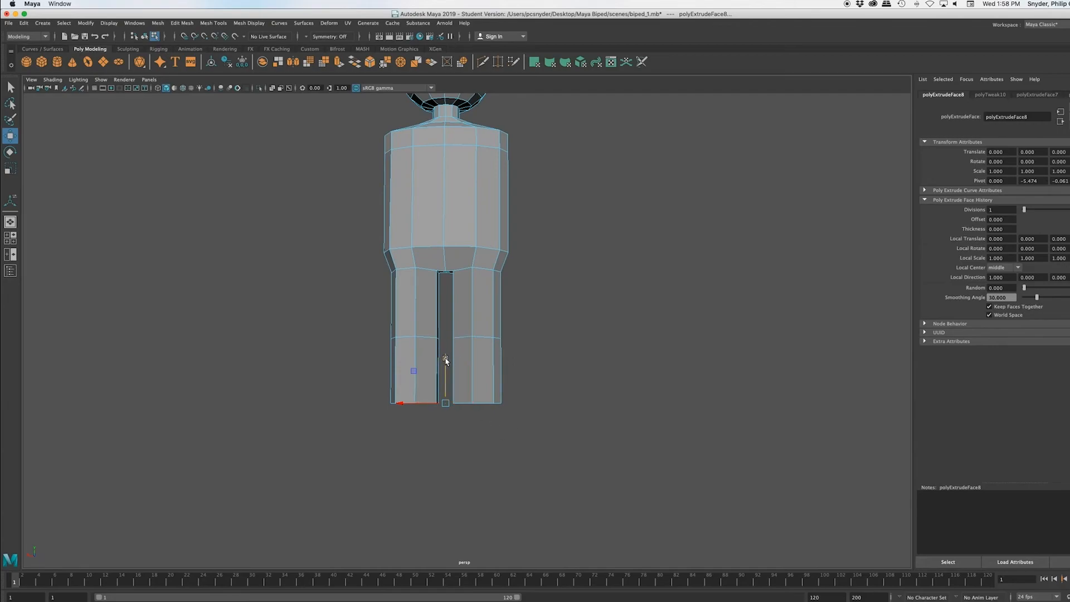
Step: Extrude both leg ends down by a short section for the base of the feet
key("ctrl+e")
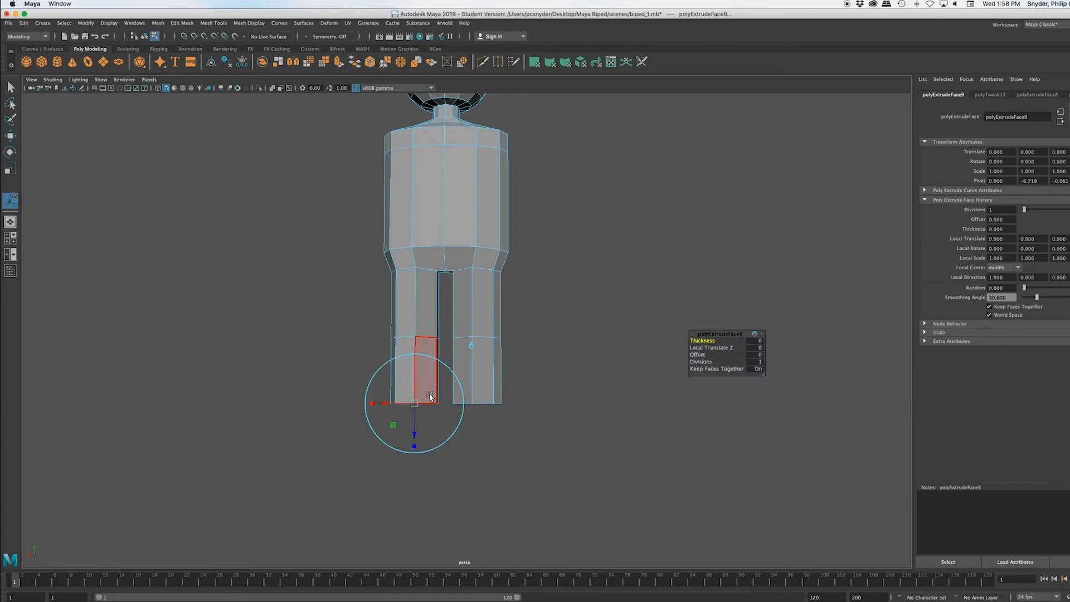
key("w")
left_click_drag(445, 363, 448, 378)
mouse_move(522, 483)
left_mouse_down("alt")
mouse_move(425, 485)
mouse_move(544, 498)
mouse_move(521, 475)
mouse_move(501, 476)
mouse_move(523, 486)
left_mouse_up("alt")
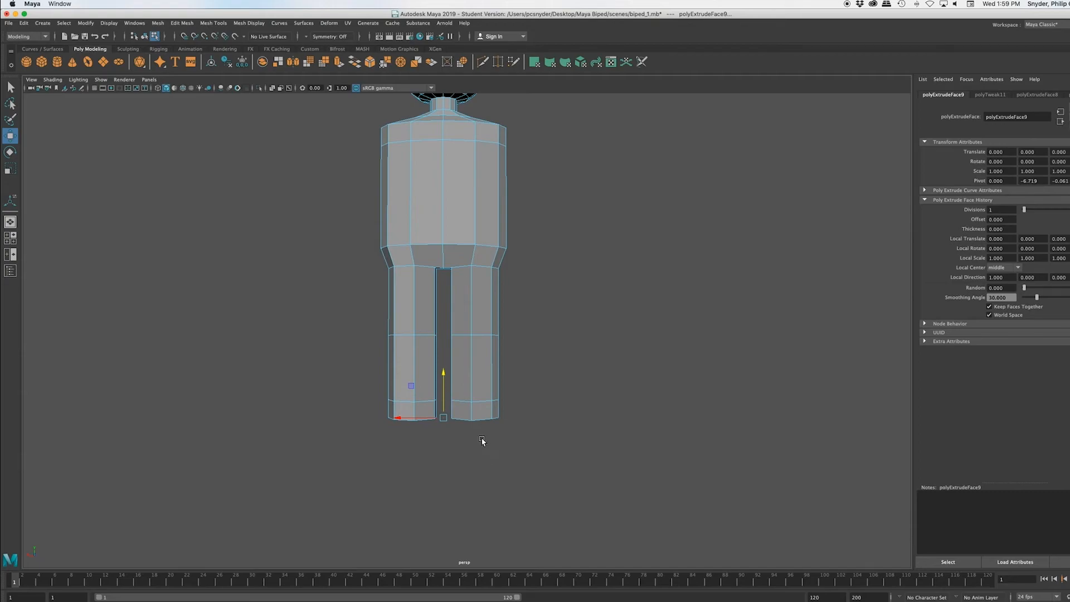
Step: Select the two front faces of each leg's short bottom section and extrude all four forward to form the feet
left_click(483, 415)
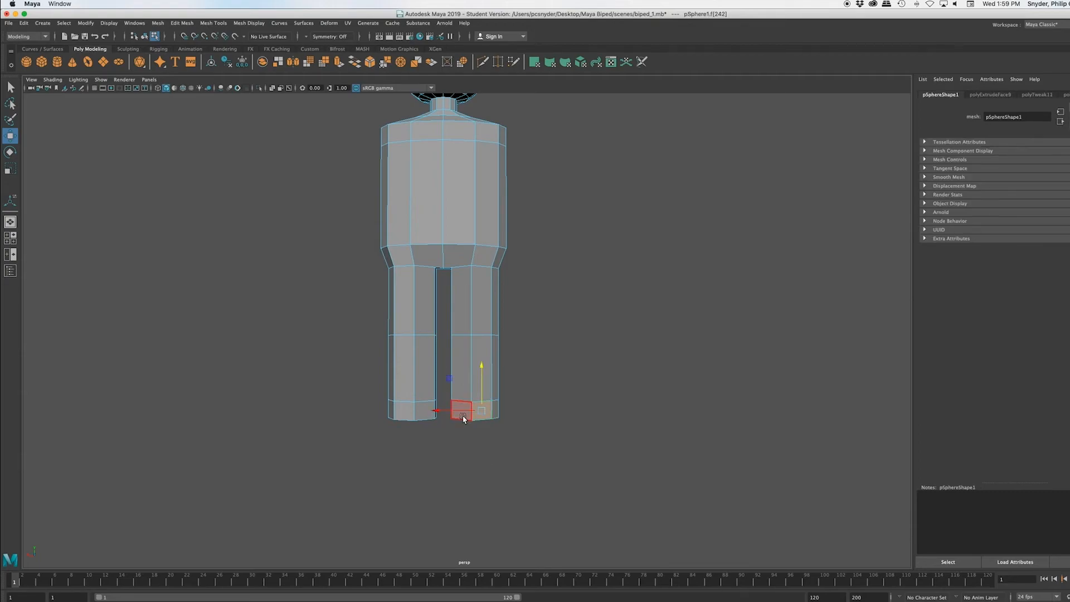
key("q")
left_click(462, 415, "shift")
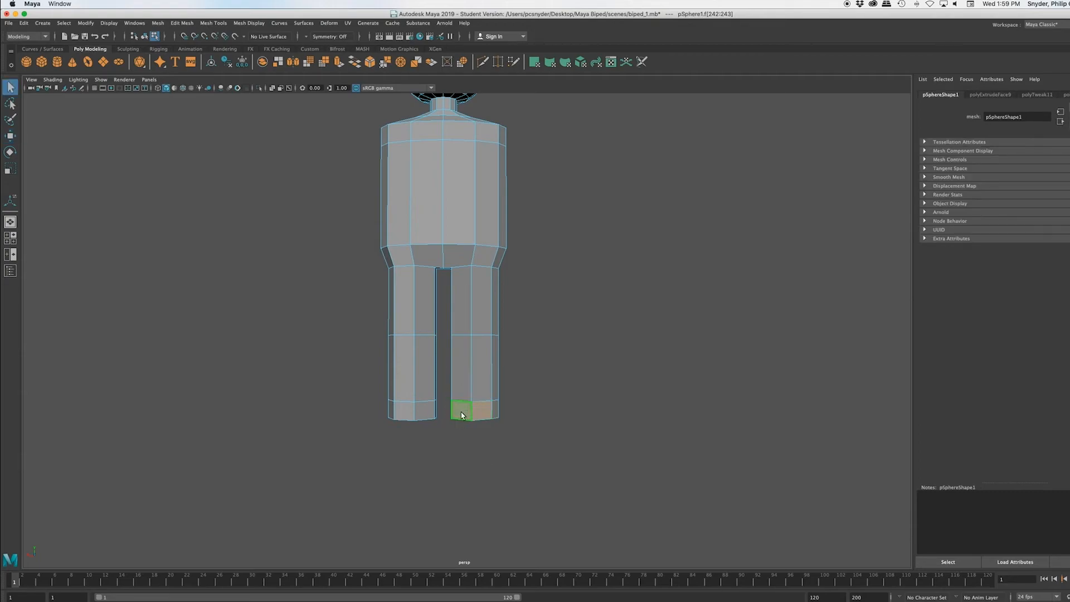
left_click(423, 411, "shift")
left_click(408, 415, "shift")
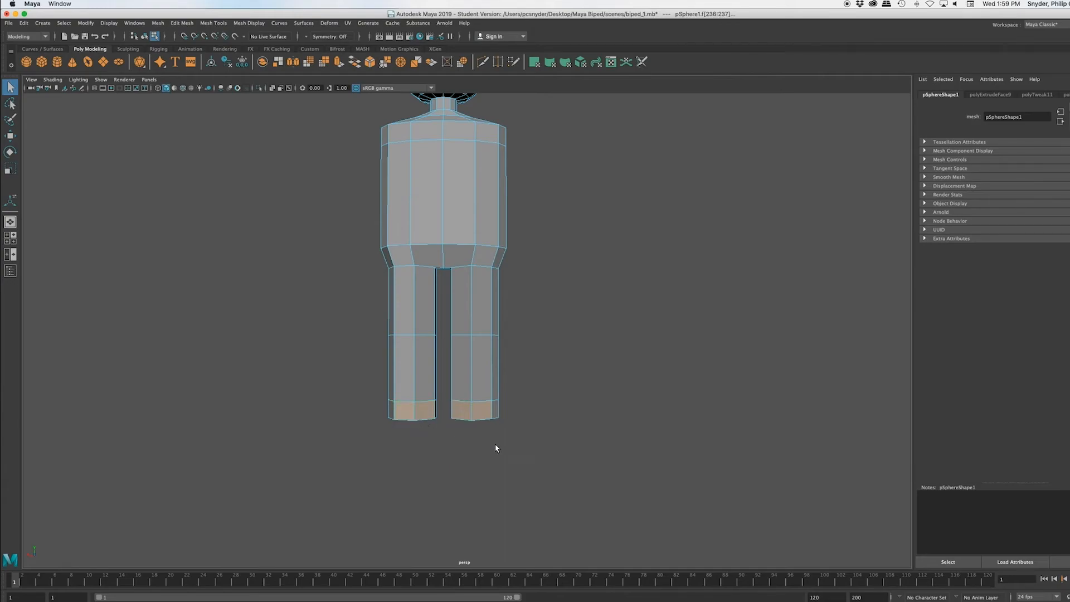
mouse_move(523, 454)
left_mouse_down("alt")
mouse_move(420, 447)
mouse_move(545, 446)
mouse_move(511, 469)
mouse_move(507, 454)
mouse_move(433, 454)
mouse_move(507, 463)
left_mouse_up("alt")
key("ctrl+e")
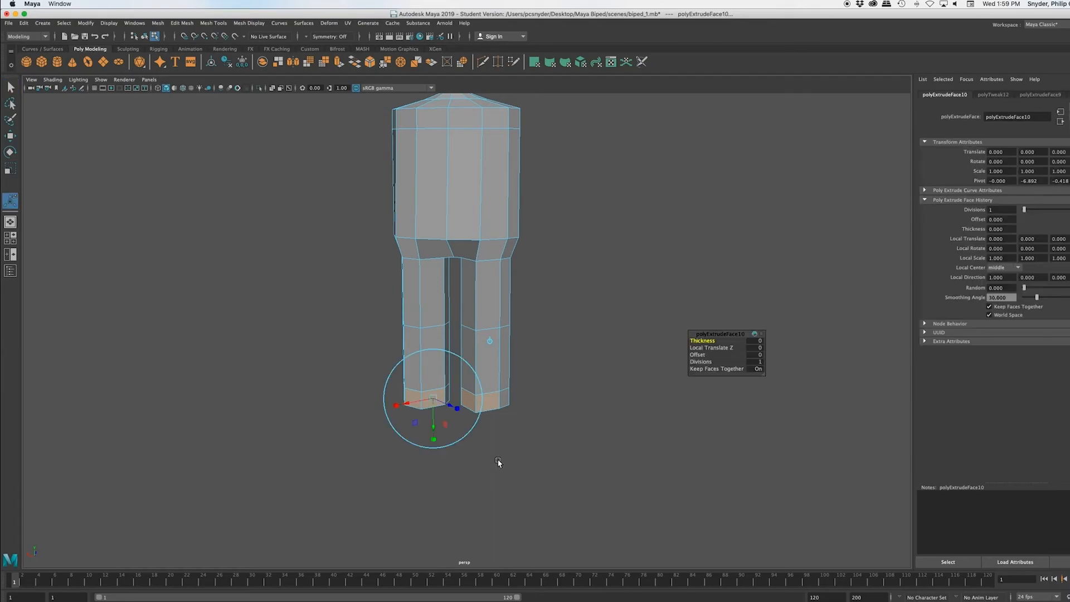
key("w")
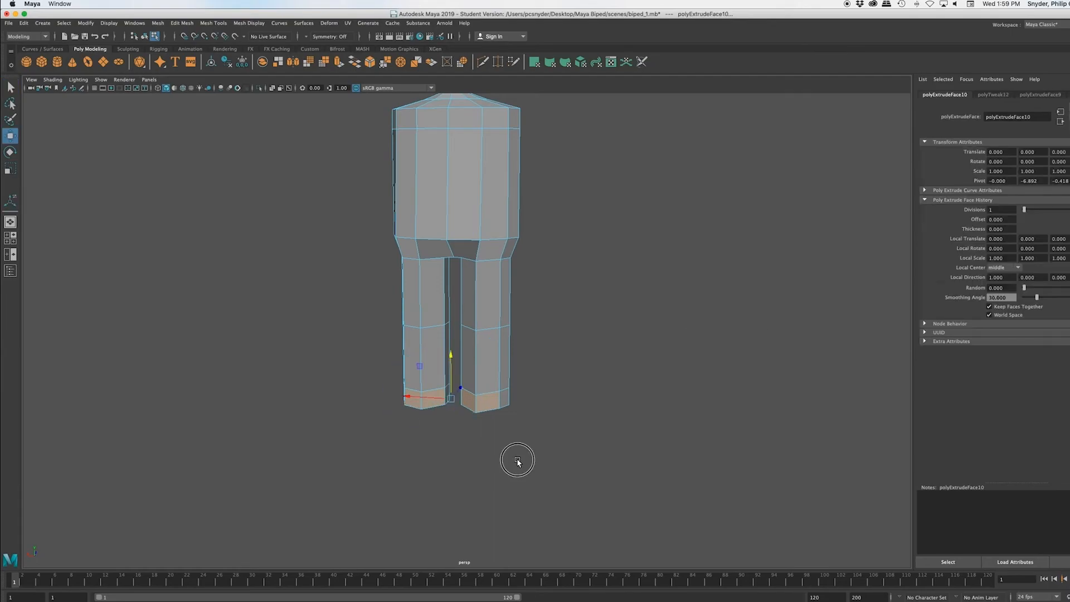
left_click_drag(514, 459, 427, 452, "alt")
left_click_drag(547, 410, 510, 411)
left_click_drag(486, 520, 587, 559, "alt")
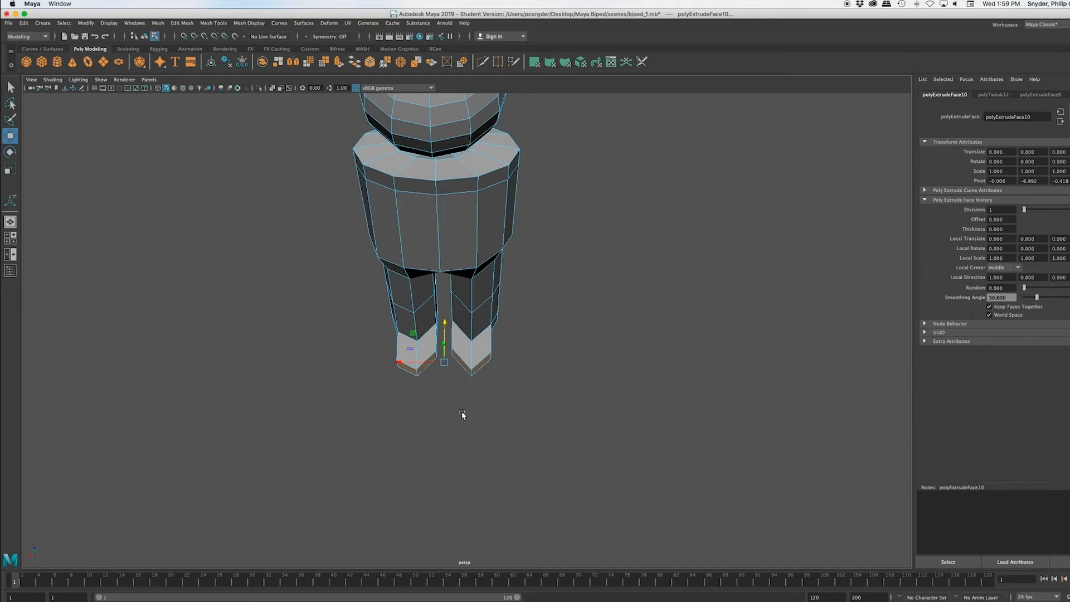
Step: Select the inner front corner vertices of both feet and move them forward until roughly level with the centre front vertices
right_click(480, 333)
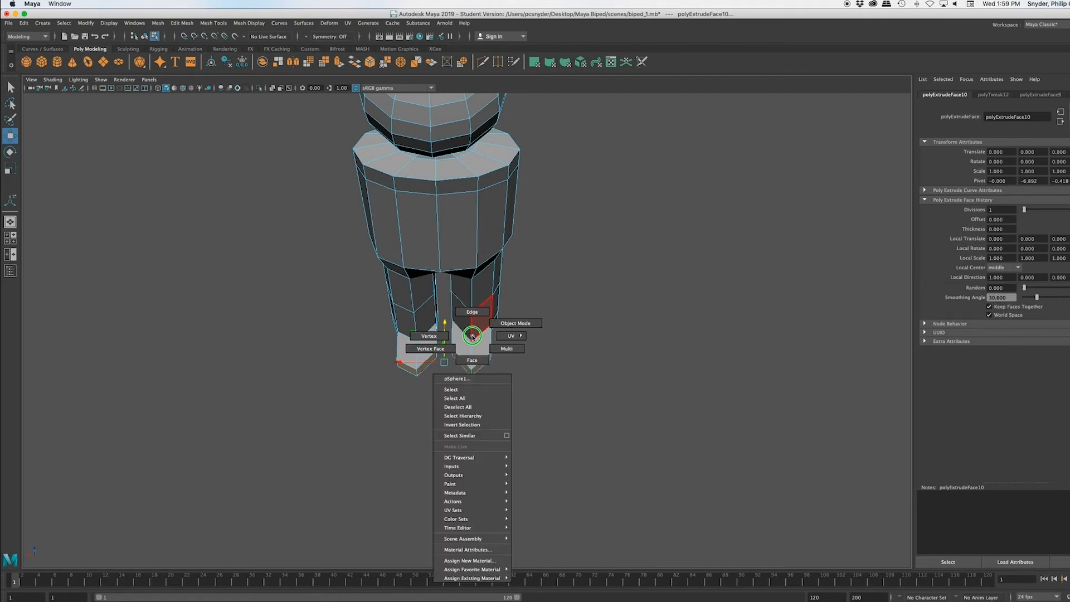
right_click_drag(480, 333, 428, 335)
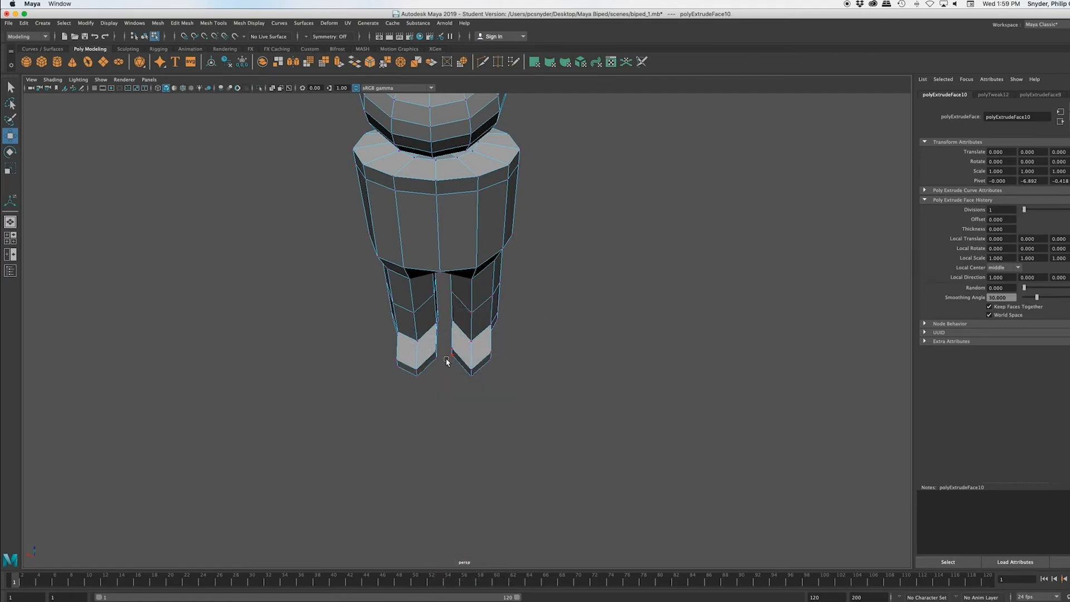
scroll(420, 388, "up", 2)
scroll(420, 389, "up", 5)
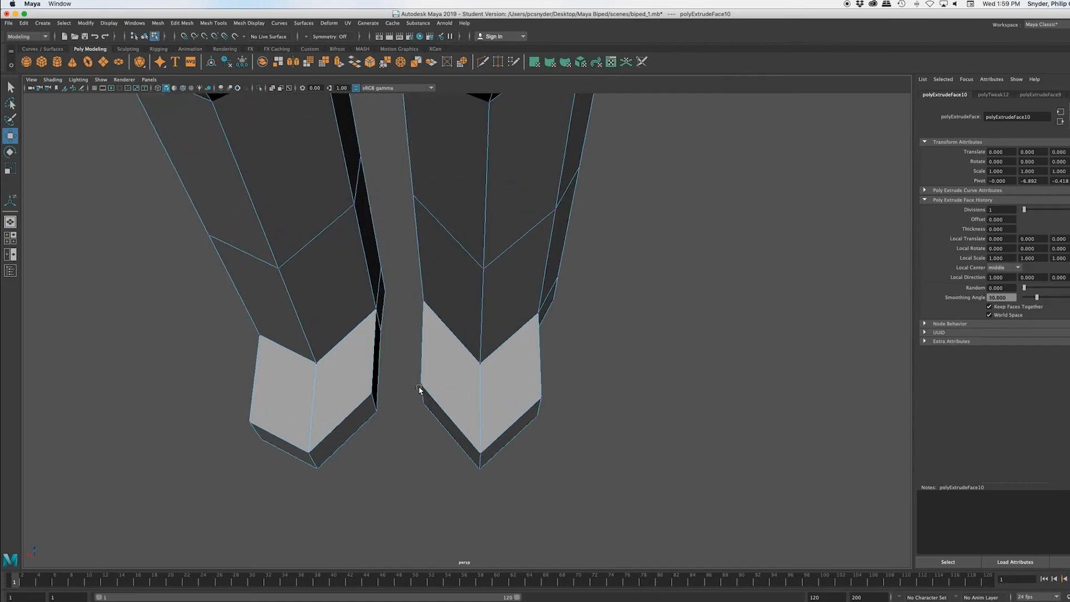
middle_click_drag(382, 408, 449, 349, "alt")
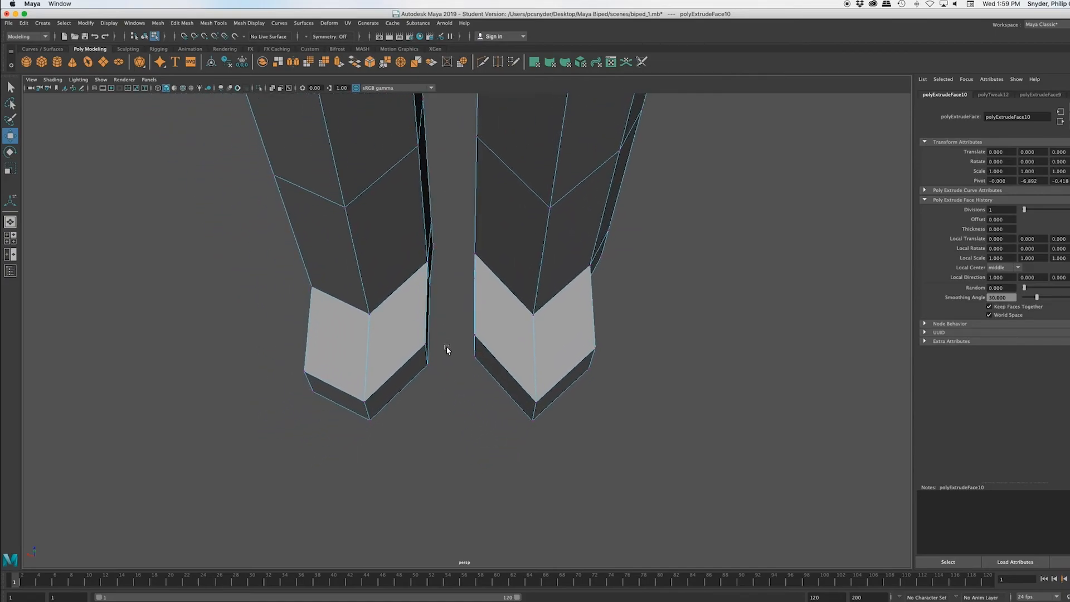
left_click_drag(477, 401, 461, 401, "alt")
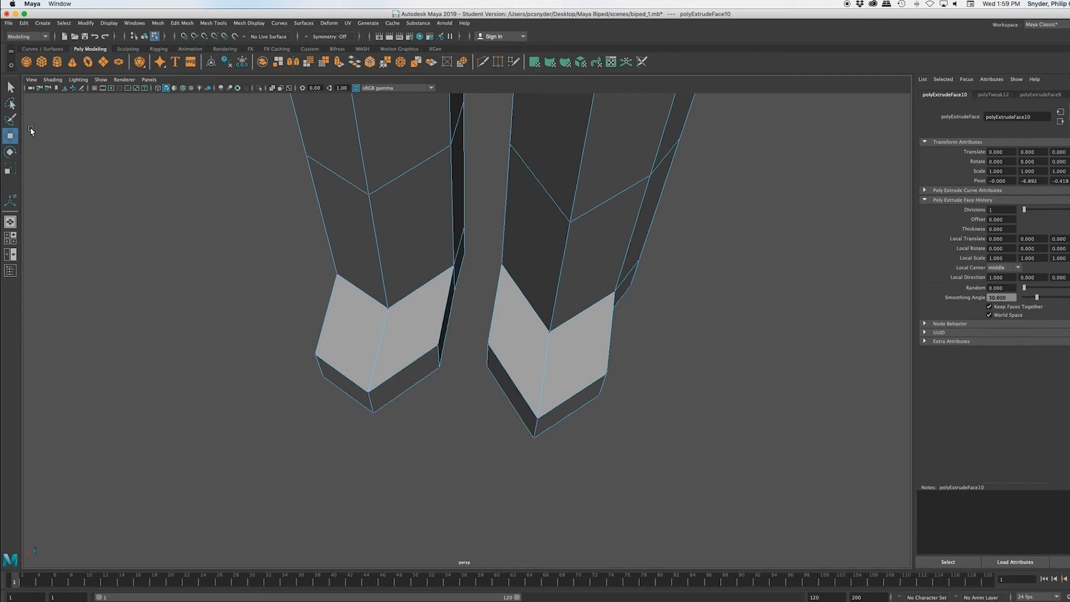
left_click(10, 119)
left_click_drag(435, 341, 443, 370)
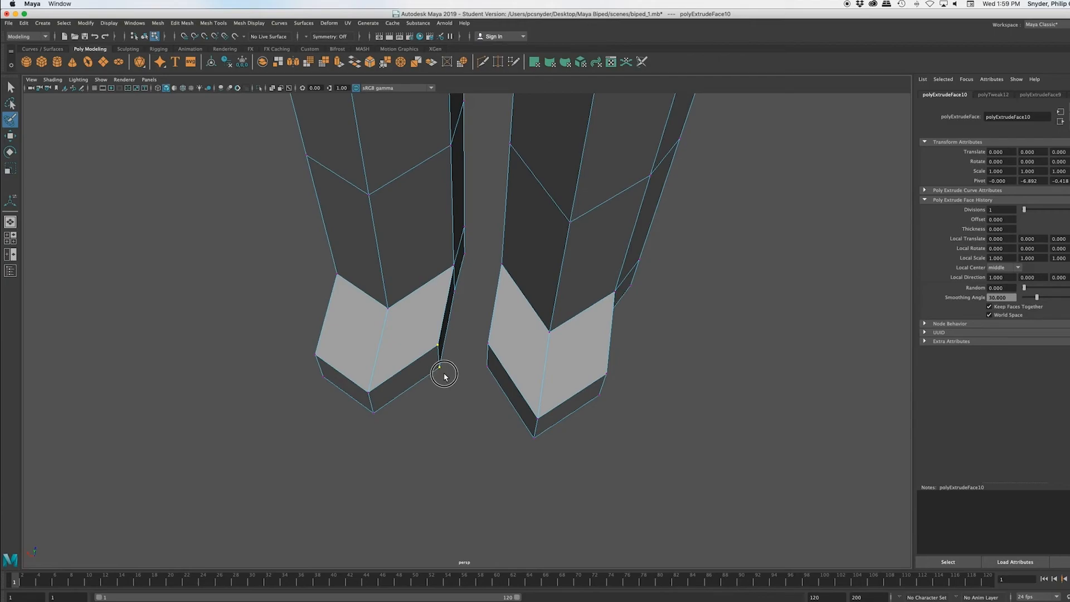
left_click_drag(497, 342, 485, 380)
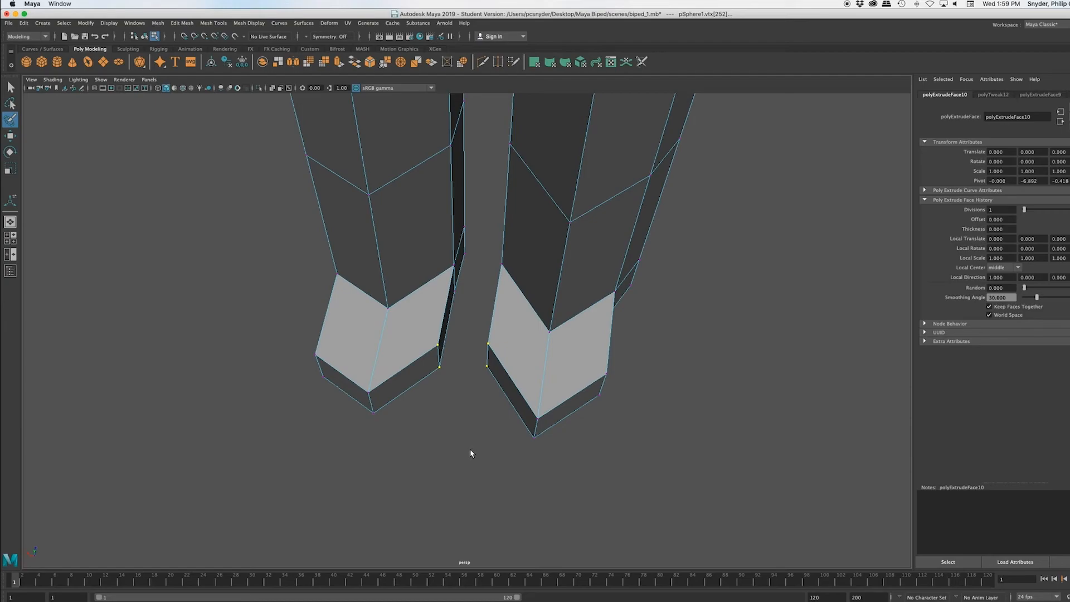
key("w")
left_click_drag(470, 321, 466, 363)
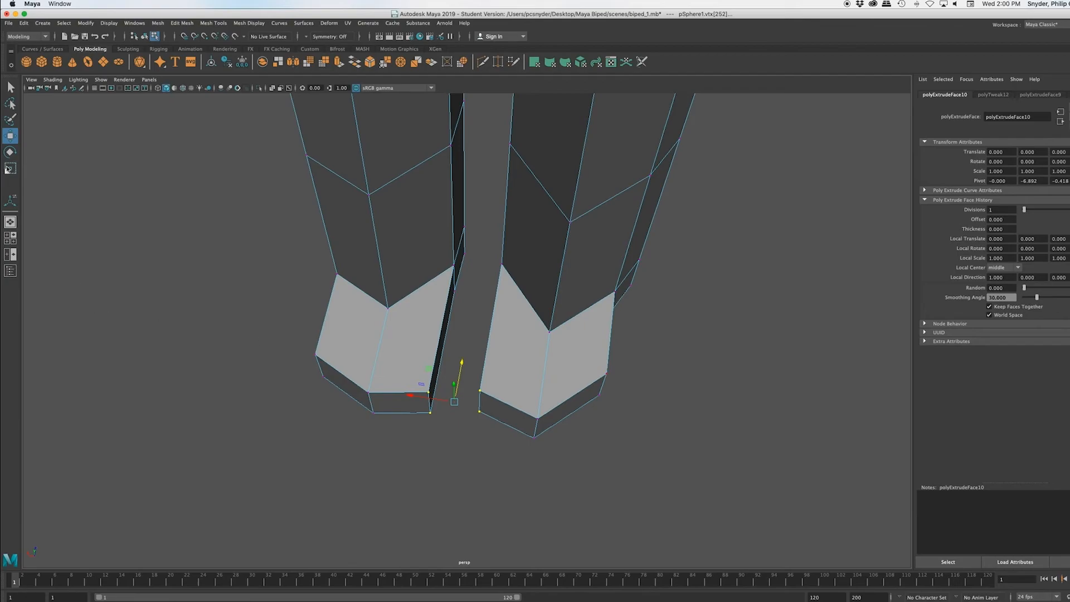
key("q")
left_click(165, 282)
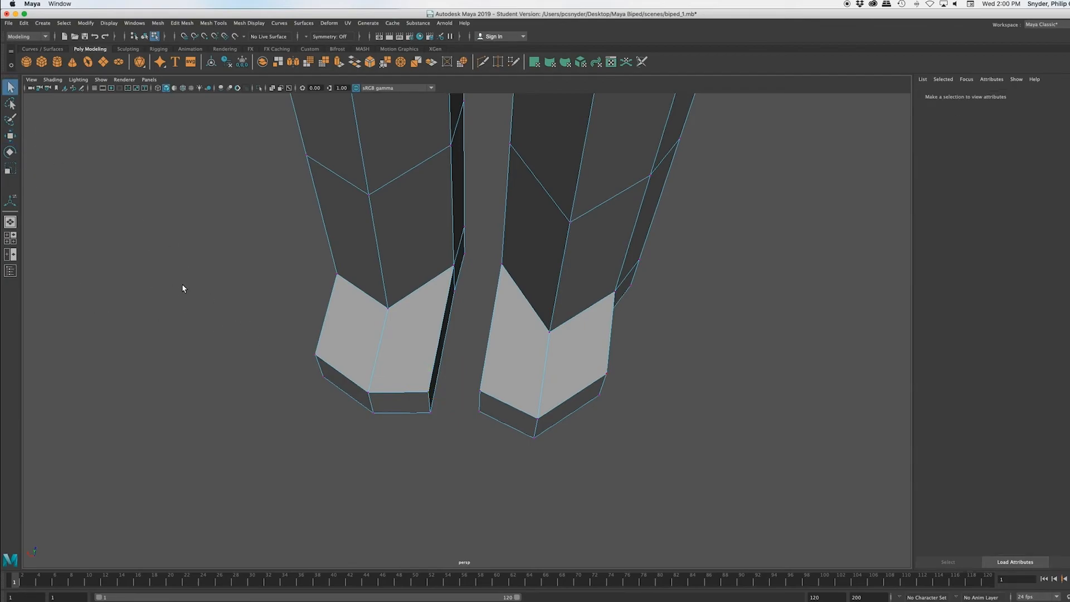
Step: Move the two outer front corner vertices of one foot forward to square off its toe
left_click_drag(242, 262, 245, 310, "alt")
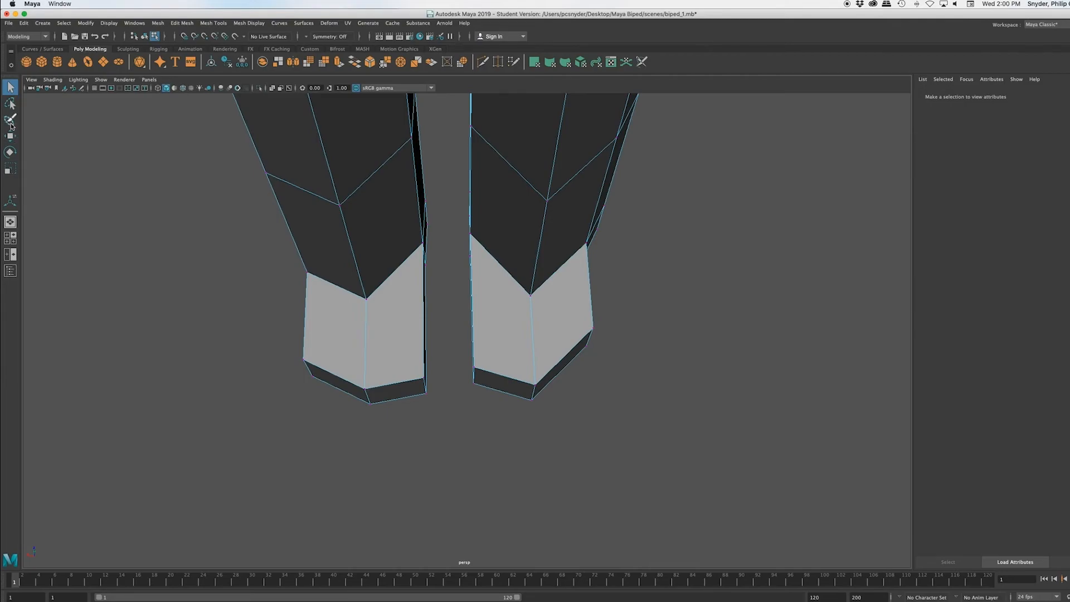
left_click(11, 123)
left_click(588, 329)
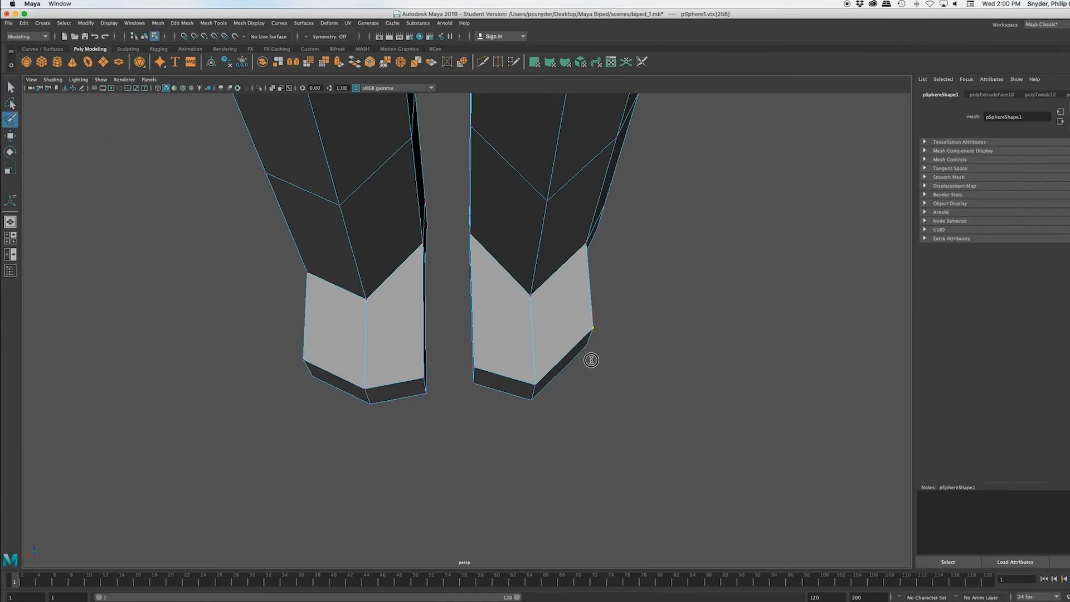
left_click(590, 353)
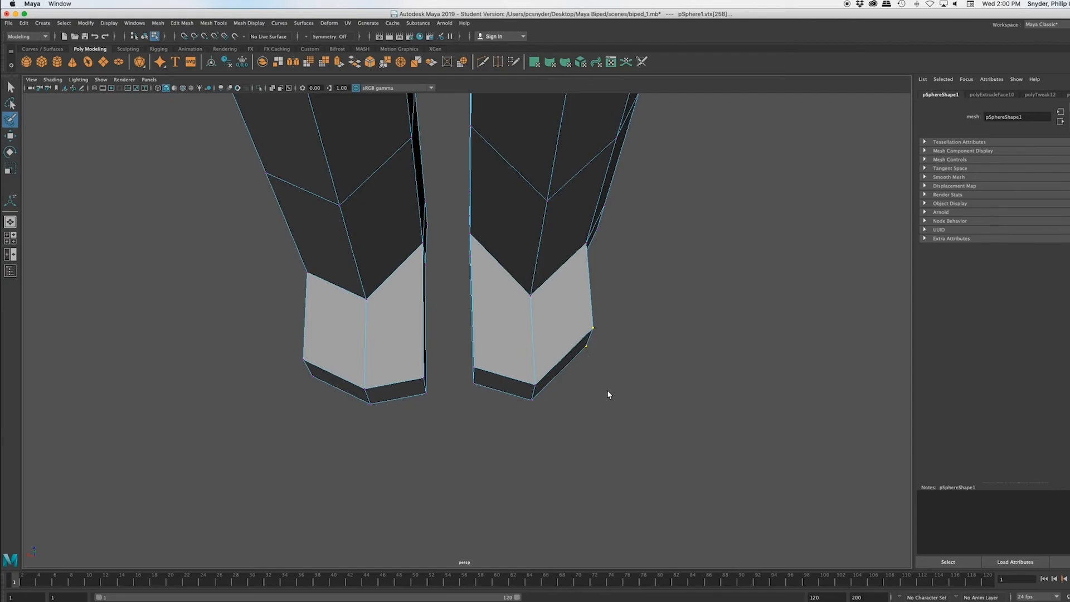
left_click_drag(608, 399, 595, 392, "alt")
key("w")
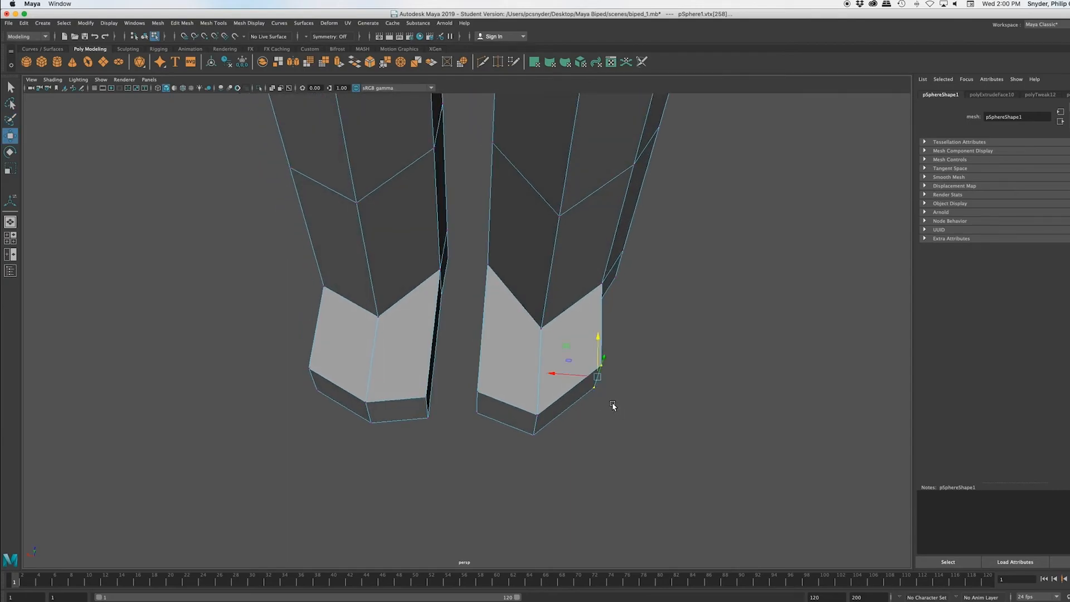
left_click_drag(597, 336, 594, 371)
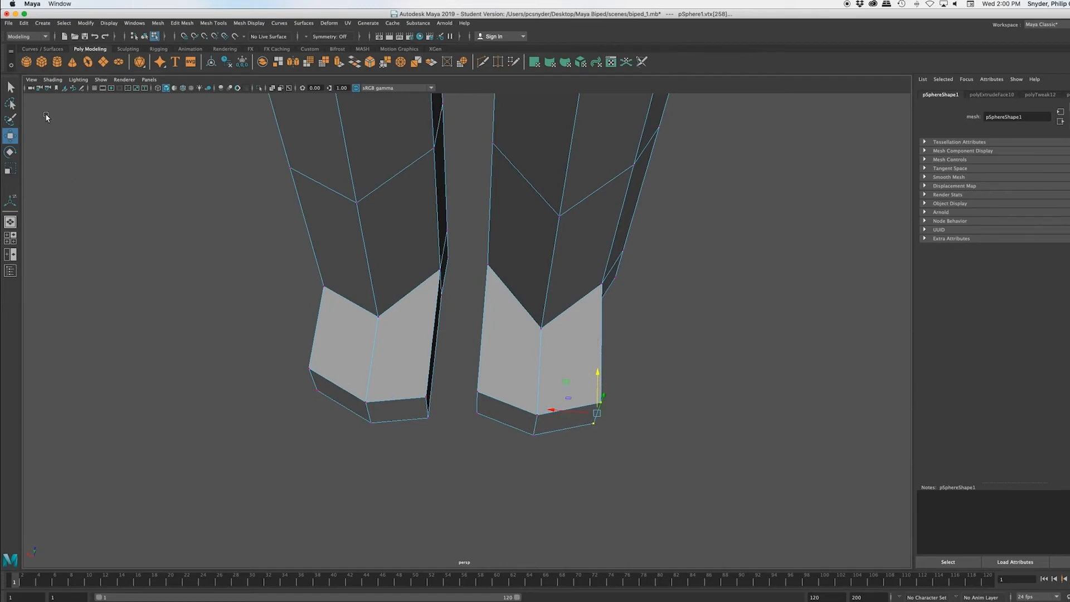
left_click(149, 217)
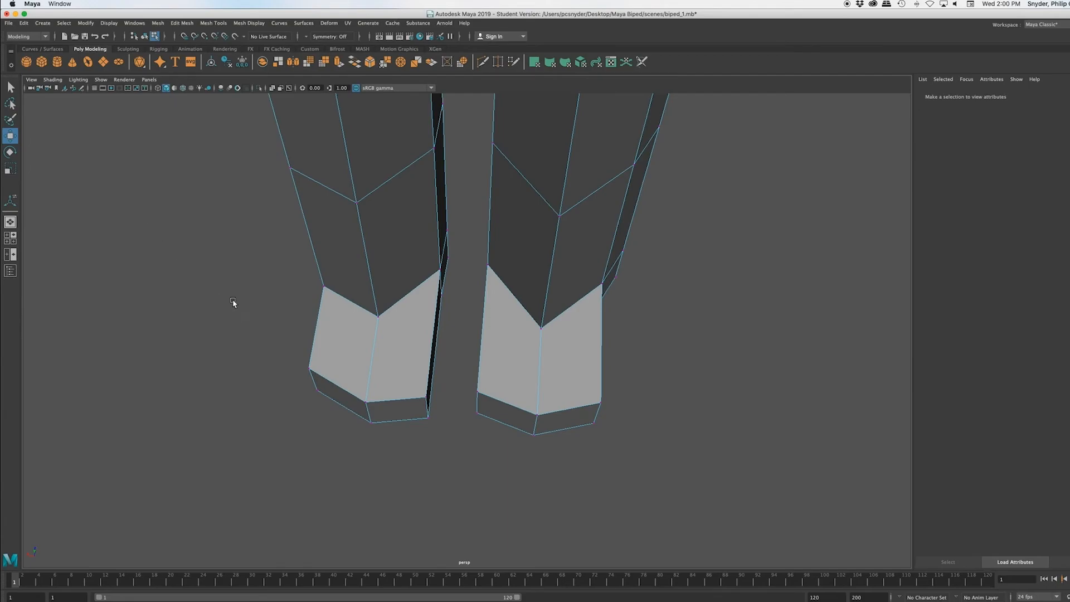
Step: Move the two outer front corner vertices of the other foot forward to match the first foot
left_click_drag(294, 360, 333, 433)
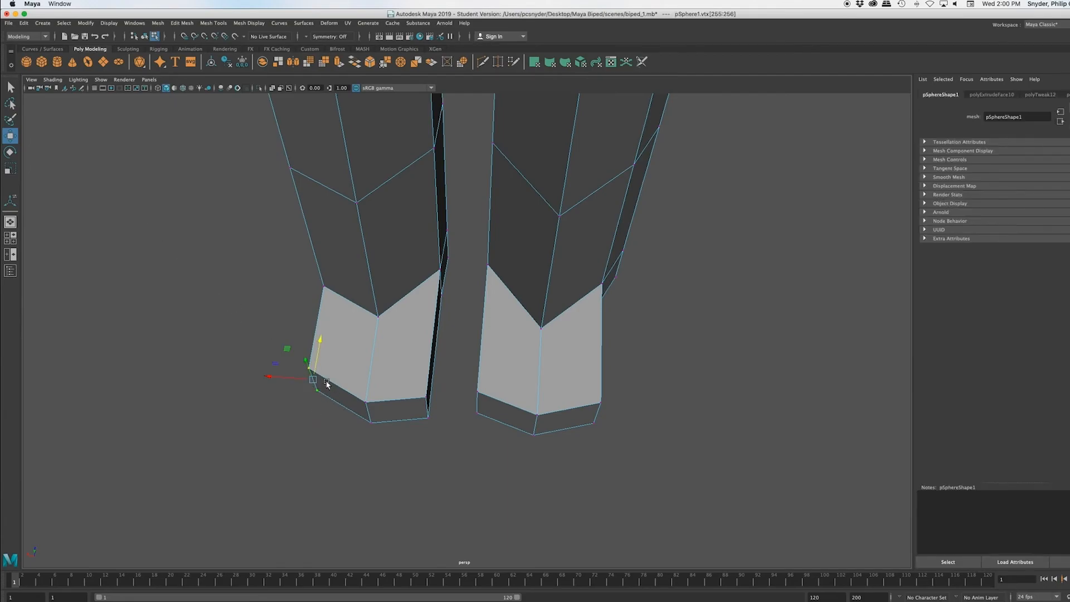
left_click_drag(322, 338, 320, 344)
left_click_drag(319, 350, 318, 351)
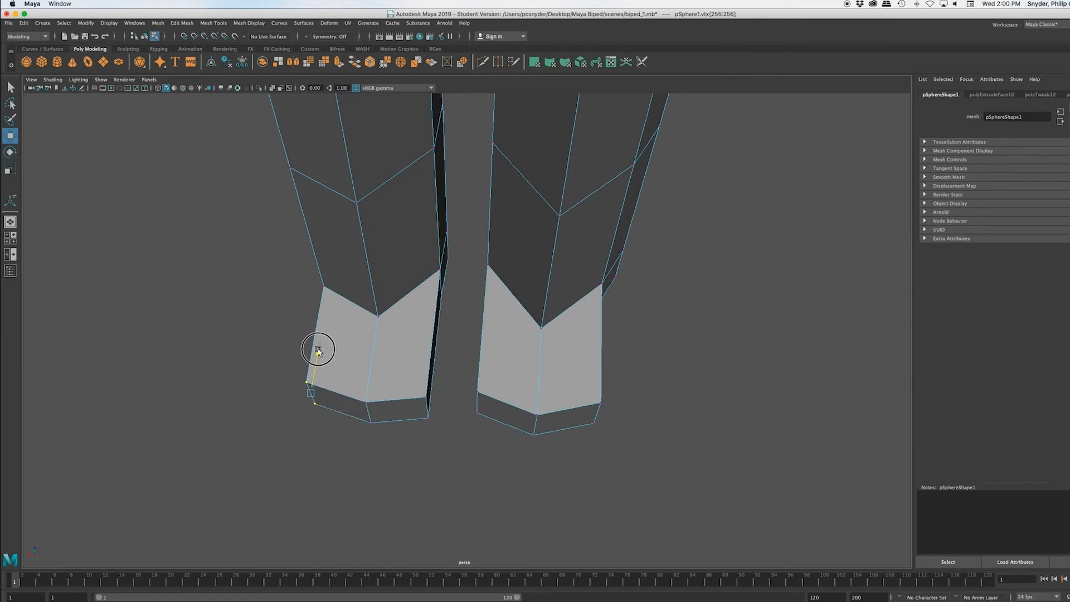
Step: Examine the reshaped feet and the whole character from the side, the front and above
left_click_drag(595, 523, 523, 449, "alt")
scroll(547, 463, "down", 5)
left_click(641, 458)
scroll(598, 322, "down", 5)
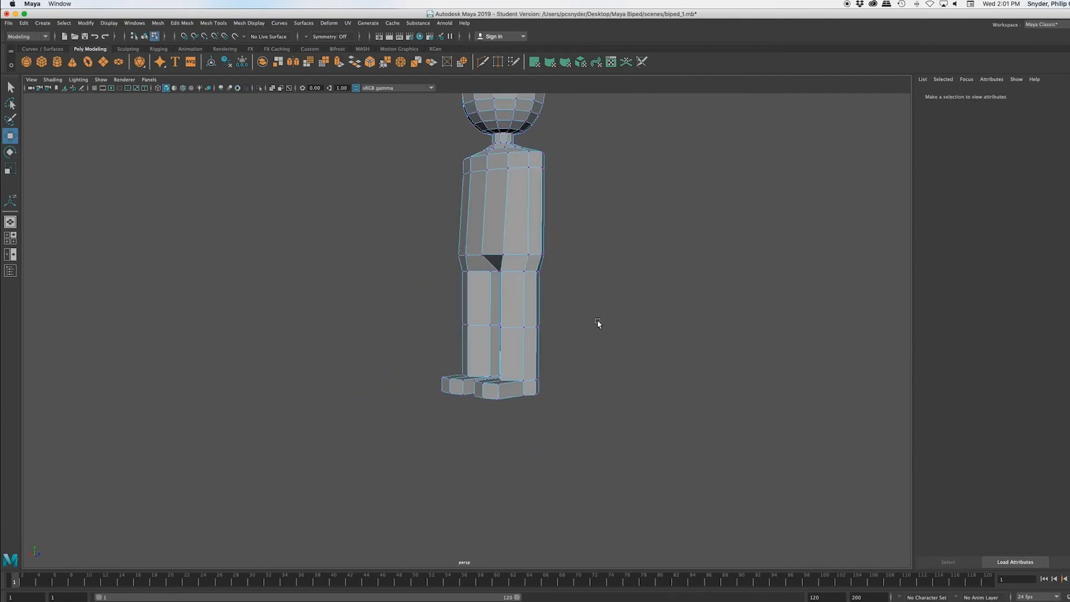
left_click_drag(597, 322, 497, 334, "alt")
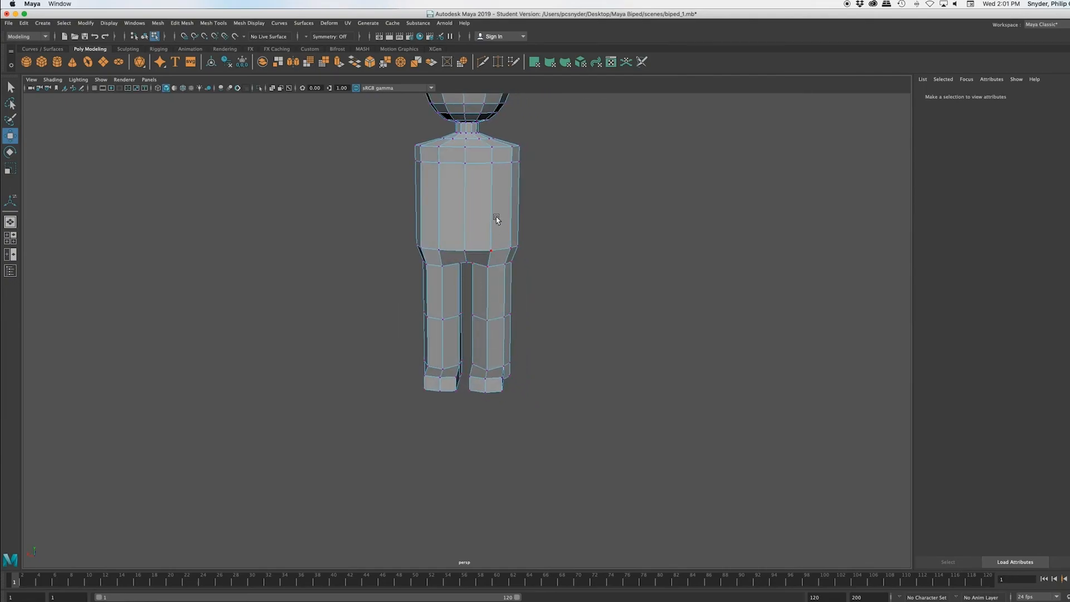
middle_click_drag(496, 218, 495, 373, "alt")
left_click_drag(497, 390, 414, 381, "alt")
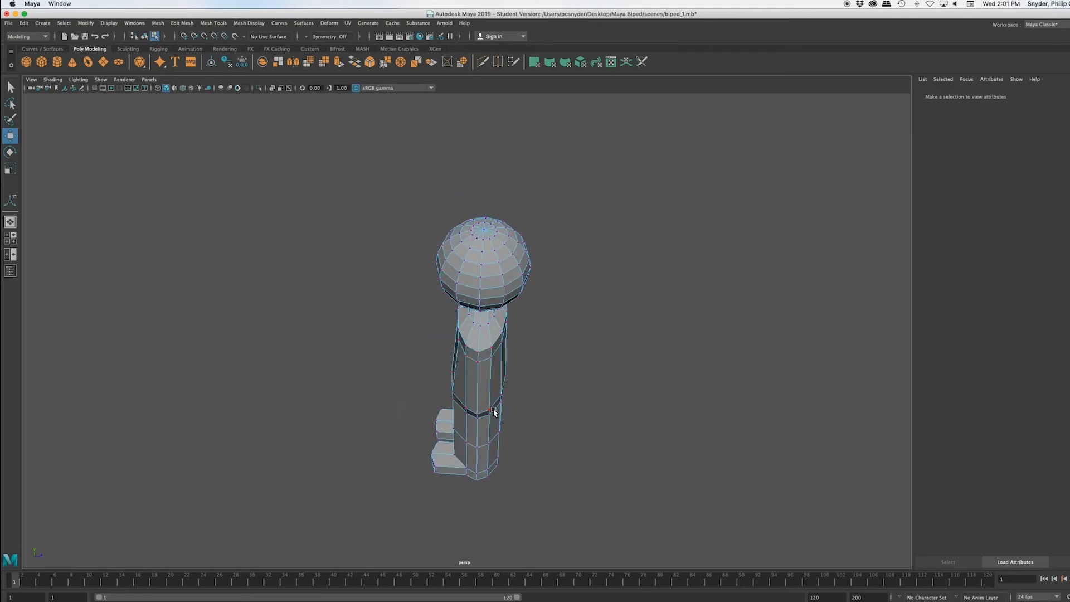
Step: Select the vertices beside the outermost shoulder points on both sides and scale them outward along X in the top view to flatten the shoulder ends
scroll(494, 413, "up", 5)
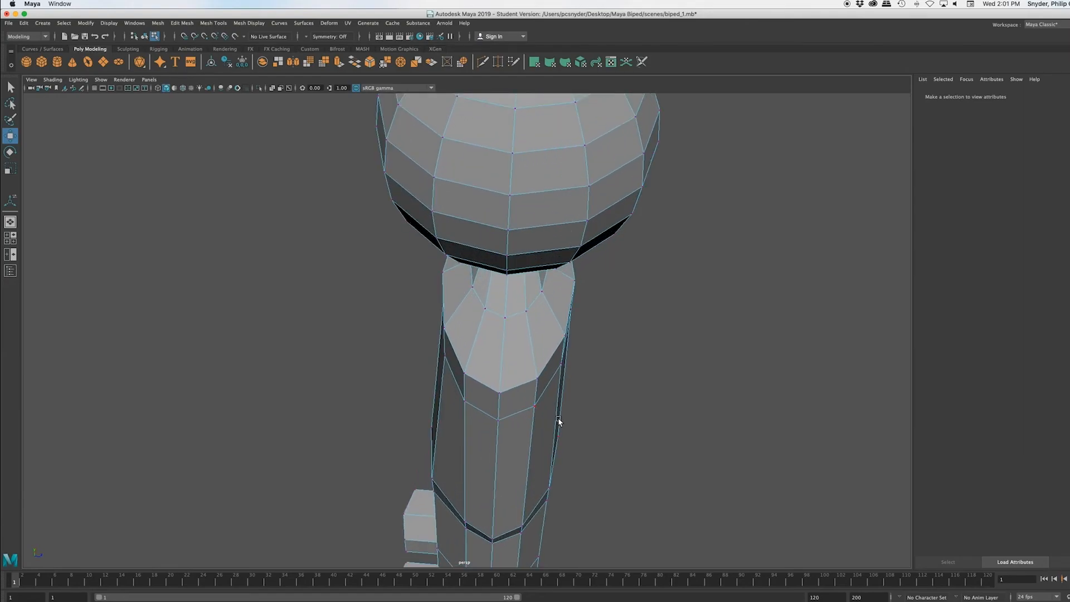
middle_click_drag(558, 417, 589, 331, "alt")
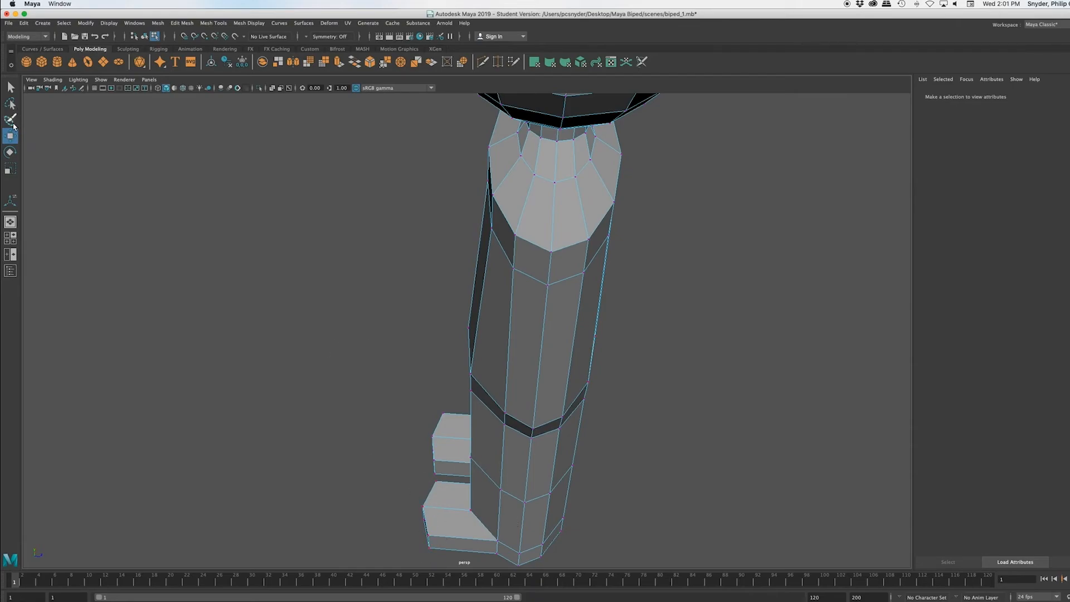
left_click(12, 121)
left_click_drag(519, 244, 512, 276)
left_click_drag(584, 234, 572, 289)
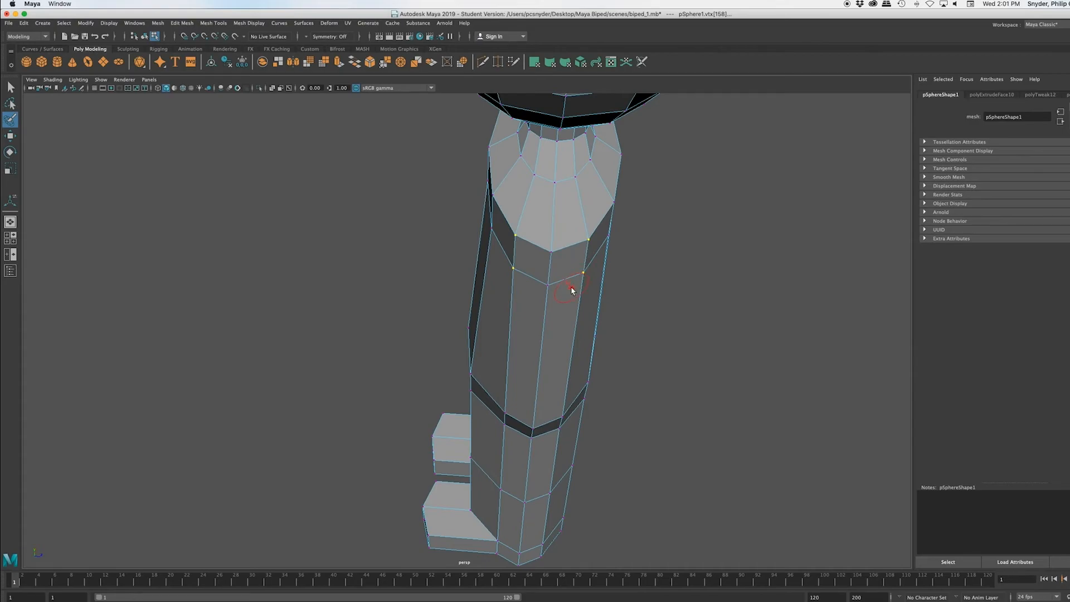
mouse_move(574, 371)
left_mouse_down("alt")
mouse_move(671, 359)
mouse_move(714, 340)
mouse_move(782, 350)
left_mouse_up("alt")
left_click_drag(391, 222, 390, 286)
left_click_drag(310, 219, 310, 286)
left_click_drag(405, 285, 343, 326, "alt")
key("space")
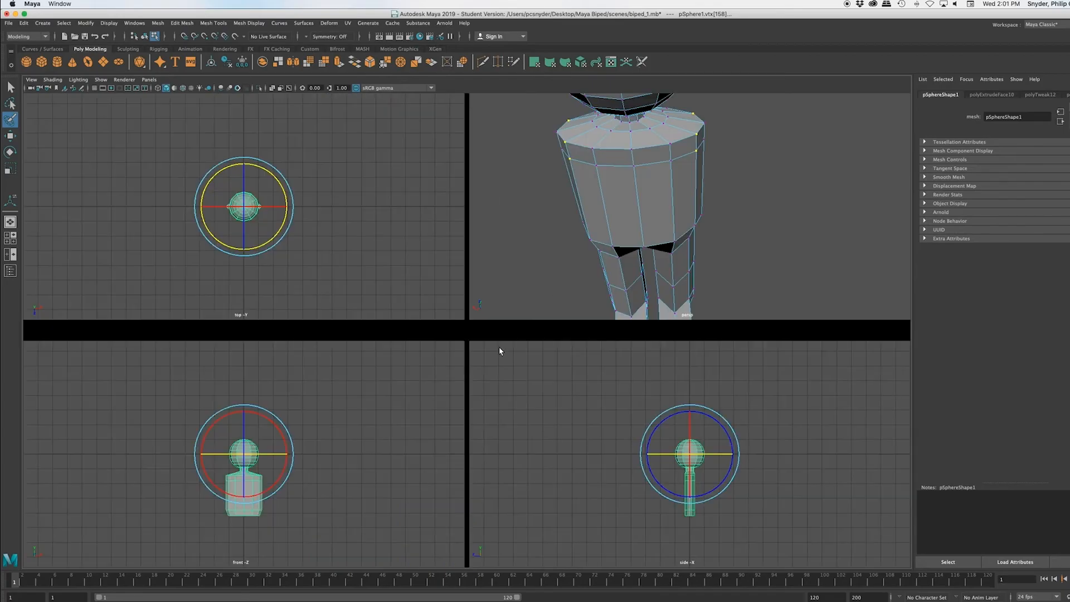
key("space")
scroll(337, 300, "up", 10)
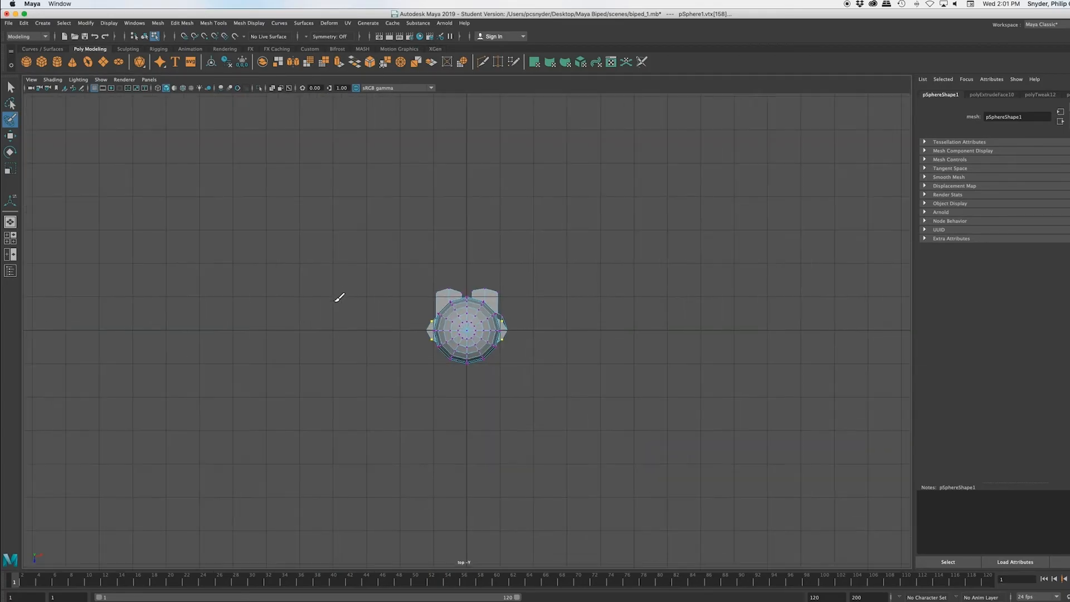
scroll(333, 304, "up", 3)
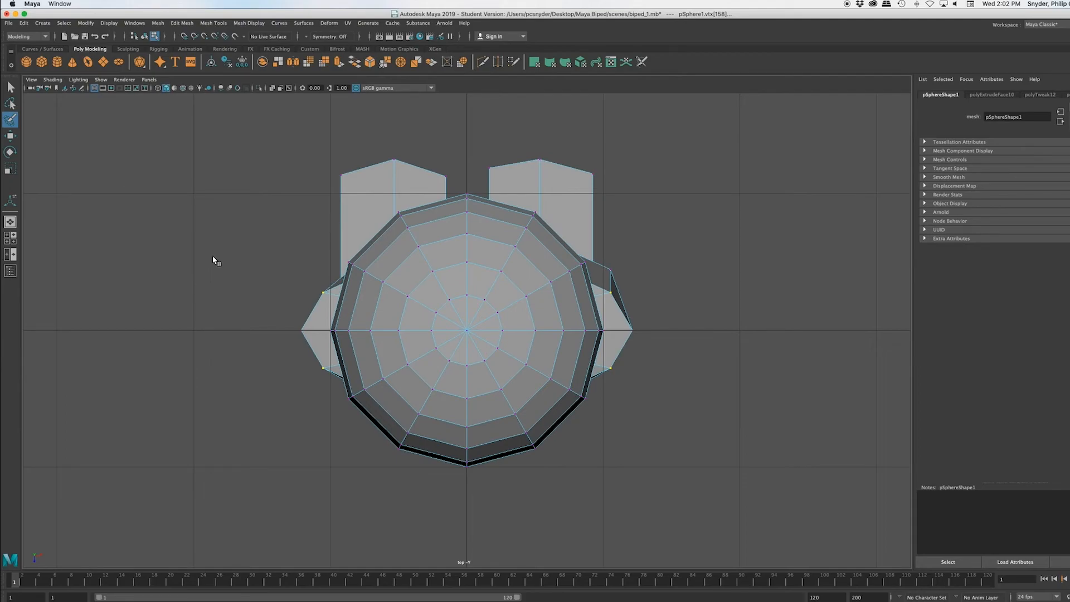
key("r")
left_click_drag(511, 332, 514, 331)
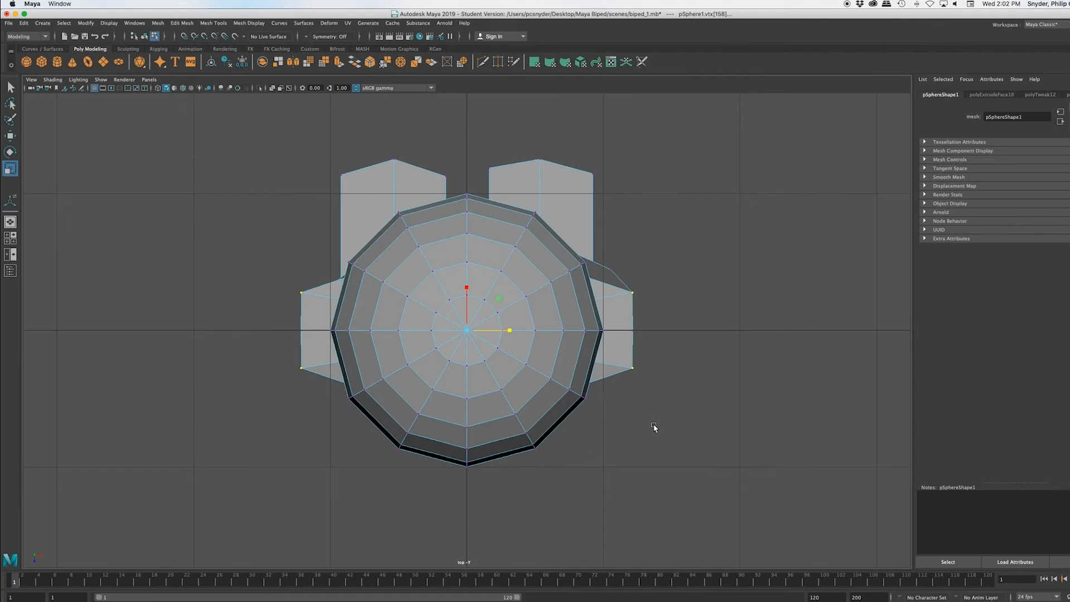
Step: Select the two outer faces at each shoulder end in the perspective view and show the model in wireframe
key("space")
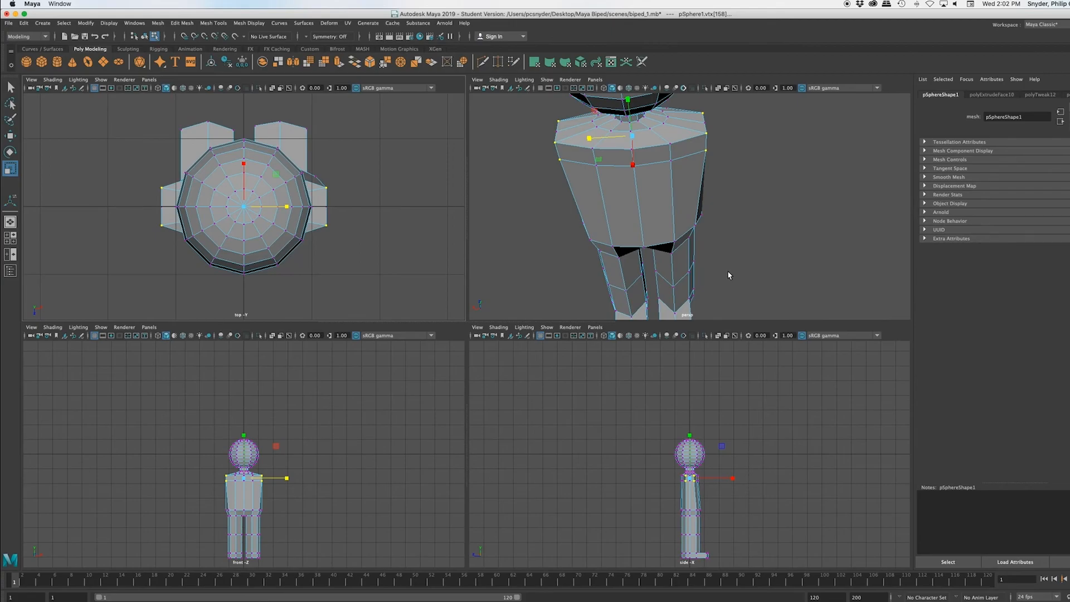
key("space")
right_click_drag(518, 429, 500, 389, "alt")
right_click(442, 258)
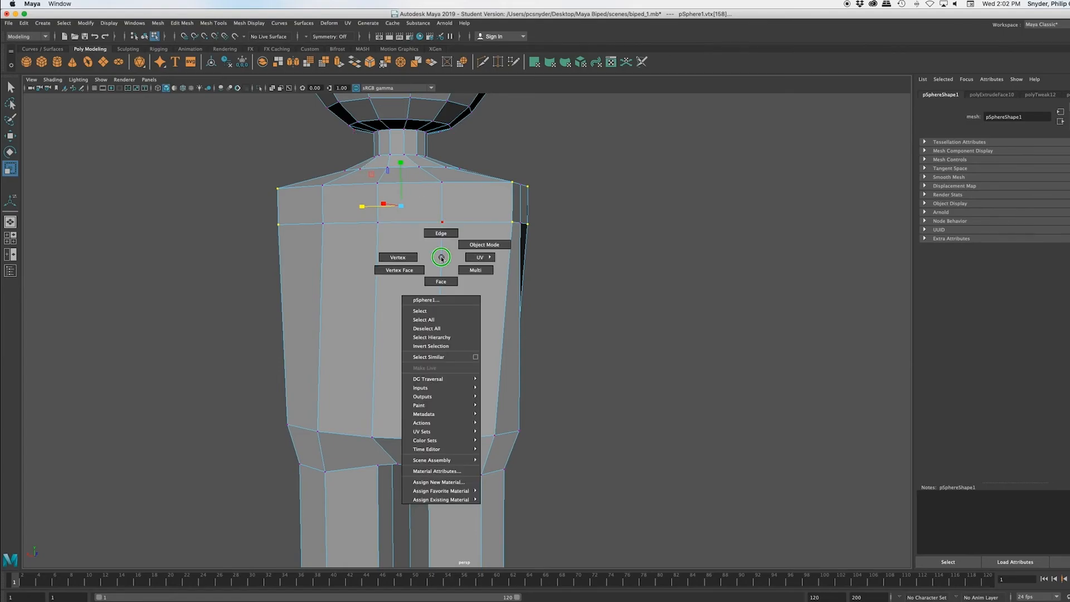
right_click_drag(441, 258, 450, 287)
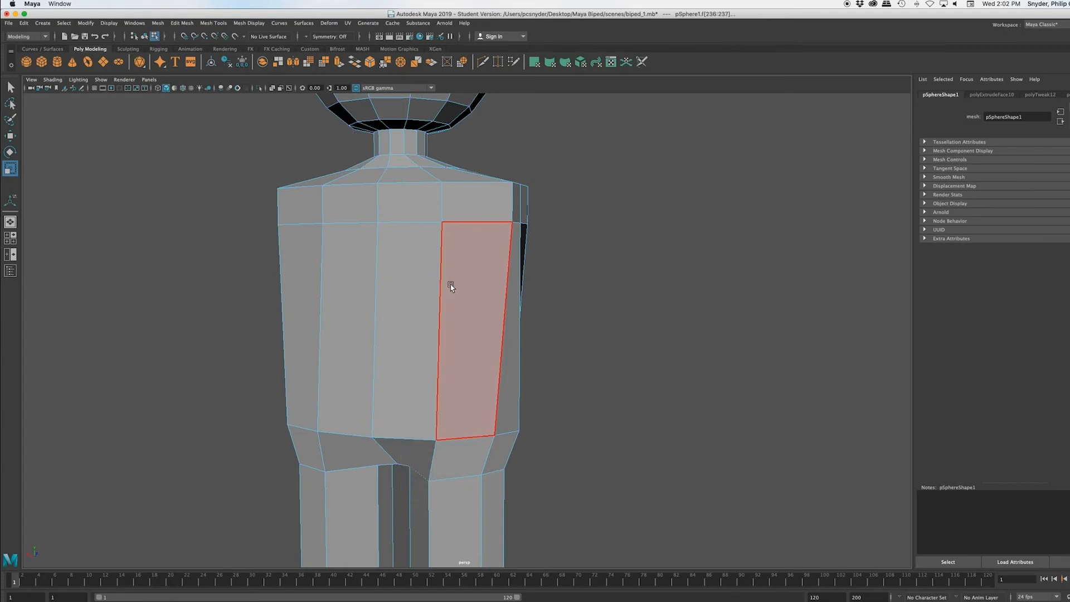
left_click_drag(642, 353, 590, 346, "alt")
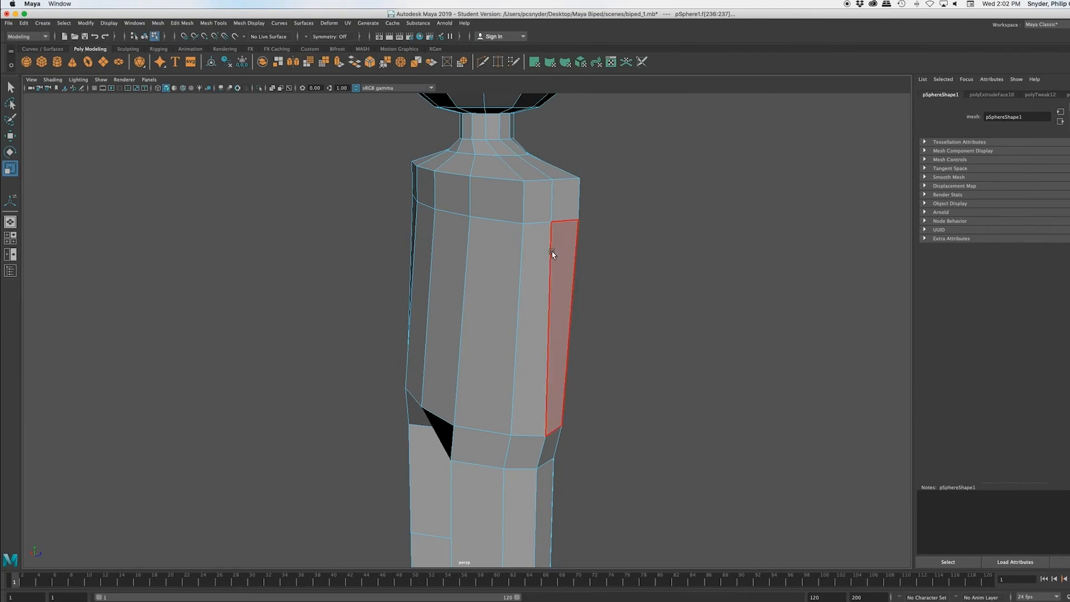
left_click(544, 201)
left_click(567, 201, "shift")
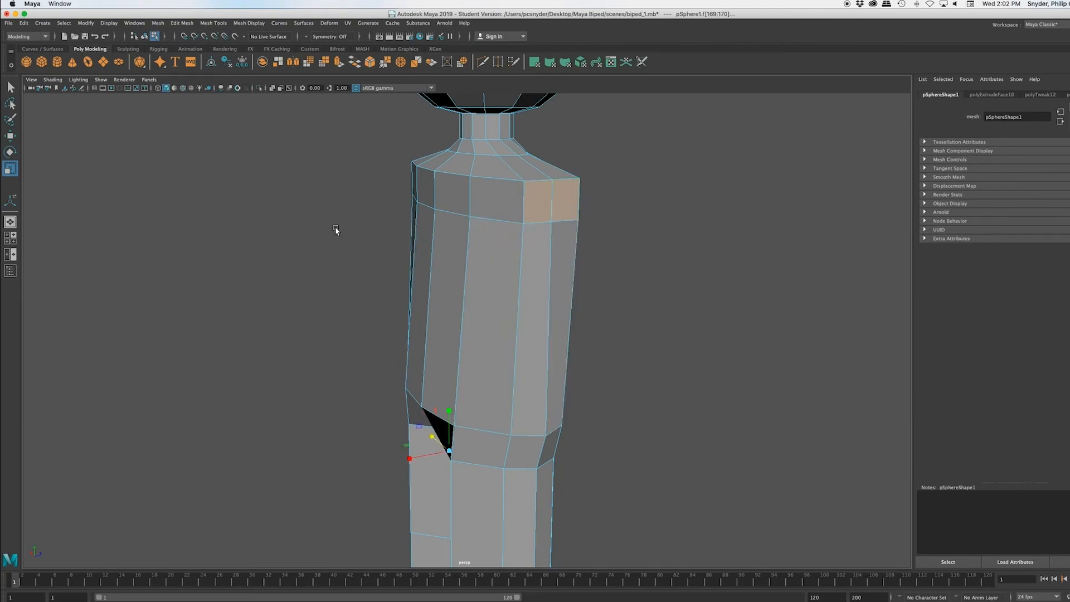
left_click_drag(292, 216, 311, 232, "alt")
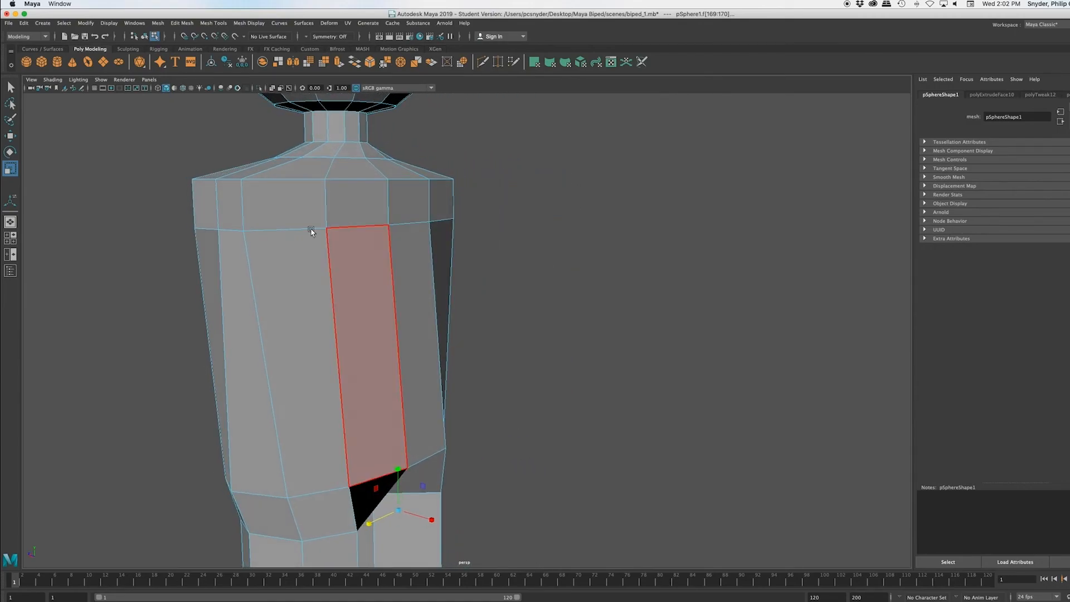
left_click(212, 209, "shift")
left_click(228, 209, "shift")
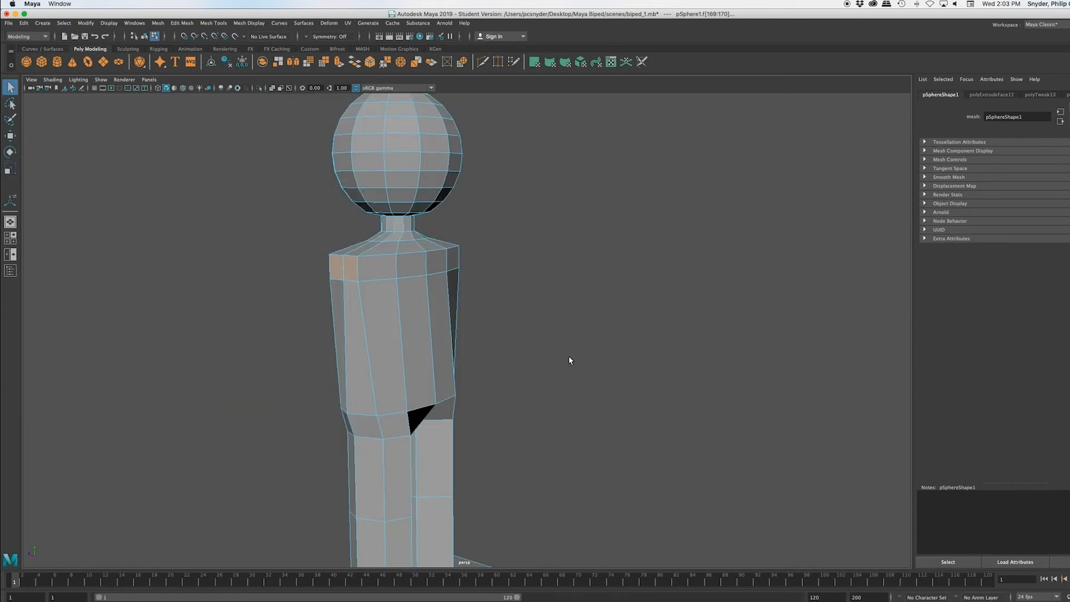
left_click_drag(570, 359, 504, 362, "alt")
key("4")
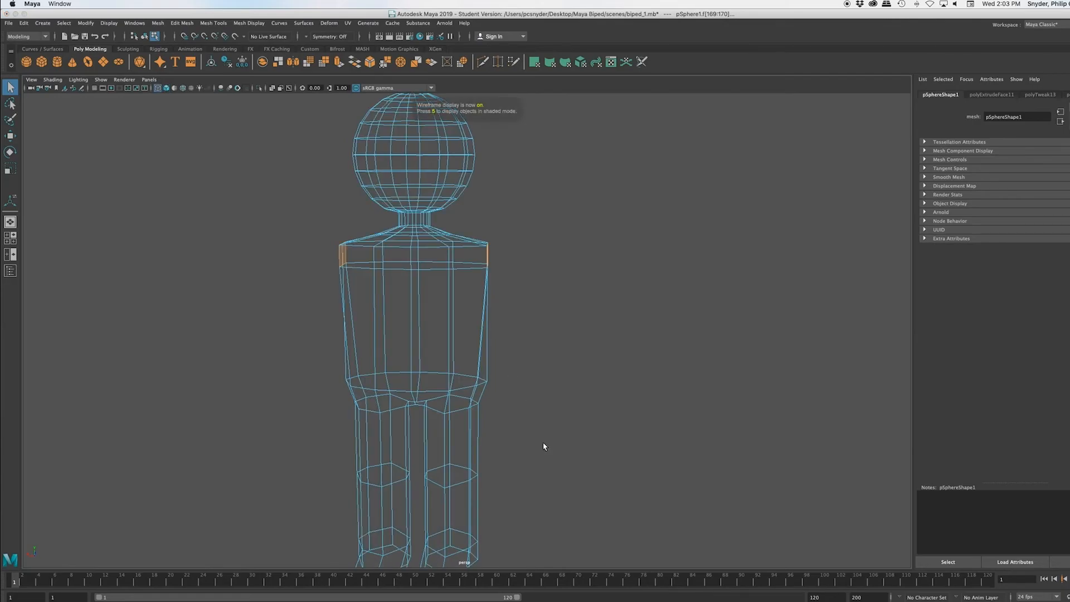
Step: Extrude the selected faces at both shoulder ends and scale them outward along the arm direction to form the upper arms
mouse_move(519, 433)
left_mouse_down("alt")
mouse_move(487, 417)
mouse_move(533, 459)
mouse_move(496, 451)
mouse_move(477, 428)
mouse_move(542, 430)
mouse_move(520, 432)
left_mouse_up("alt")
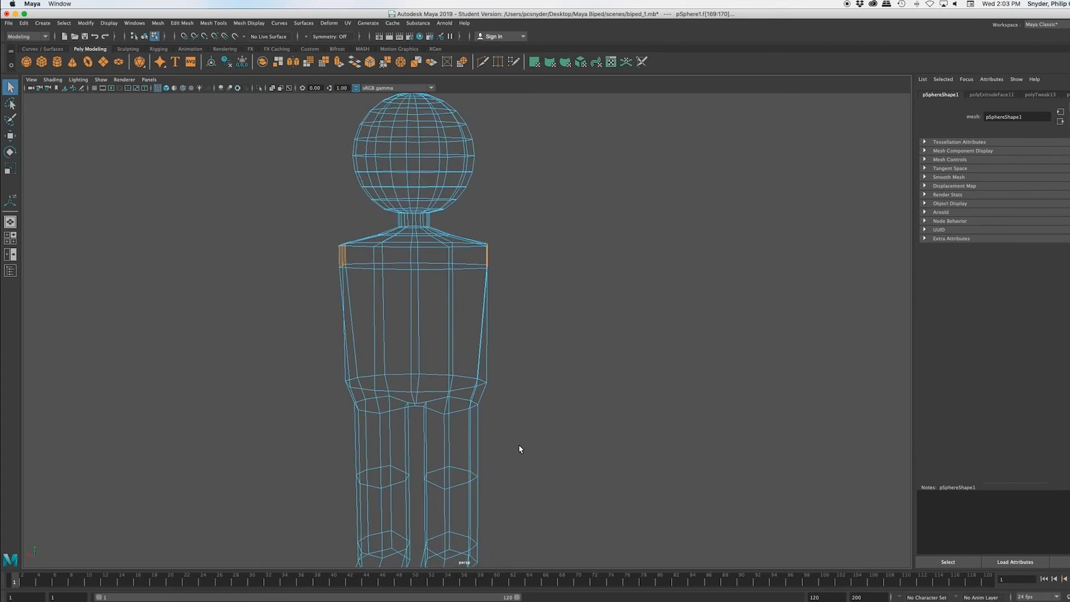
left_click(182, 23)
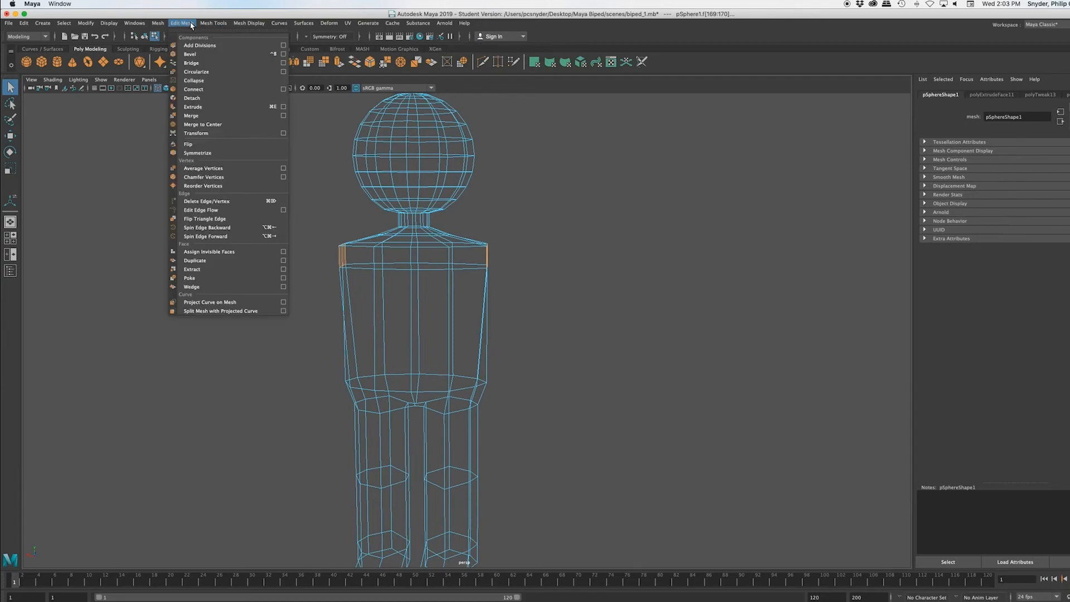
left_click(203, 107)
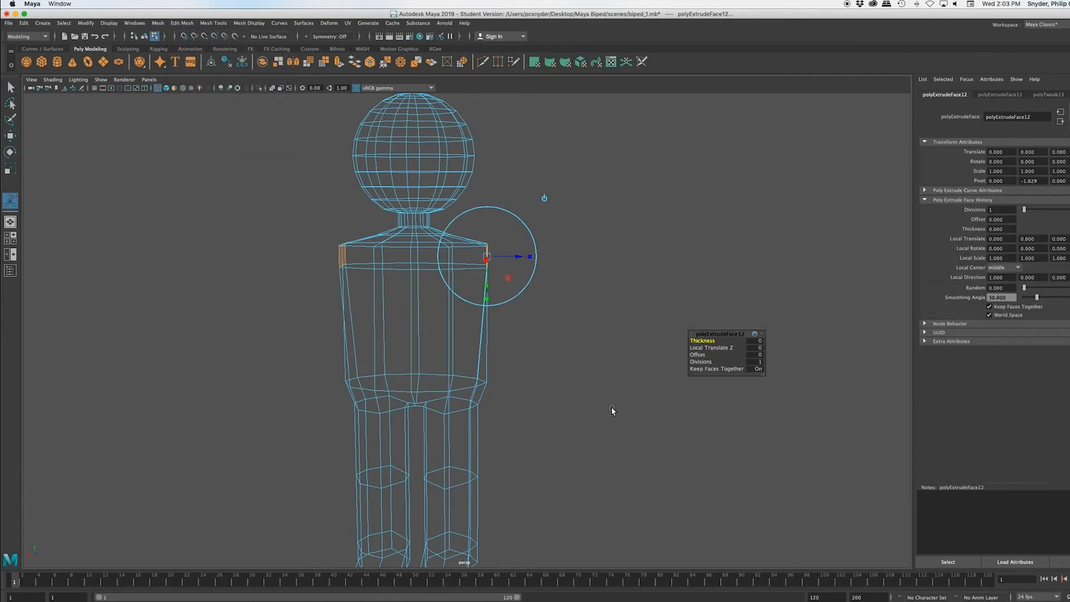
key("r")
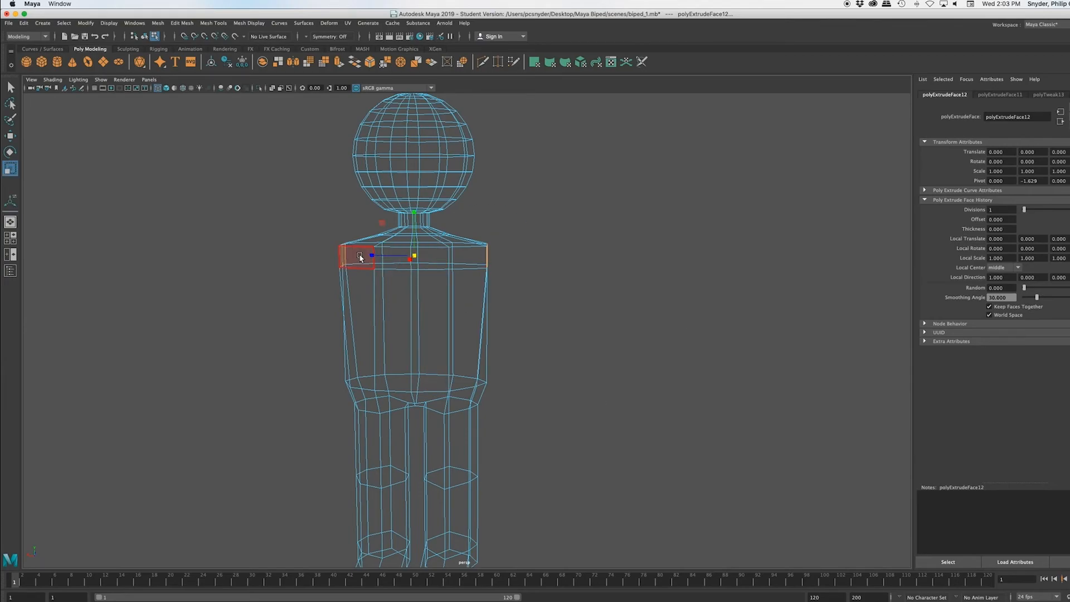
left_click_drag(372, 256, 332, 263)
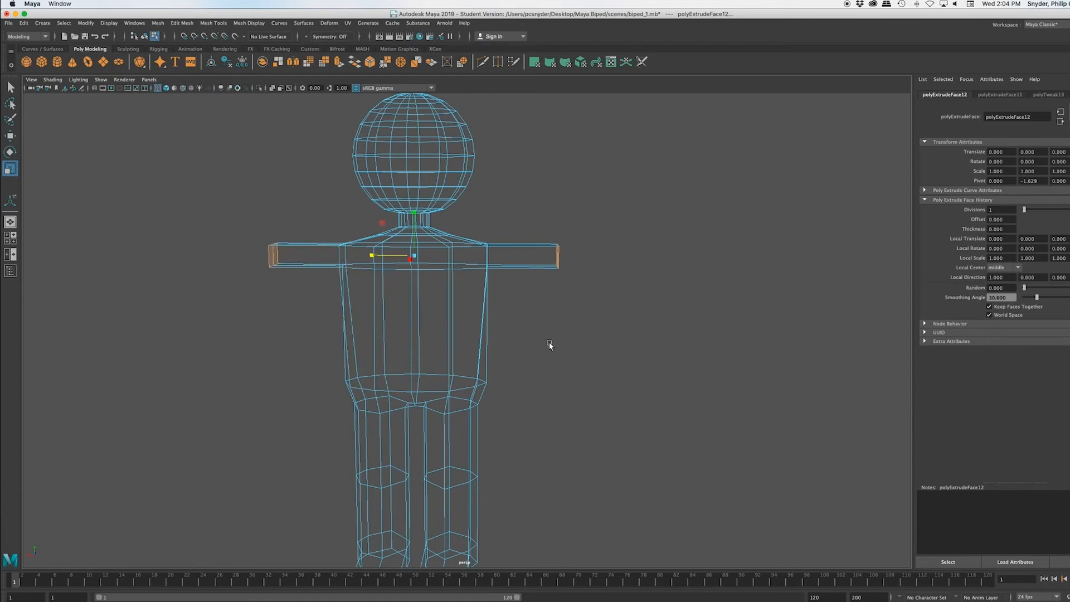
Step: Extrude the arm-end faces again, scaling them outward to form the forearms and flattening them vertically at the wrists
key("ctrl+e")
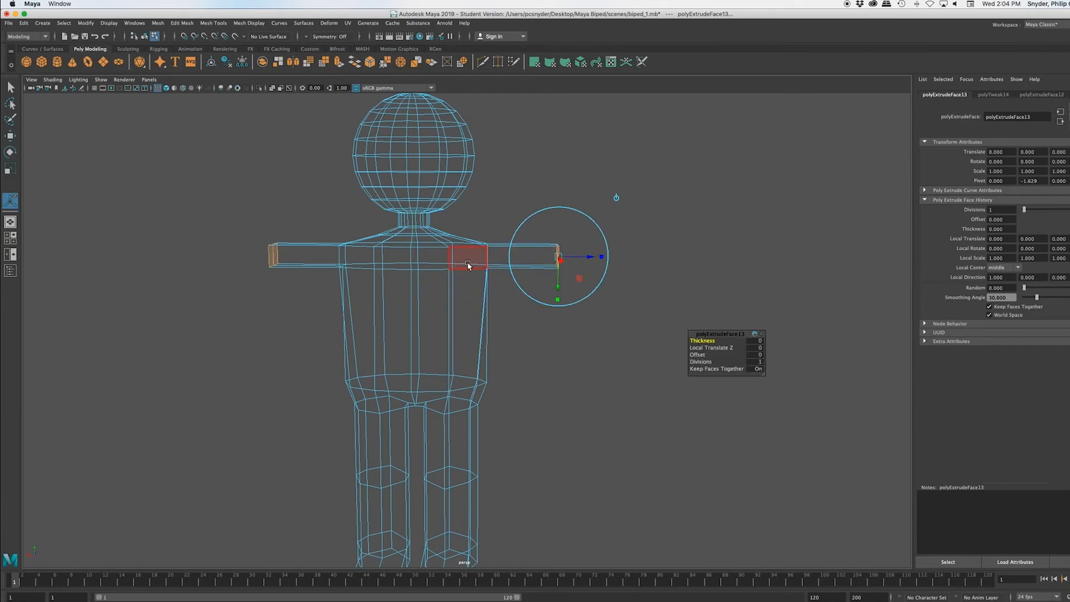
key("r")
left_click_drag(372, 256, 349, 254)
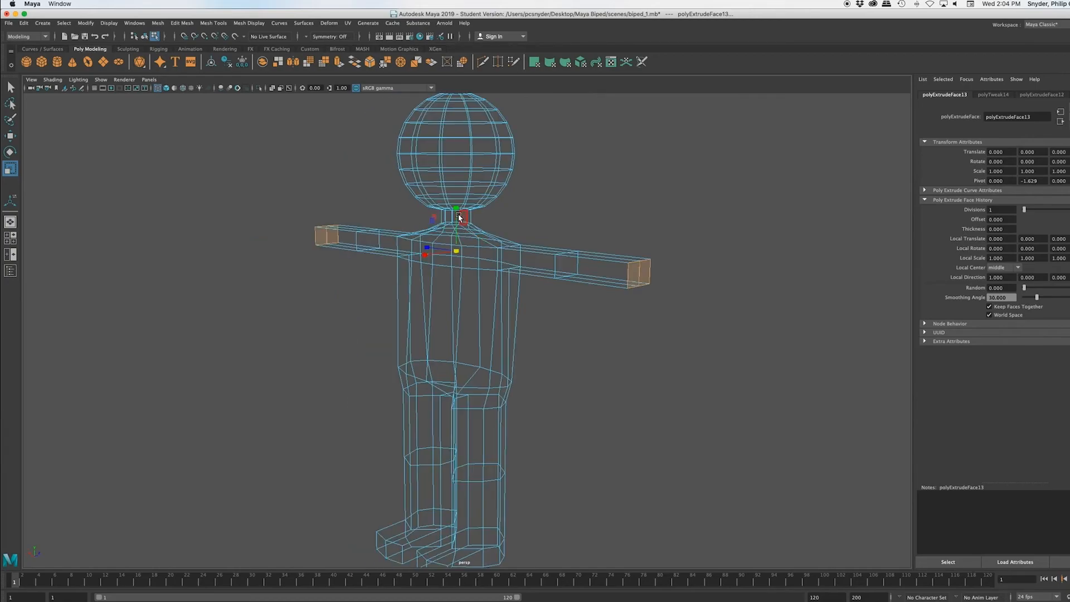
left_click_drag(456, 206, 456, 228)
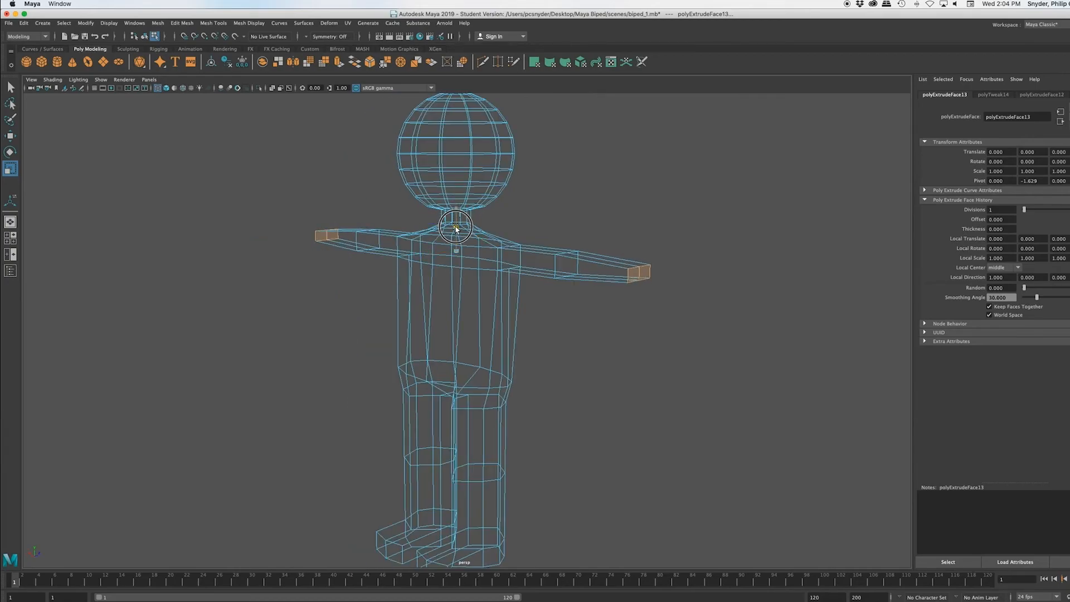
left_click_drag(456, 229, 456, 229)
Step: Extrude the wrist faces once more and scale them slightly outward to add a short segment at each arm's end
left_click_drag(446, 337, 507, 343, "alt")
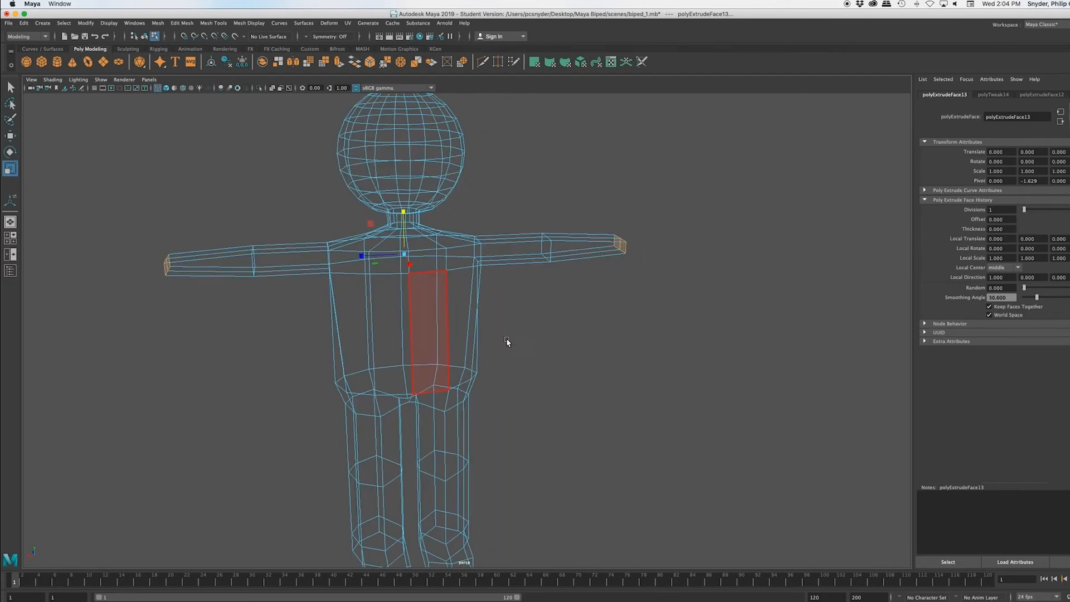
left_click_drag(582, 331, 602, 390, "alt")
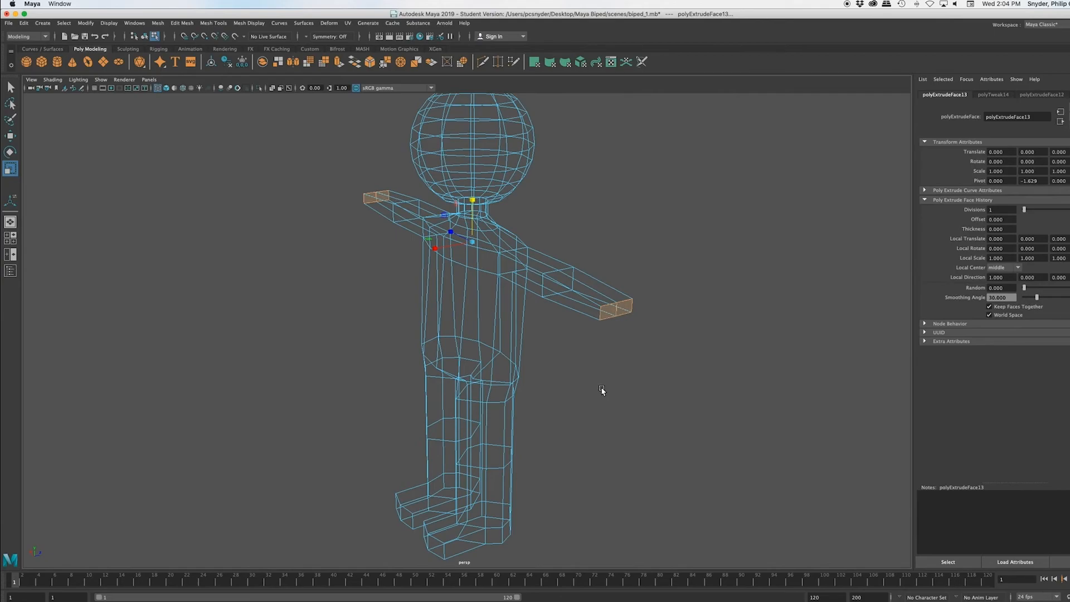
key("ctrl+e")
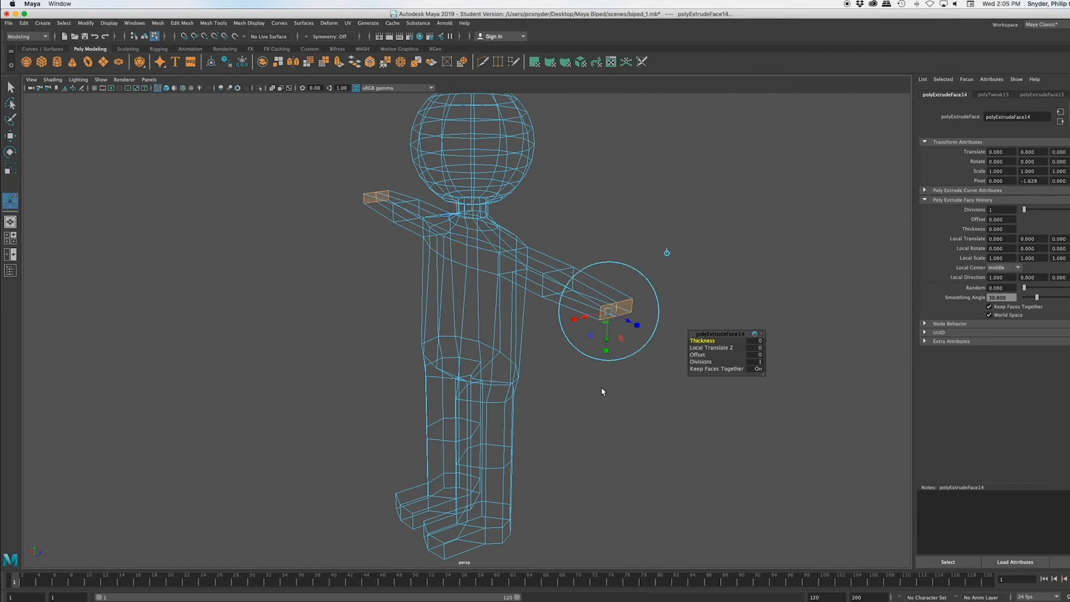
key("r")
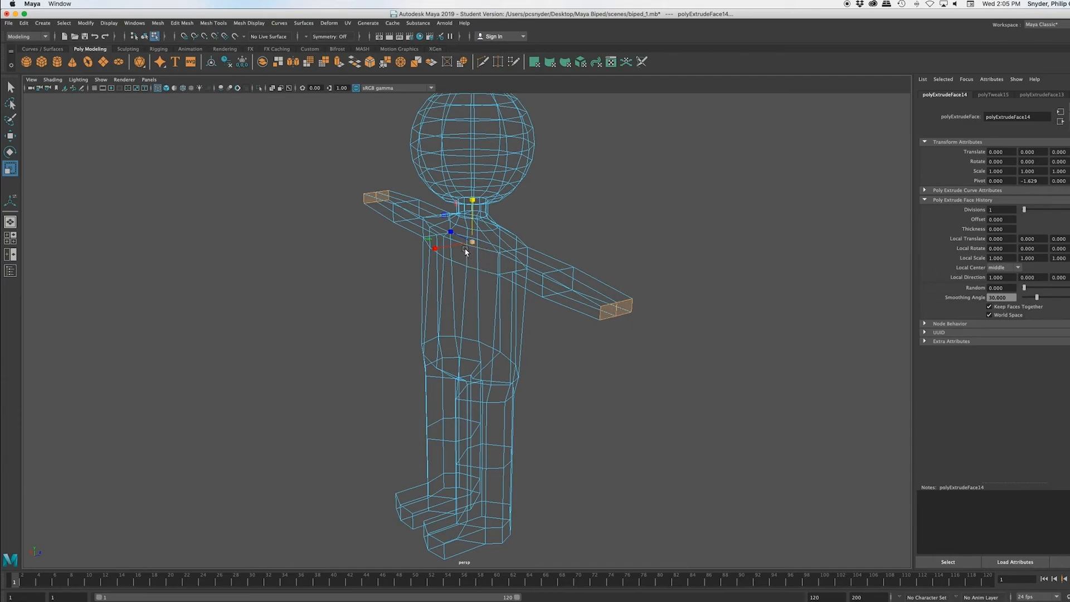
left_click_drag(446, 226, 446, 230)
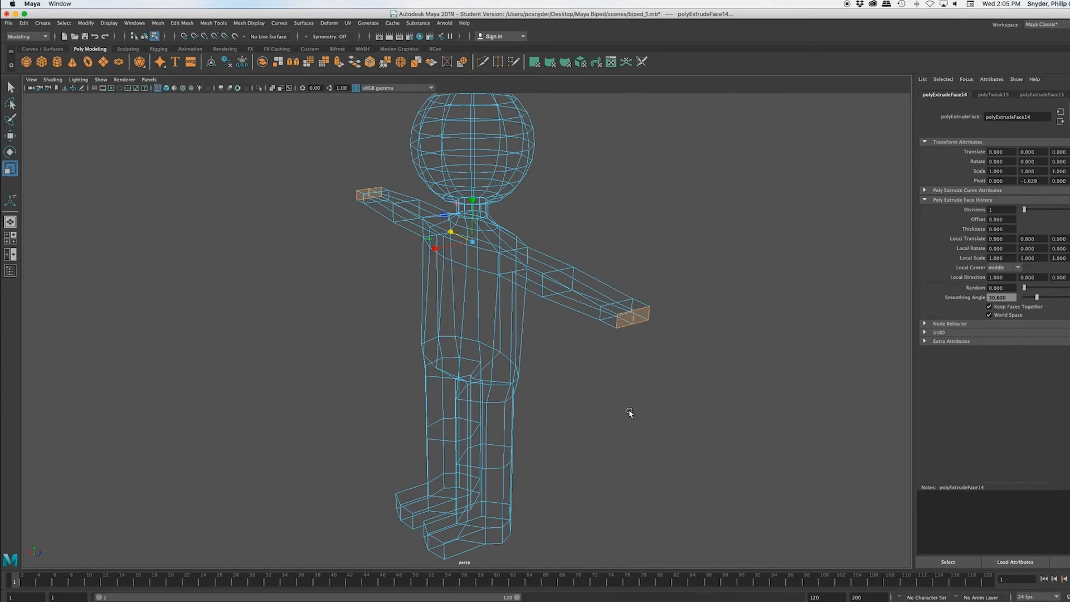
Step: Deselect the arm-end faces and show the model in shaded display
mouse_move(631, 414)
left_mouse_down("alt")
mouse_move(595, 409)
mouse_move(609, 400)
mouse_move(614, 413)
left_mouse_up("alt")
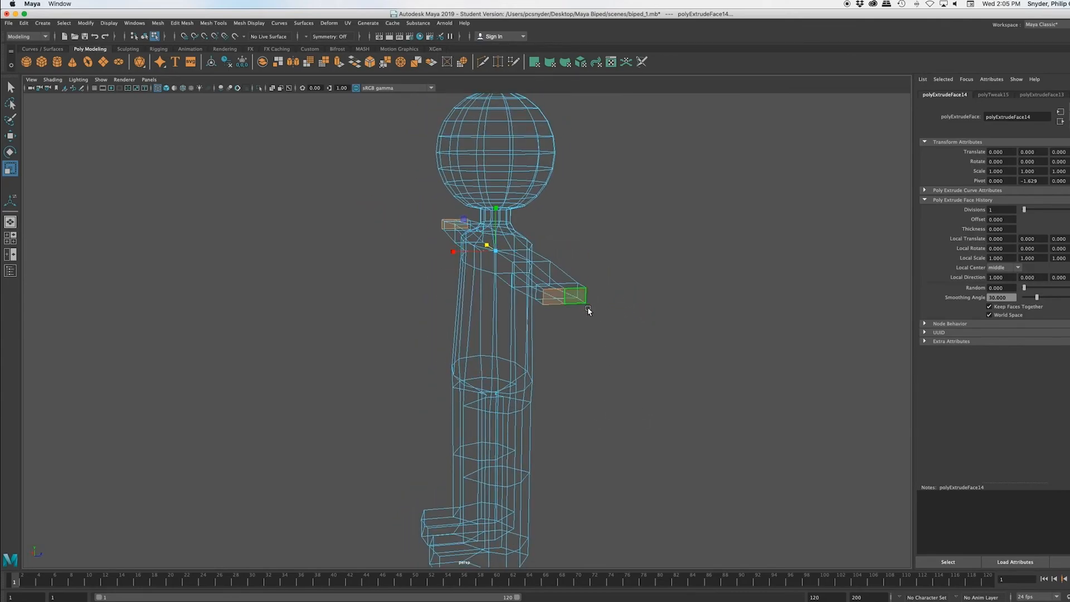
scroll(610, 324, "up", 3)
scroll(610, 324, "up", 2)
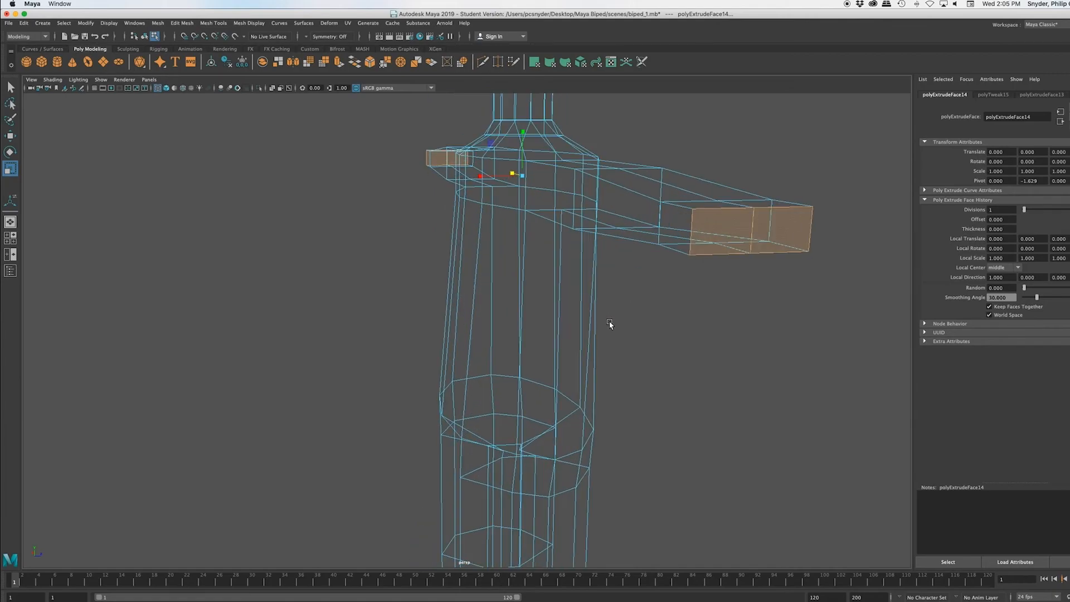
left_click(697, 313)
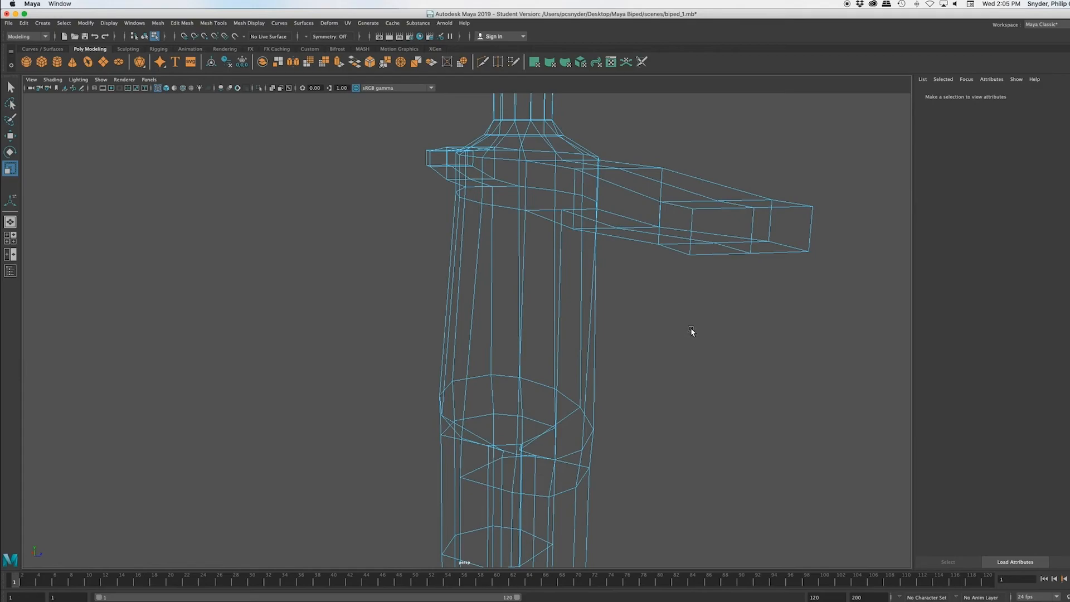
key("5")
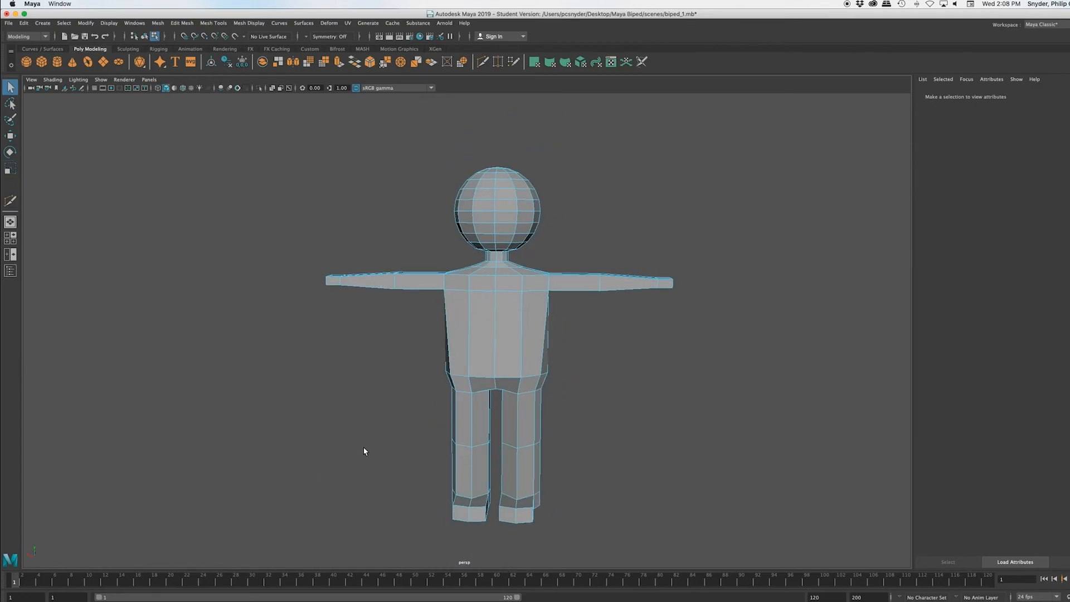
Step: Select the whole character mesh and activate the Multi-Cut tool with one arm's end face in close view
left_click_drag(364, 450, 283, 406, "alt")
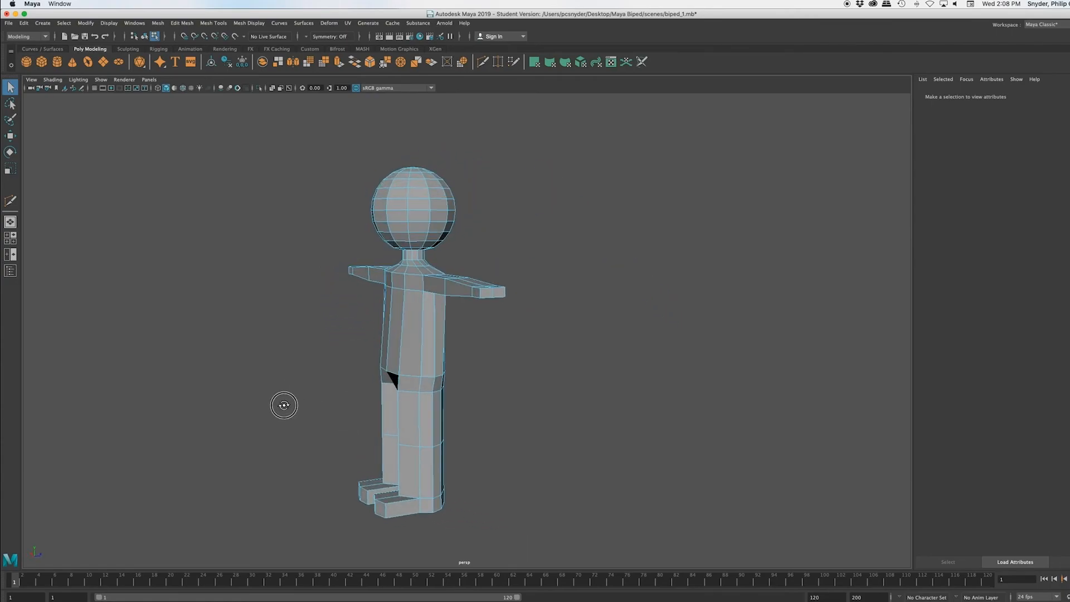
scroll(516, 359, "up", 5)
scroll(507, 366, "up", 5)
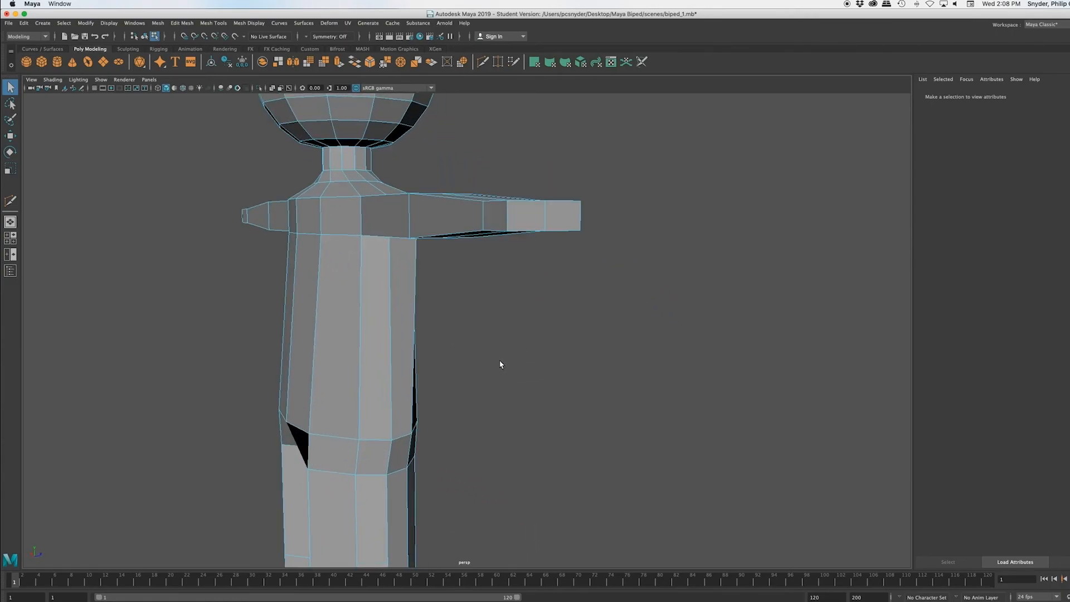
scroll(504, 346, "down", 4)
left_click_drag(494, 338, 459, 369, "alt")
scroll(458, 369, "up", 3)
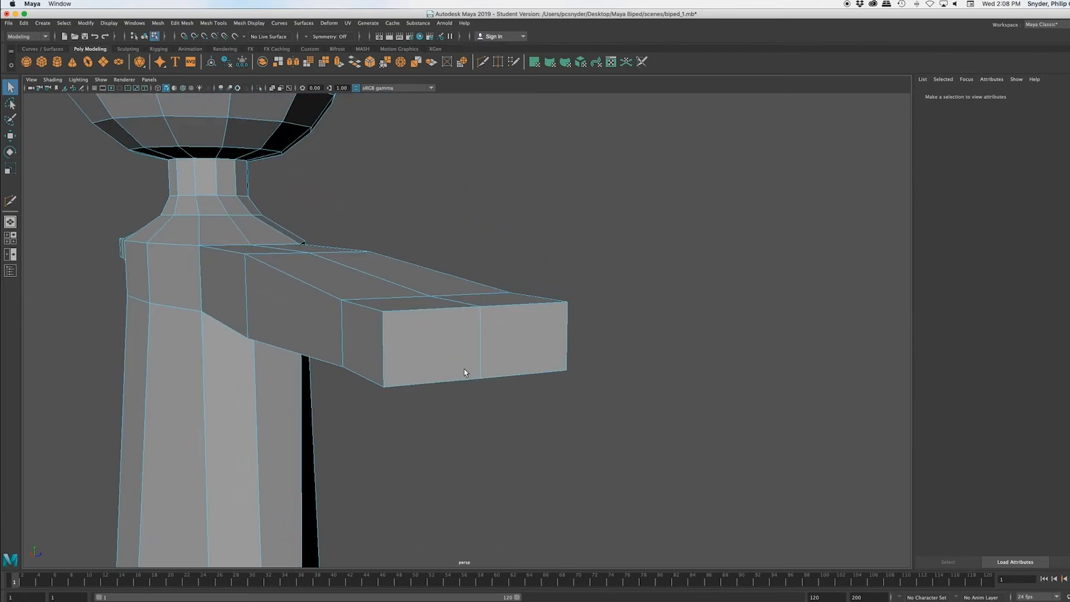
right_click_drag(521, 317, 556, 315)
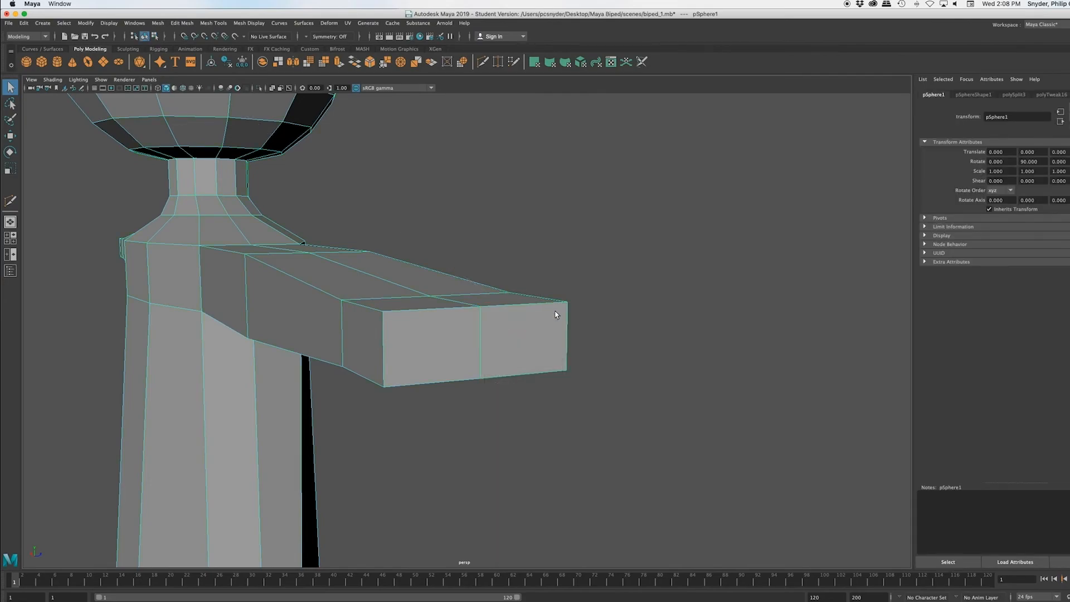
left_click(215, 23)
left_click(239, 107)
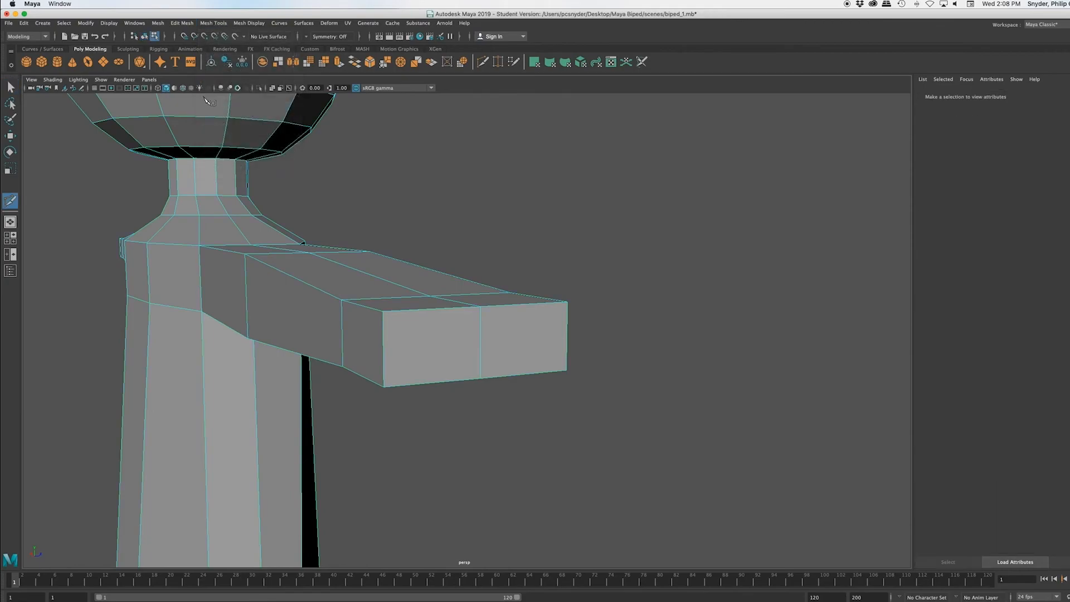
left_click(568, 304)
scroll(505, 365, "up", 5)
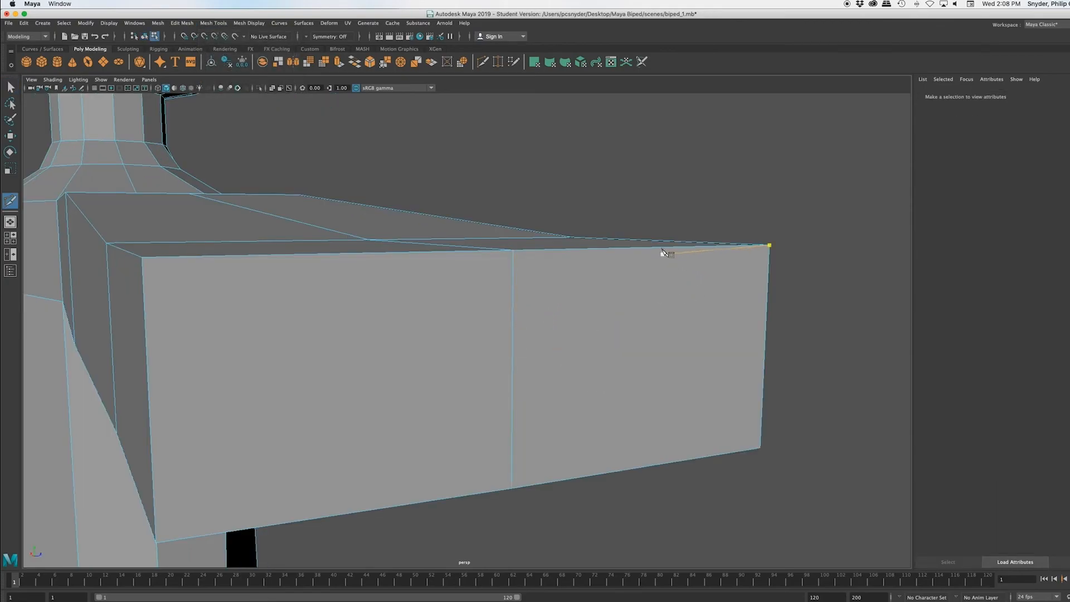
scroll(659, 264, "down", 5)
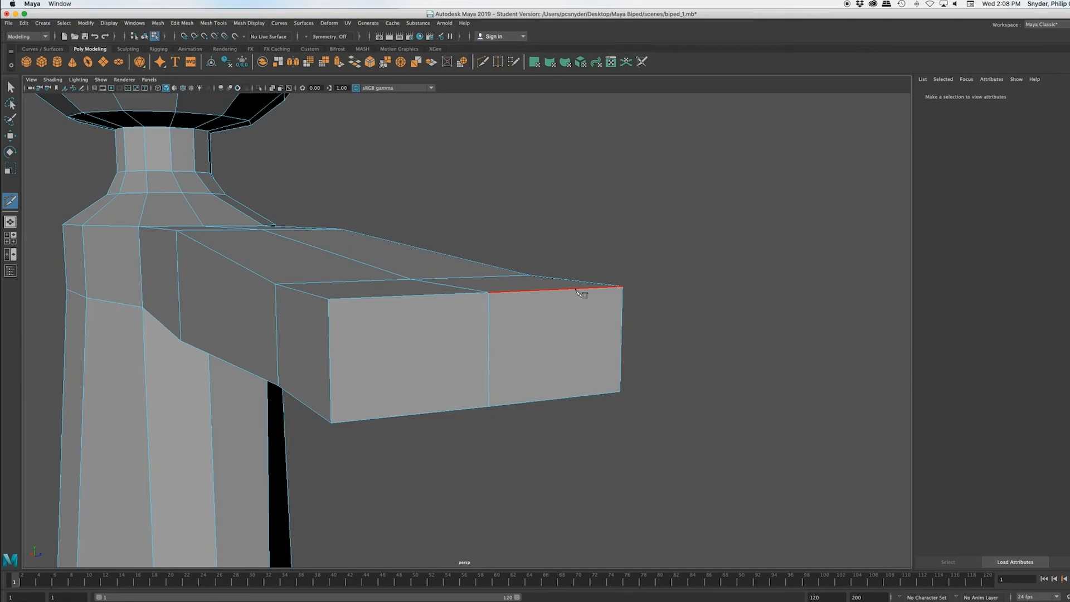
scroll(583, 293, "down", 10)
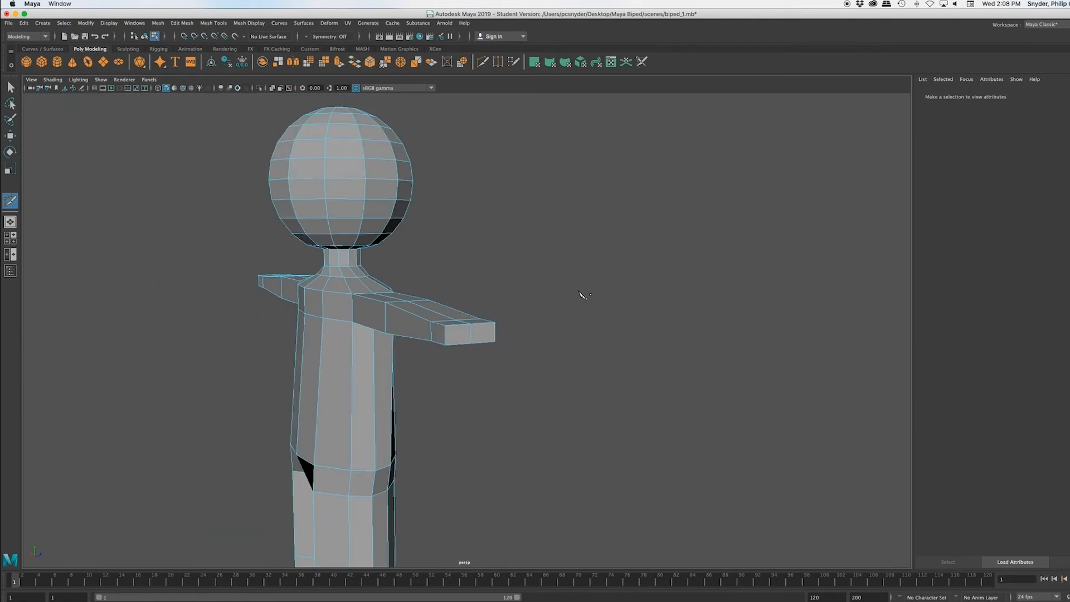
scroll(584, 295, "up", 2)
scroll(583, 294, "up", 6)
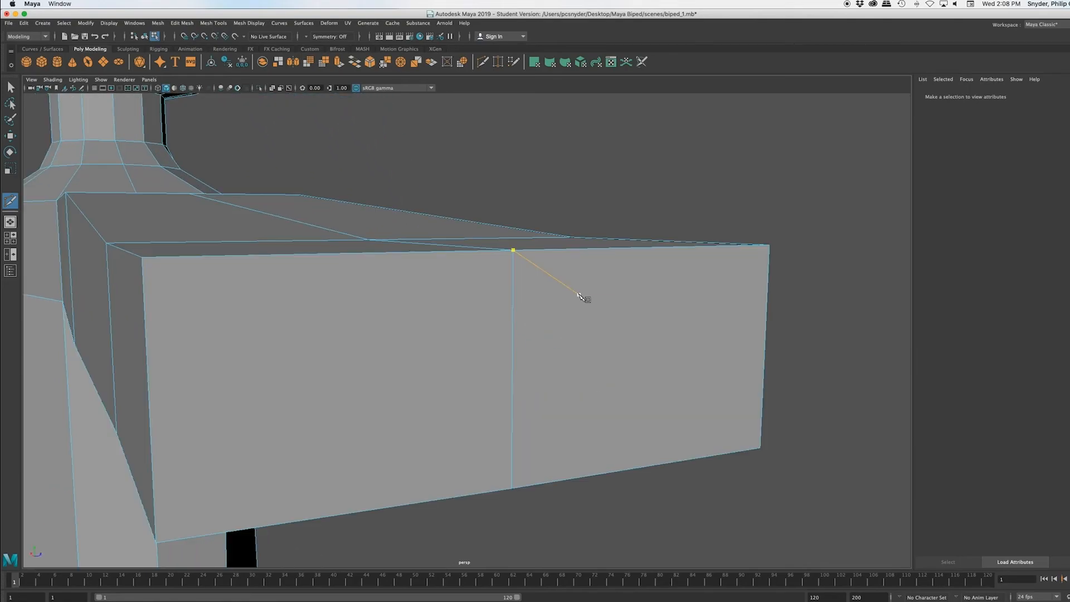
scroll(580, 298, "down", 3)
scroll(573, 385, "down", 10)
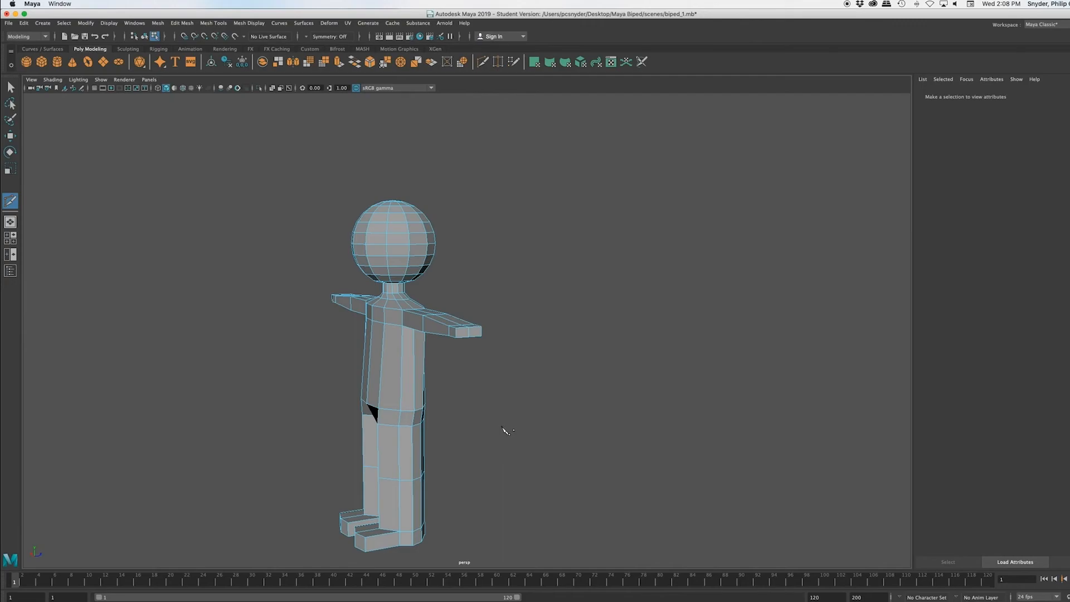
scroll(505, 431, "up", 10)
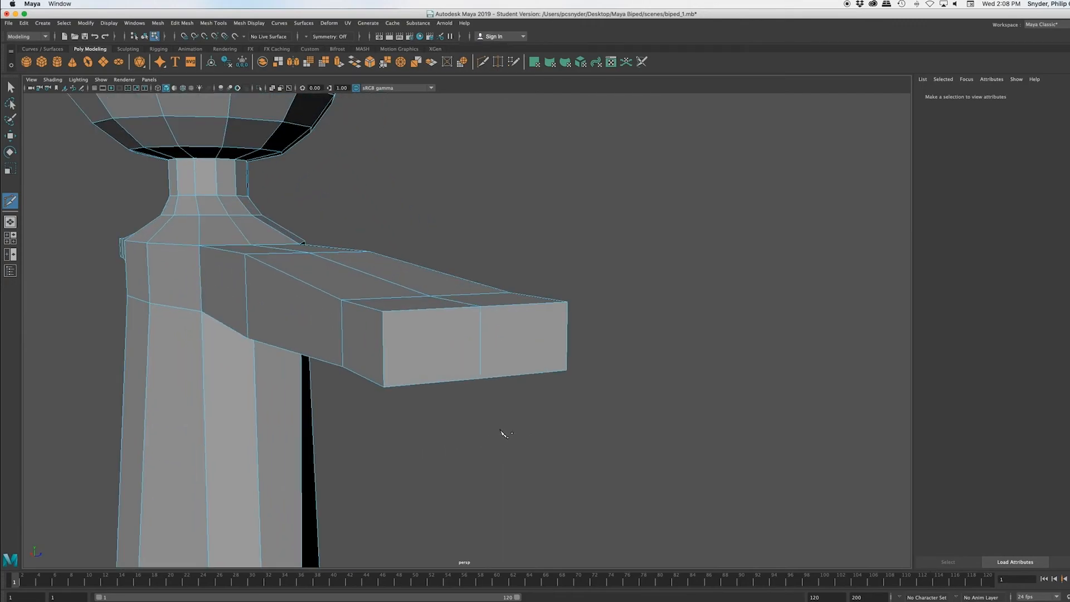
scroll(505, 430, "up", 3)
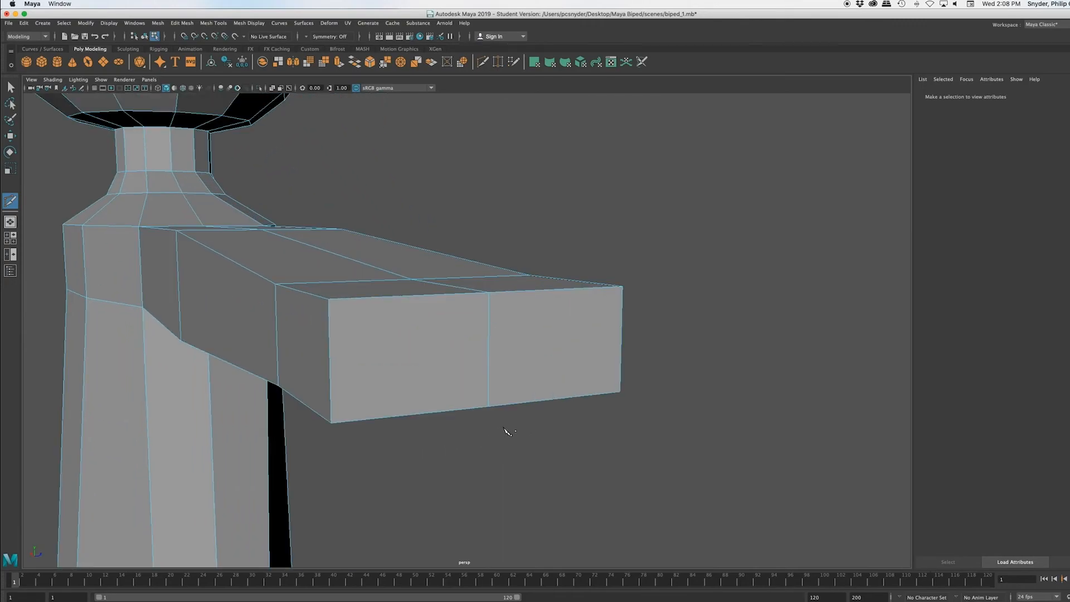
Step: Cut a vertical edge across one half of the arm's end face from its upper to its lower edge, and start a second cut beside it
left_click(570, 288)
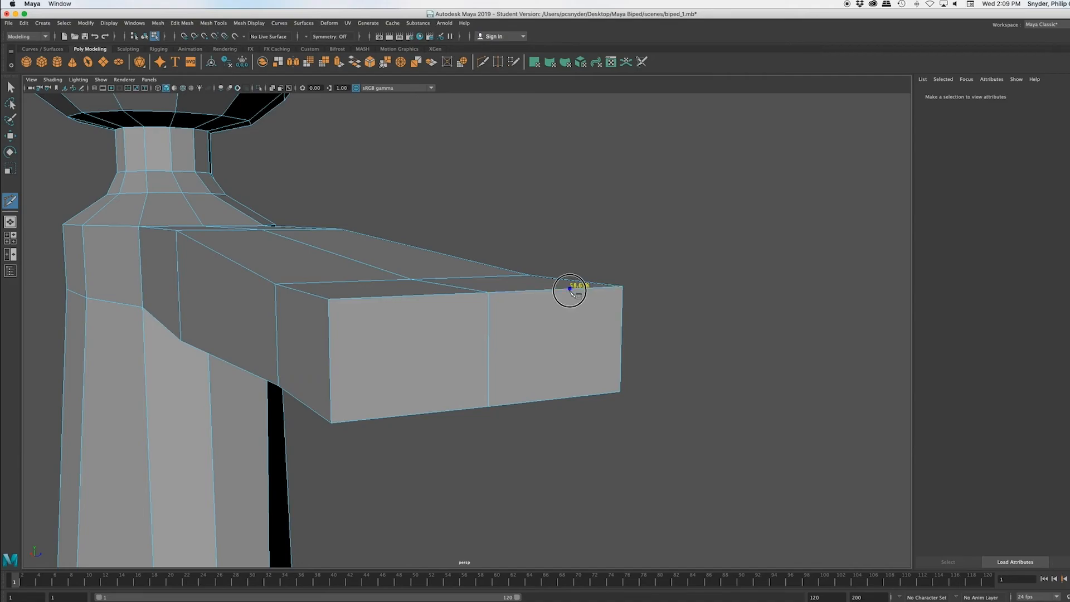
left_click(573, 398)
left_click(556, 290)
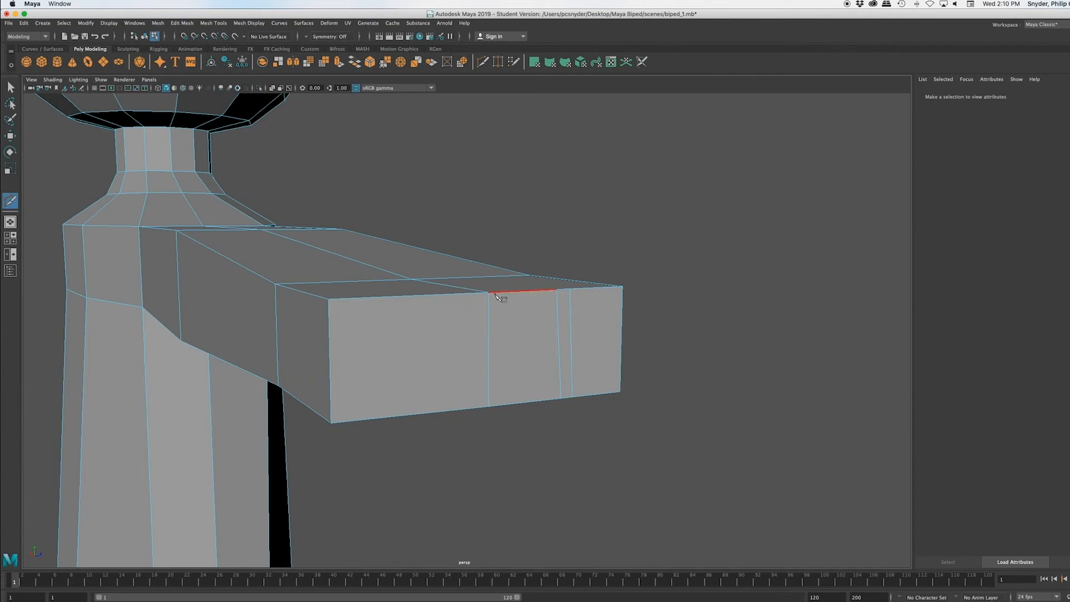
Step: Cut a vertical edge beside the centre edge of the arm's end face and two close parallel ones across its uncut half
left_click(479, 292)
left_click(488, 407)
key("Return")
left_click(421, 296)
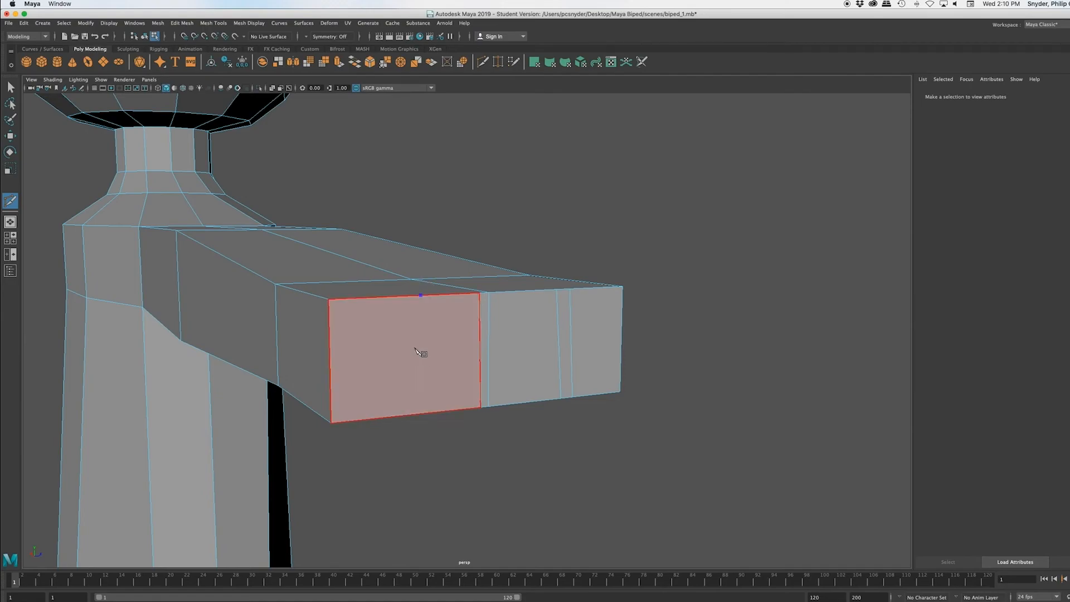
left_click(425, 414)
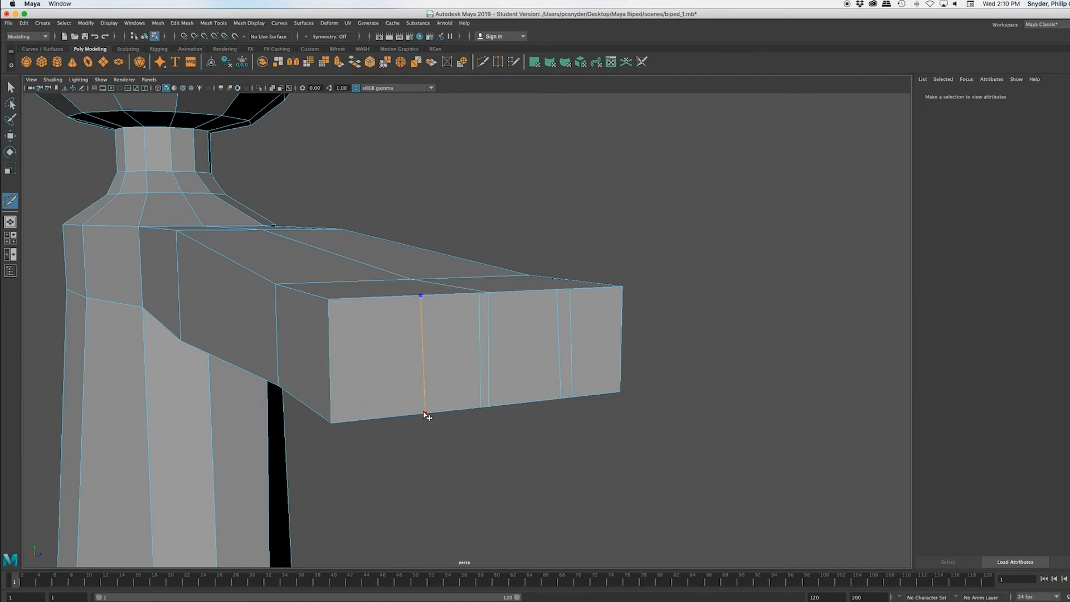
key("Return")
left_click(408, 296)
left_click(414, 415)
Step: Cut two close, parallel vertical edges across the outer half of the other arm's end face
scroll(432, 454, "down", 3)
left_click_drag(370, 446, 502, 444, "alt")
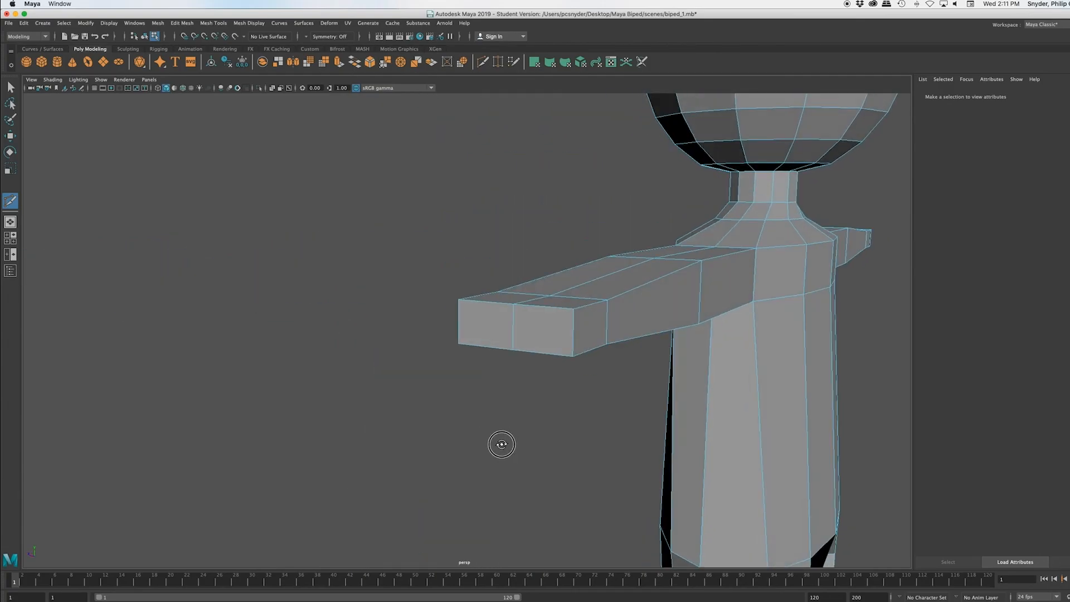
scroll(504, 446, "down", 5)
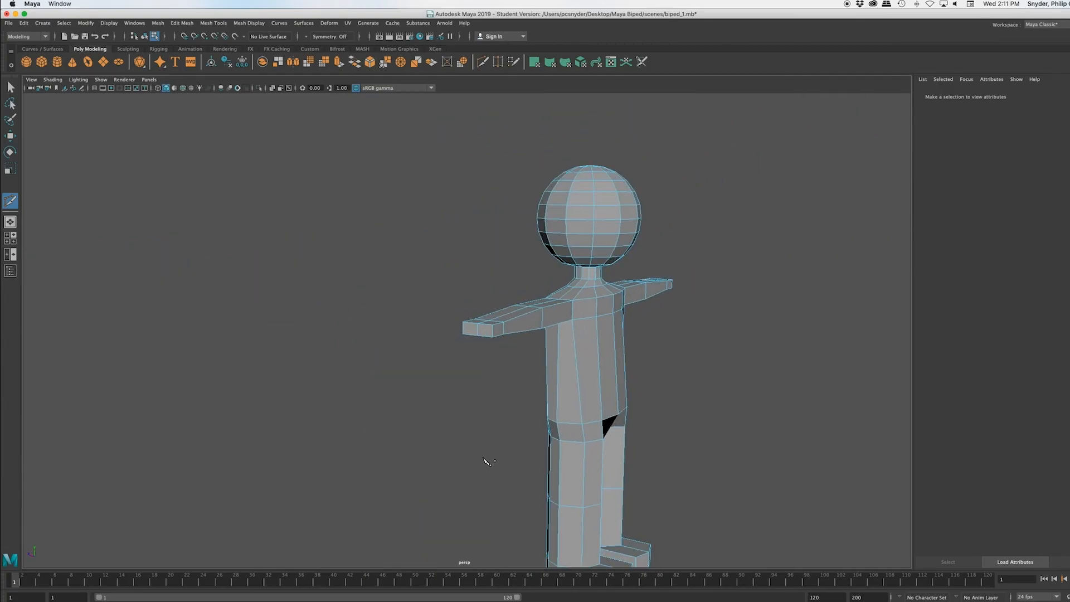
scroll(479, 425, "up", 5)
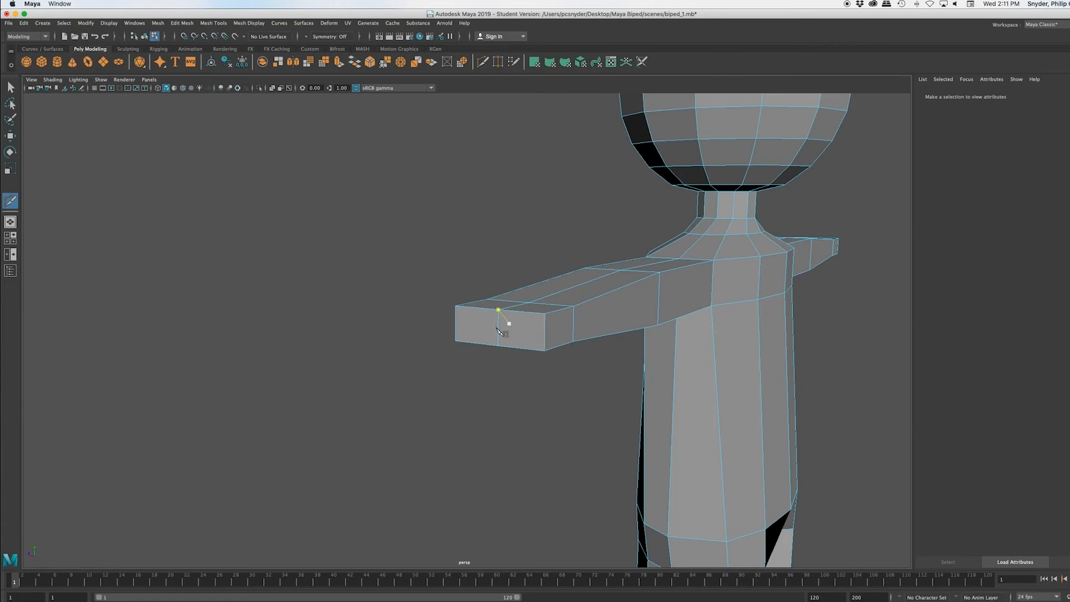
scroll(501, 402, "up", 3)
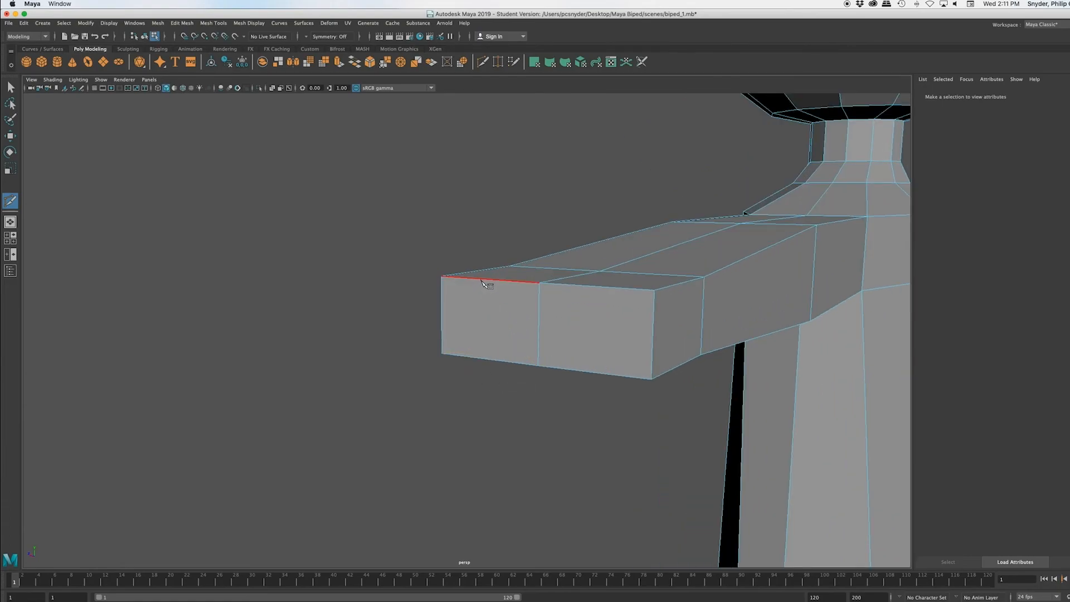
scroll(483, 283, "up", 5)
scroll(490, 287, "down", 4)
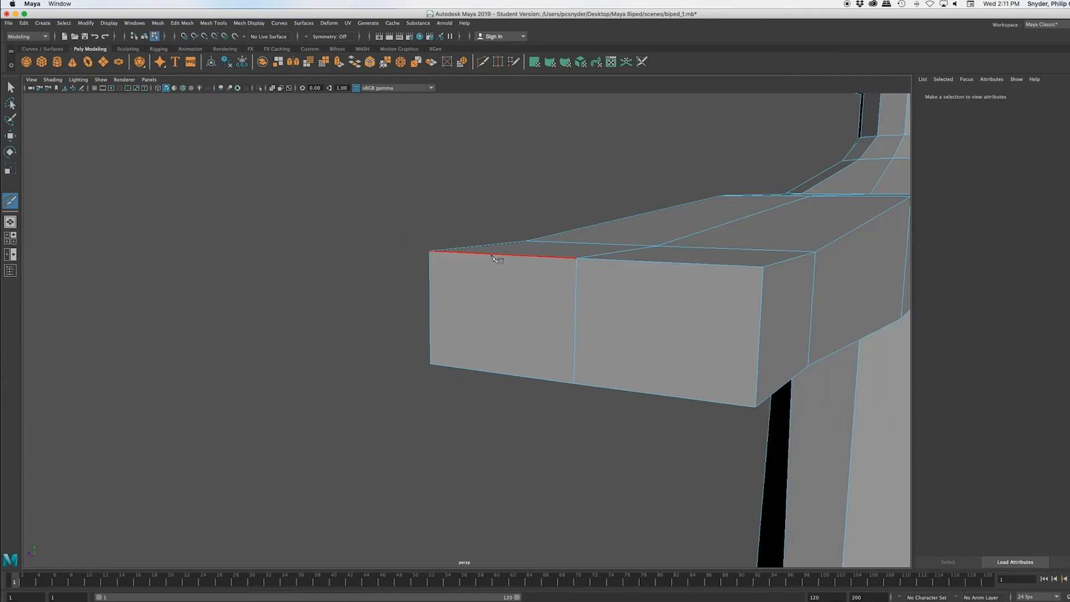
left_click(480, 254)
left_click(472, 370)
key("Return")
left_click(488, 253)
left_click(483, 371)
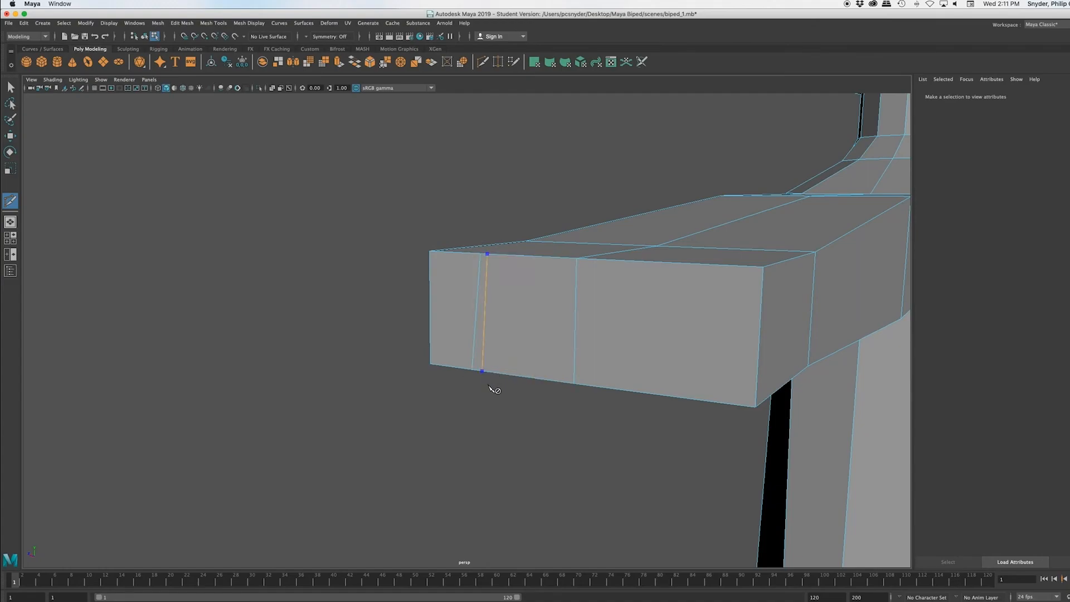
Step: Cut a vertical edge beside this end face's centre edge and two close parallel ones across its remaining half
left_click(569, 258)
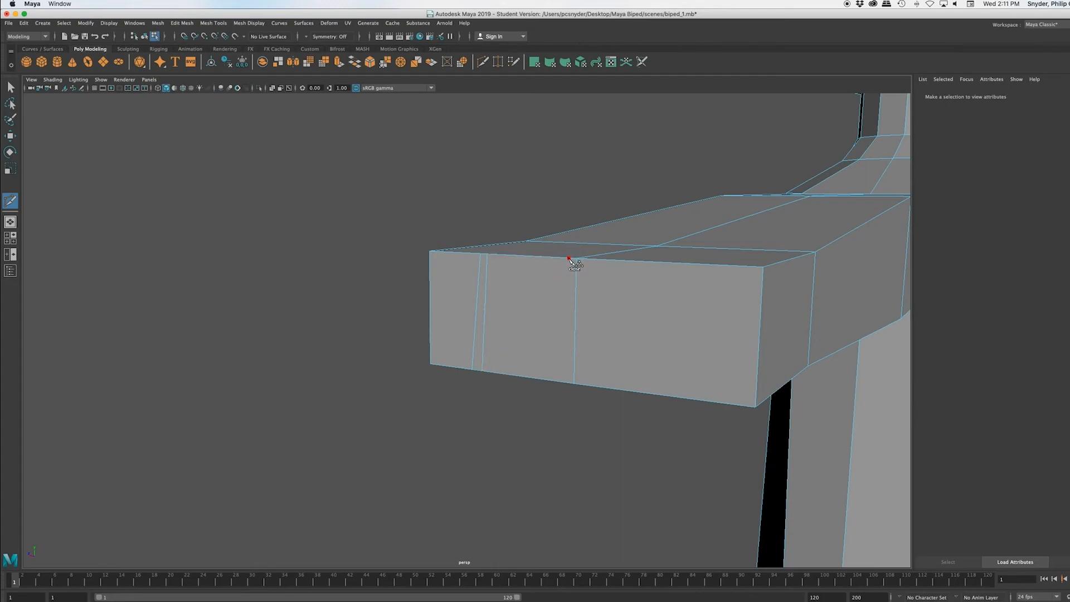
left_click(565, 383)
key("Return")
left_click(659, 262)
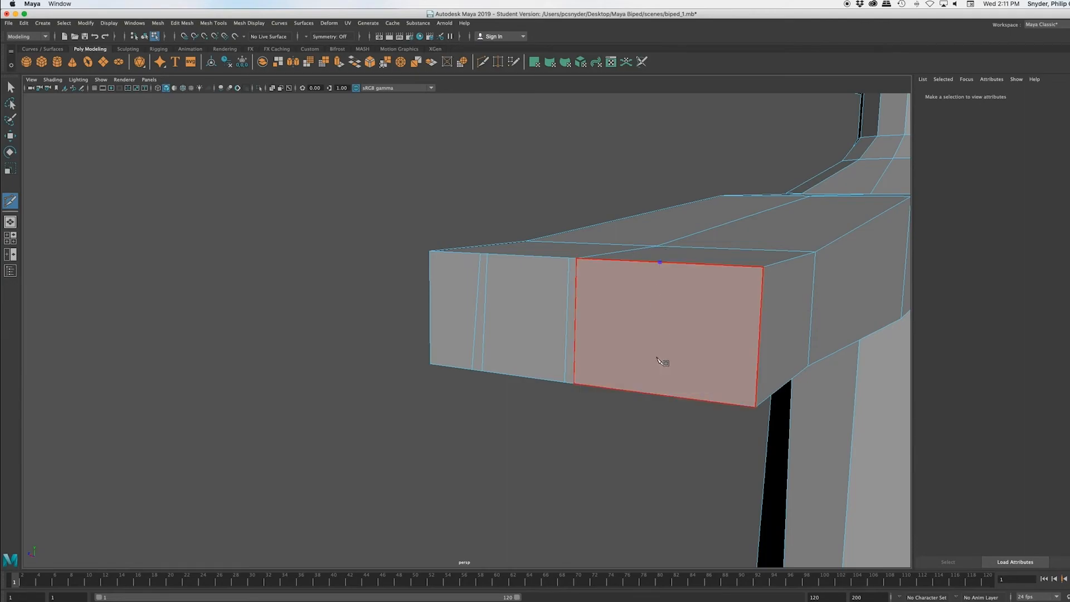
left_click(649, 394)
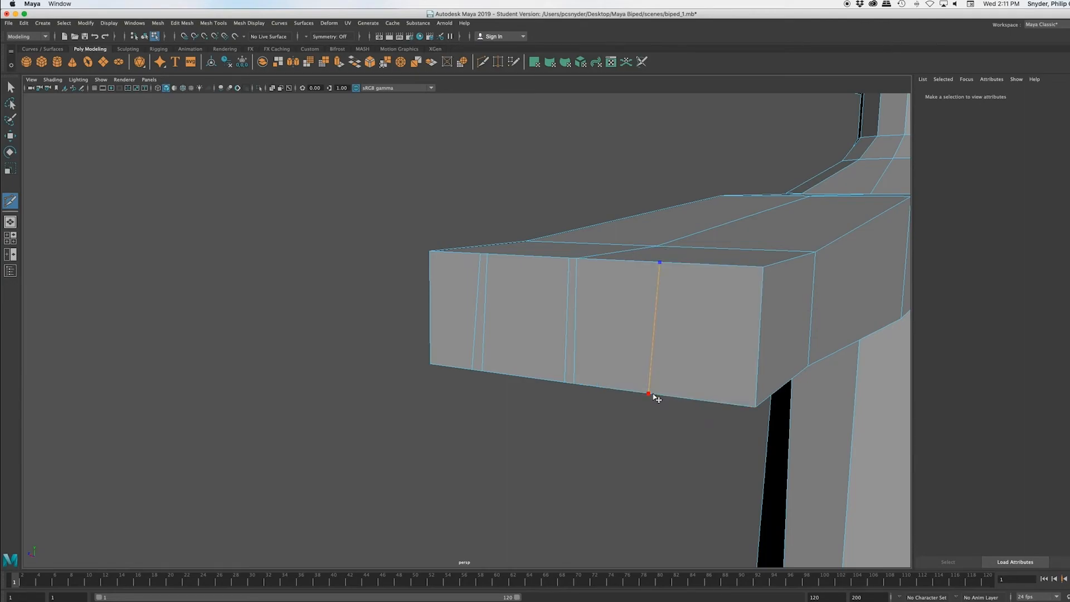
key("Return")
left_click(670, 263)
left_click(660, 394)
key("Return")
Step: Examine the new cuts on the arms' end faces from several angles
scroll(611, 472, "down", 5)
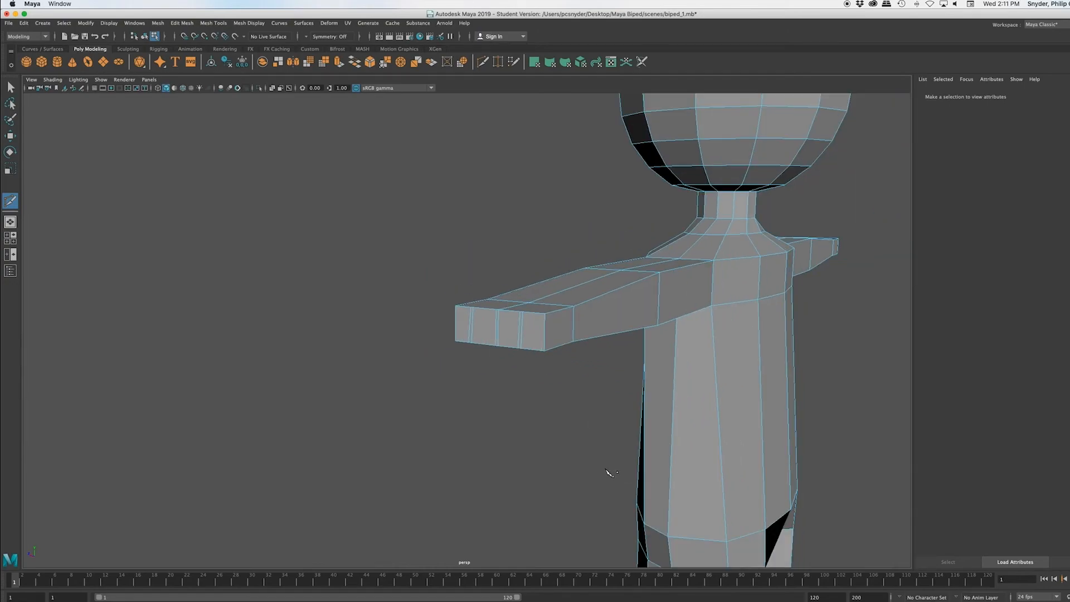
left_click_drag(621, 455, 495, 449, "alt")
scroll(504, 433, "down", 6)
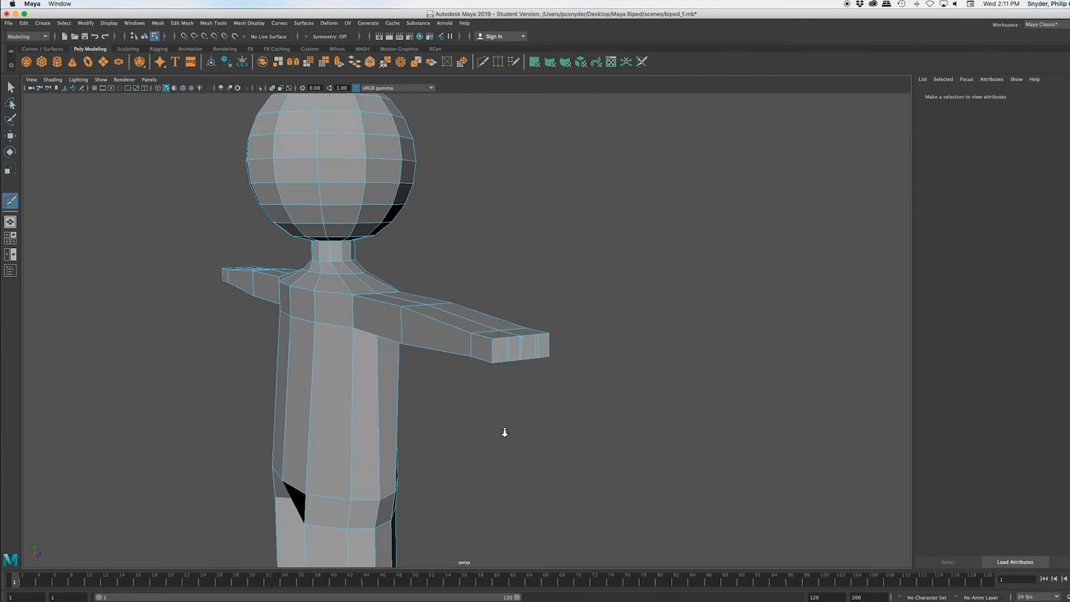
scroll(518, 437, "up", 2)
scroll(518, 442, "up", 3)
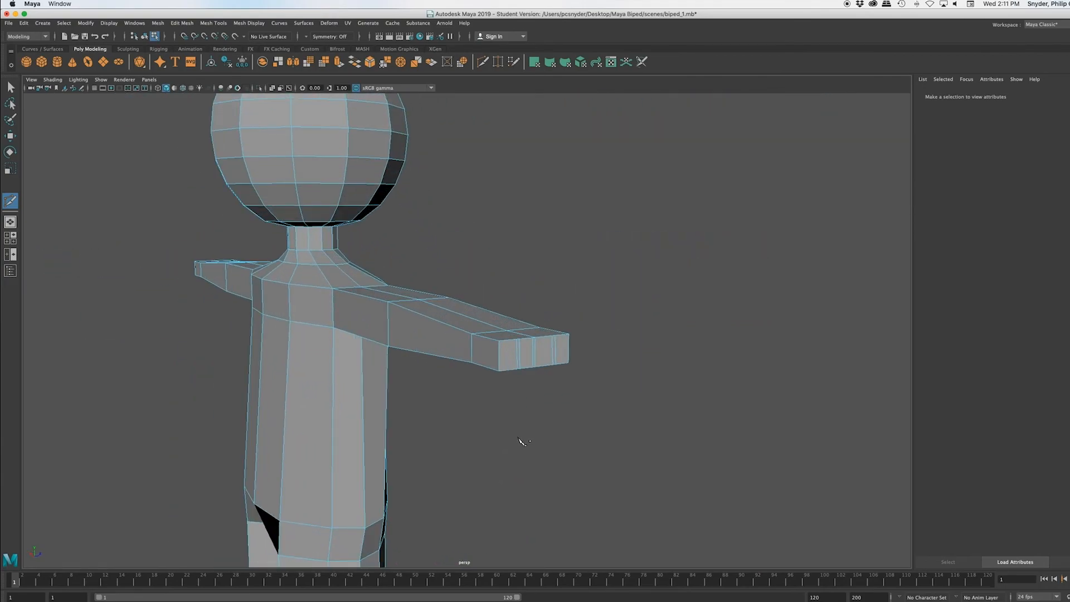
scroll(521, 442, "up", 2)
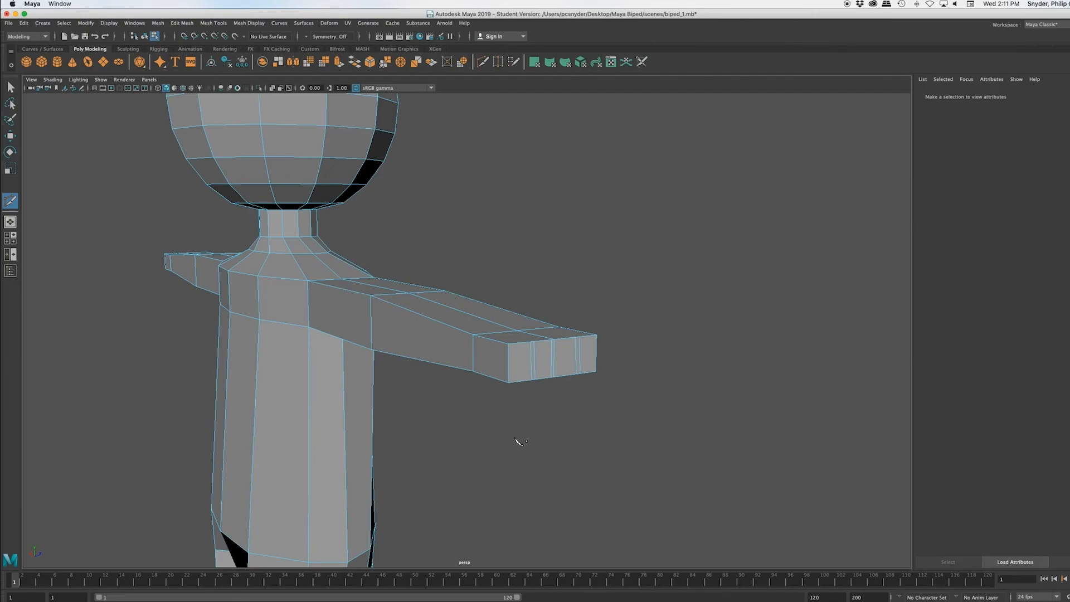
scroll(516, 442, "up", 2)
scroll(513, 442, "up", 2)
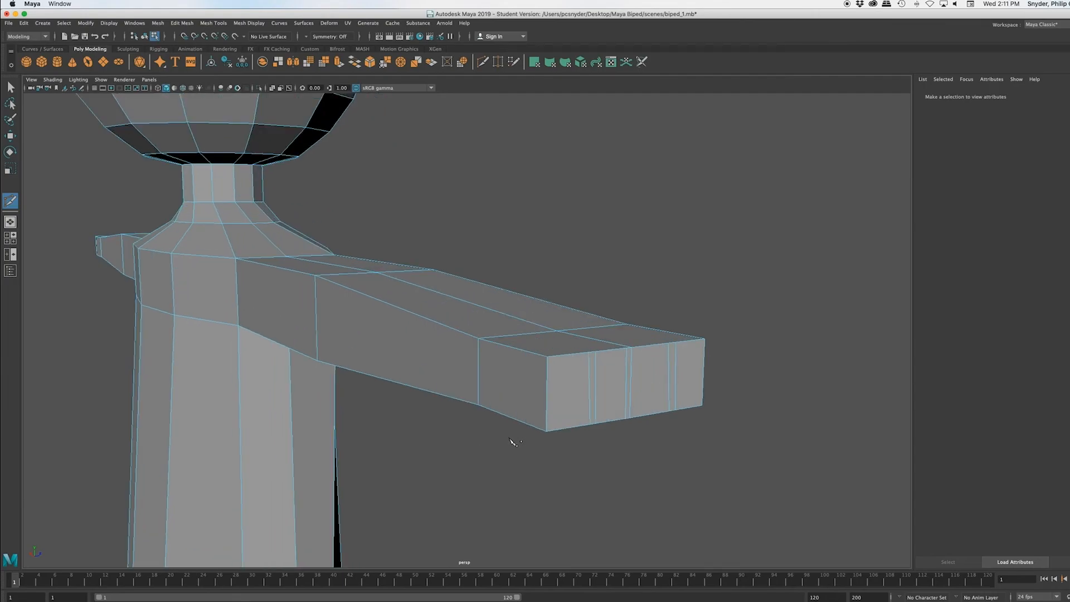
left_click_drag(609, 459, 608, 456, "alt")
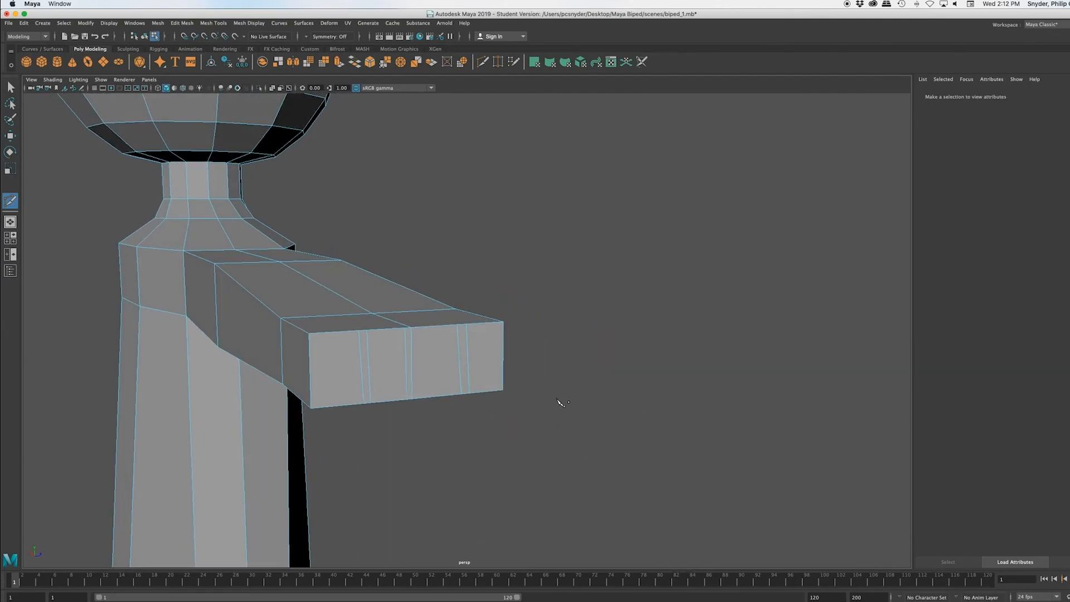
Step: Leave the Multi-Cut tool for vertex selection, select all end vertices of the first arm and scale them down vertically
left_click(457, 324)
right_click(442, 346)
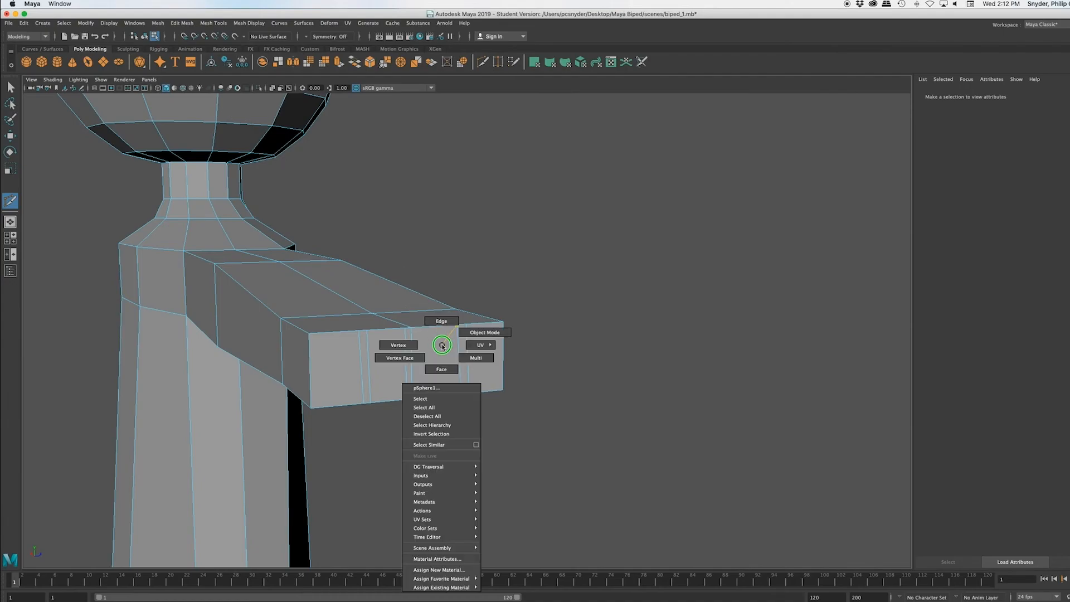
left_click(398, 346)
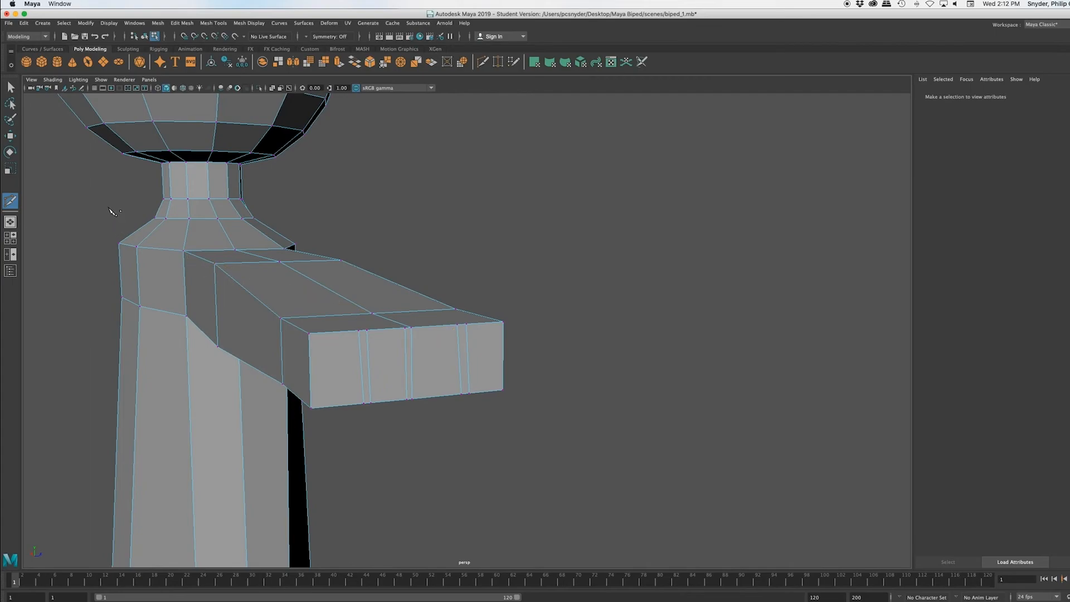
left_click(11, 87)
left_click_drag(466, 433, 595, 386, "alt")
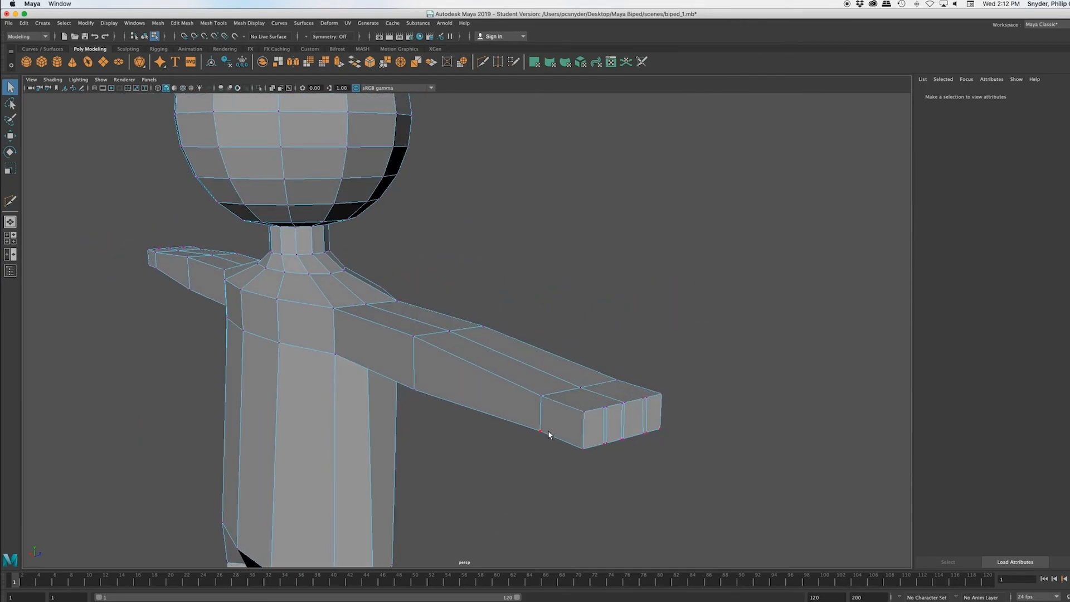
scroll(568, 427, "down", 10)
scroll(569, 428, "up", 10)
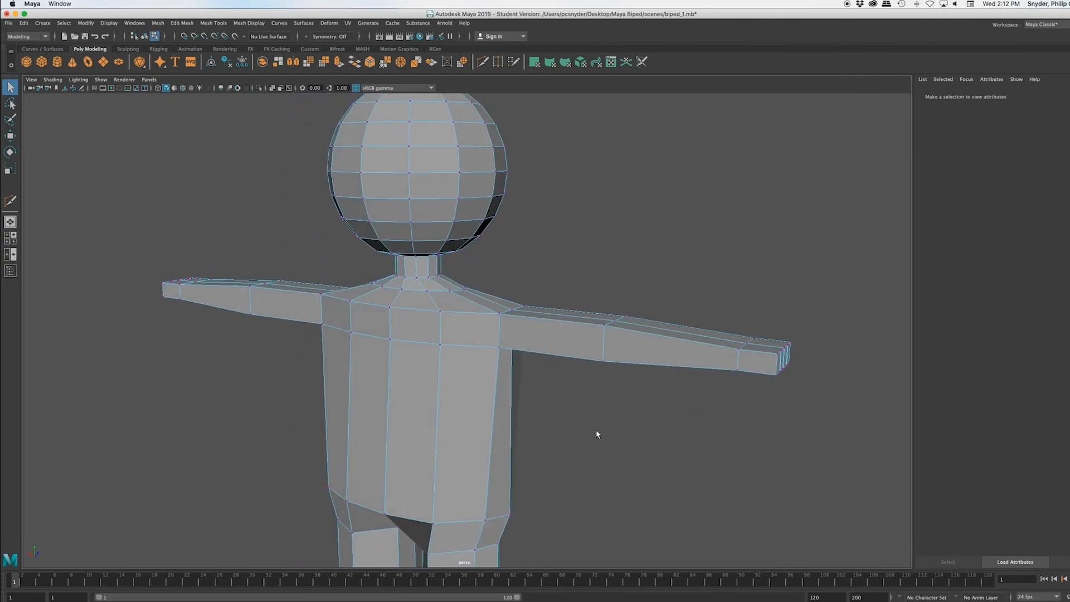
left_click_drag(831, 330, 758, 400)
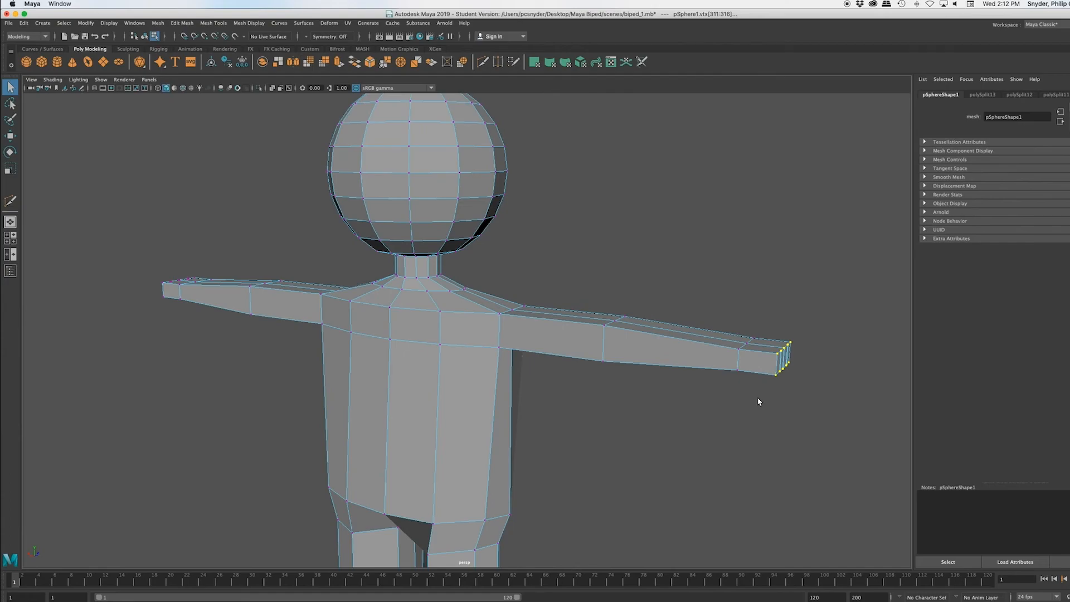
key("r")
left_click_drag(788, 318, 788, 334)
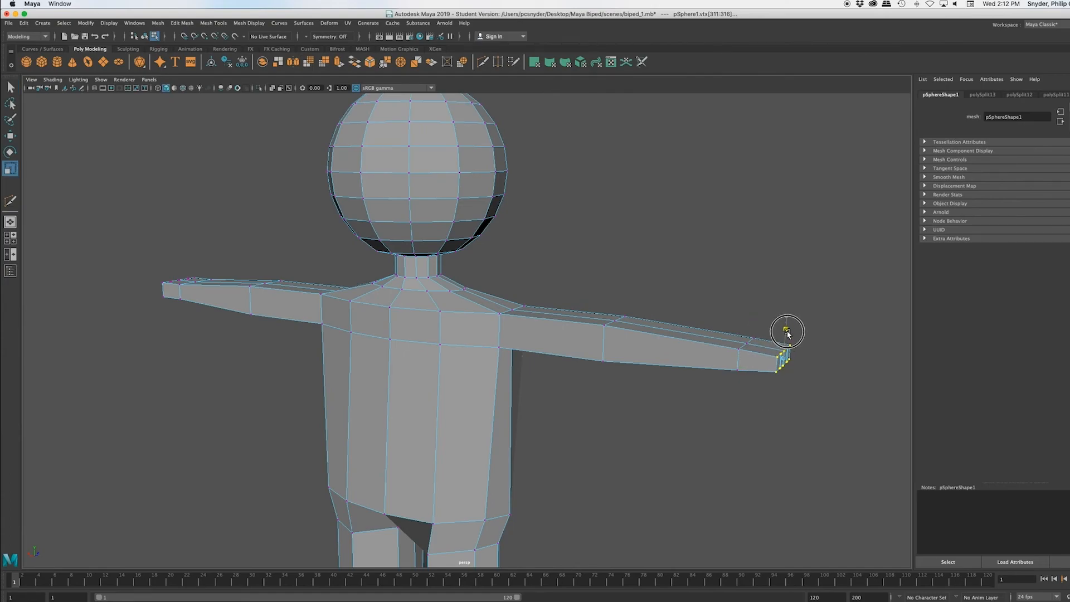
Step: Select the end vertices of the opposite arm and scale them down vertically to flatten that hand as well
left_click_drag(800, 470, 860, 478, "alt")
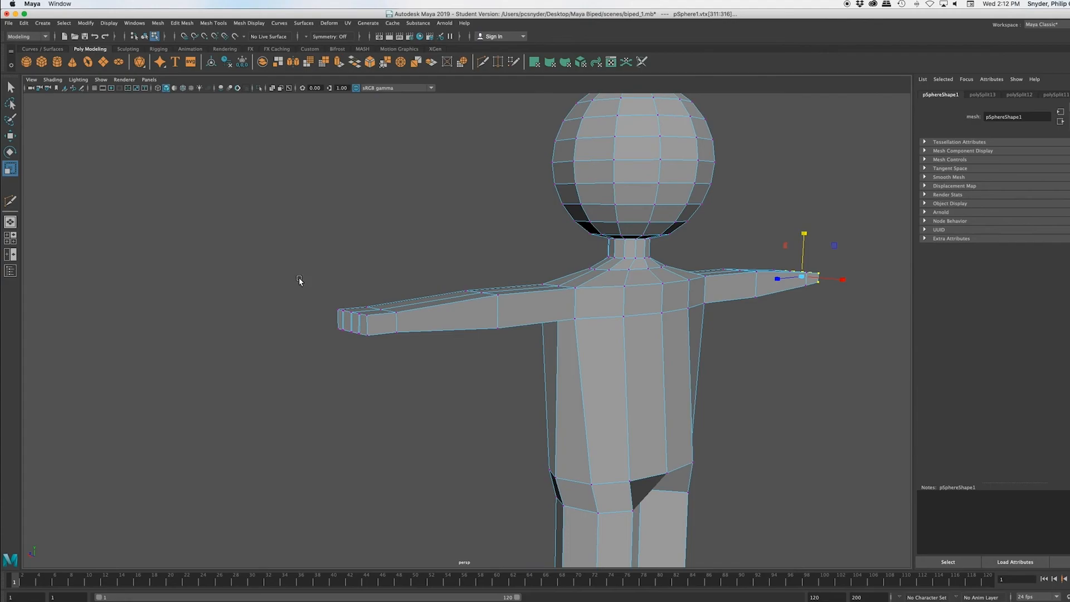
left_click_drag(423, 416, 430, 414, "alt")
left_click_drag(127, 251, 272, 321)
left_click_drag(325, 444, 366, 447, "alt")
left_click_drag(490, 305, 490, 323)
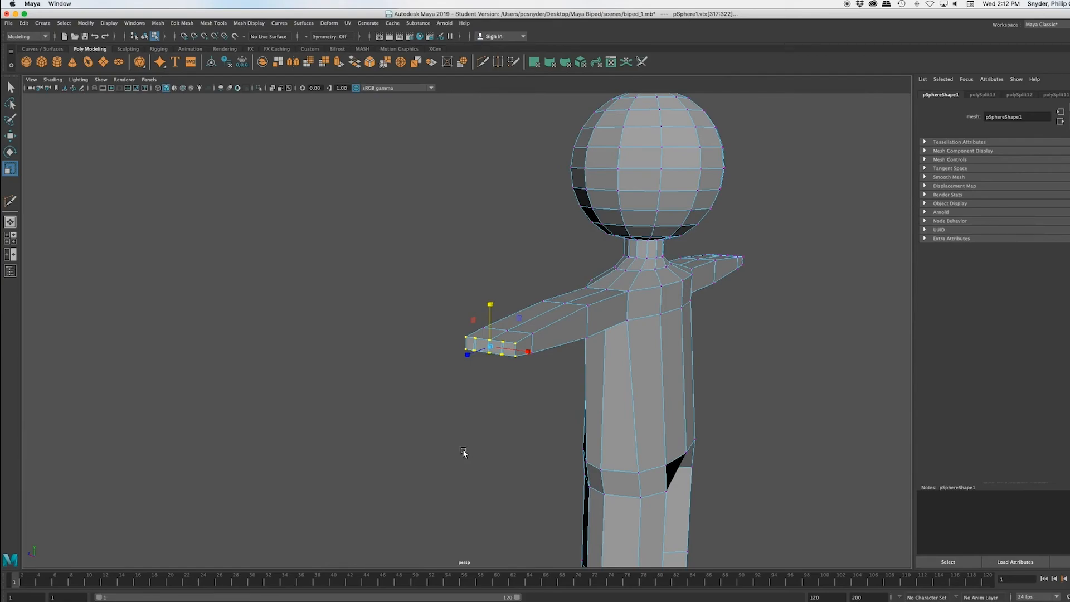
Step: Switch to face selection and select the four wide finger faces on this arm's end, leaving out the narrow gaps
key("q")
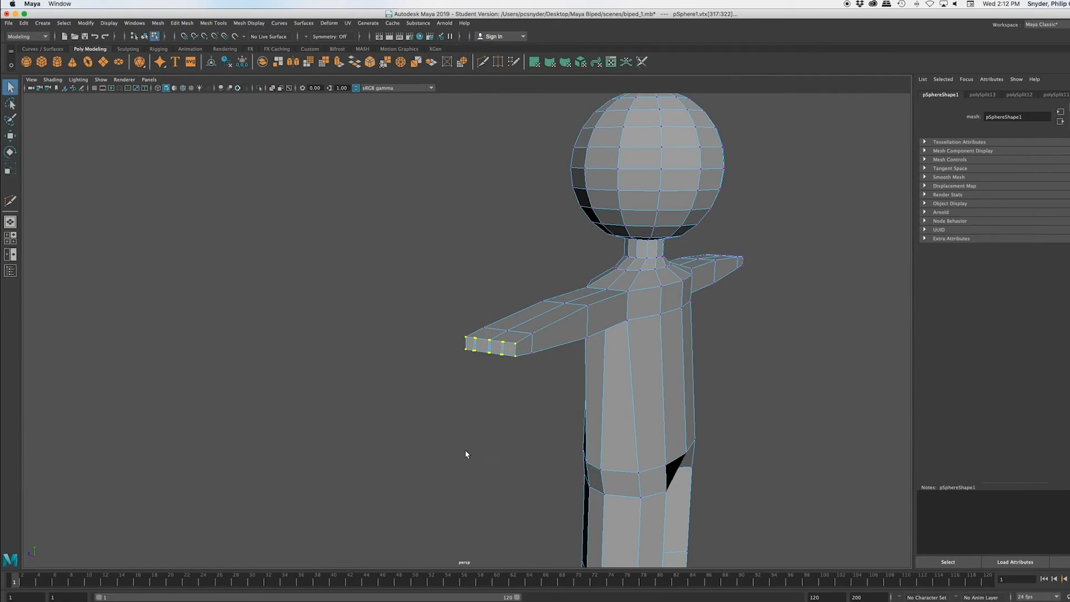
right_click(494, 350)
right_click_drag(494, 348, 499, 379)
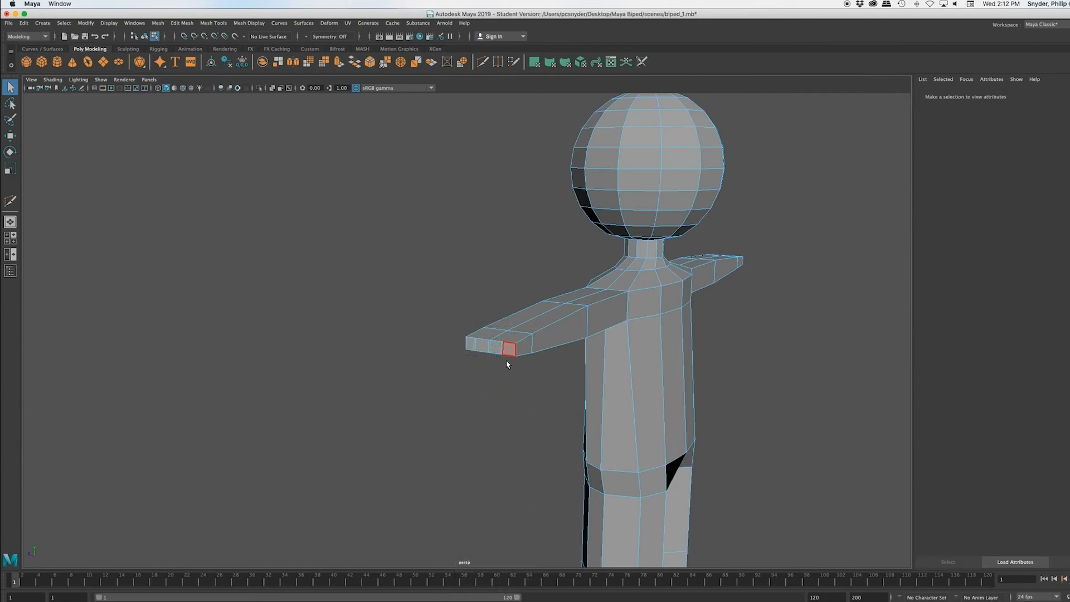
scroll(507, 360, "up", 5)
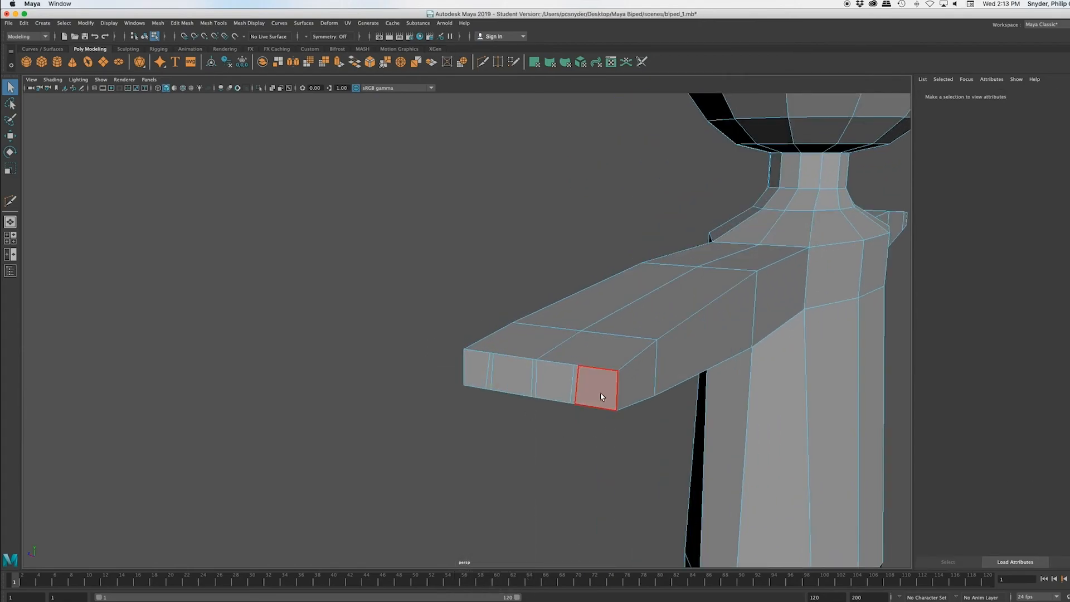
left_click(602, 396)
left_click(513, 380, "shift")
left_click(479, 373, "shift")
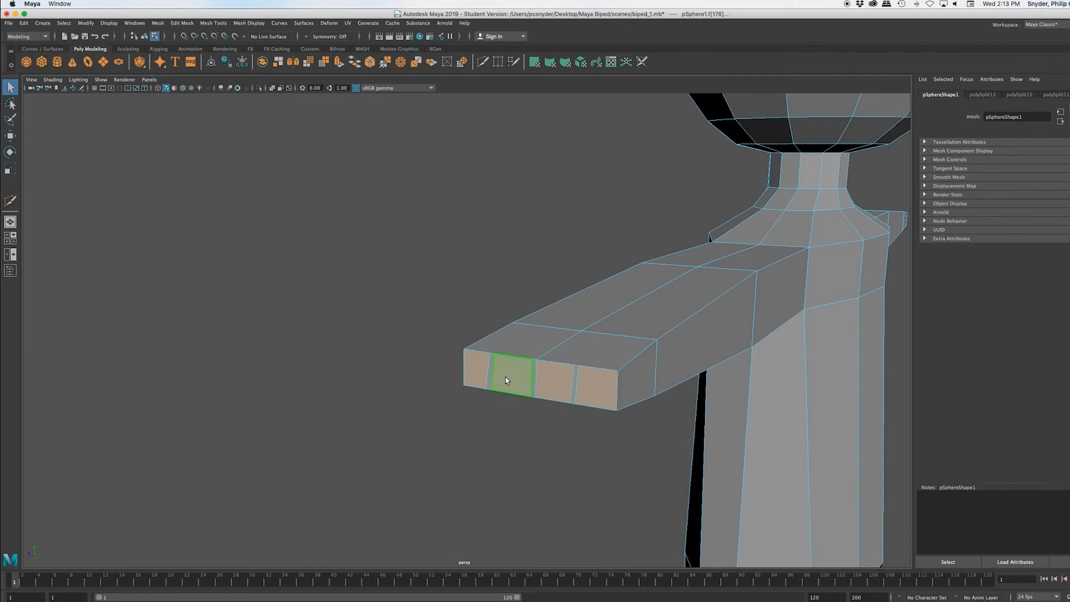
Step: Extrude the four finger faces outward along the arm in two successive segments
scroll(563, 464, "down", 3)
left_click(182, 23)
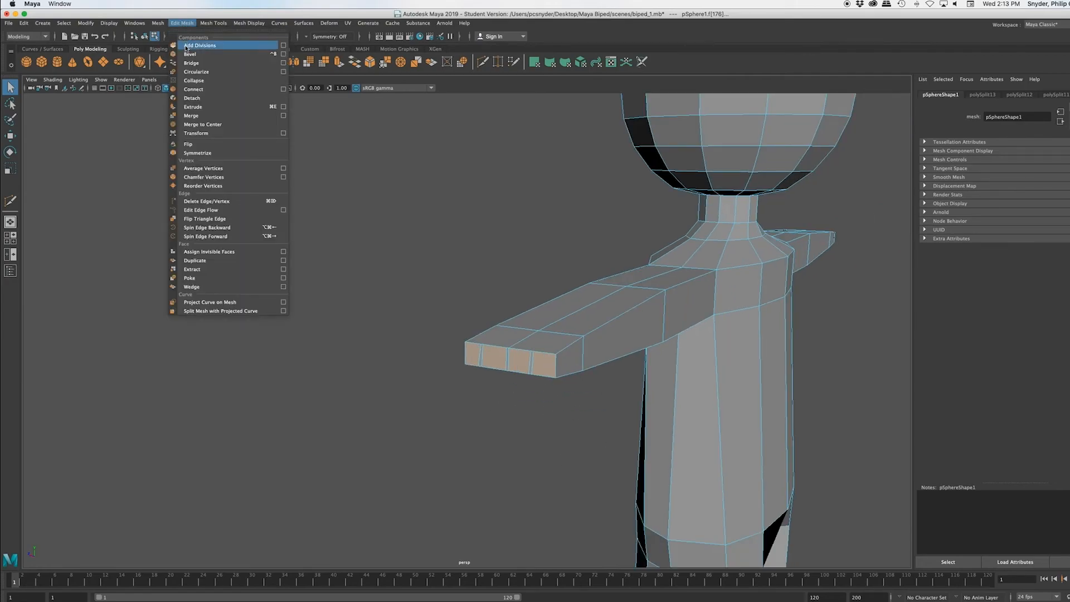
left_click(195, 106)
key("w")
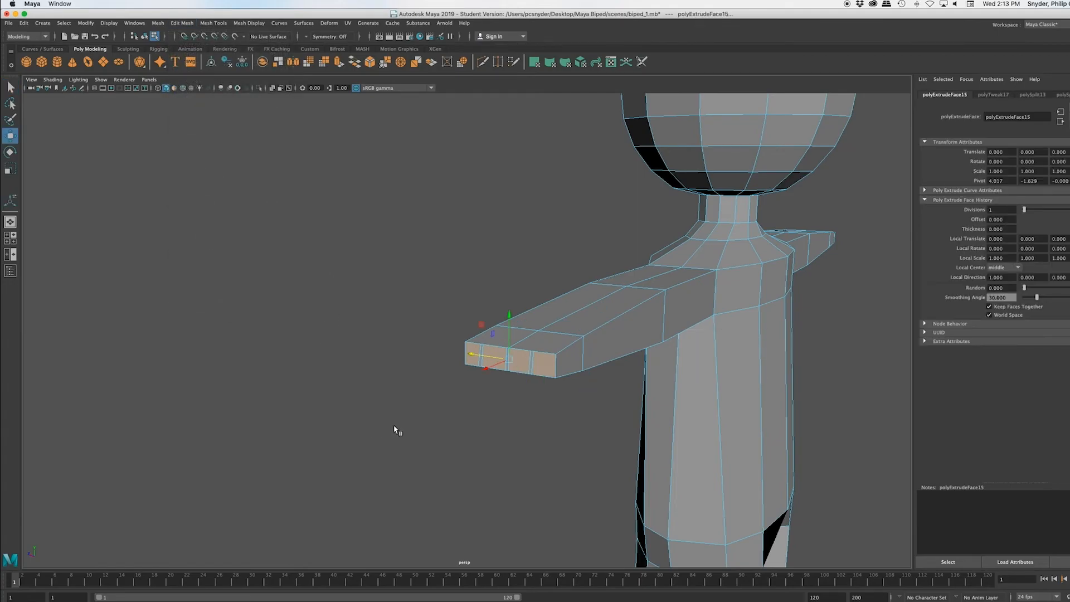
left_click_drag(480, 372, 452, 382)
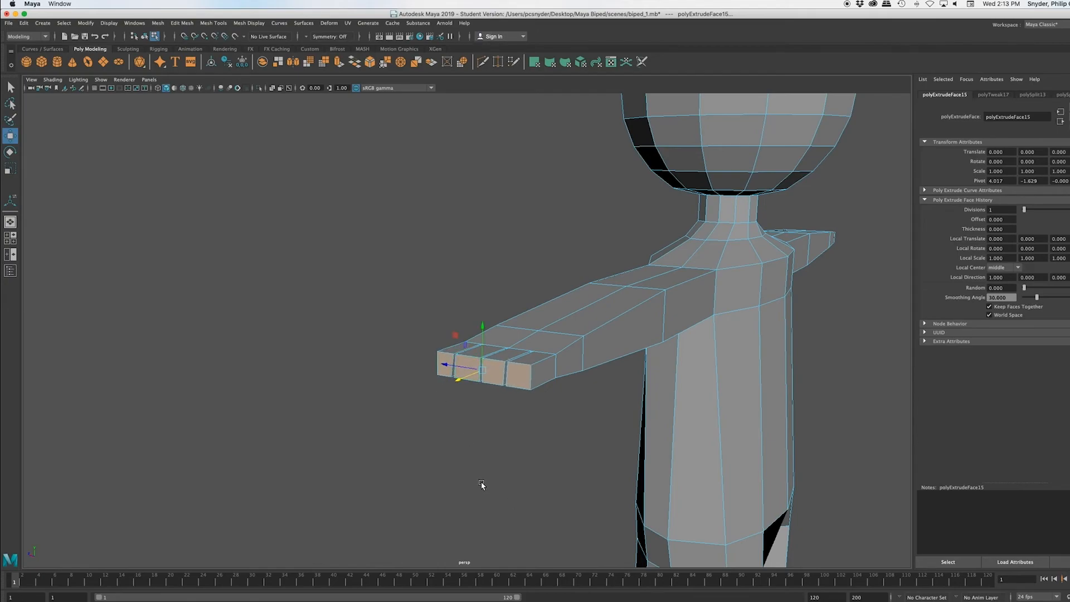
key("ctrl+e")
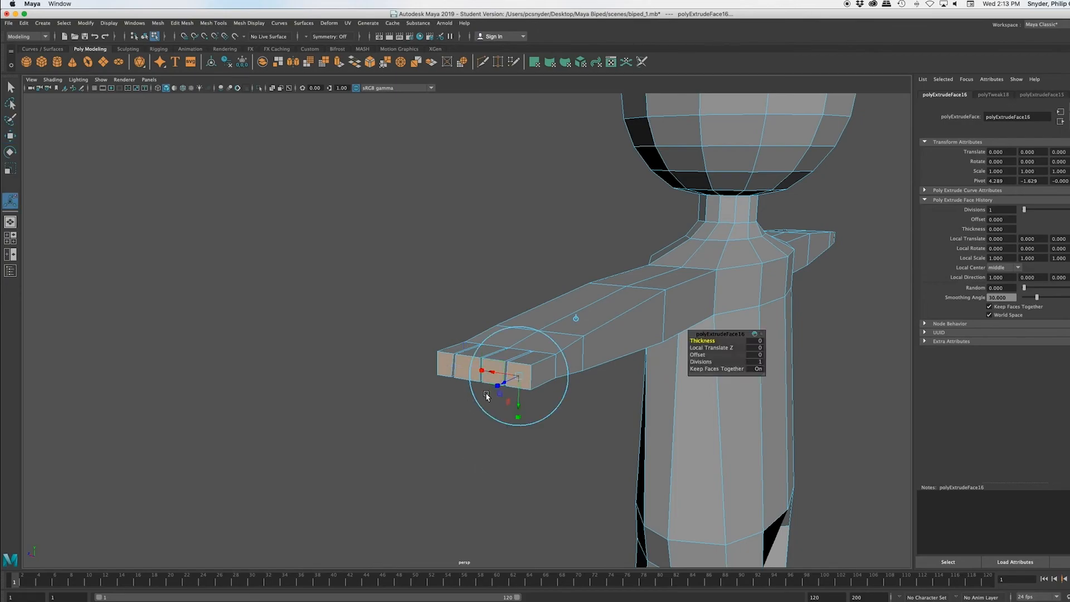
key("w")
left_click_drag(464, 379, 431, 401)
Step: Extrude the palm's front side face beside the wrist and move it forward to form the base of the thumb
left_click_drag(442, 450, 476, 450, "alt")
scroll(612, 446, "down", 5)
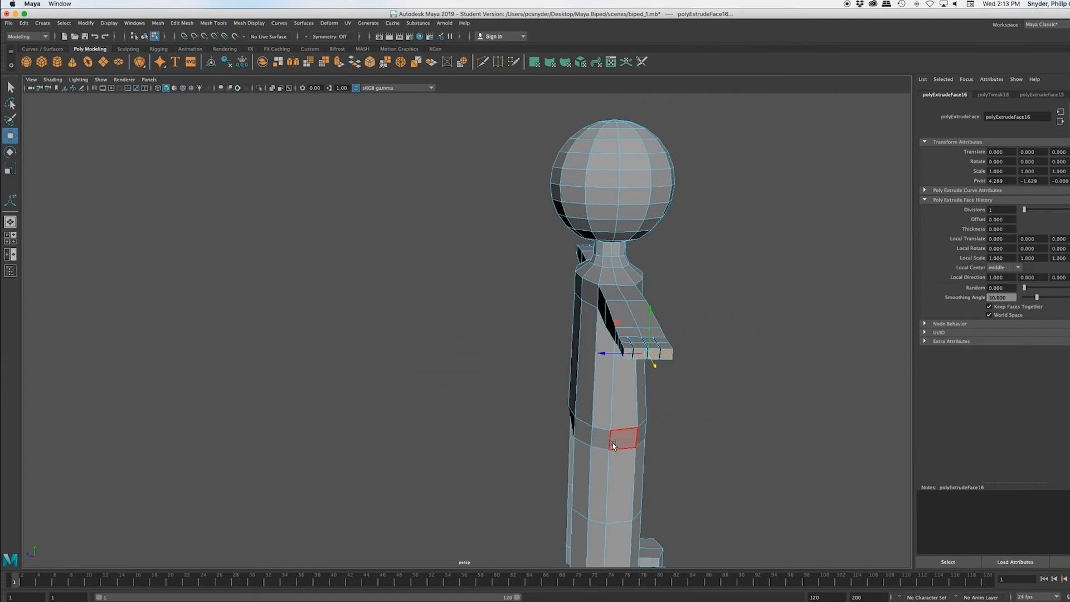
scroll(611, 447, "up", 3)
mouse_move(611, 448)
left_mouse_down("alt")
mouse_move(621, 437)
mouse_move(610, 444)
left_mouse_up("alt")
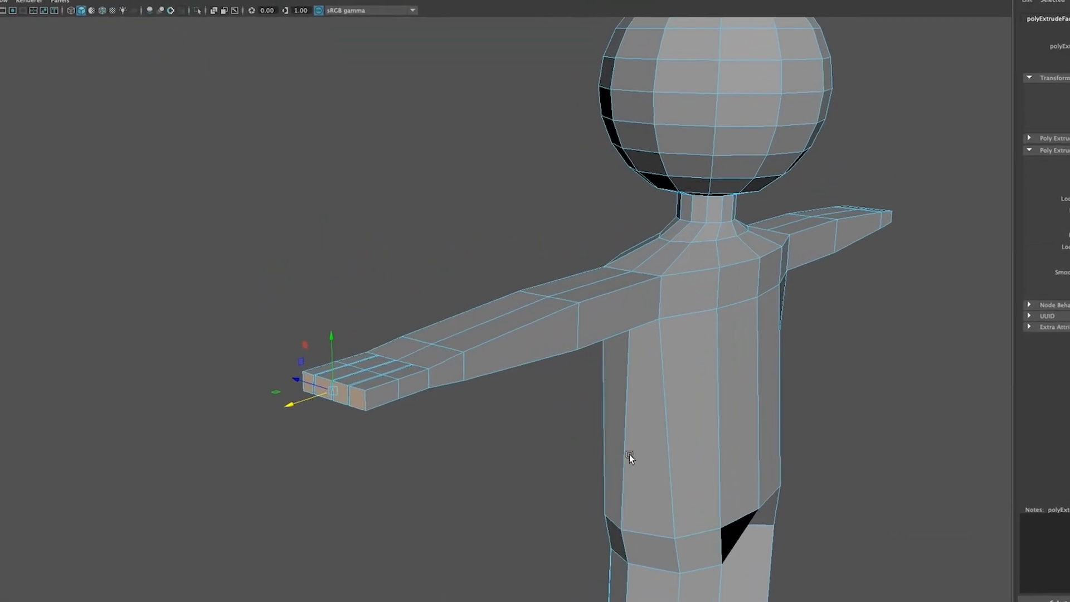
left_click(436, 367)
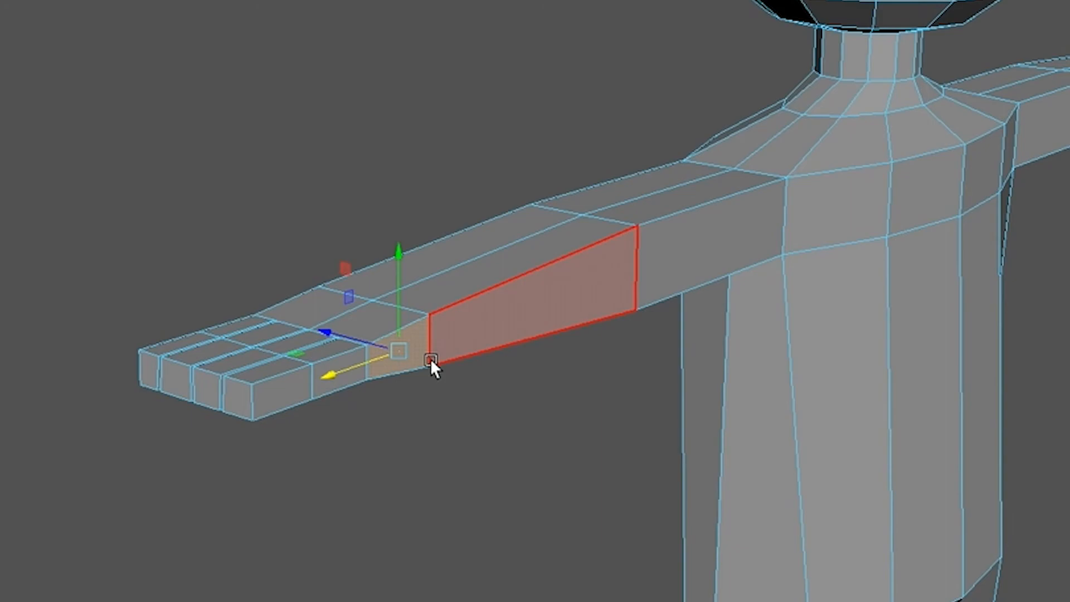
key("ctrl+e")
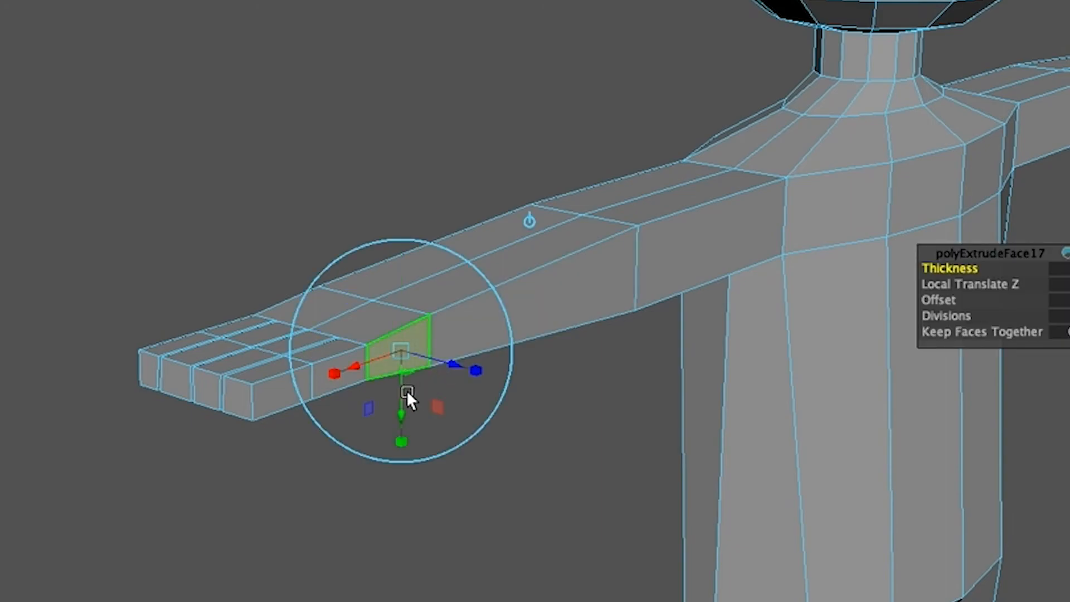
left_click_drag(403, 464, 404, 488, "alt")
scroll(549, 453, "down", 2)
scroll(550, 453, "down", 4)
left_click_drag(546, 454, 507, 441, "alt")
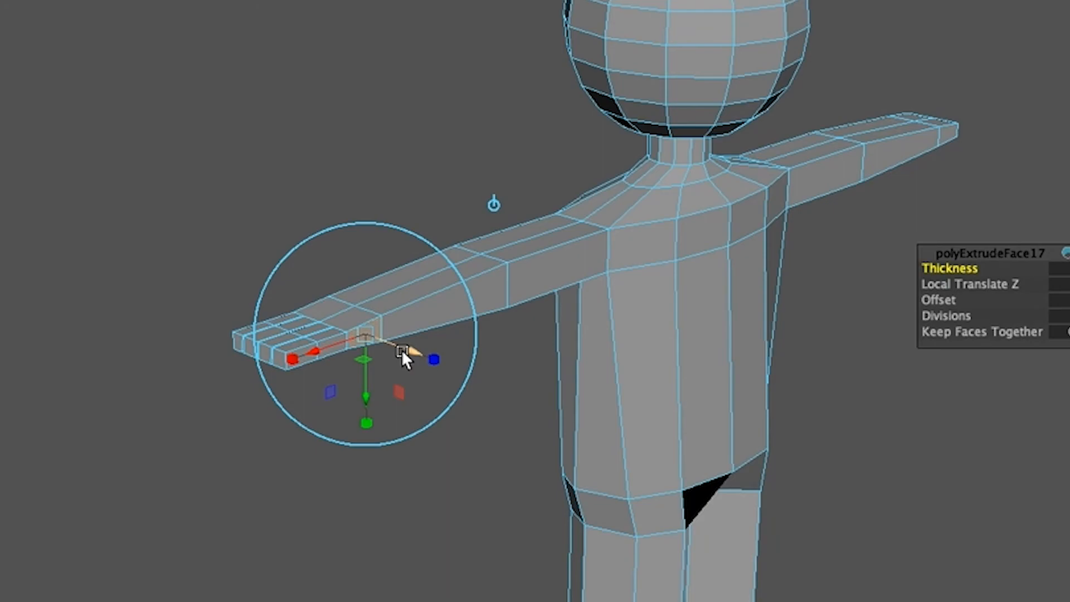
key("w")
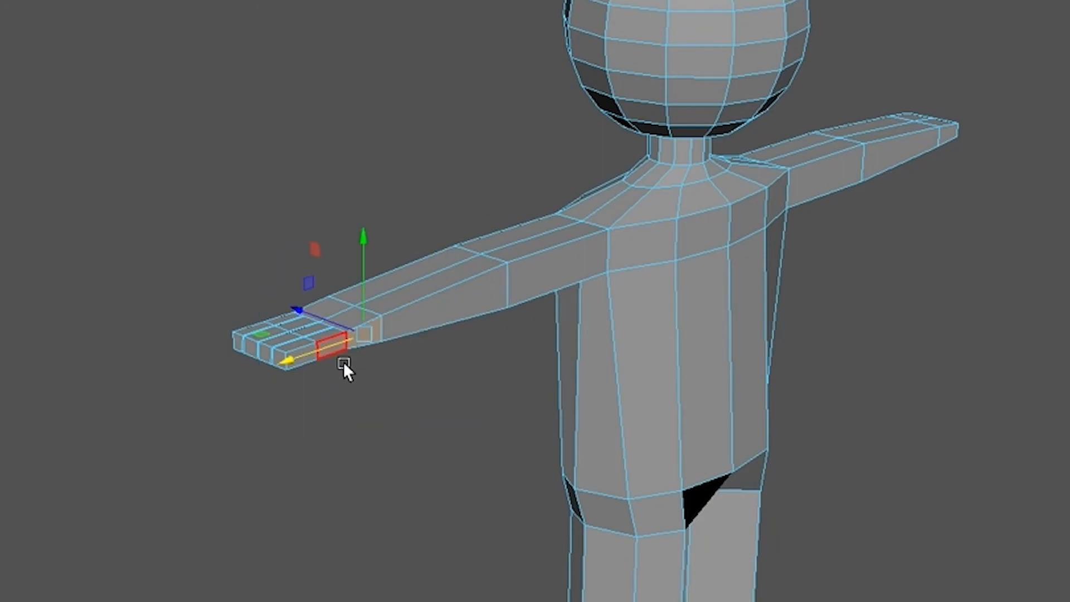
left_click_drag(300, 305, 320, 322)
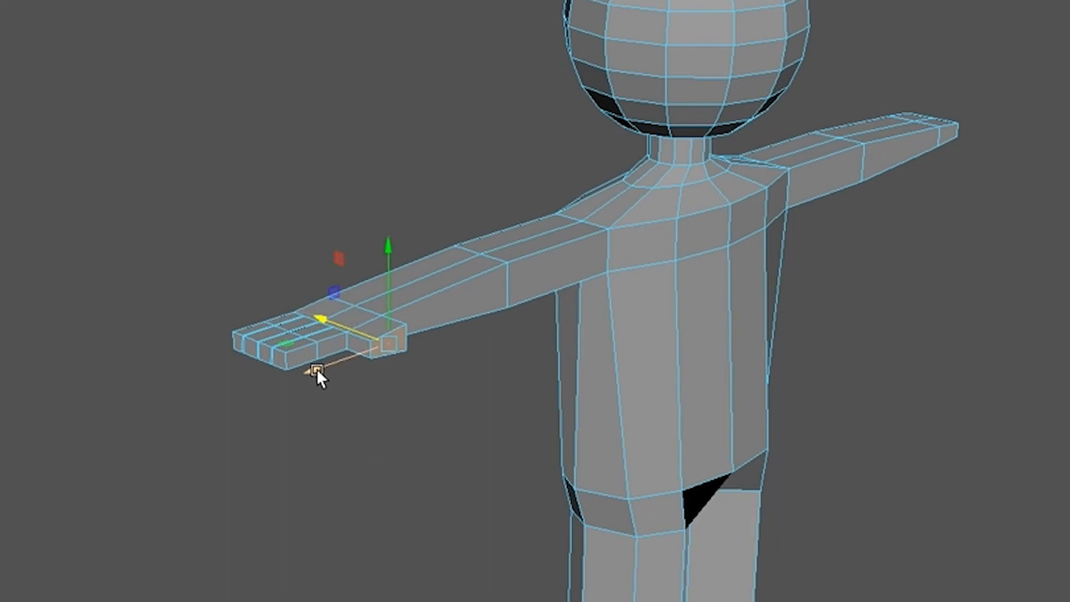
Step: Rotate the thumb's end face slightly, shift it along the arm toward the fingers and scale it narrower
key("e")
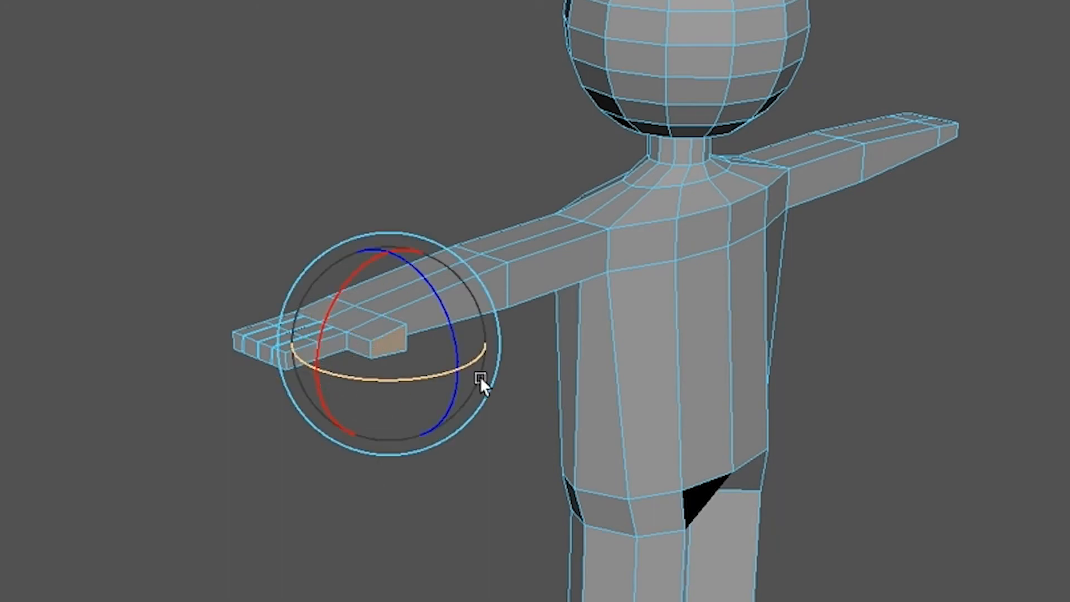
left_click_drag(438, 371, 407, 379)
key("w")
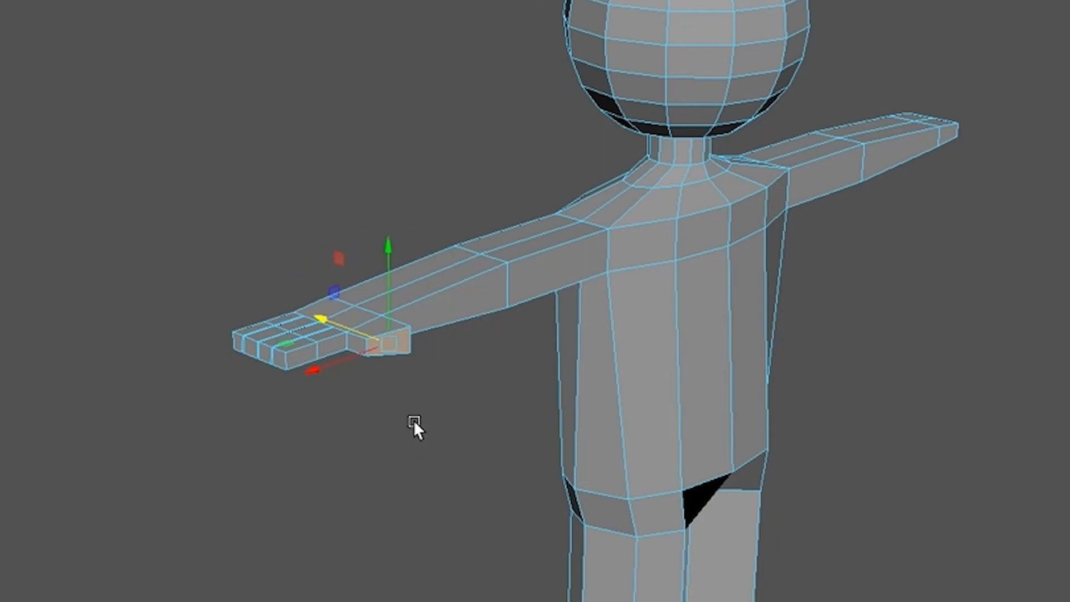
left_click_drag(319, 366, 304, 373)
key("r")
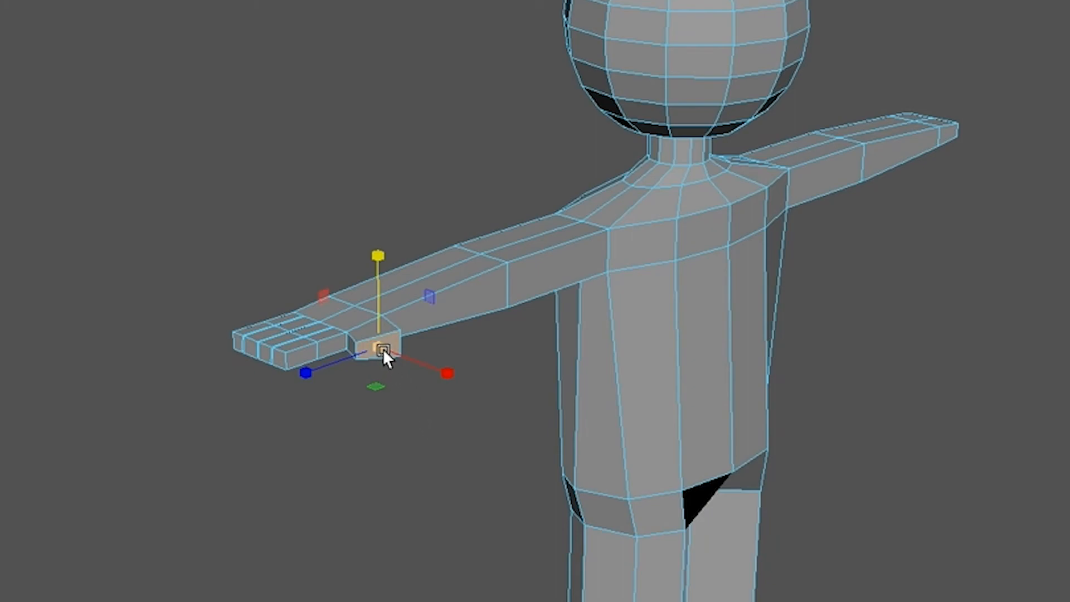
left_click_drag(376, 345, 336, 360)
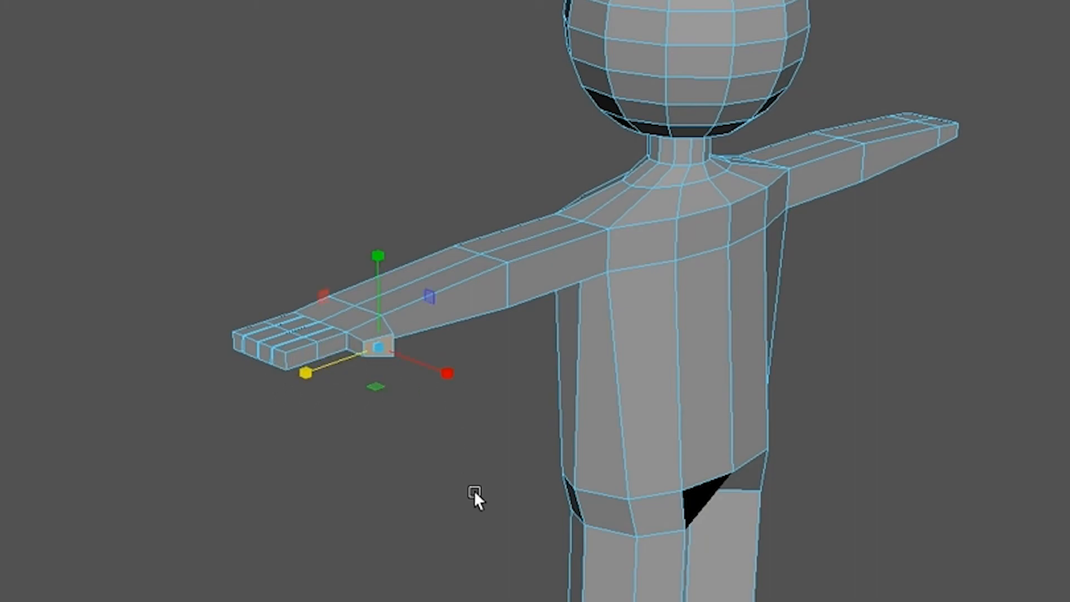
Step: Narrow the thumb's end face a little more and move it slightly downward
scroll(470, 497, "up", 5)
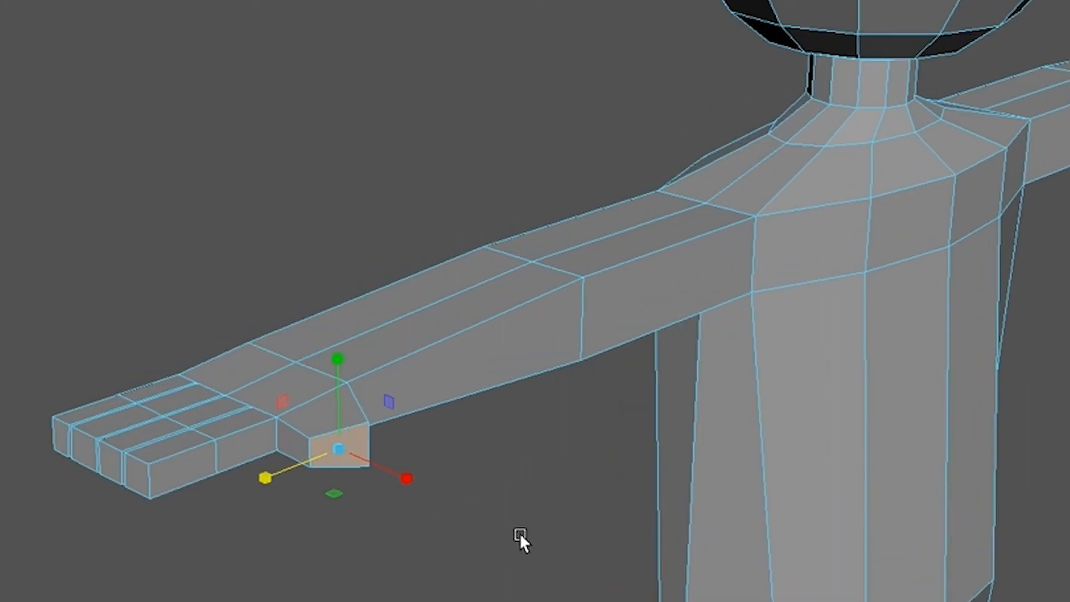
left_click_drag(413, 481, 396, 472)
left_click_drag(378, 550, 356, 550, "alt")
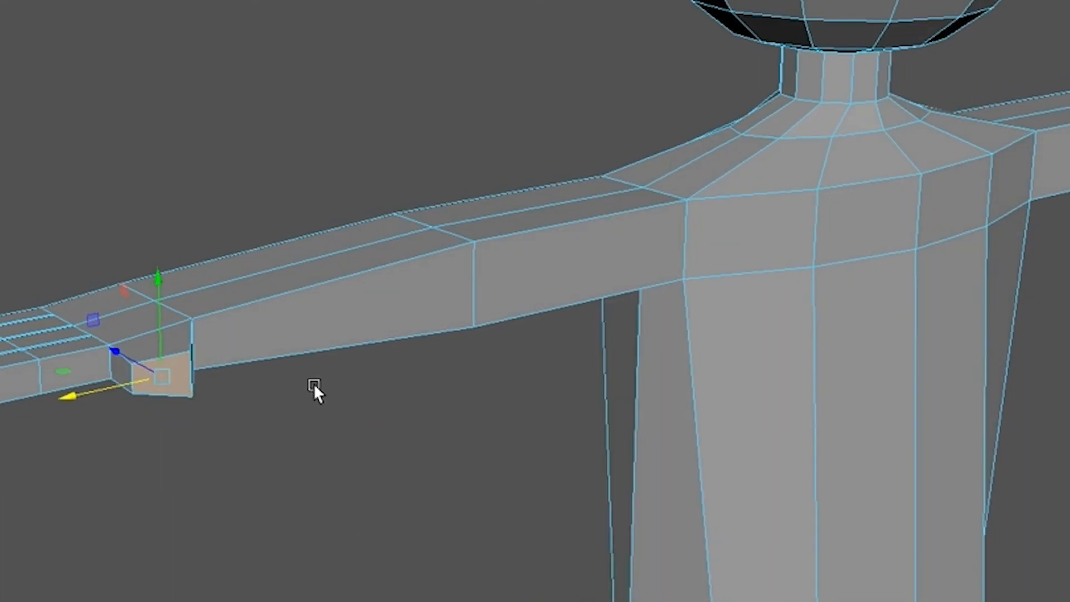
left_click_drag(159, 283, 163, 283)
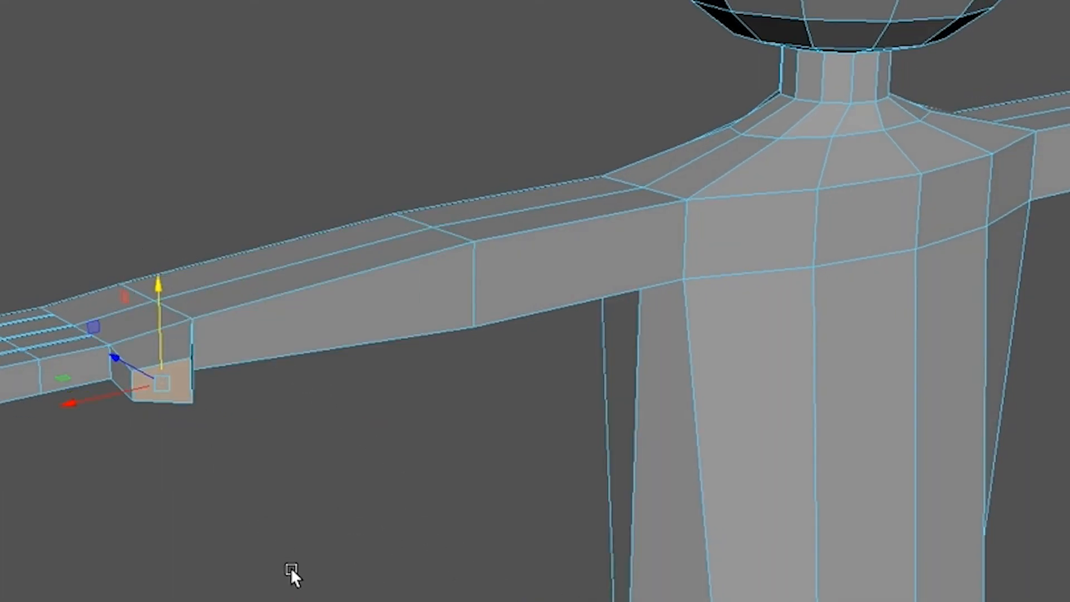
Step: Extrude the thumb's end face outward to add a second thumb segment
left_click_drag(305, 594, 345, 598, "alt")
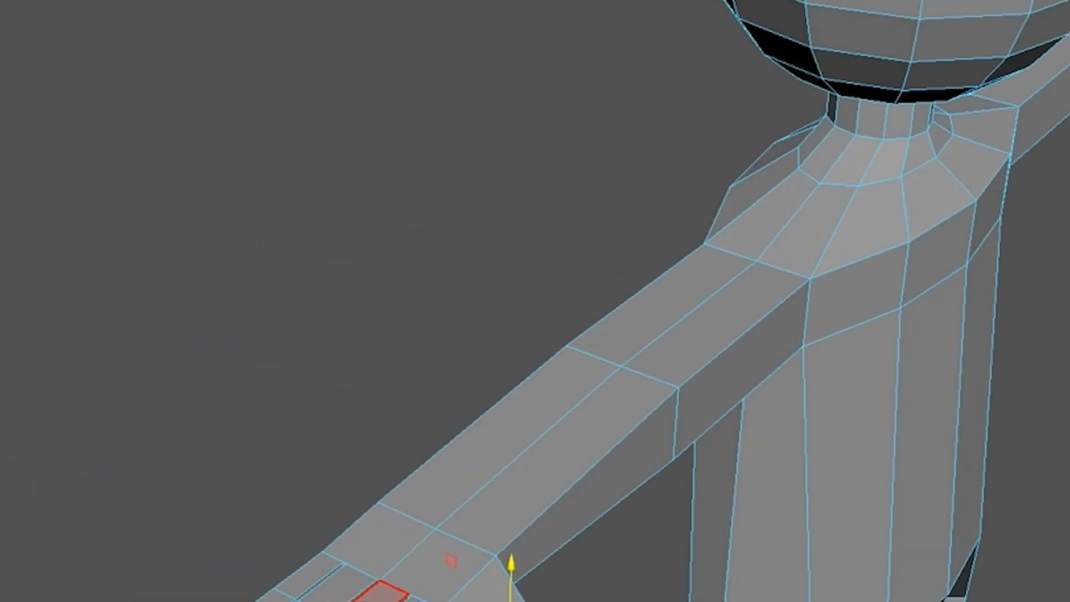
scroll(383, 596, "down", 3)
scroll(535, 301, "down", 2)
key("d")
left_click_drag(474, 482, 471, 484)
key("ctrl+e")
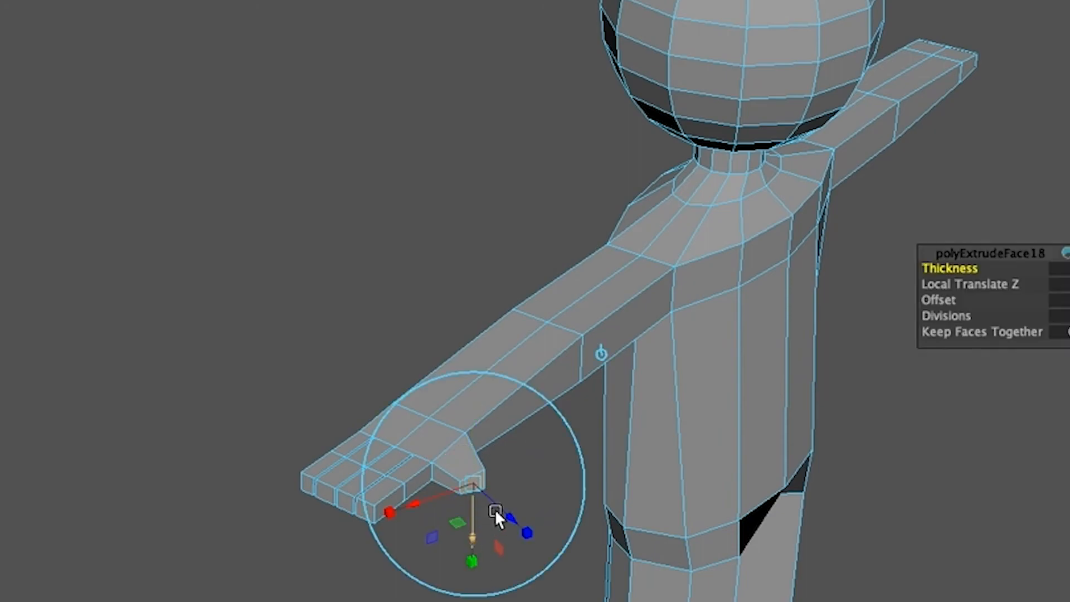
left_click_drag(517, 513, 513, 554)
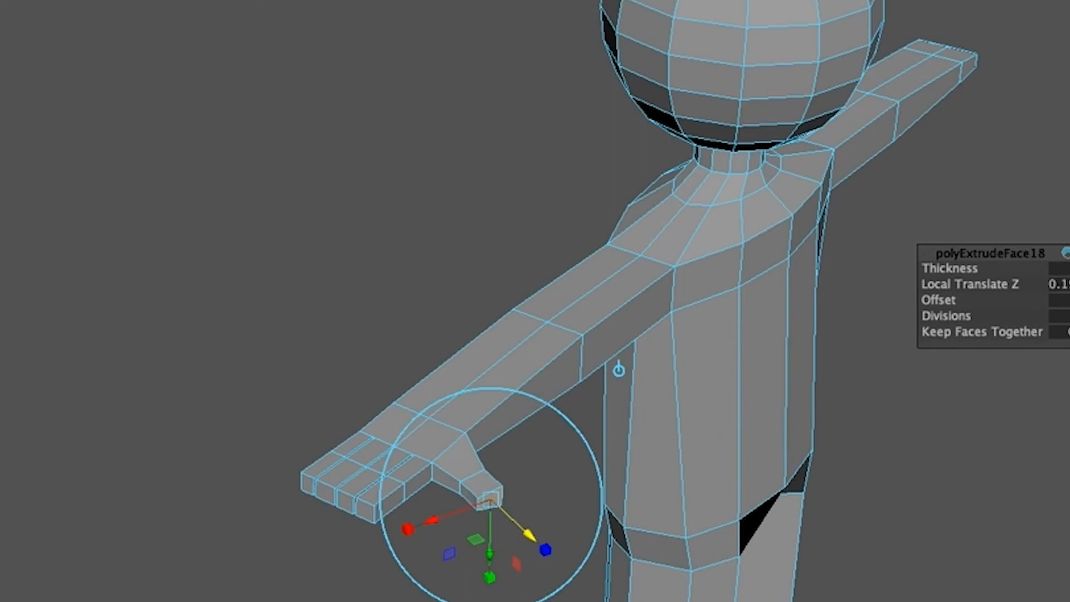
Step: Move the thumb tip face slightly downward, scale it down to taper the thumb, and clear the selection
scroll(513, 591, "up", 5)
middle_click_drag(527, 505, 501, 86, "alt")
left_click_drag(497, 308, 489, 395, "alt")
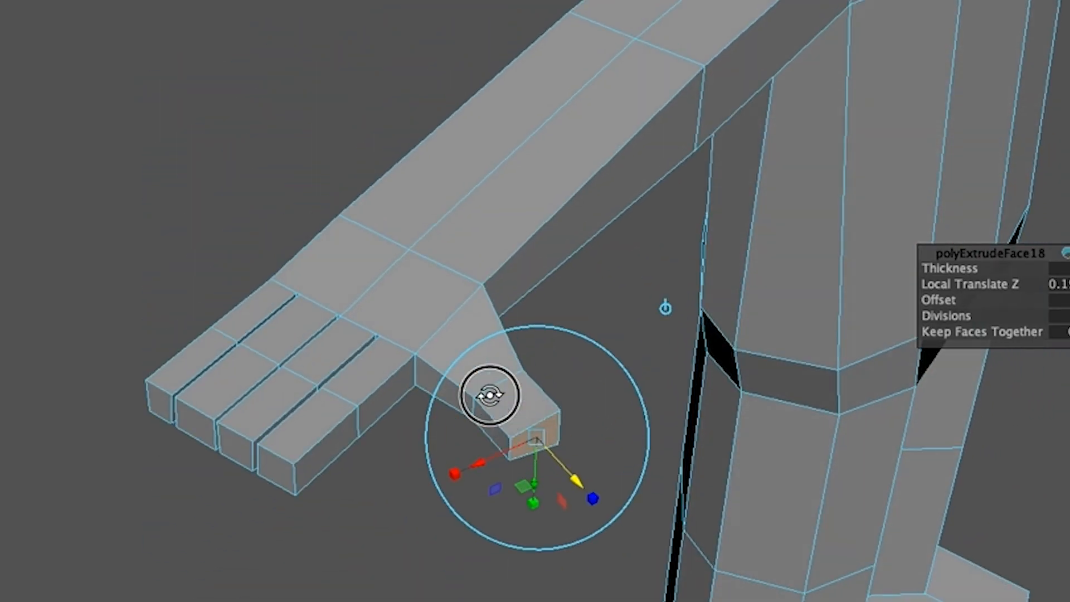
left_click_drag(534, 477, 534, 485)
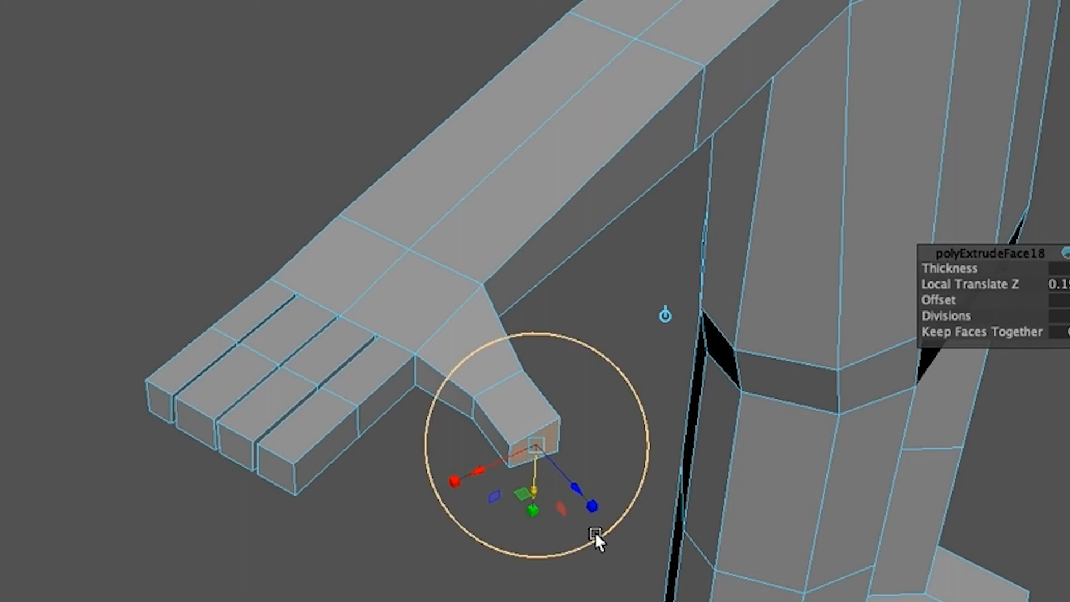
key("r")
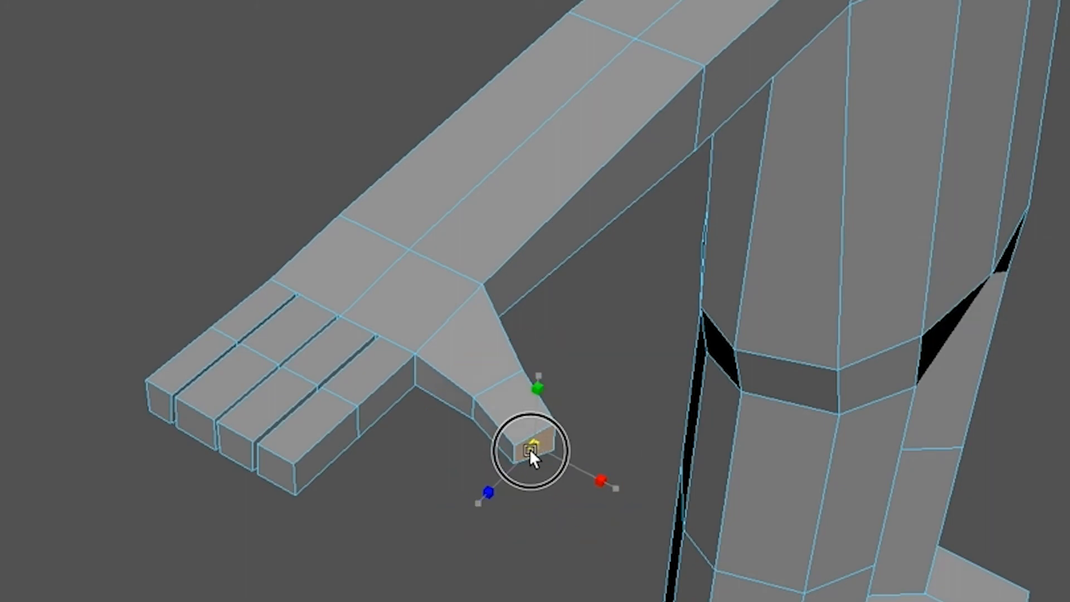
left_click_drag(530, 449, 530, 450)
left_click(574, 595)
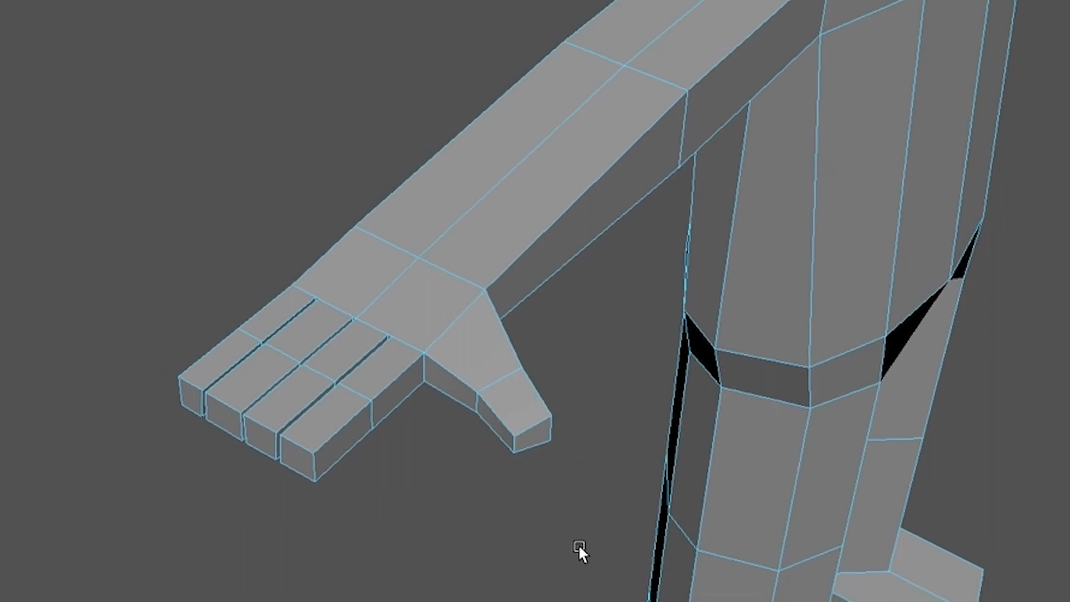
Step: Select the four wide finger faces on the opposite arm's end, leaving out the narrow gaps
left_click_drag(608, 524, 545, 433, "alt")
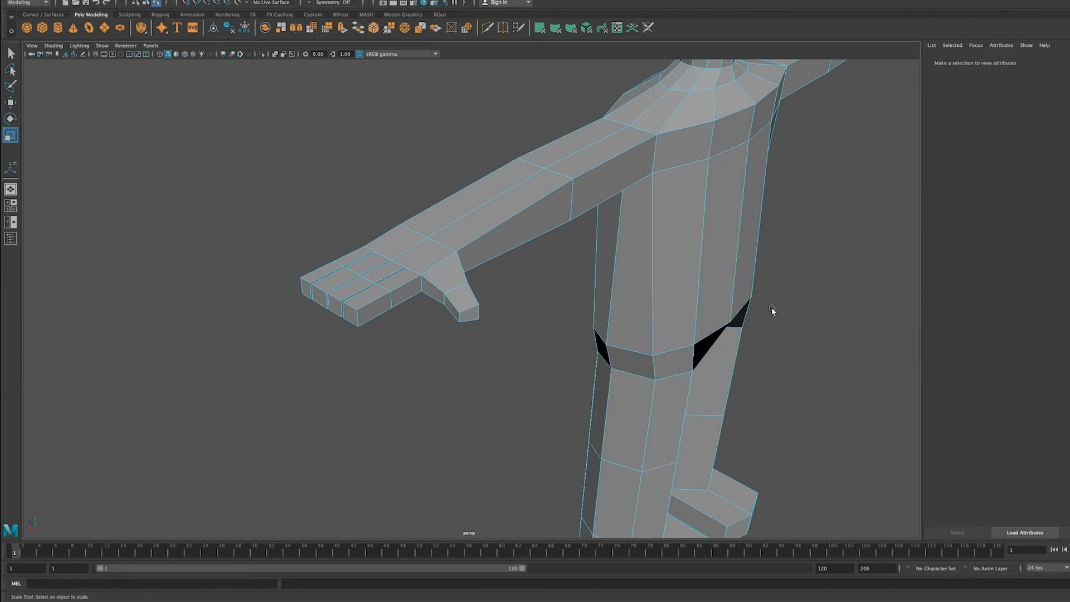
left_click_drag(772, 313, 607, 336, "alt")
scroll(629, 333, "down", 5)
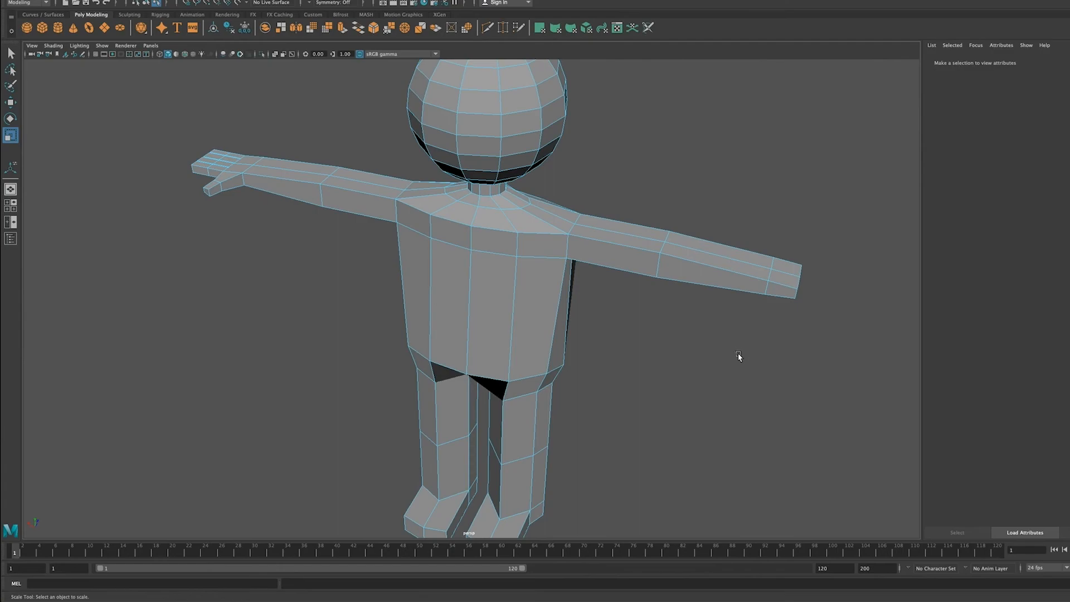
scroll(716, 336, "up", 1)
middle_click_drag(716, 337, 607, 301, "alt")
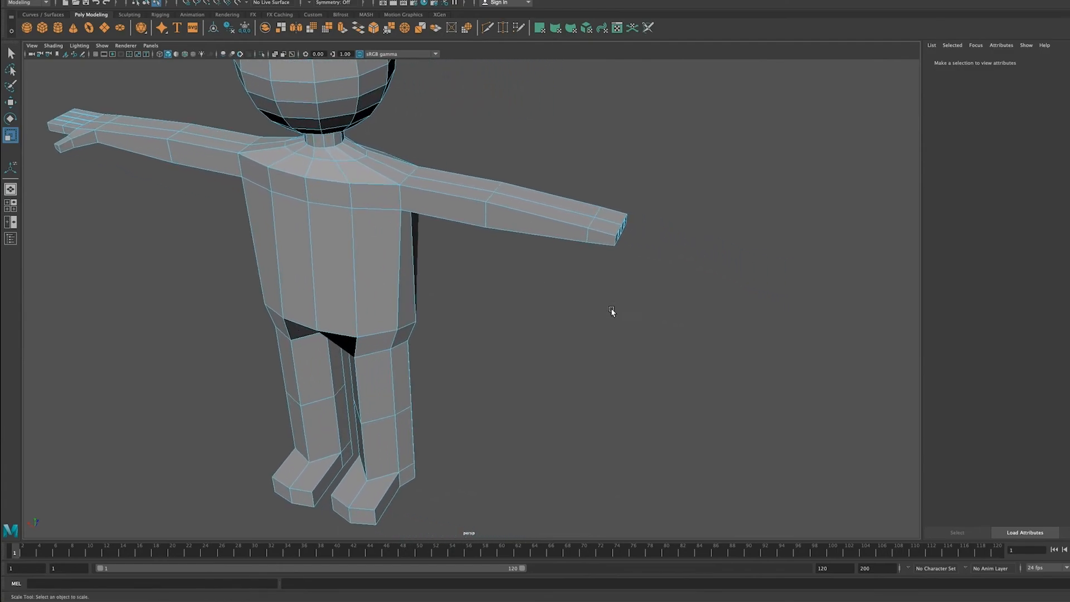
mouse_move(571, 332)
left_mouse_down("alt")
mouse_move(564, 316)
mouse_move(603, 333)
mouse_move(589, 334)
left_mouse_up("alt")
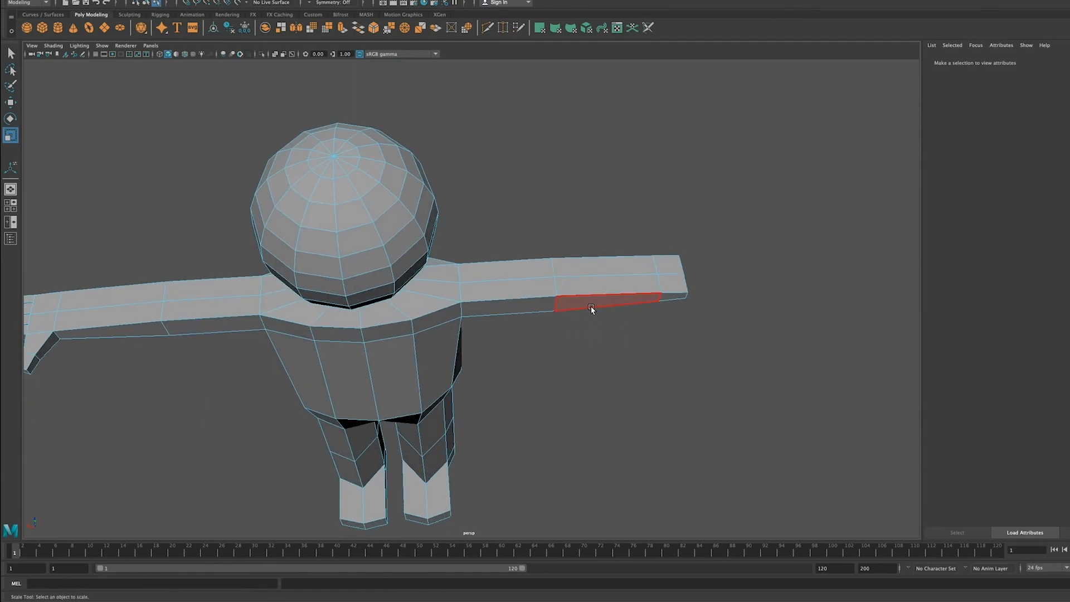
scroll(592, 310, "down", 4)
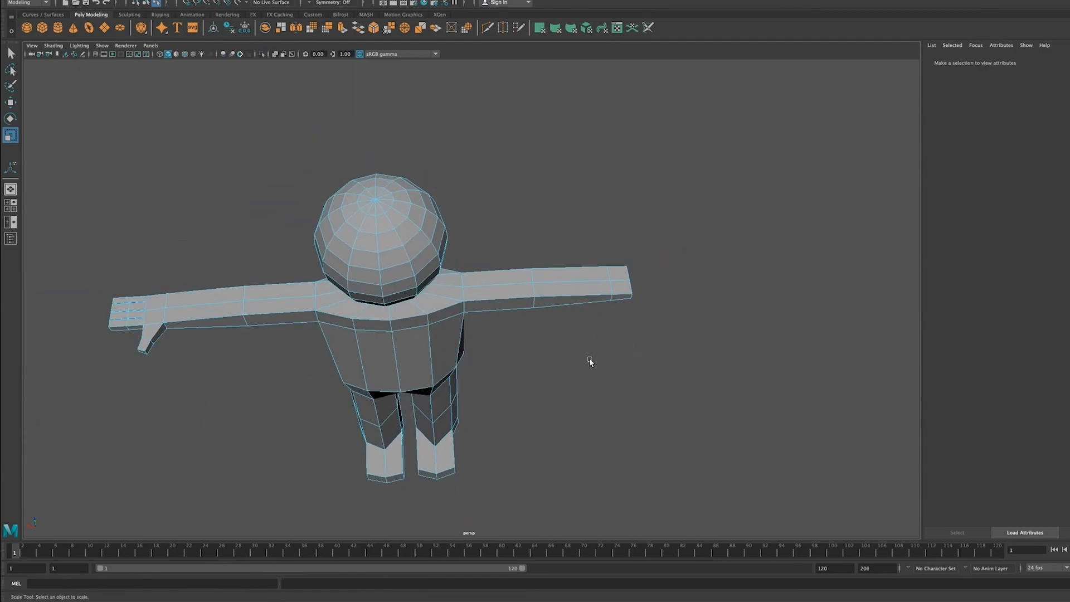
scroll(587, 362, "up", 4)
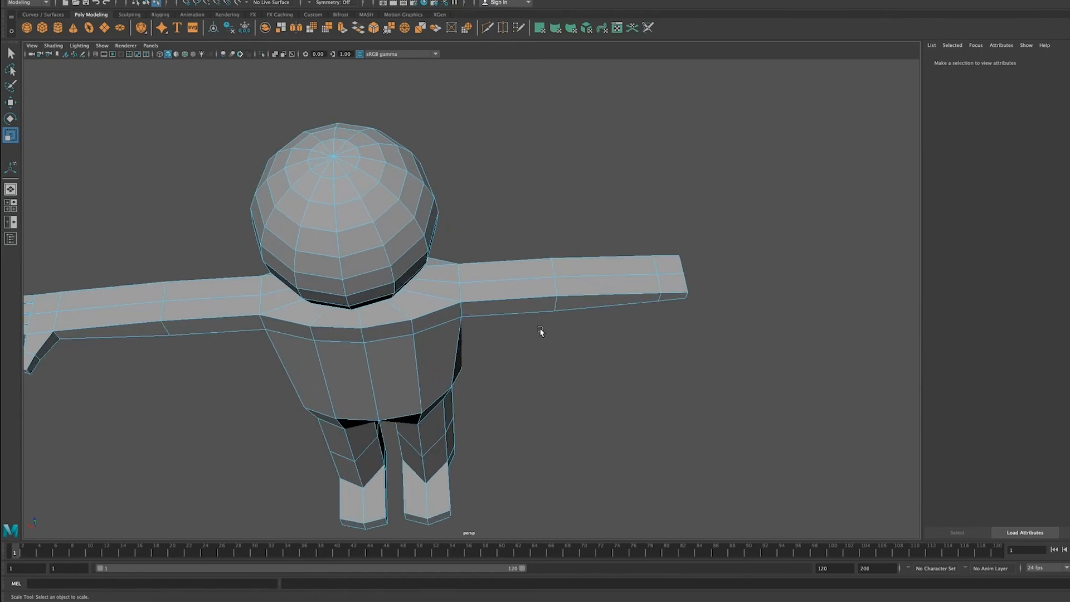
middle_click_drag(542, 327, 651, 305, "alt")
left_click_drag(646, 279, 591, 273, "alt")
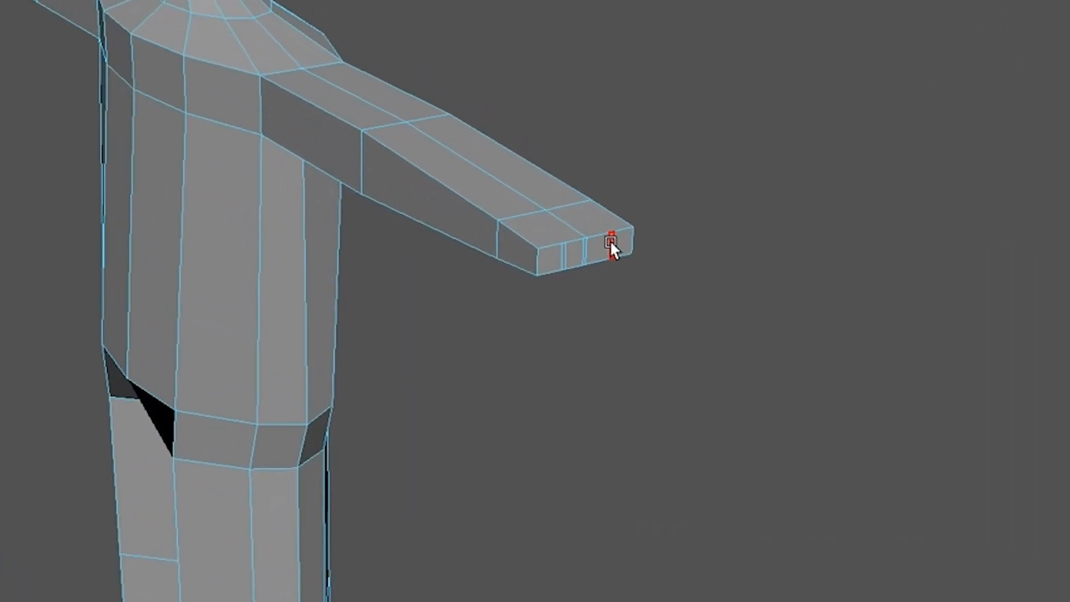
left_click(651, 257)
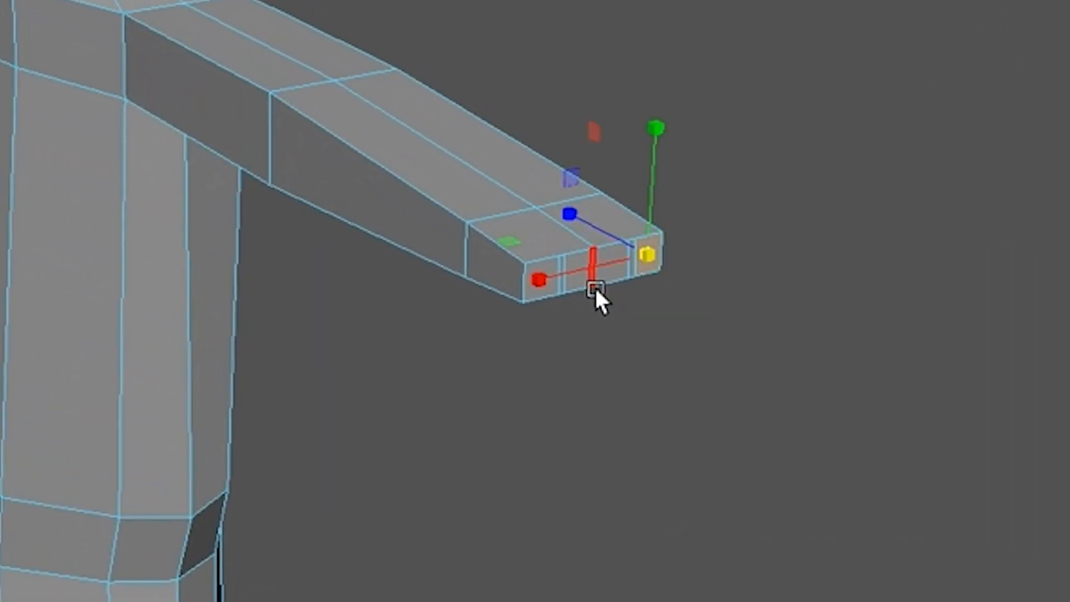
key("q")
left_click(613, 265, "shift")
left_click(577, 270, "shift")
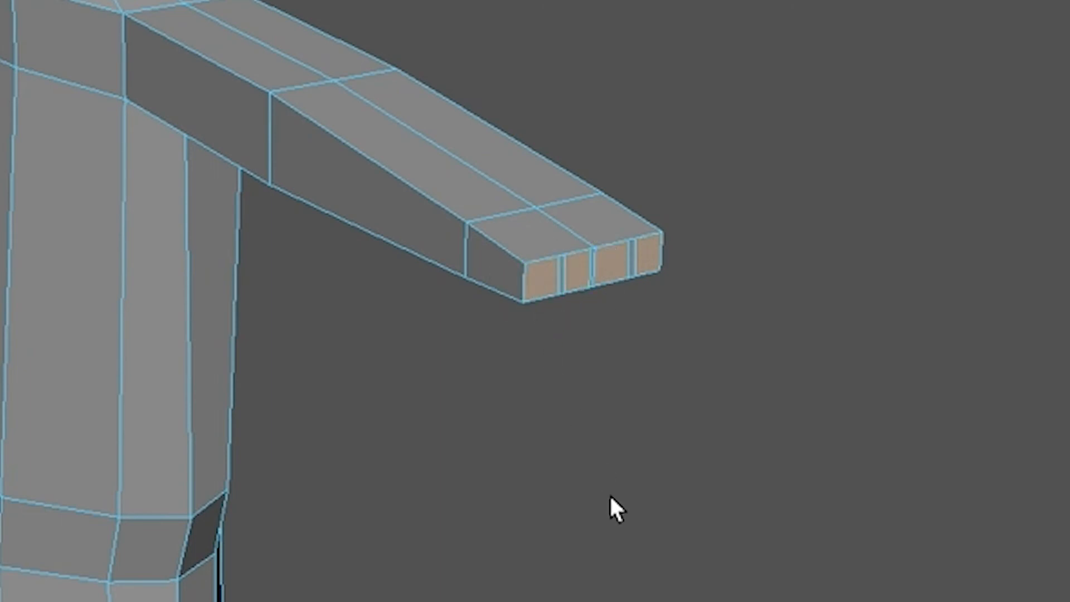
Step: Extrude the four finger faces outward and adjust them in the top view to match the other hand's first finger segment
key("ctrl+e")
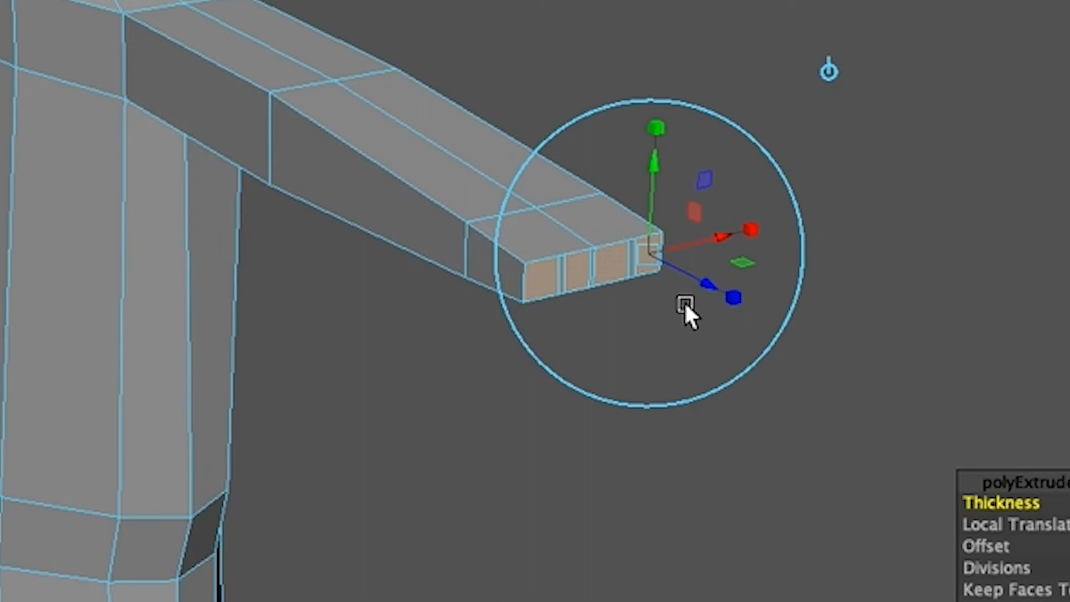
key("w")
left_click_drag(525, 219, 551, 256)
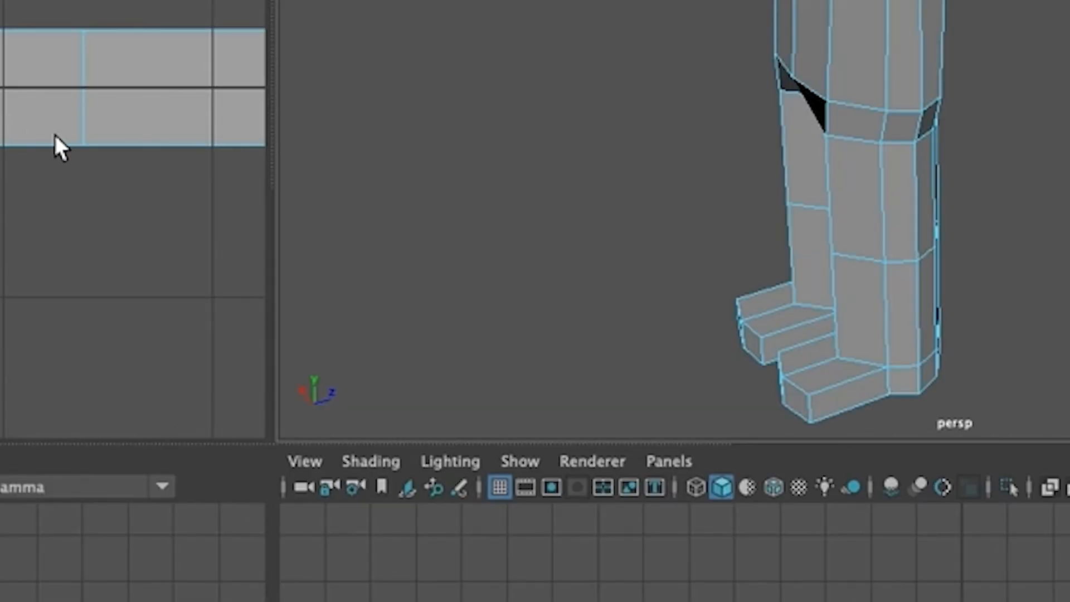
key("space")
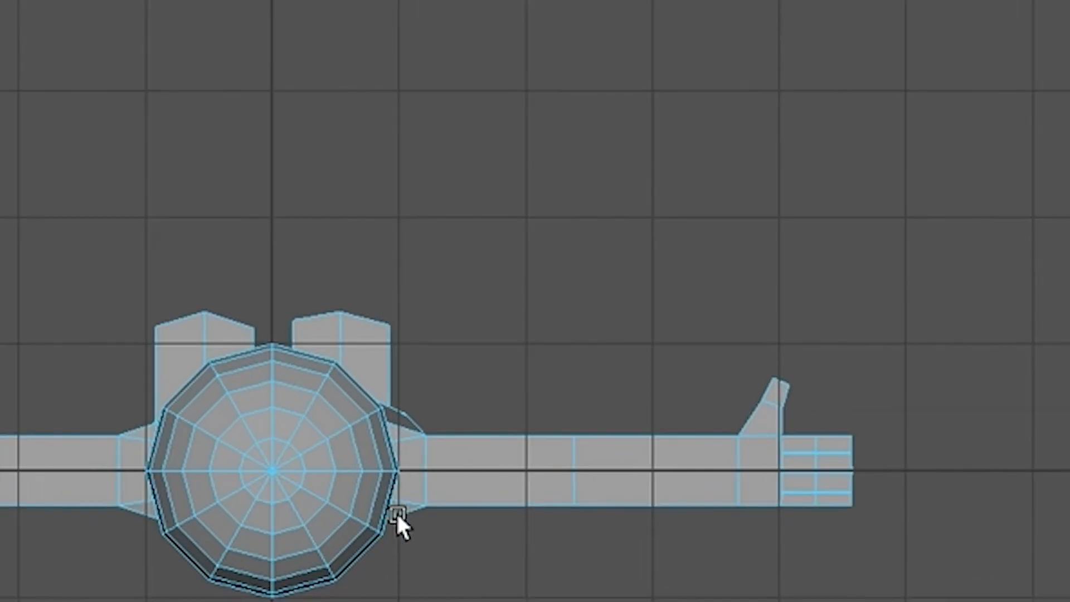
scroll(397, 514, "up", 2)
middle_click_drag(403, 516, 361, 374, "alt")
scroll(382, 410, "up", 1)
left_click(72, 330)
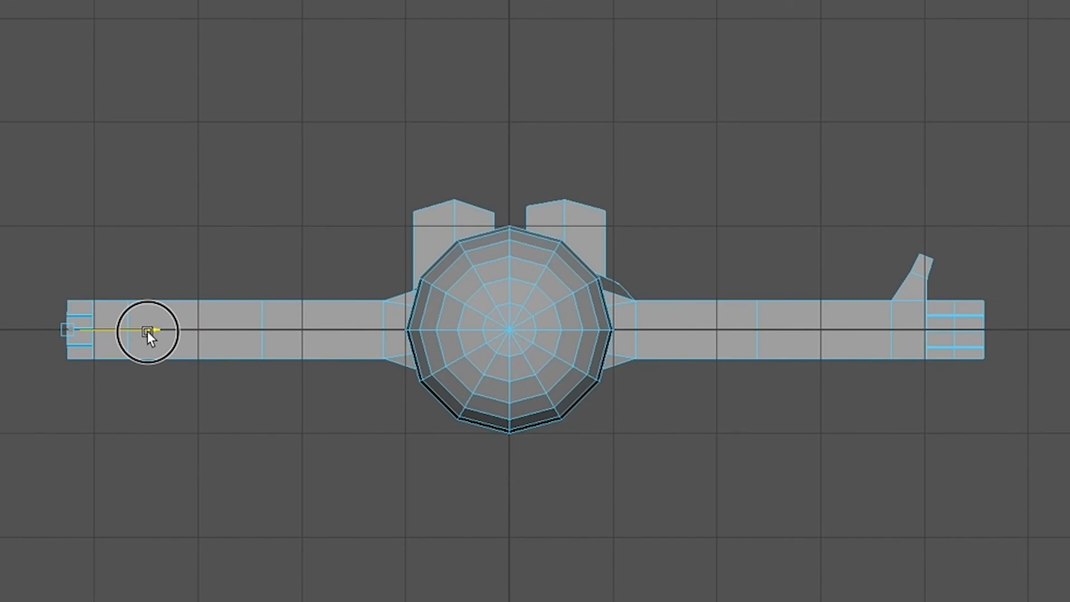
left_click_drag(147, 331, 143, 329)
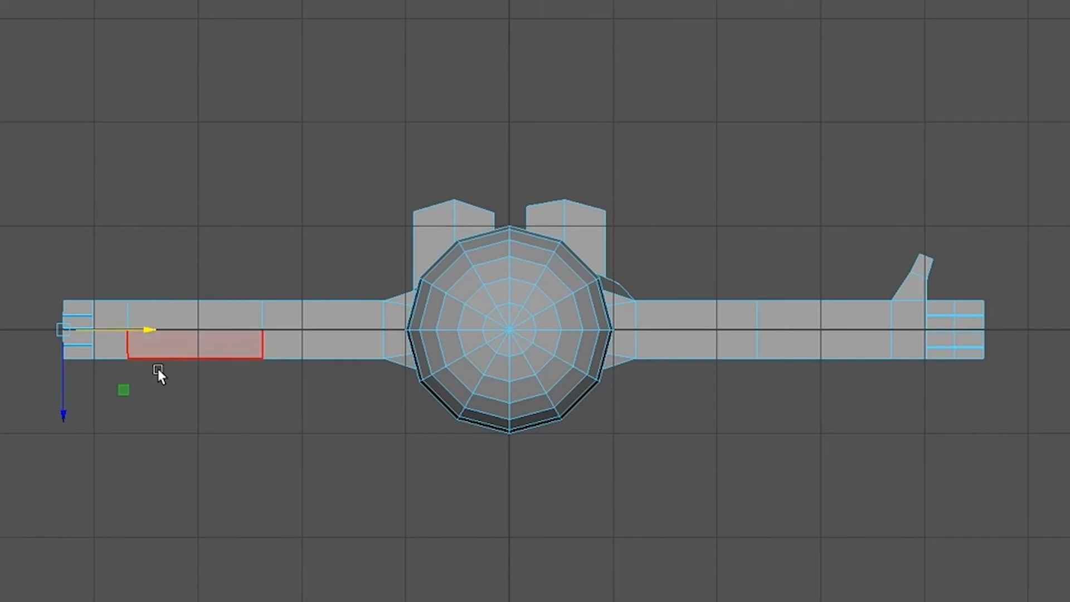
Step: Extrude the four finger end faces outward to add a second finger segment matching the other hand's finger length
key("ctrl+e")
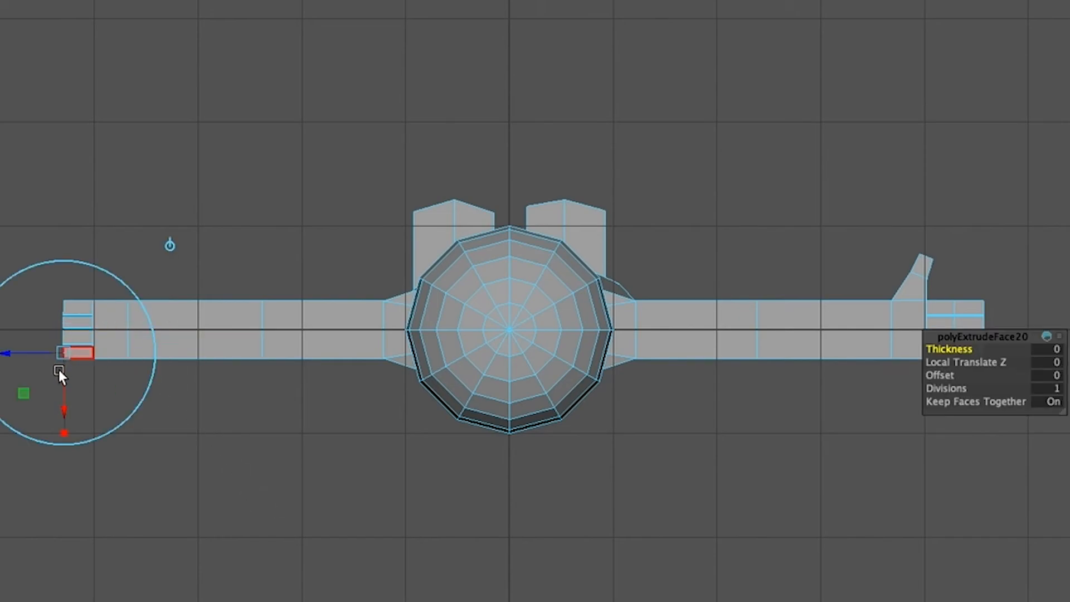
key("w")
left_click_drag(147, 329, 122, 326)
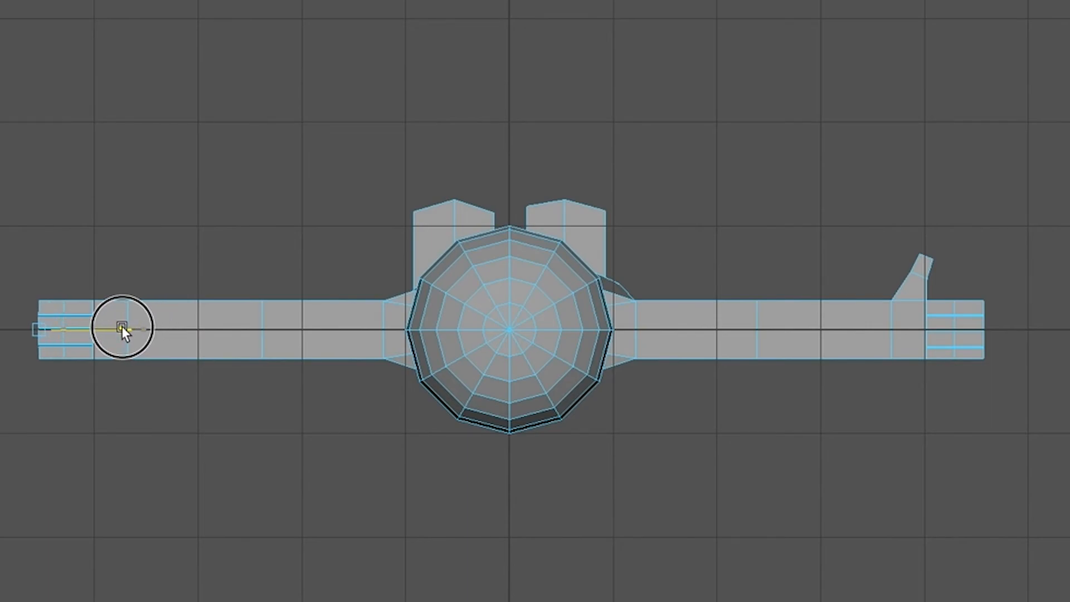
left_click_drag(122, 326, 119, 326)
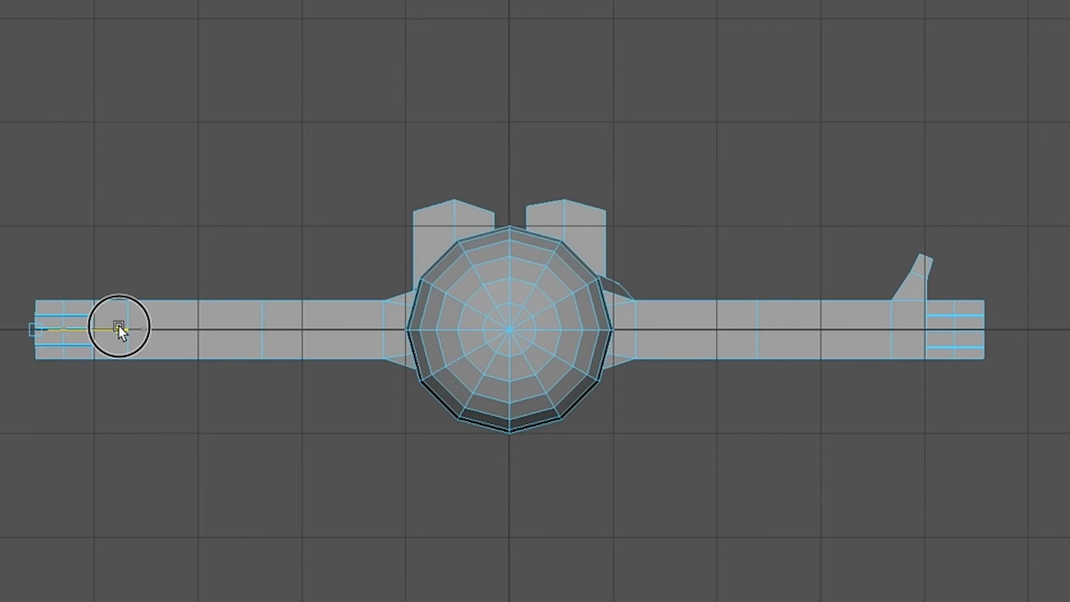
left_click_drag(119, 325, 118, 326)
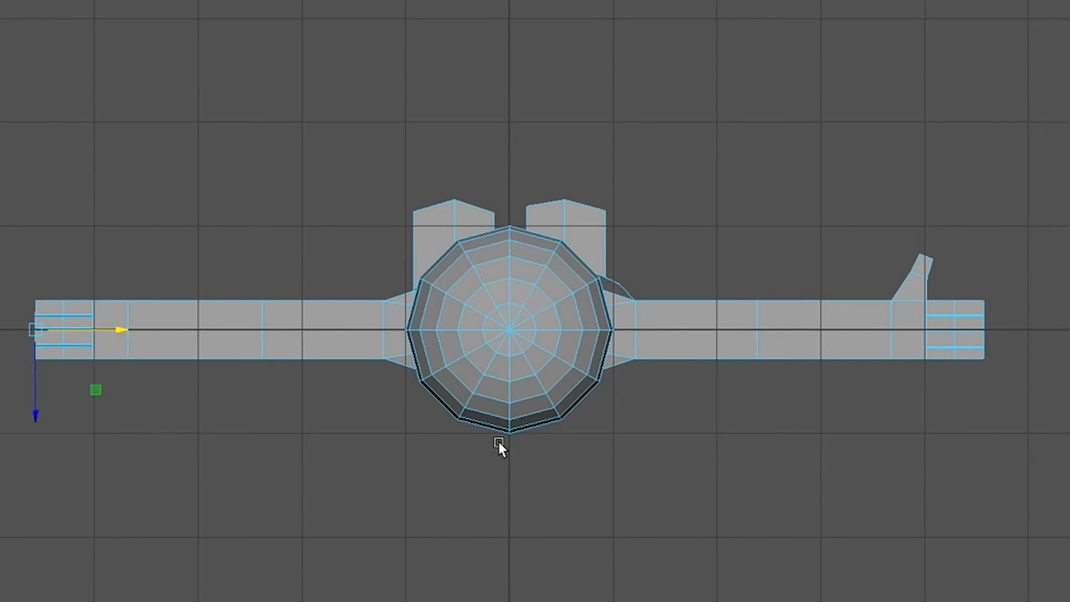
Step: Extrude the palm's front side face forward to form the thumb base, adjusting its length in the top view
key("space")
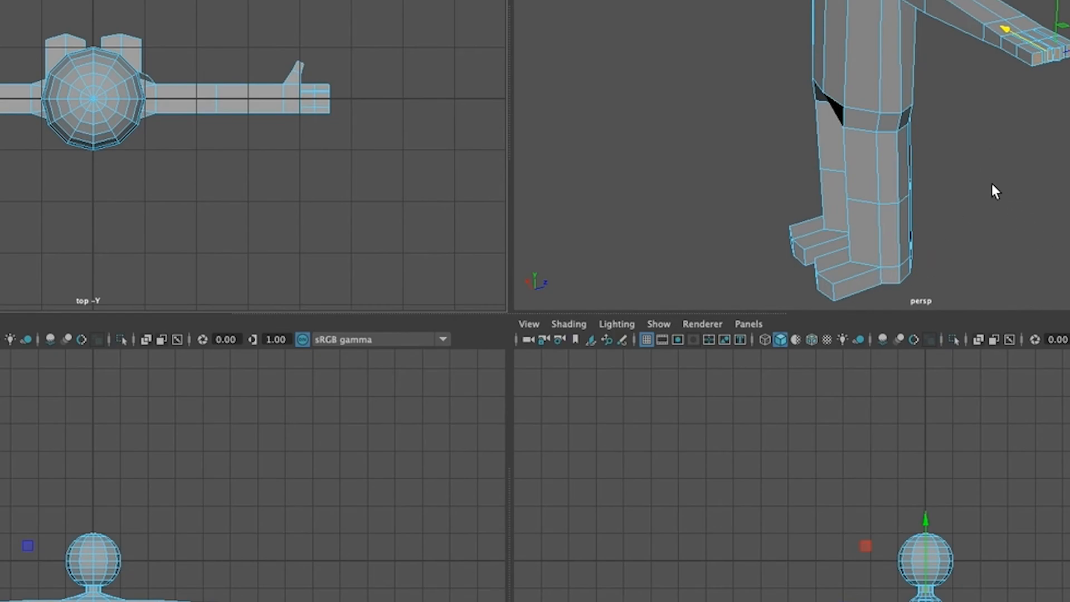
key("space")
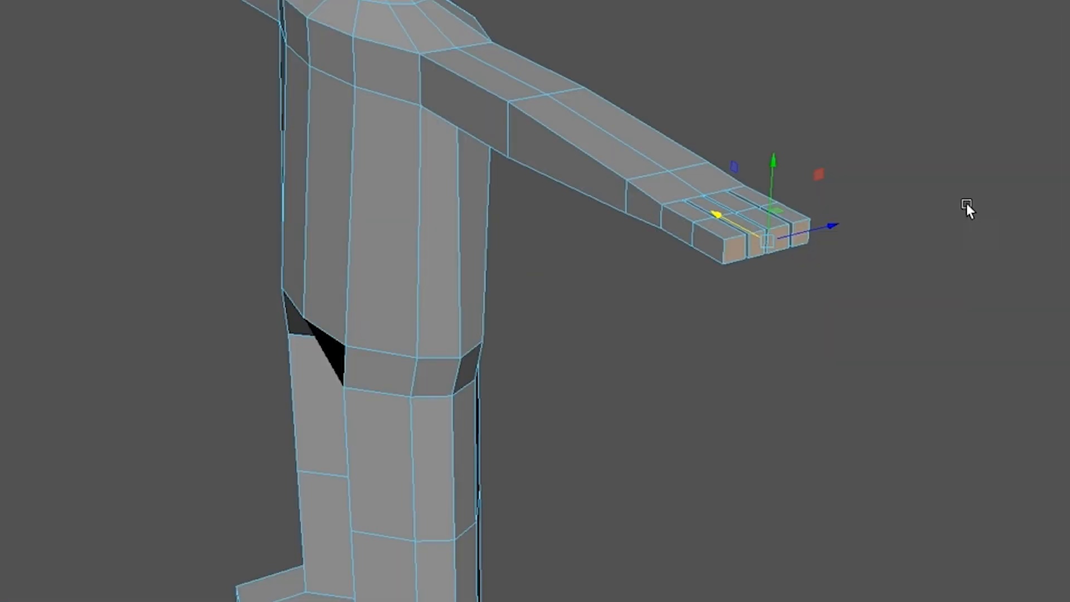
left_click(646, 209)
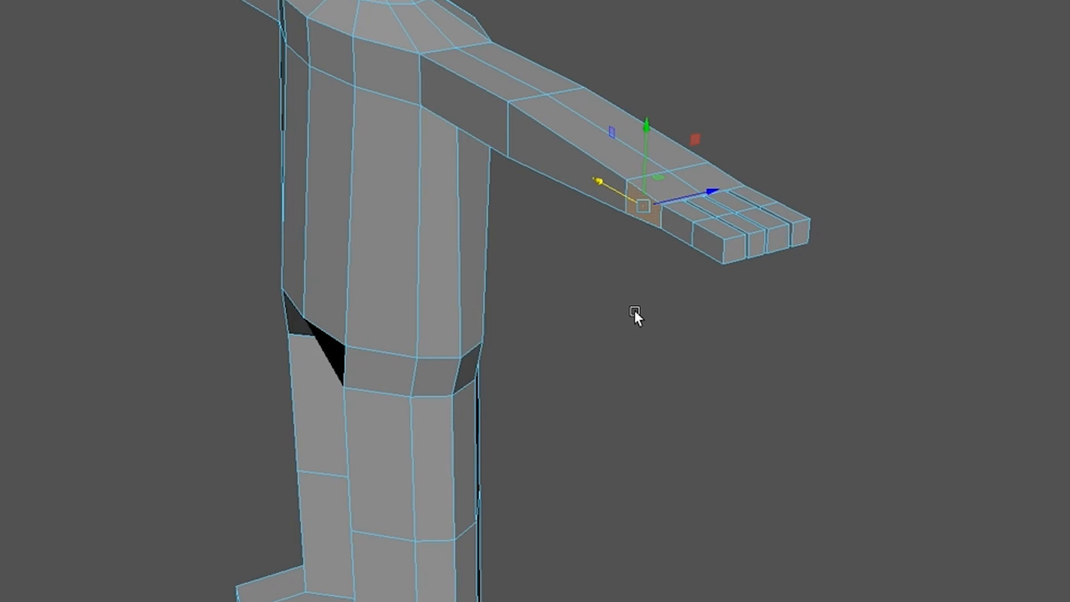
key("ctrl+e")
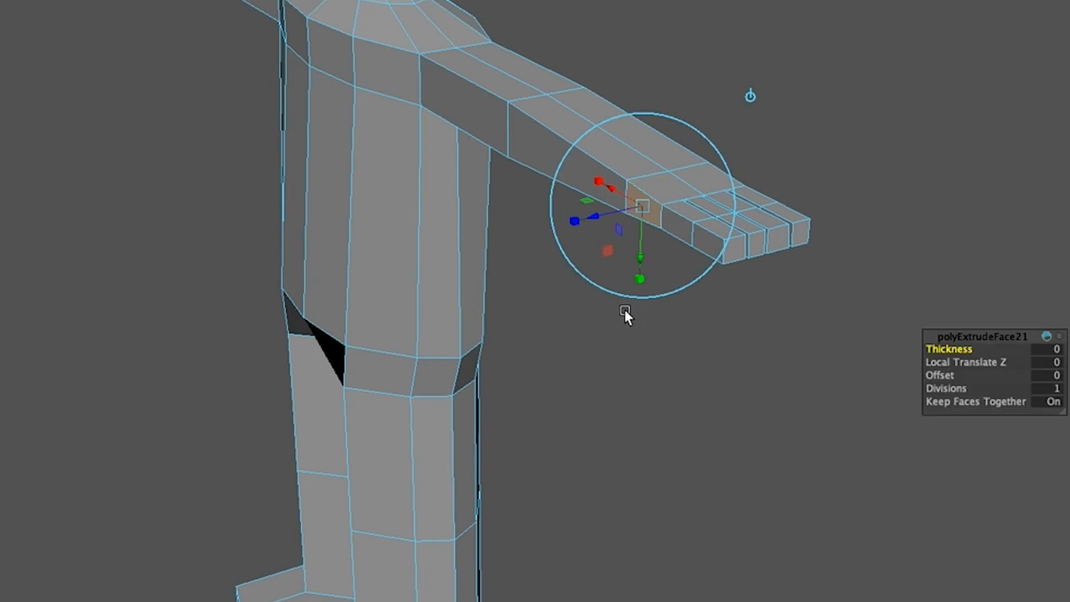
key("w")
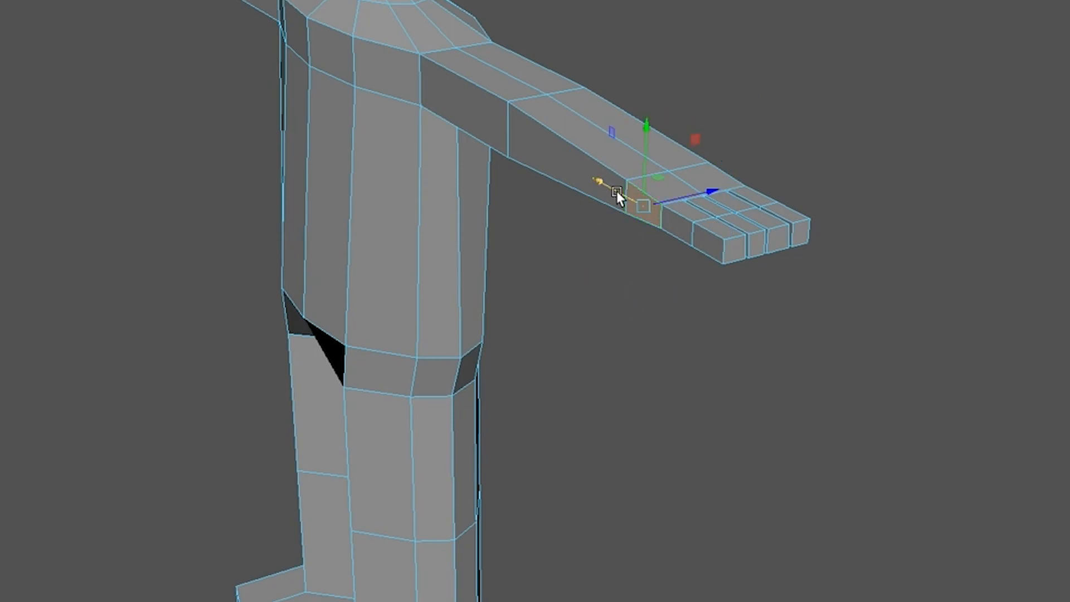
left_click_drag(711, 192, 693, 198)
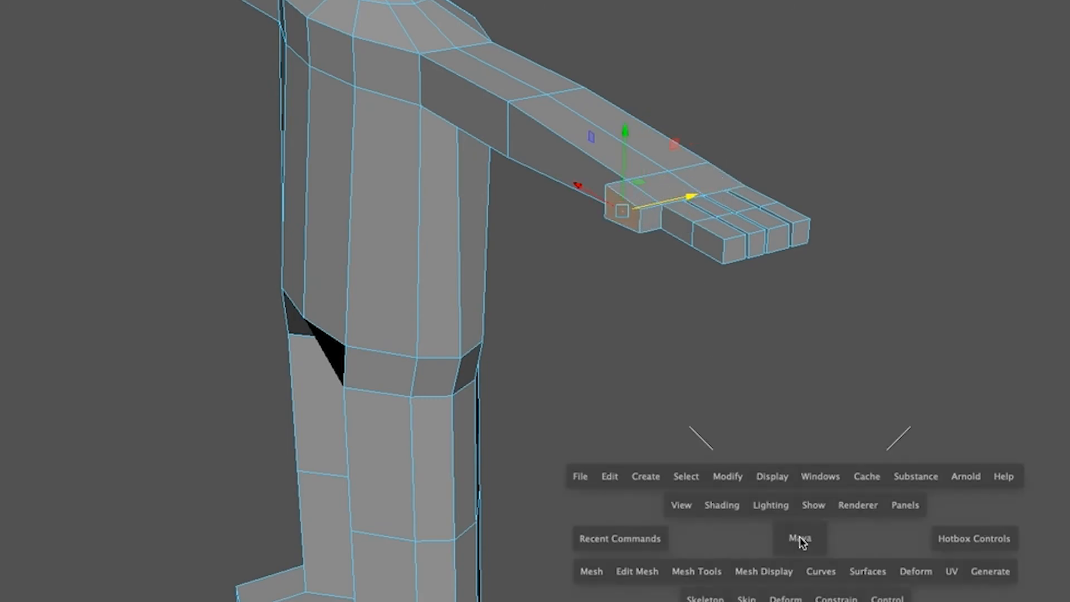
key("space")
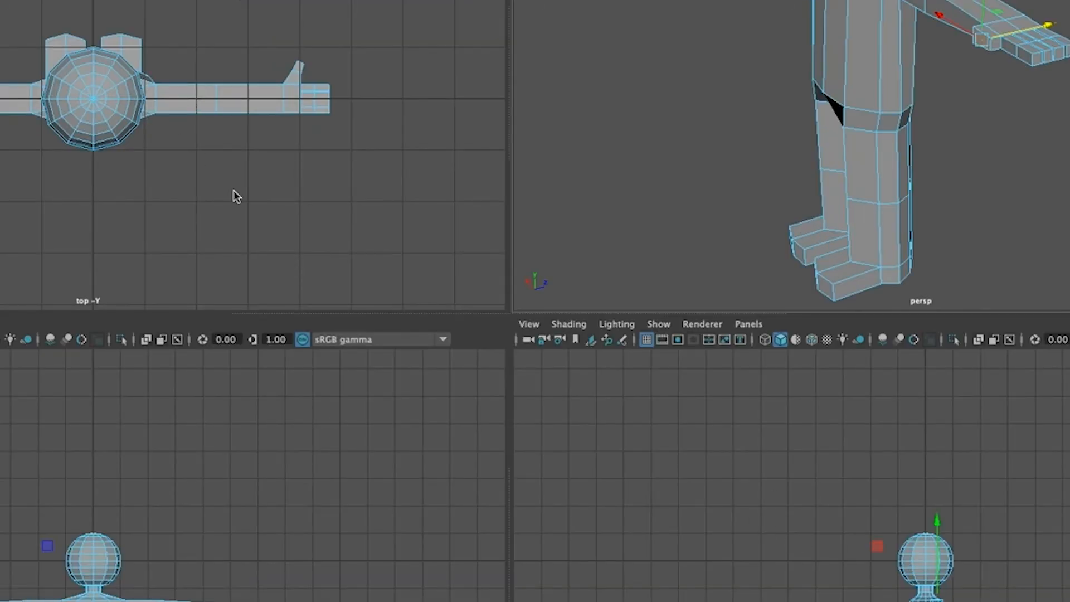
key("space")
key("a")
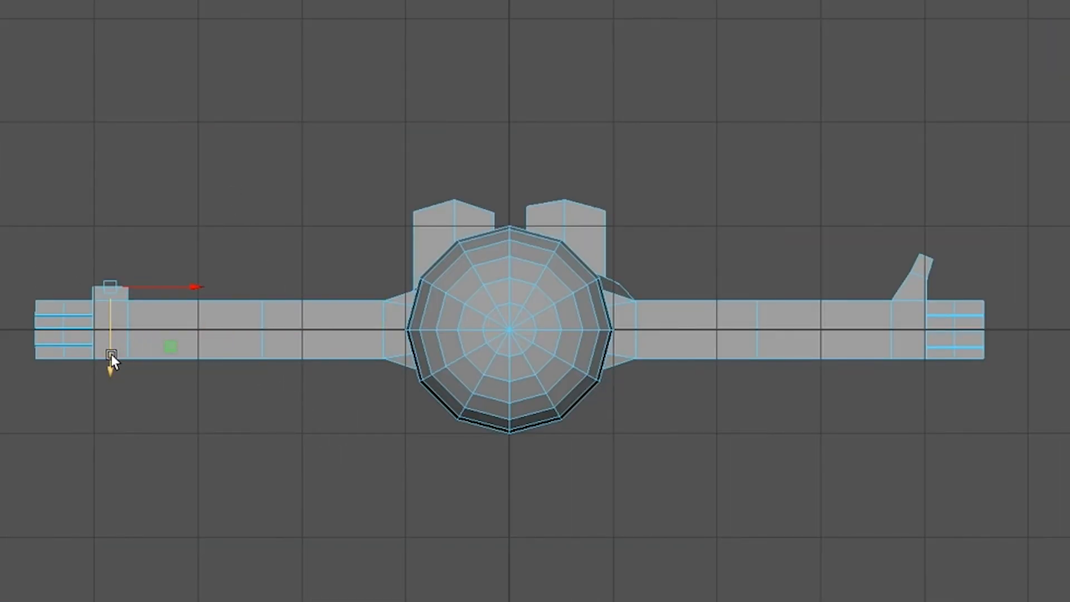
left_click_drag(111, 363, 110, 340)
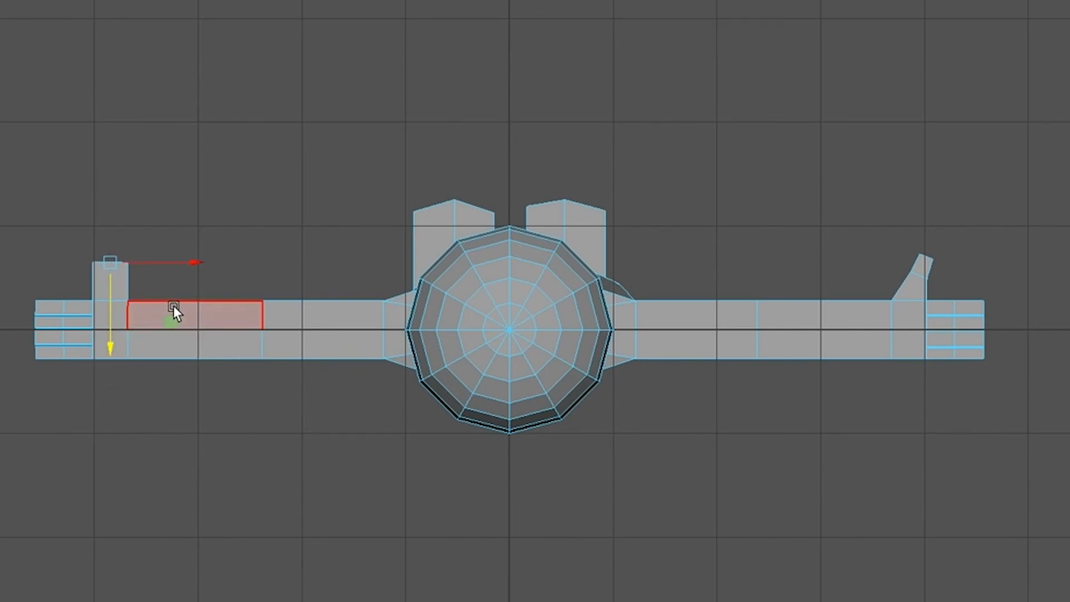
Step: Scale down the thumb's end face, rotate it, and shift it toward the fingers to mirror the other thumb's angle
key("r")
left_click_drag(107, 255, 99, 260)
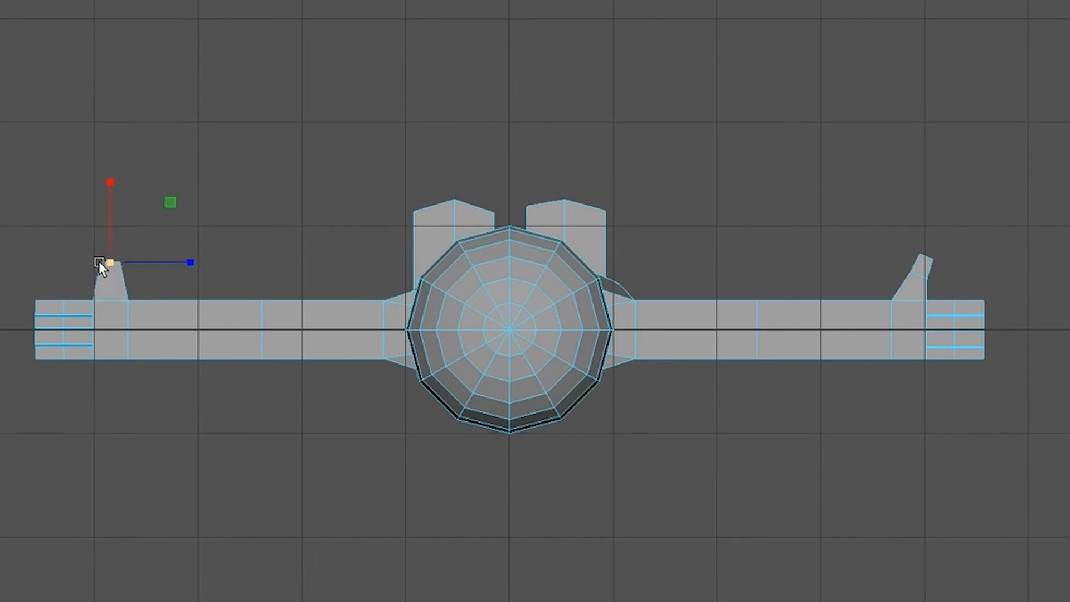
key("e")
left_click_drag(176, 229, 175, 208)
key("w")
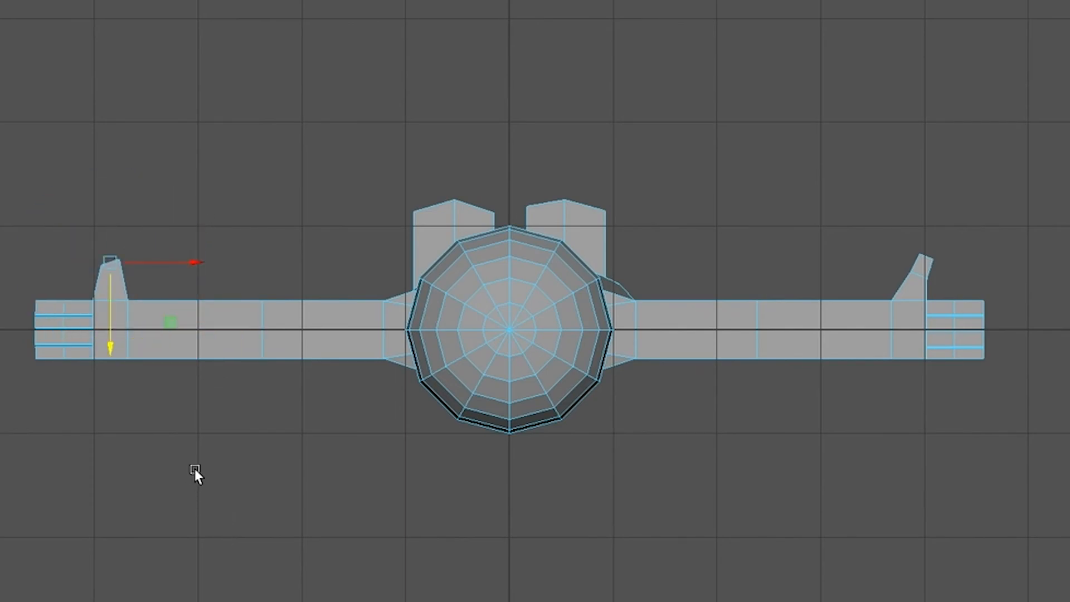
left_click_drag(193, 266, 179, 265)
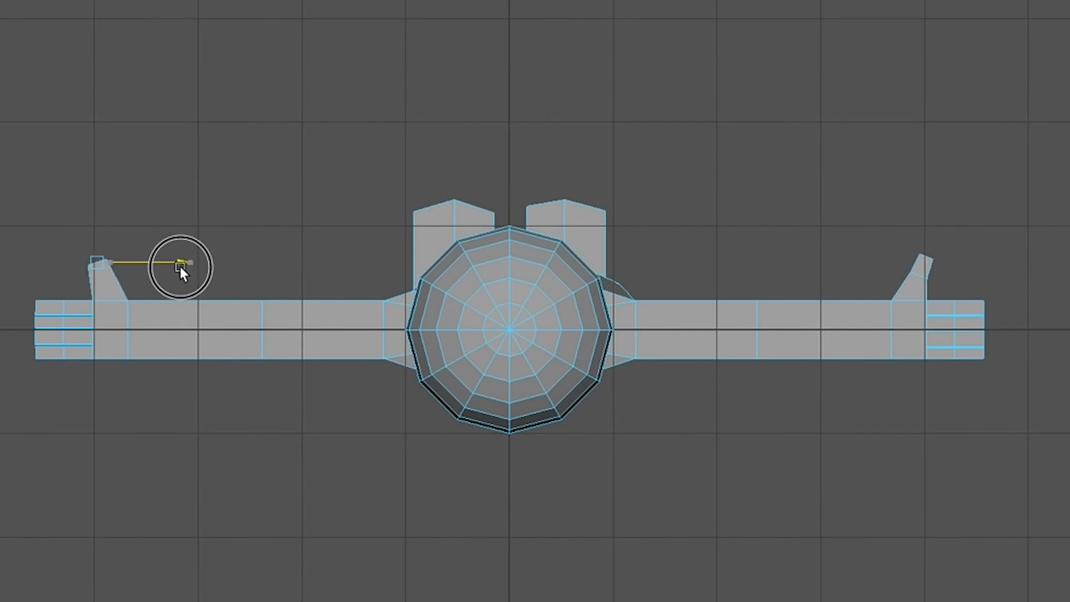
left_click_drag(179, 267, 180, 266)
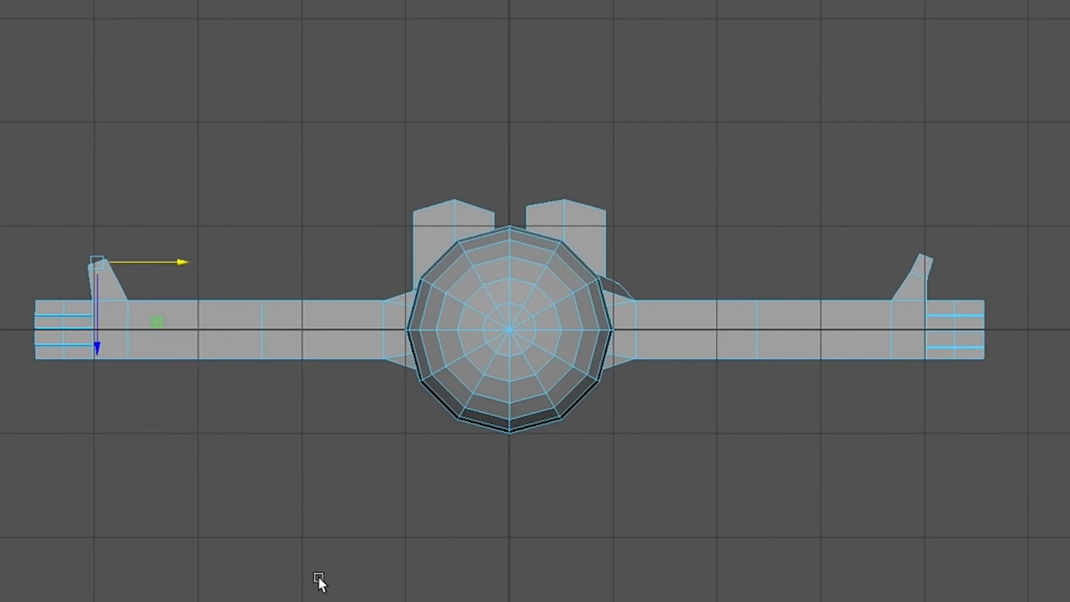
Step: Extrude the thumb's end face outward as a second thumb segment and taper its tip
key("ctrl+e")
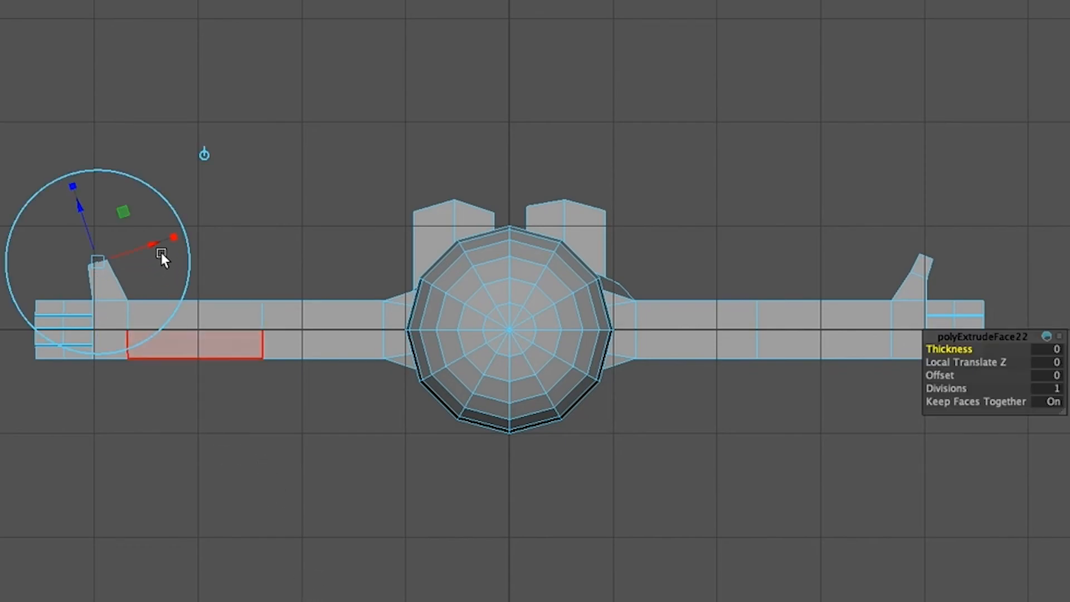
left_click_drag(76, 215, 71, 188)
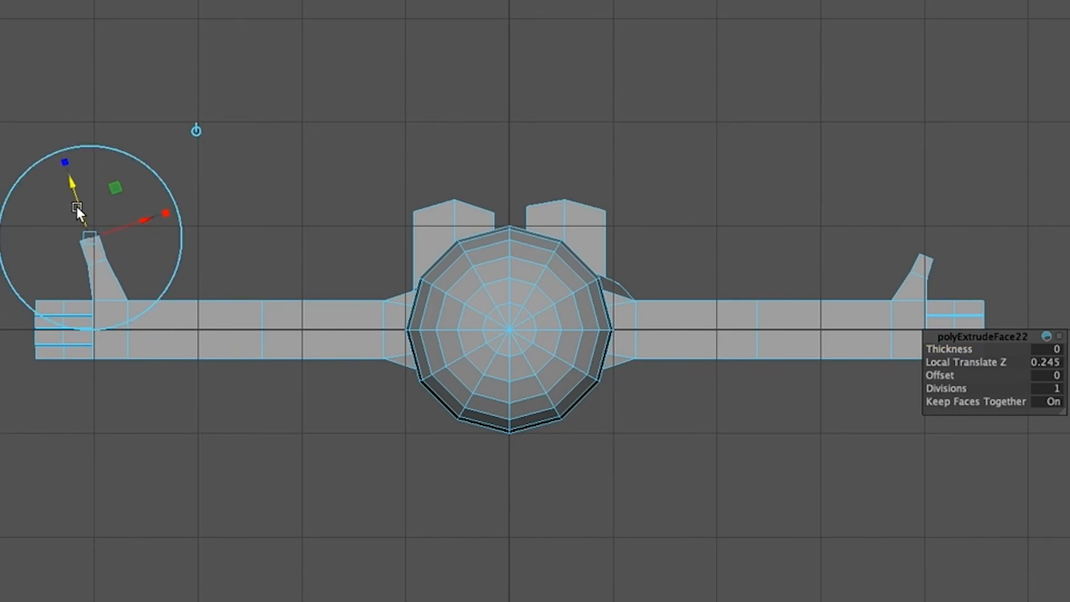
key("w")
left_click_drag(88, 236, 87, 236)
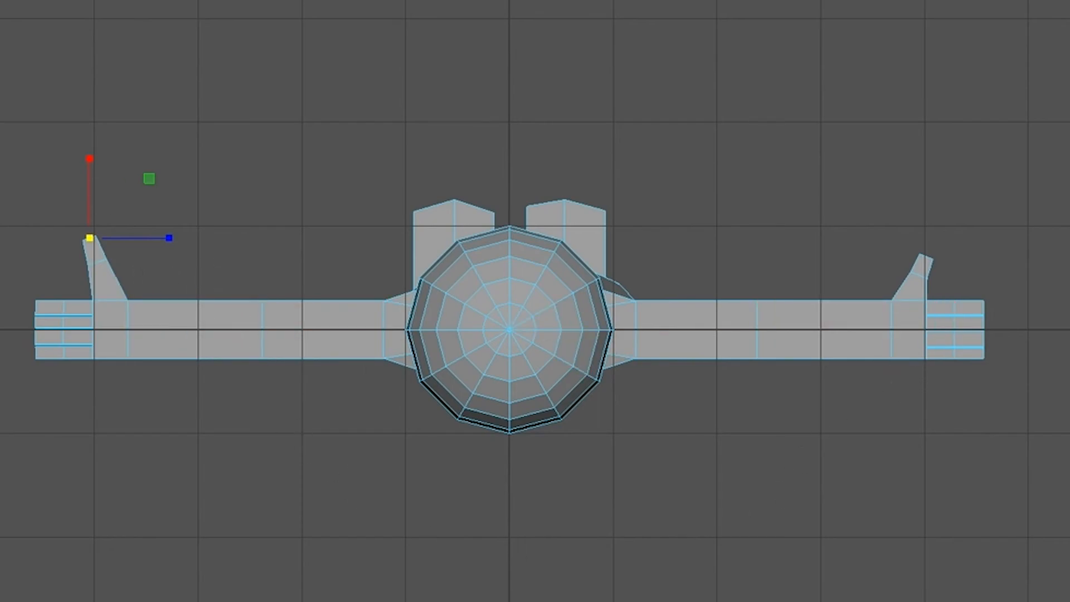
Step: Compare both thumbs in the perspective view and slightly adjust the new thumb's tip face
key("space")
key("space")
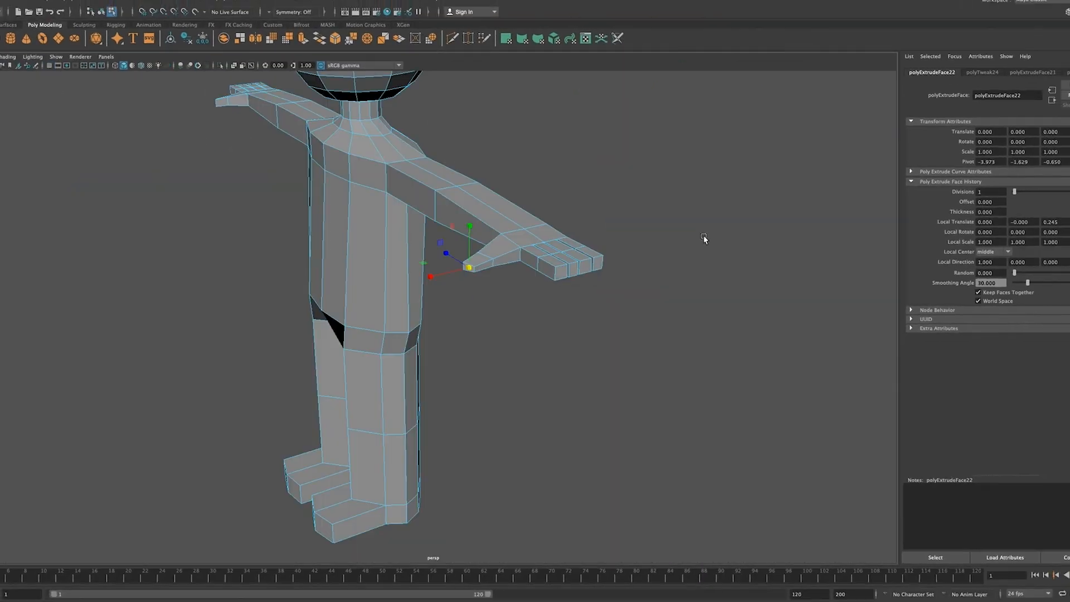
left_click_drag(464, 370, 530, 390, "alt")
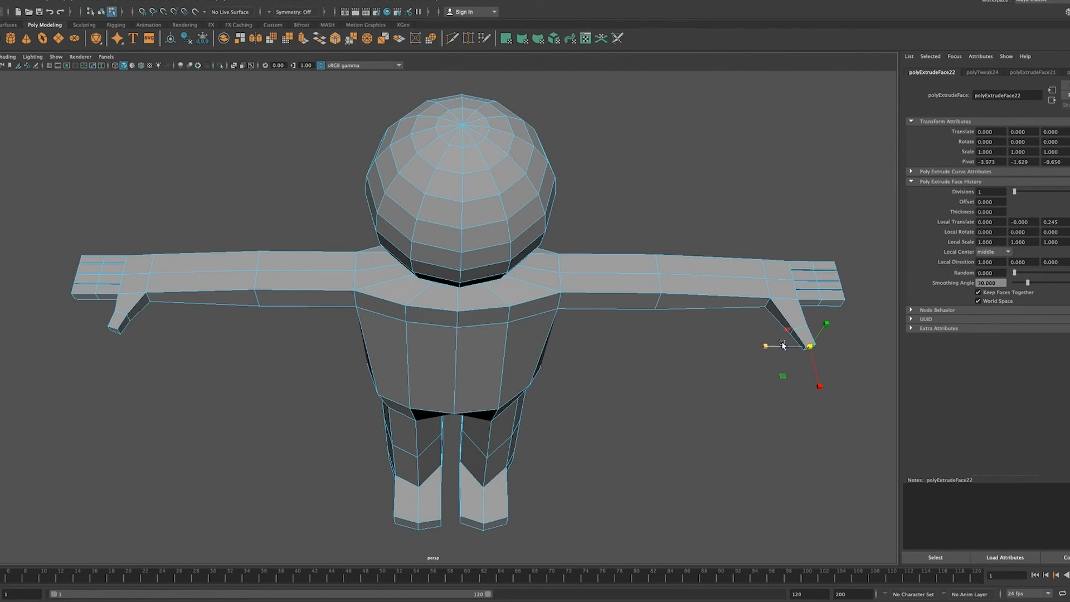
mouse_move(812, 406)
left_mouse_down("alt")
mouse_move(803, 396)
mouse_move(801, 408)
left_mouse_up("alt")
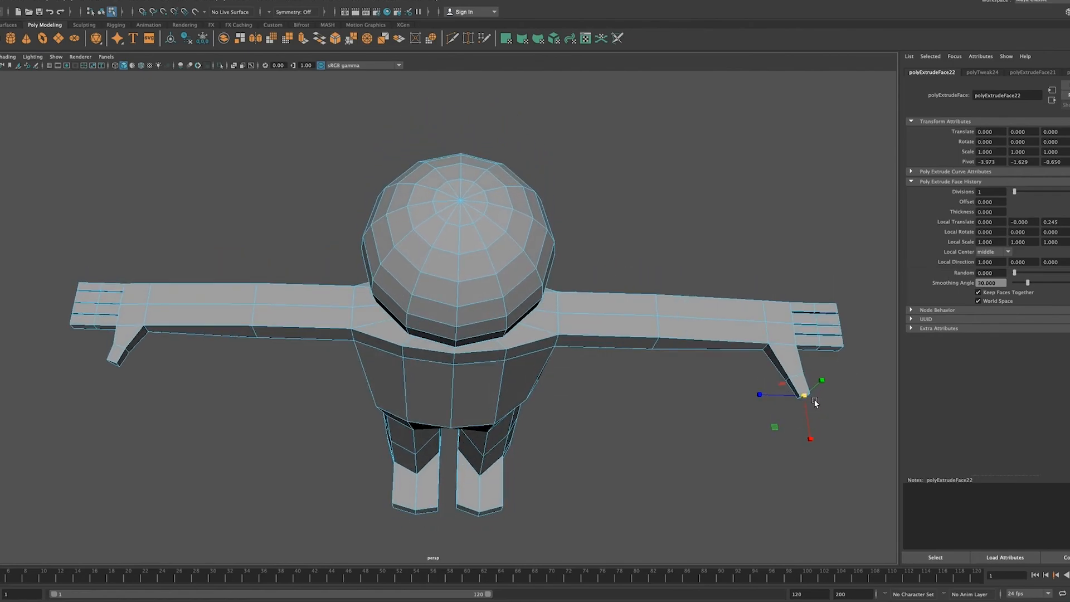
key("w")
left_click_drag(805, 395, 805, 397)
Step: Switch to vertex selection, select the vertices of the thumb's outer segment, and move them slightly upward
right_click(785, 327)
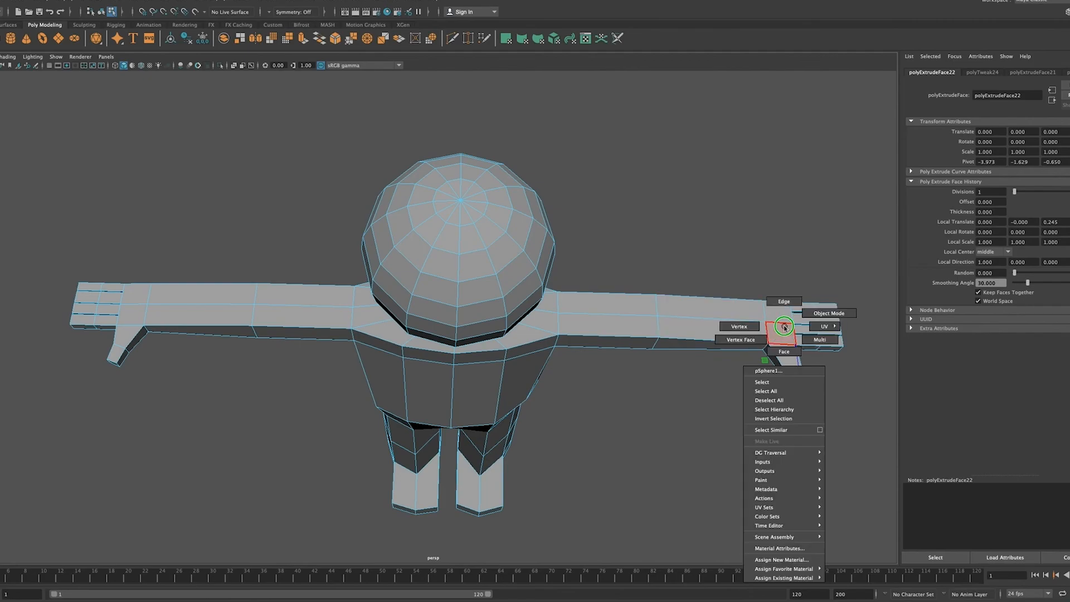
left_click(740, 326)
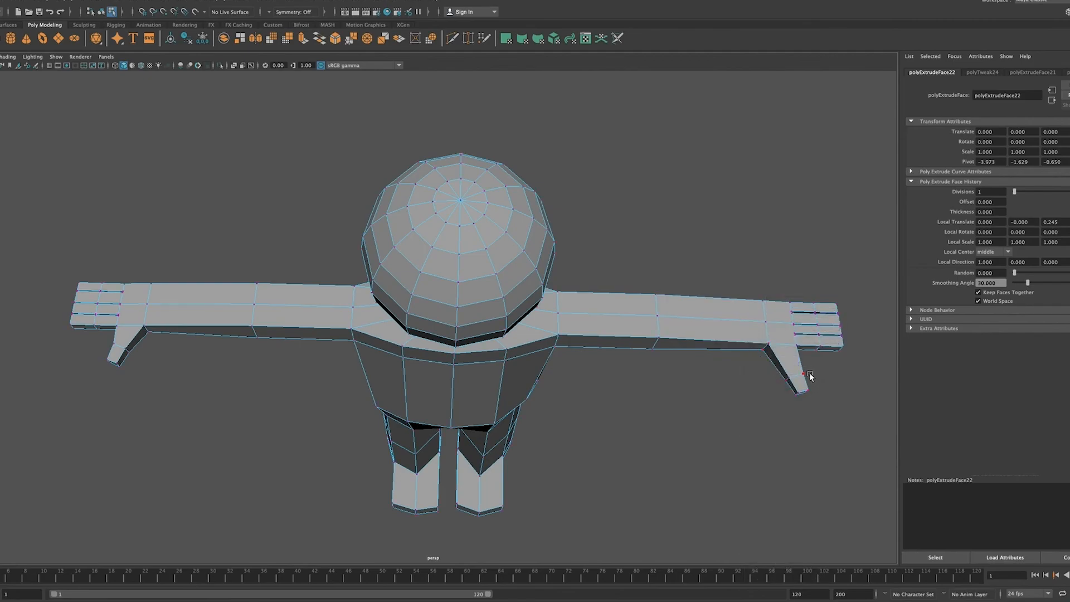
left_click(819, 394)
left_click_drag(825, 363, 781, 404)
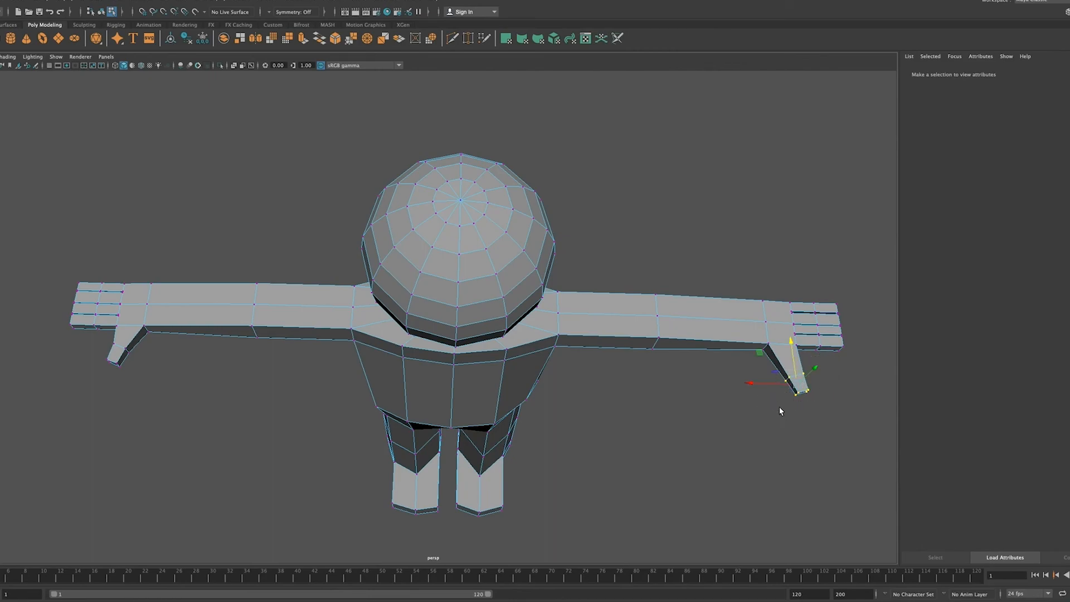
left_click_drag(791, 343, 789, 336)
Step: Fine-tune the position and rotation of the selected thumb vertices as seen from above, and clear the selection
left_click_drag(774, 557, 764, 571, "alt")
left_click(732, 461)
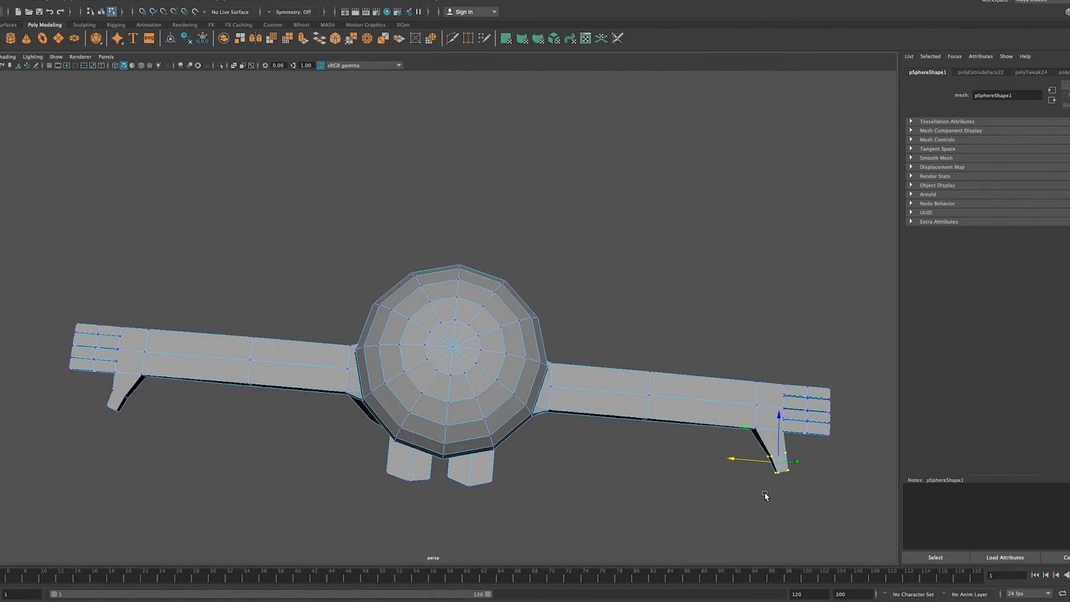
key("e")
left_click_drag(749, 493, 752, 494)
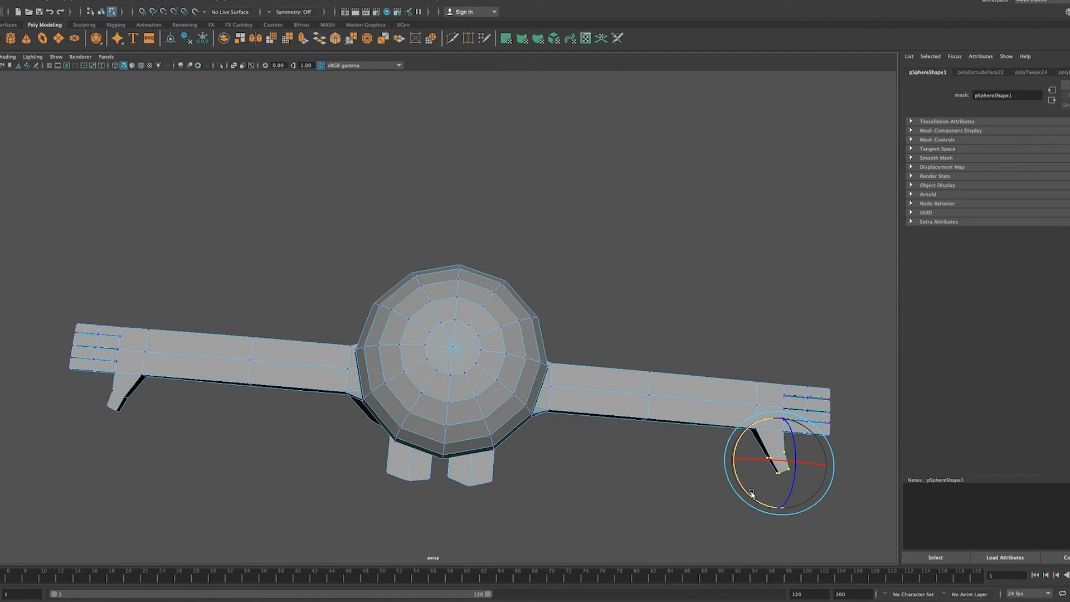
left_click(765, 297)
Step: Return to object mode with the whole character selected and shown from the front
left_click_drag(640, 562, 628, 477, "alt")
scroll(629, 508, "down", 5)
scroll(622, 508, "up", 2)
scroll(629, 482, "down", 3)
middle_click_drag(606, 413, 610, 446, "alt")
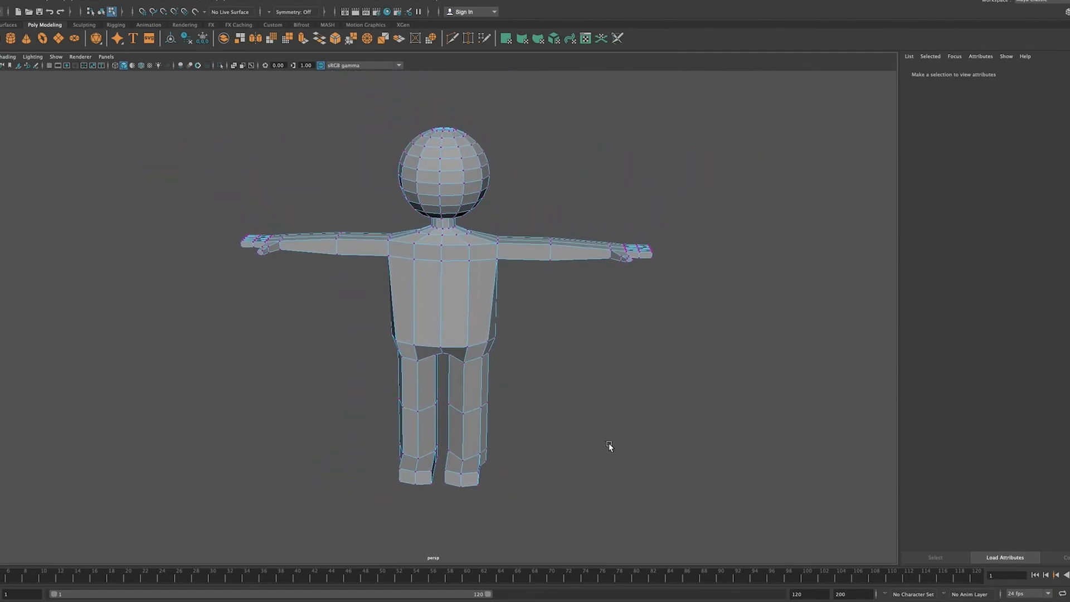
right_click_drag(460, 326, 482, 313)
key("q")
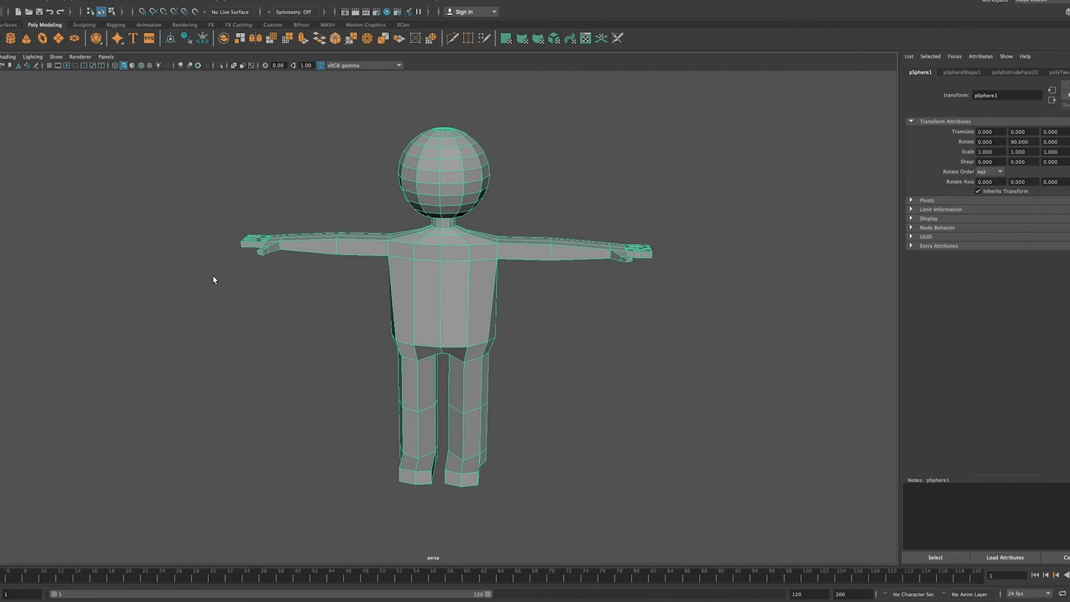
Step: Preview the character as a smoothed mesh without selection highlighting and inspect its overall shape
key("3")
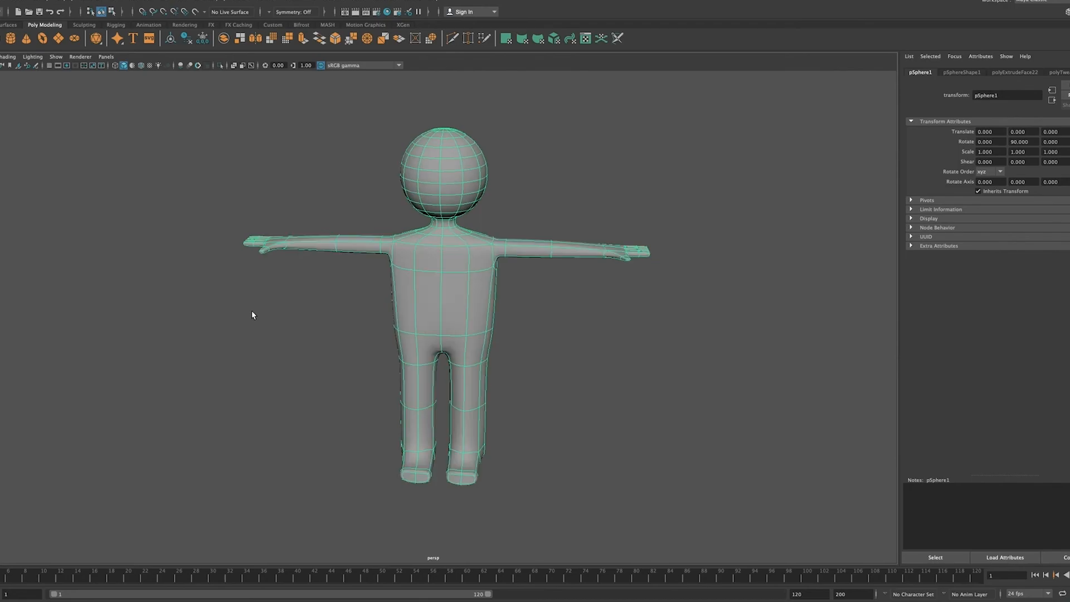
left_click(275, 317)
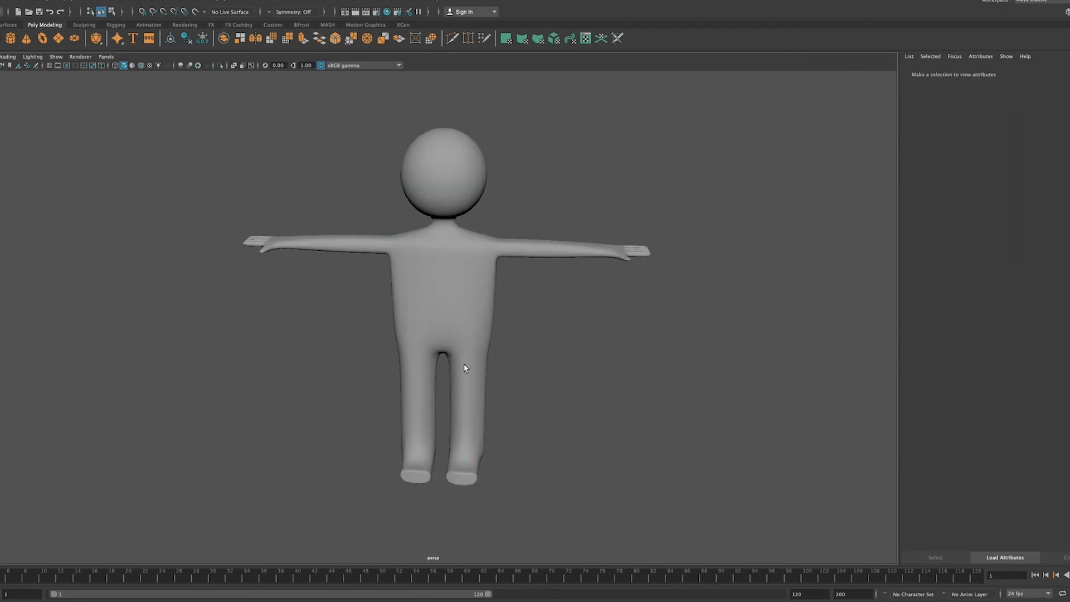
left_click_drag(651, 406, 629, 404, "alt")
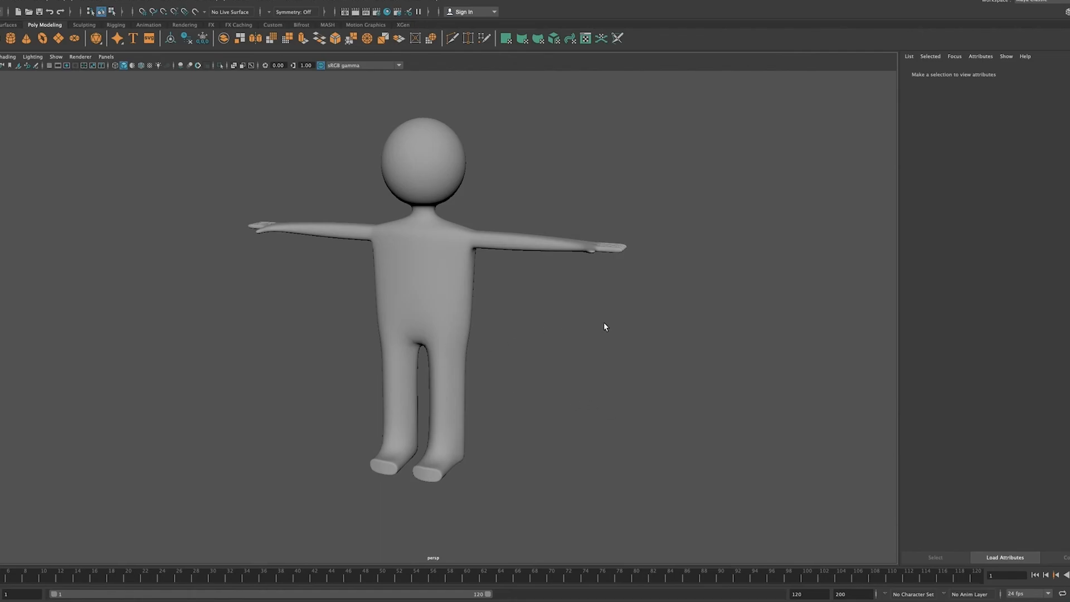
Step: Select the character, restore its unsmoothed display, and examine it from the side and in the four-view layout
left_click(465, 308)
key("1")
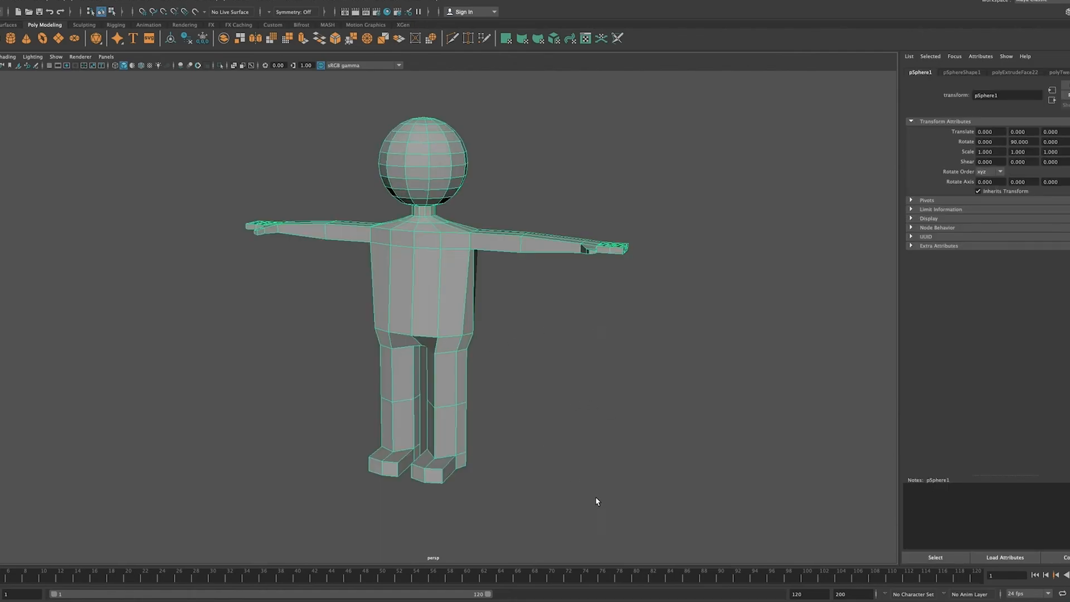
left_click_drag(561, 456, 493, 455, "alt")
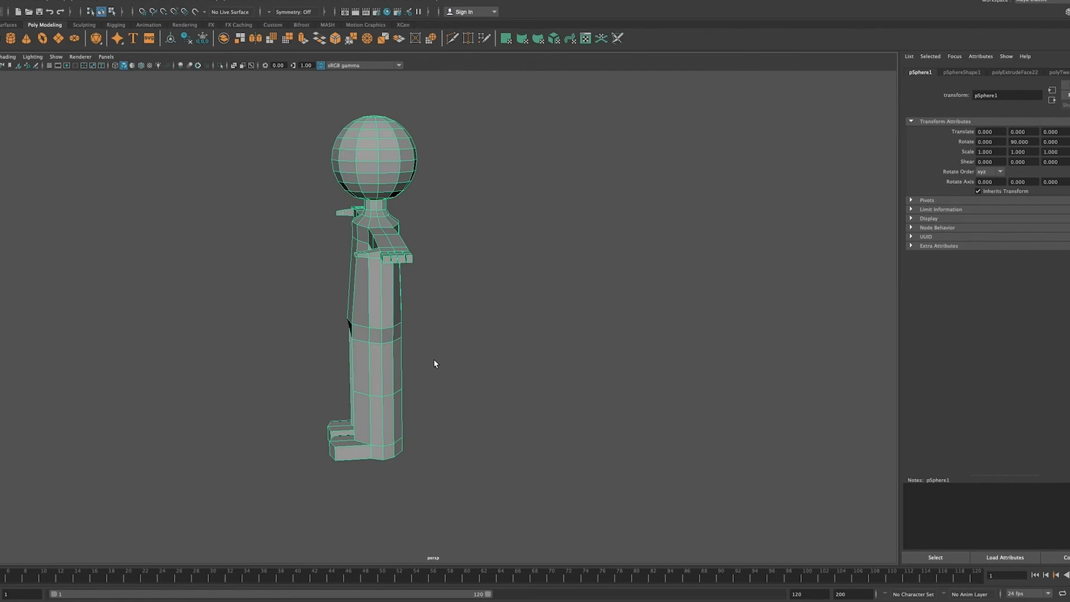
key("space")
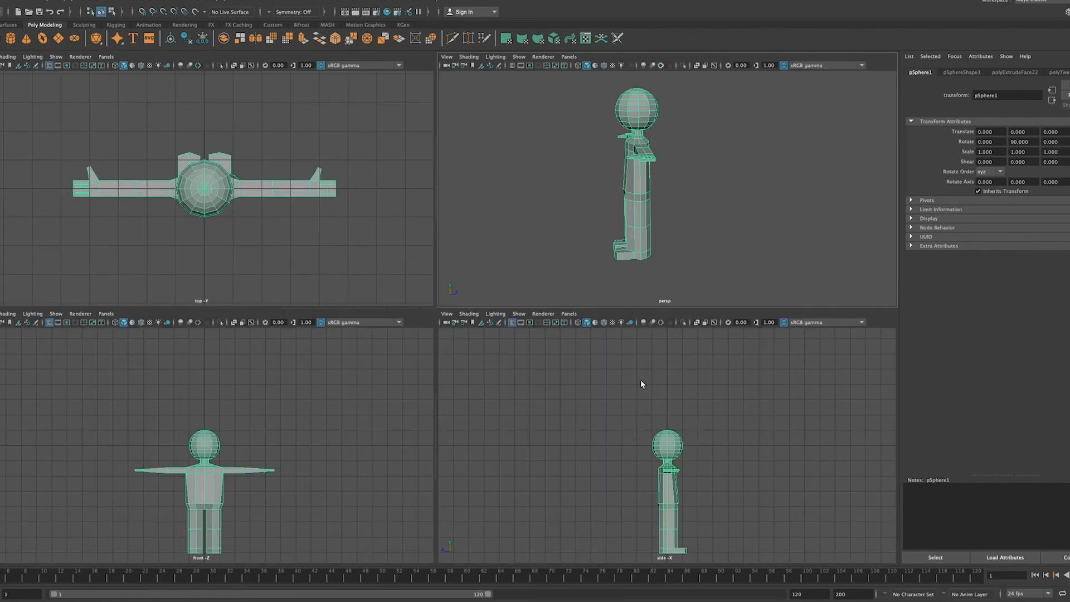
Step: Show the character's head up close in the side view and switch the mesh to vertex editing
key("space")
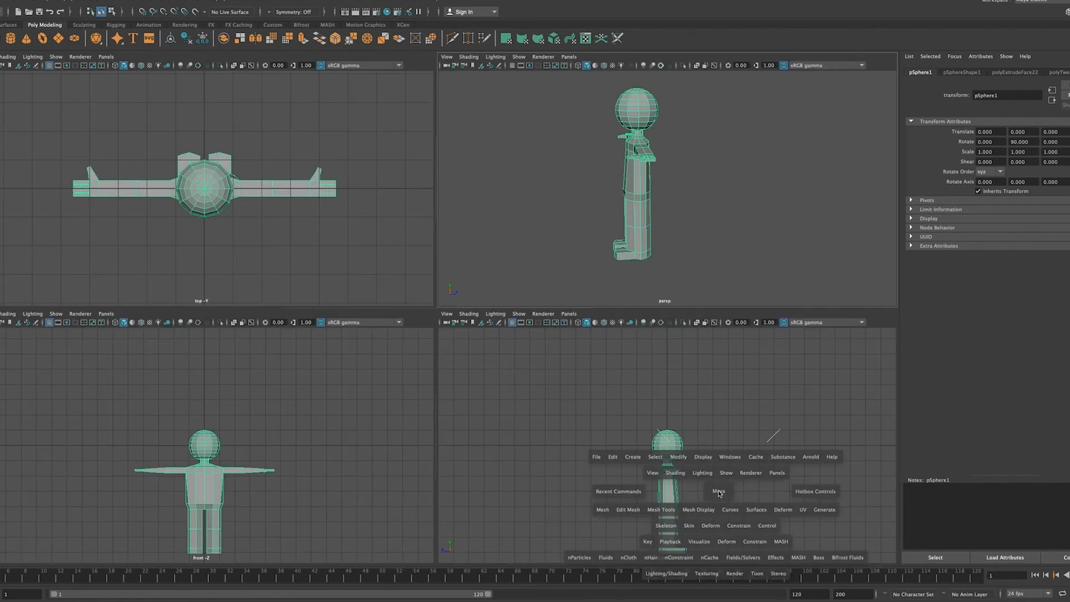
scroll(437, 403, "up", 2)
scroll(437, 404, "up", 4)
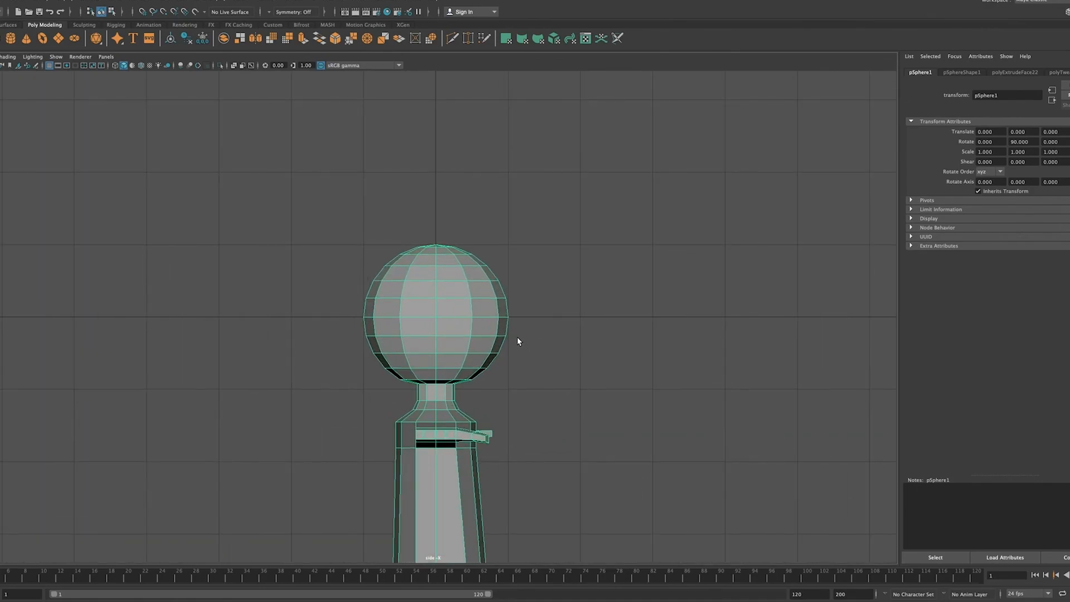
right_click(440, 316)
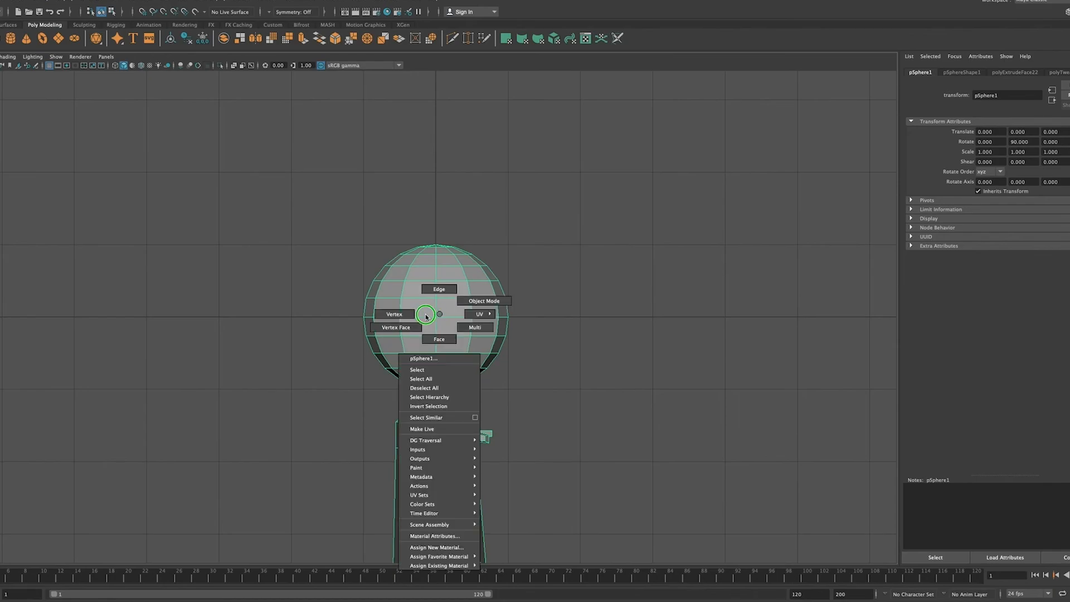
left_click(395, 313)
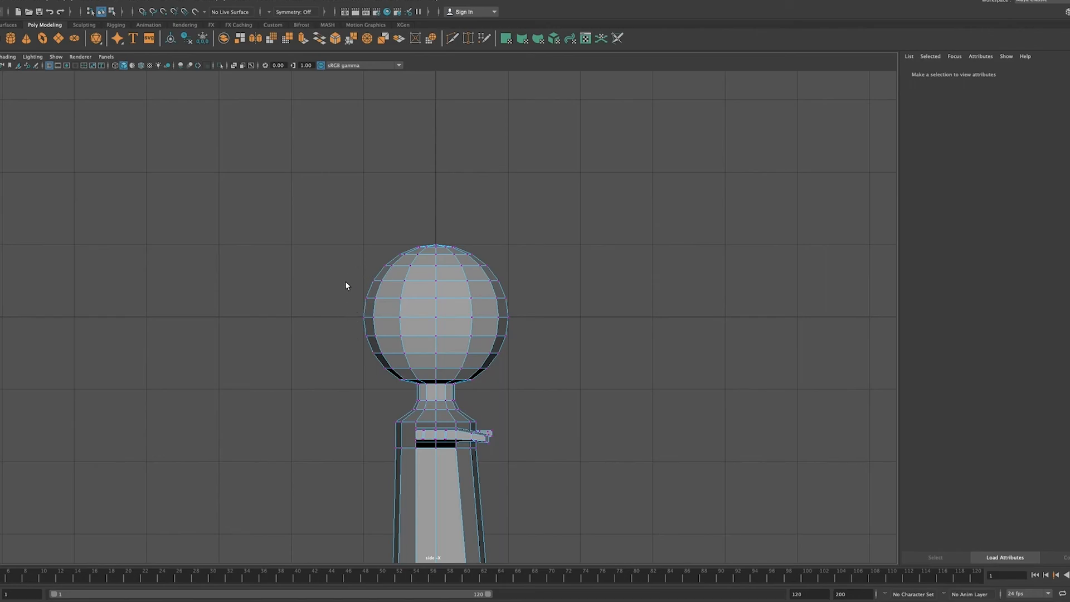
left_click(359, 333)
left_click_drag(359, 333, 385, 377)
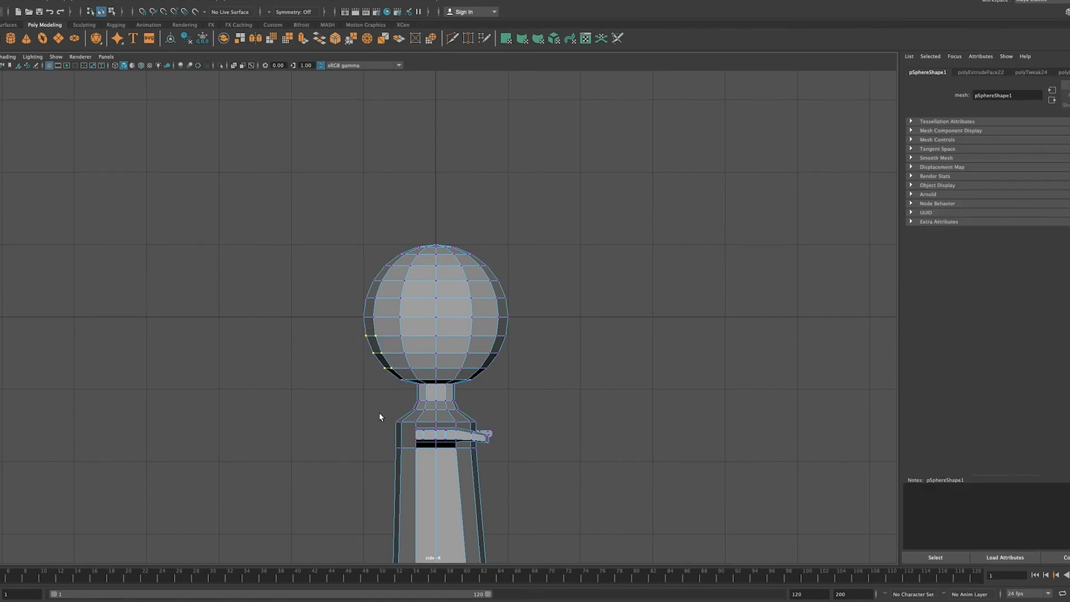
key("w")
left_click_drag(329, 351, 331, 355)
Step: Shape the face profile in the side view by pushing the eye-level vertices inward and pulling the nose-tip vertices outward
left_click_drag(511, 293, 449, 297)
left_click(505, 318)
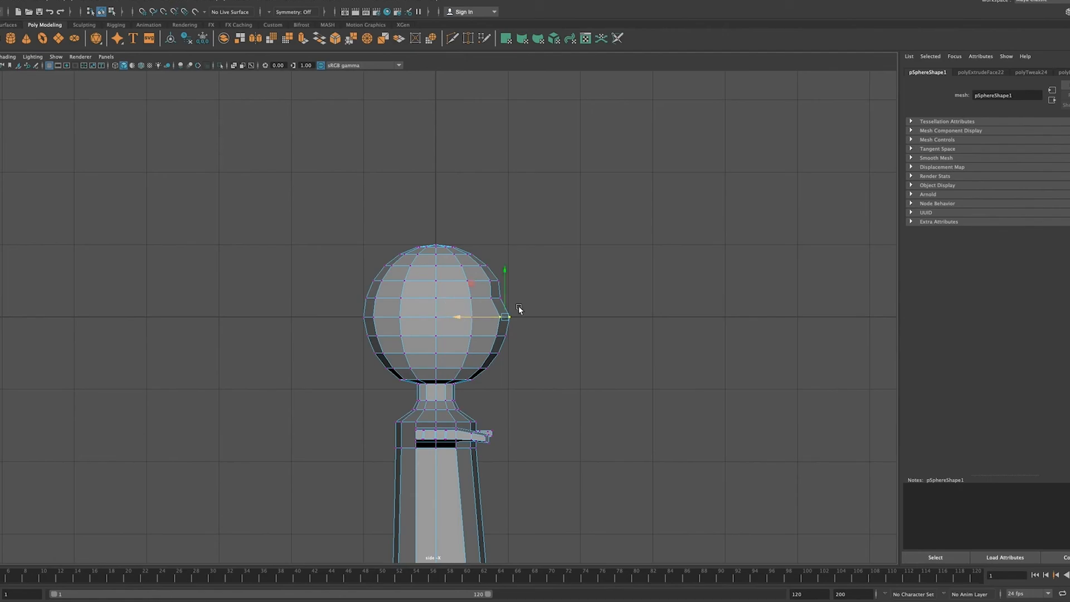
left_click_drag(531, 303, 474, 320)
left_click_drag(523, 333, 458, 329)
left_click_drag(502, 286, 501, 284)
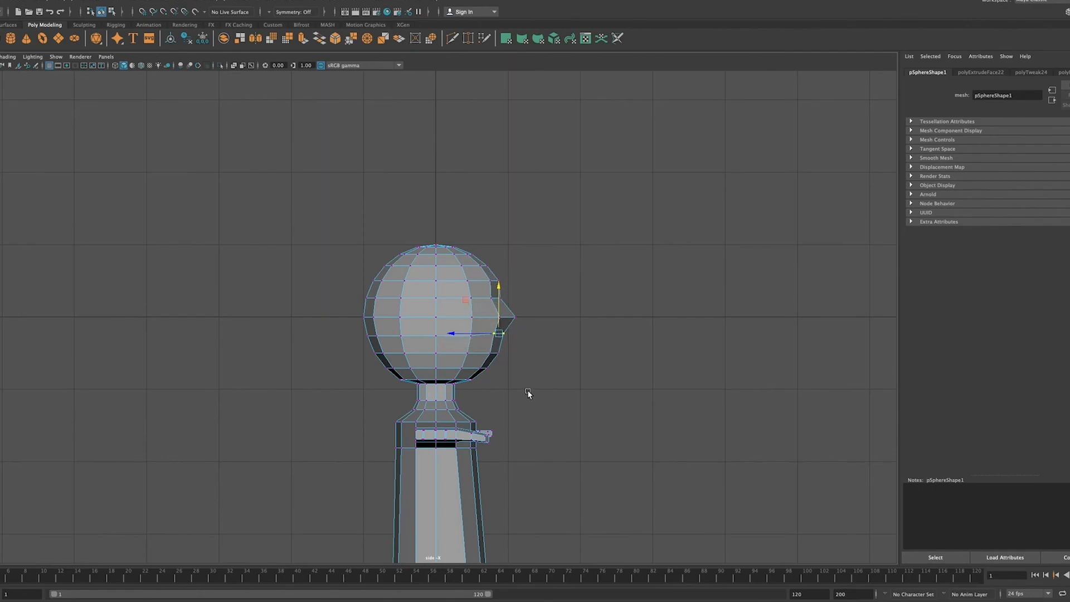
Step: Lower the nose-tip vertices slightly so the nose angles downward, and clear the selection
left_click_drag(478, 346, 518, 367)
left_click_drag(522, 306, 491, 327)
left_click(553, 326)
left_click(539, 312)
left_click_drag(508, 276, 508, 279)
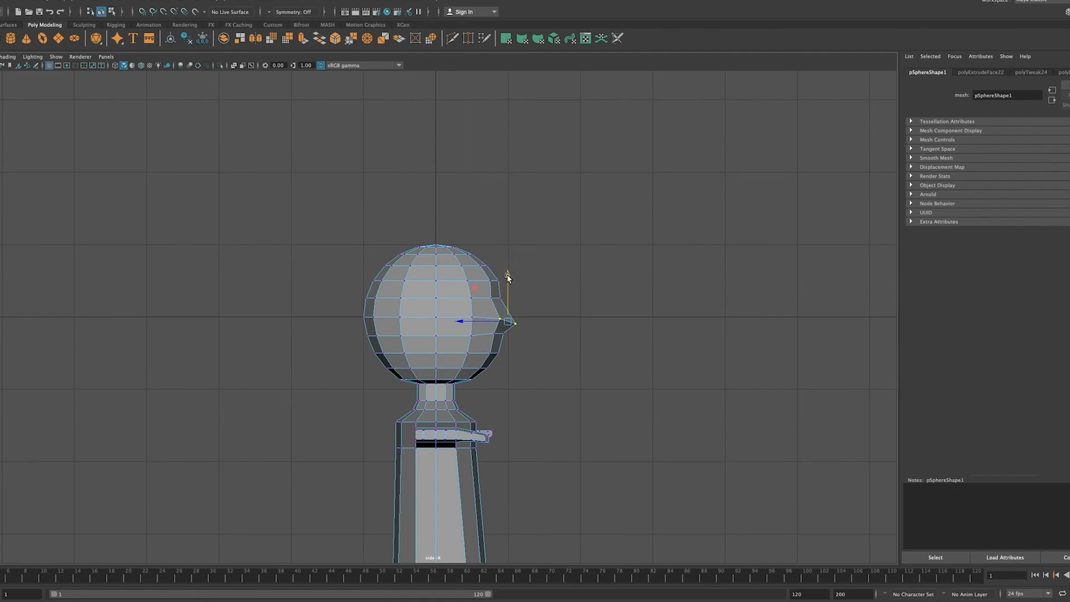
left_click(546, 340)
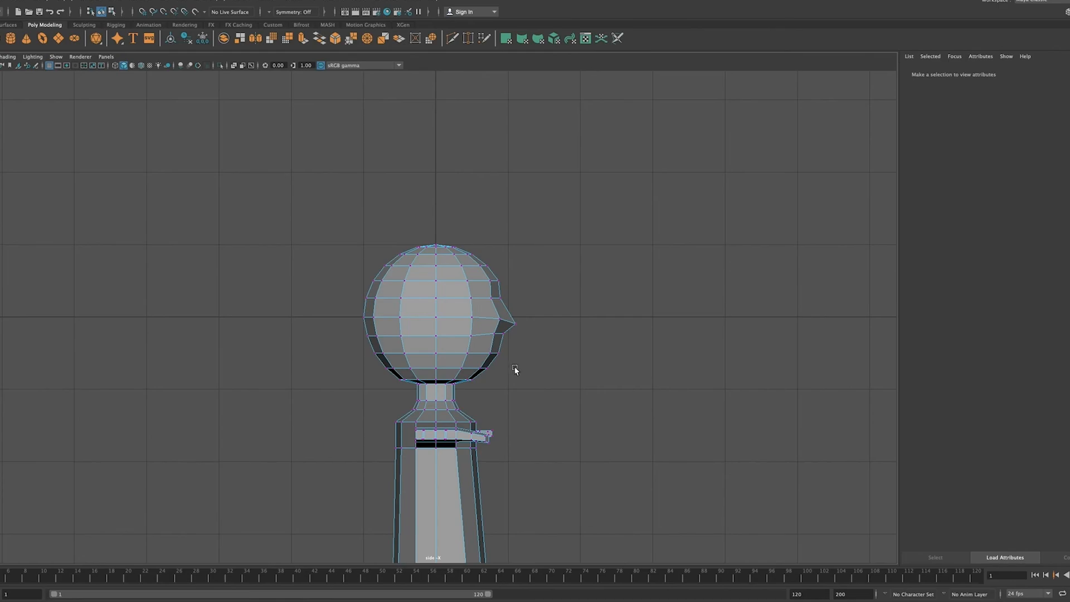
Step: Return to object mode in the perspective view and show the character's head and torso from the front
key("space")
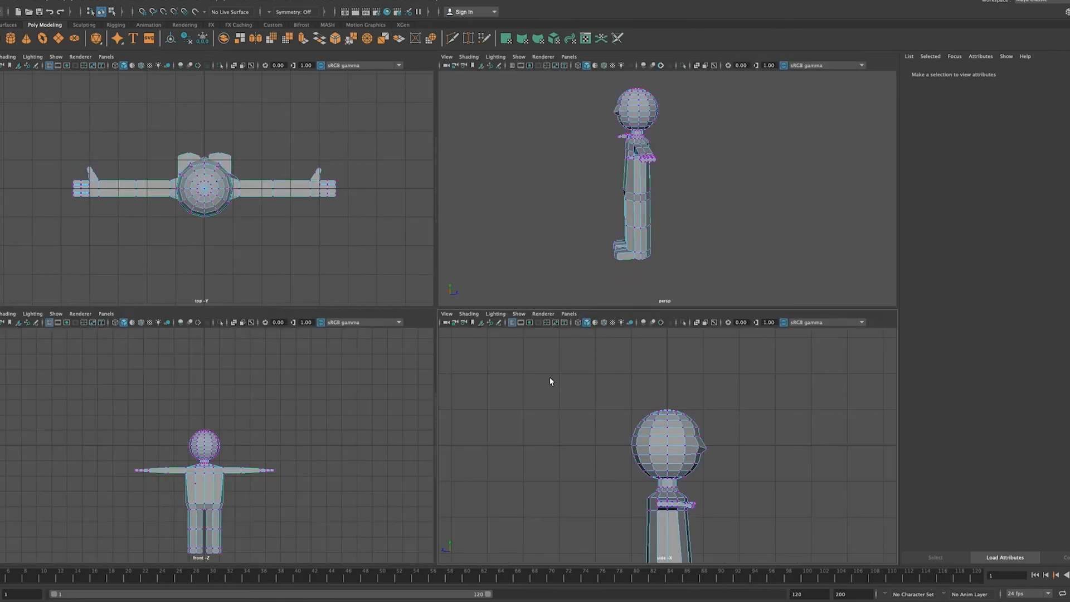
key("space")
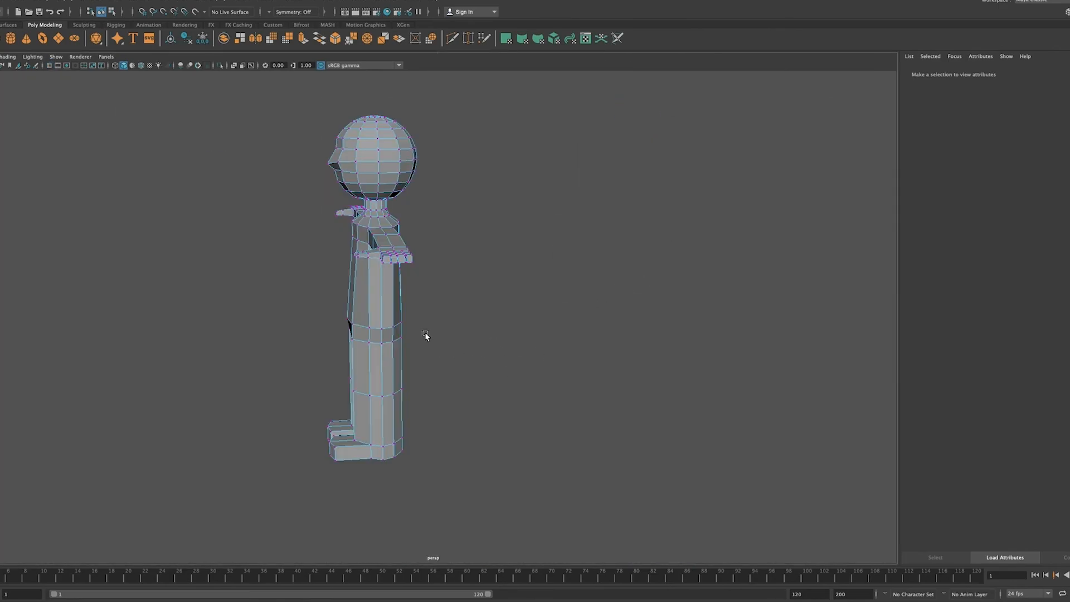
right_click_drag(381, 320, 413, 311)
left_click_drag(385, 357, 476, 372, "alt")
scroll(410, 337, "up", 5)
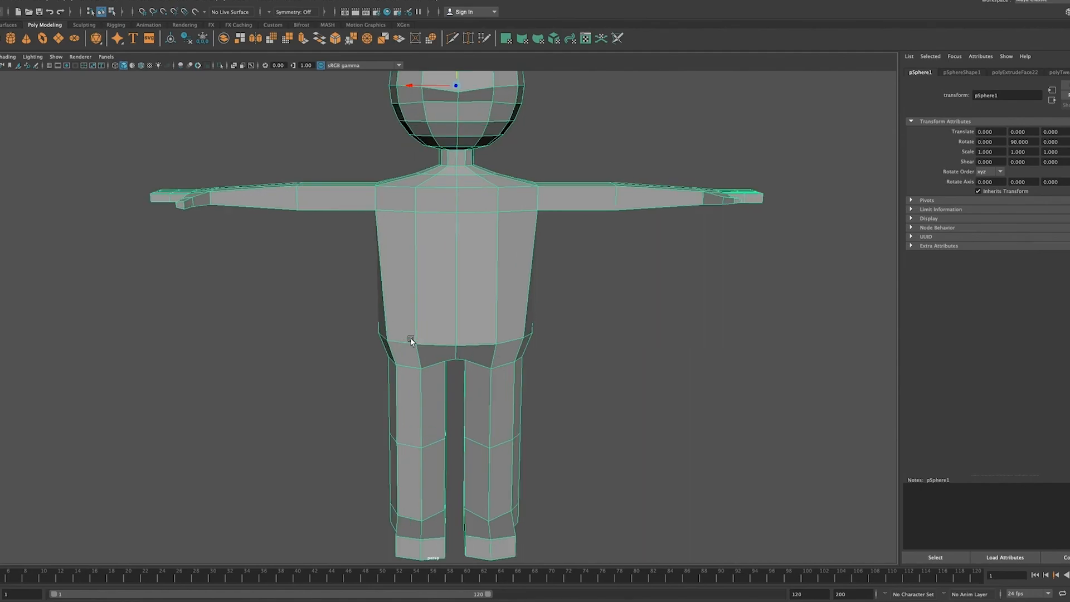
middle_click_drag(470, 155, 463, 298, "alt")
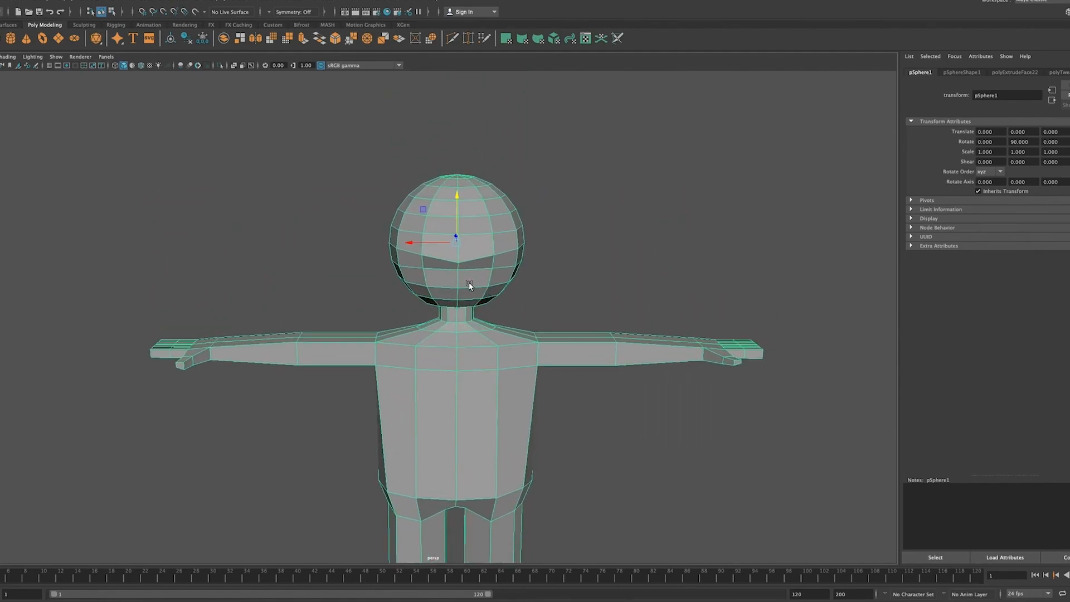
Step: Detach the vertex on the face's centre line at mouth height below the nose
right_click(470, 286)
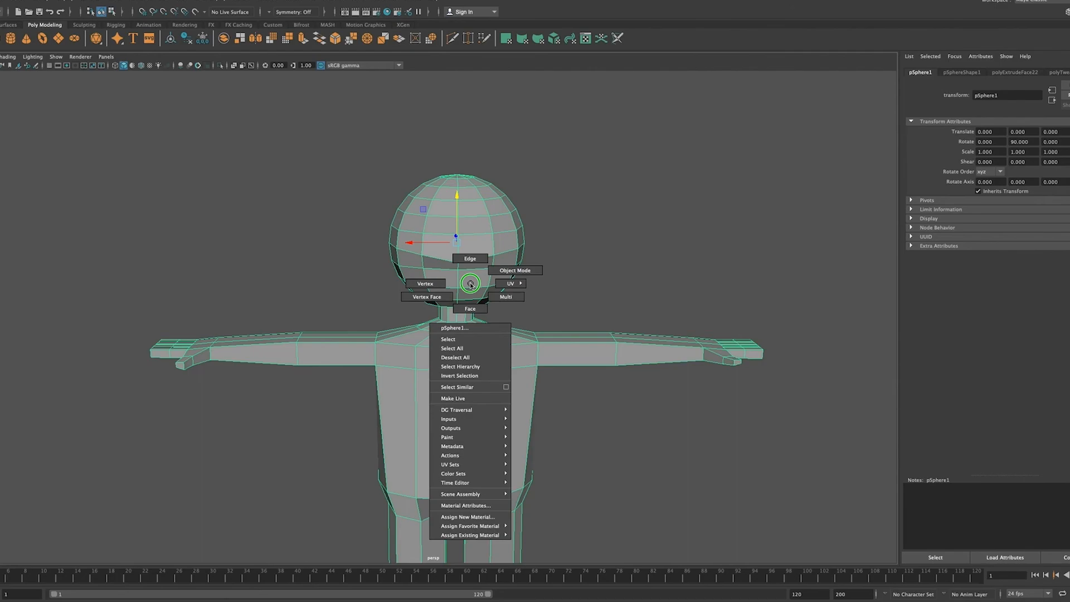
left_click(425, 283)
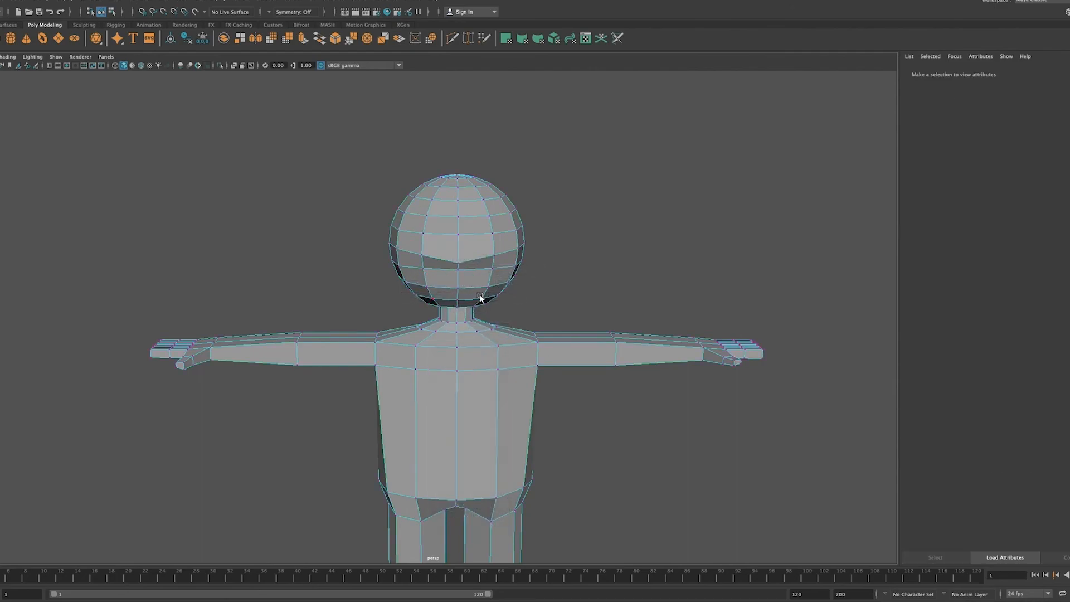
scroll(490, 279, "up", 5)
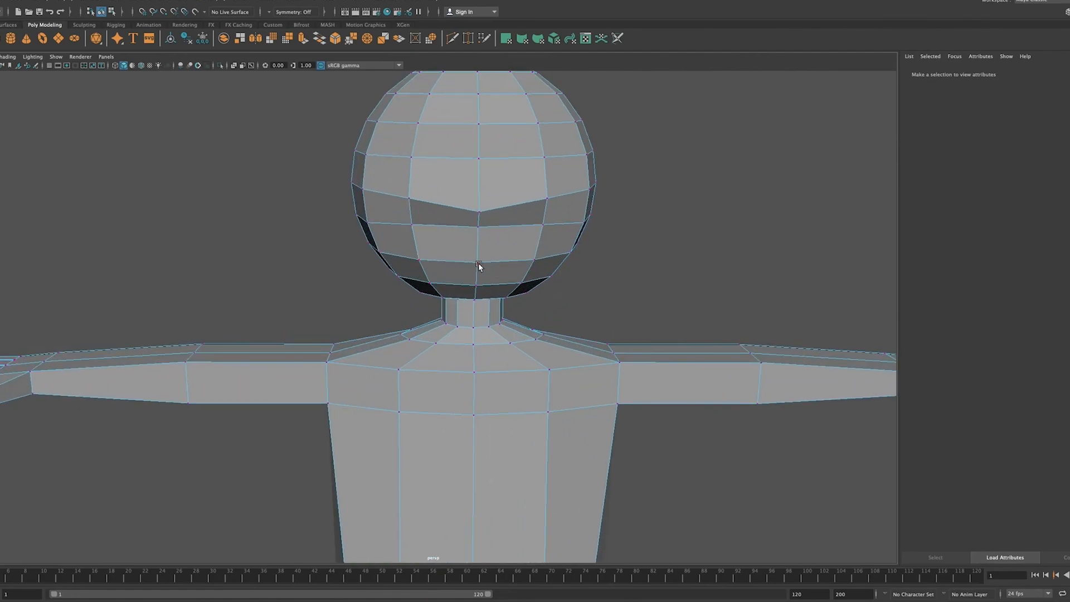
scroll(478, 262, "up", 2)
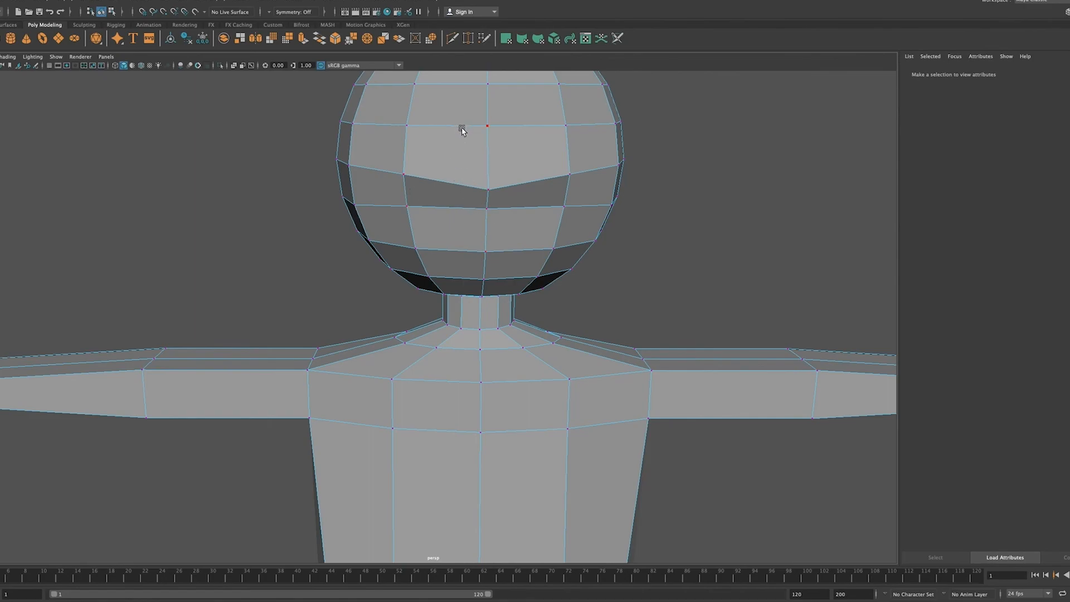
left_click(486, 252)
key("q")
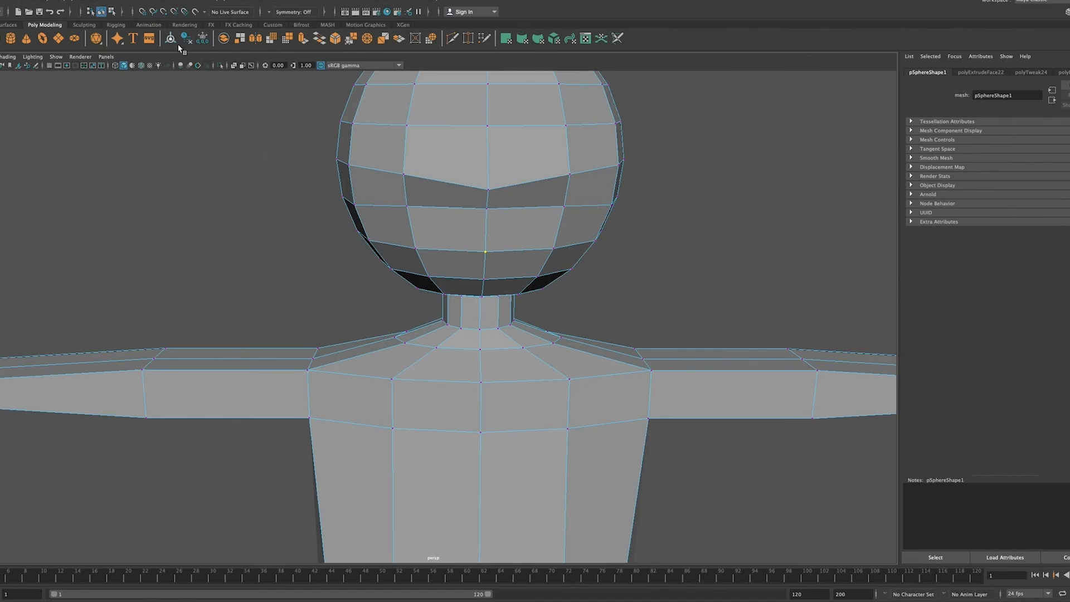
left_click(173, 1)
mouse_move(140, 1)
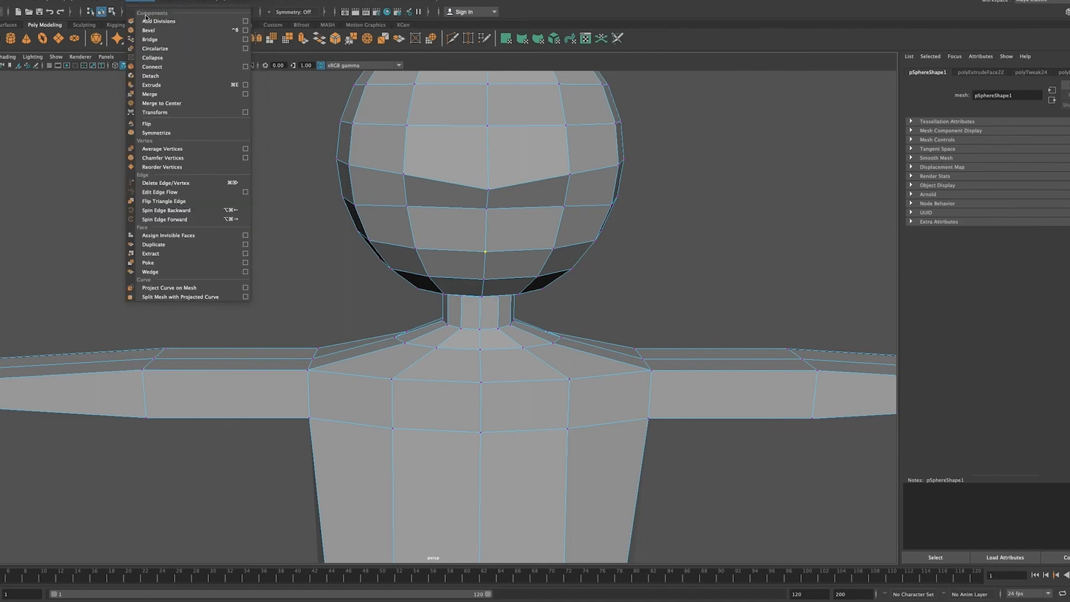
left_click(151, 75)
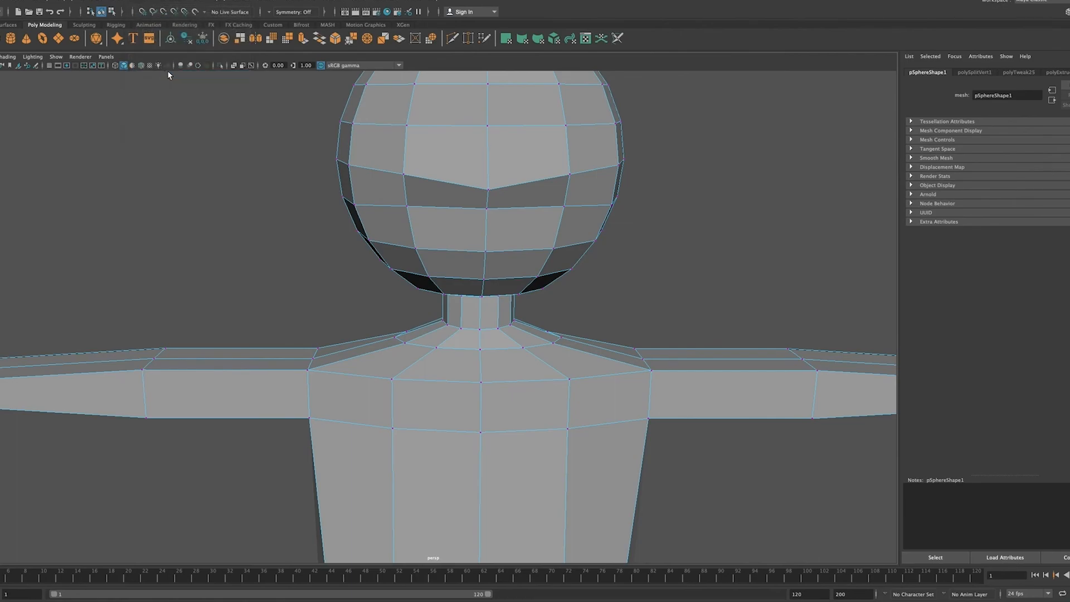
Step: Raise the two detached upper vertices at the centre of the mouth slightly to open a narrow gap
scroll(470, 252, "up", 3)
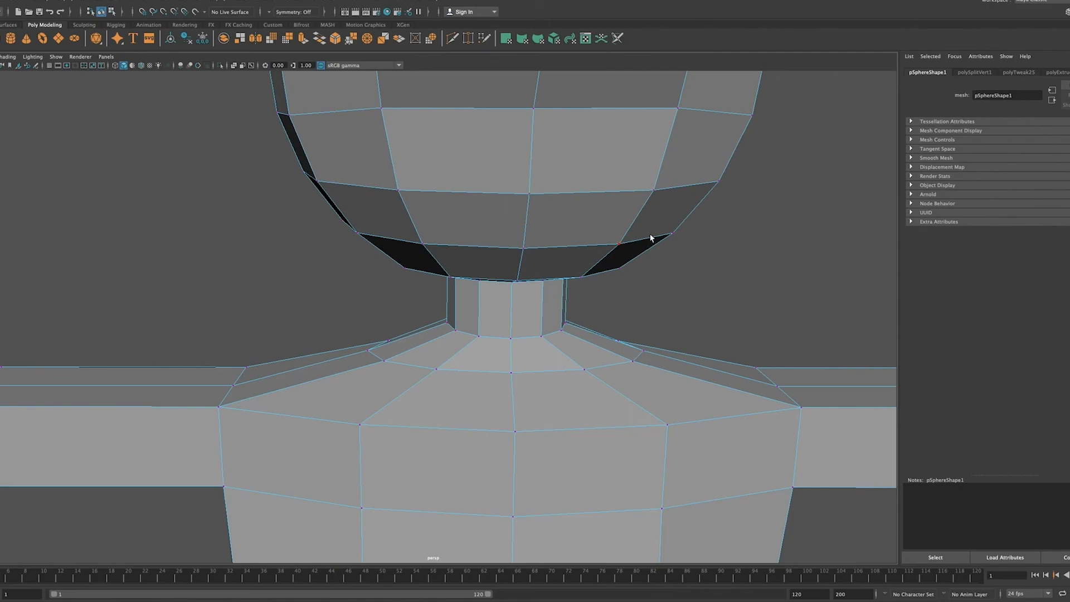
left_click(733, 266)
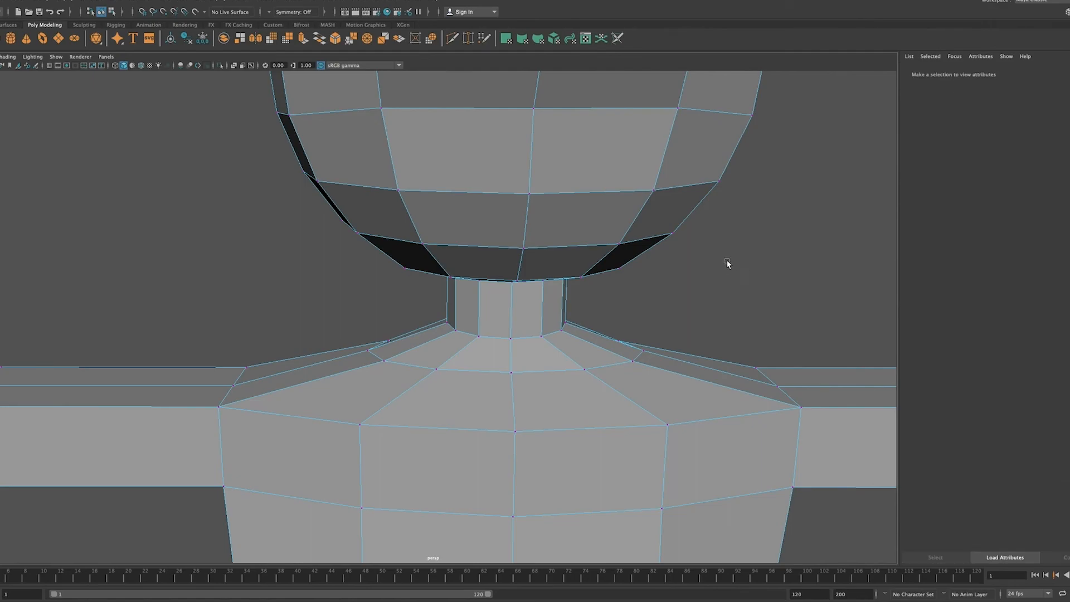
left_click(529, 194)
left_click_drag(531, 148, 528, 141)
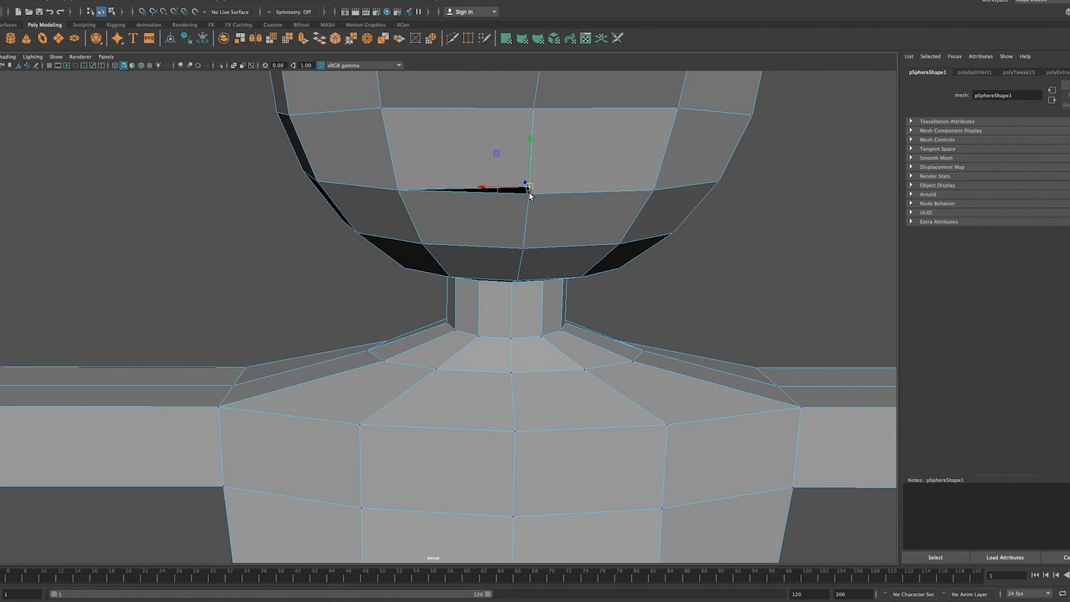
left_click(862, 238)
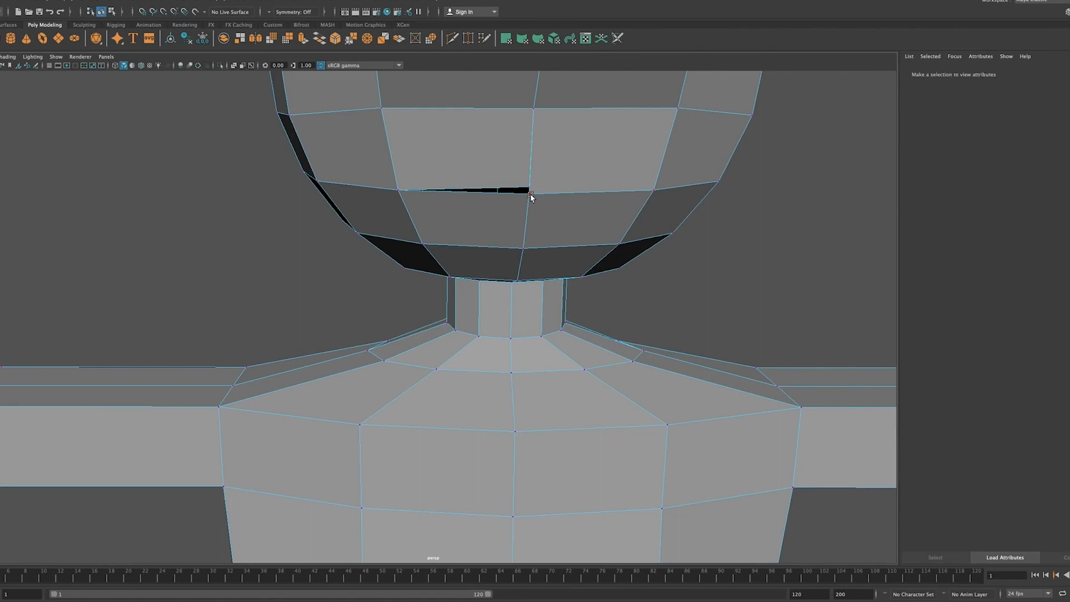
left_click_drag(529, 194, 533, 138)
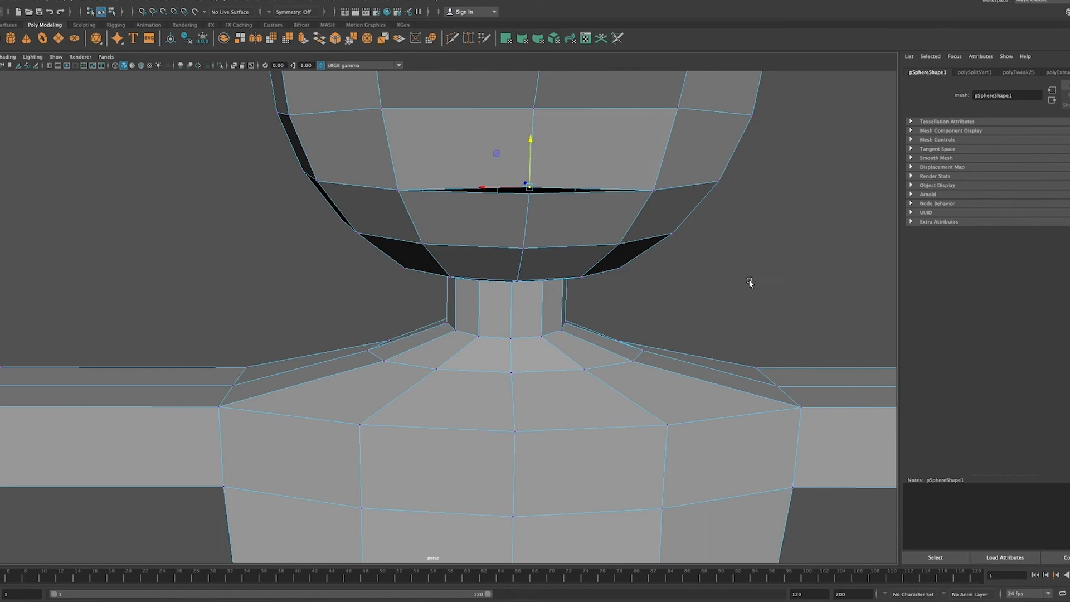
left_click(752, 287)
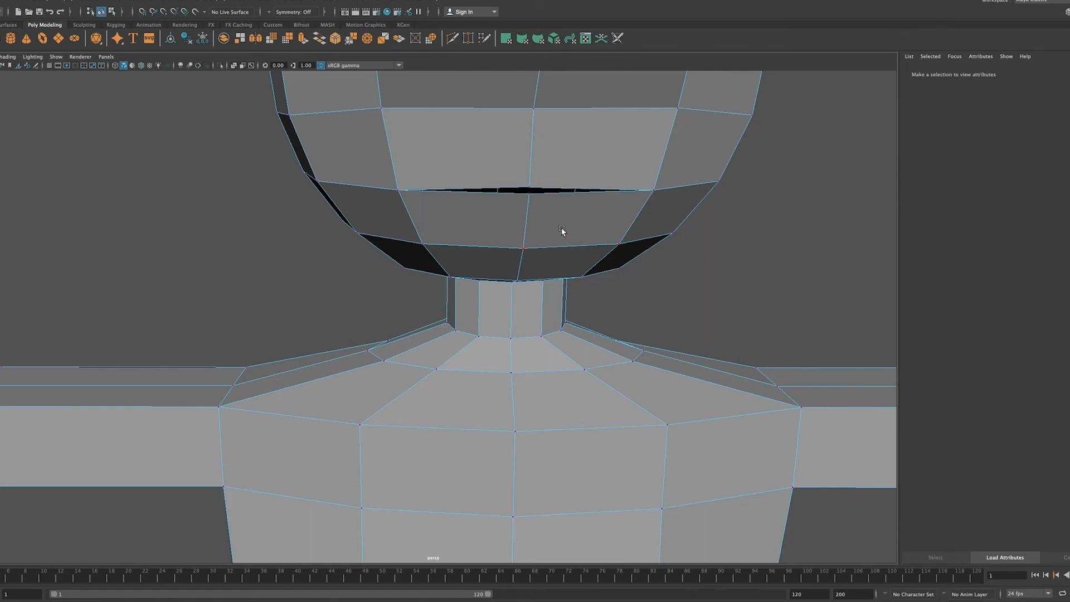
Step: Merge the detached vertices at the centre of the lower lip and move the merged vertex slightly down
left_click(528, 193)
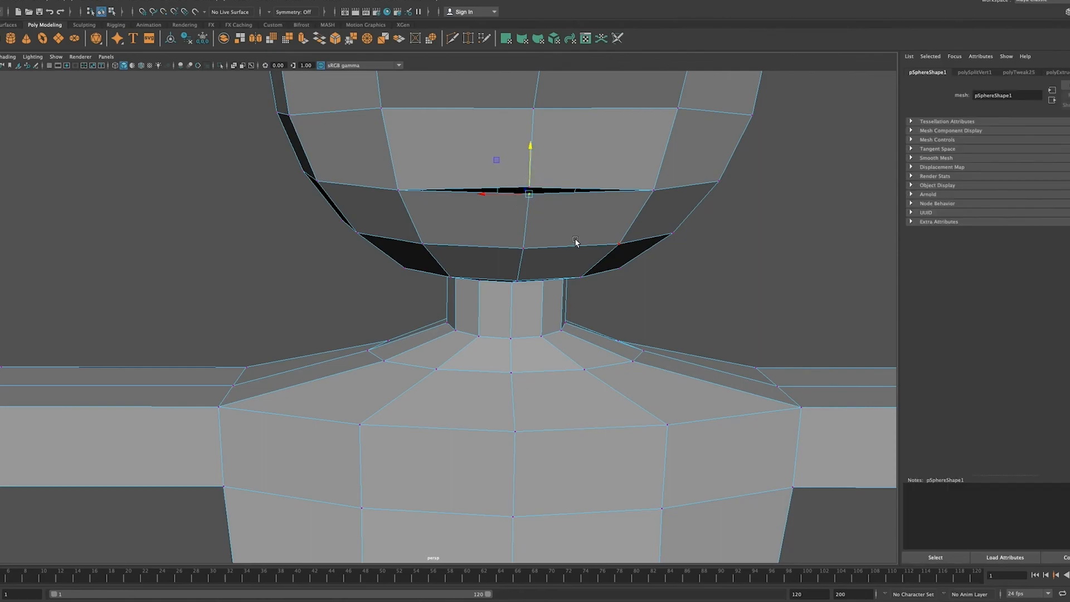
left_click_drag(530, 145, 531, 146)
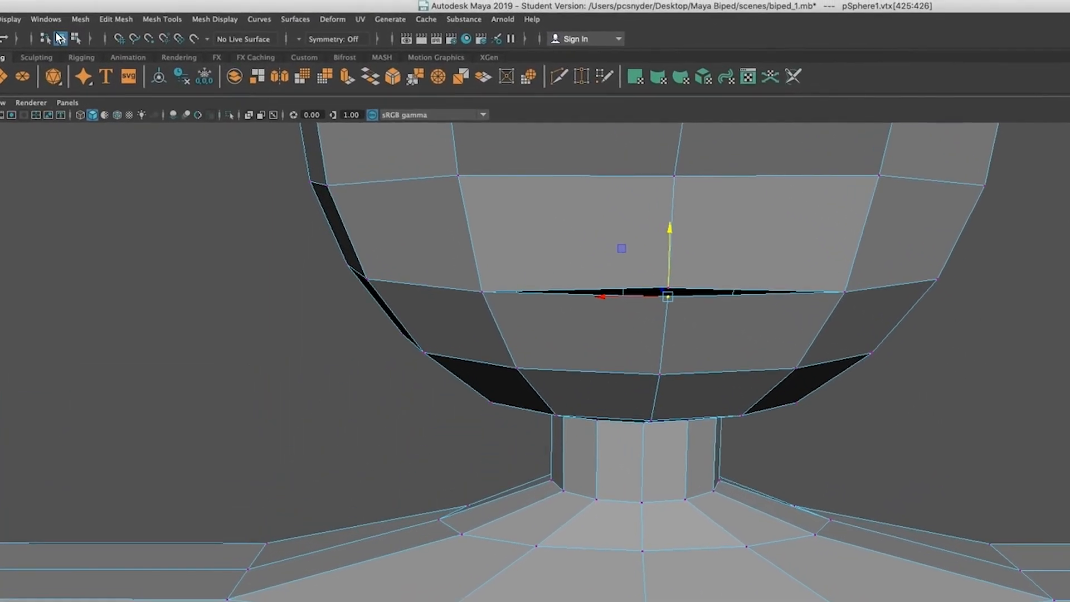
left_click(128, 4)
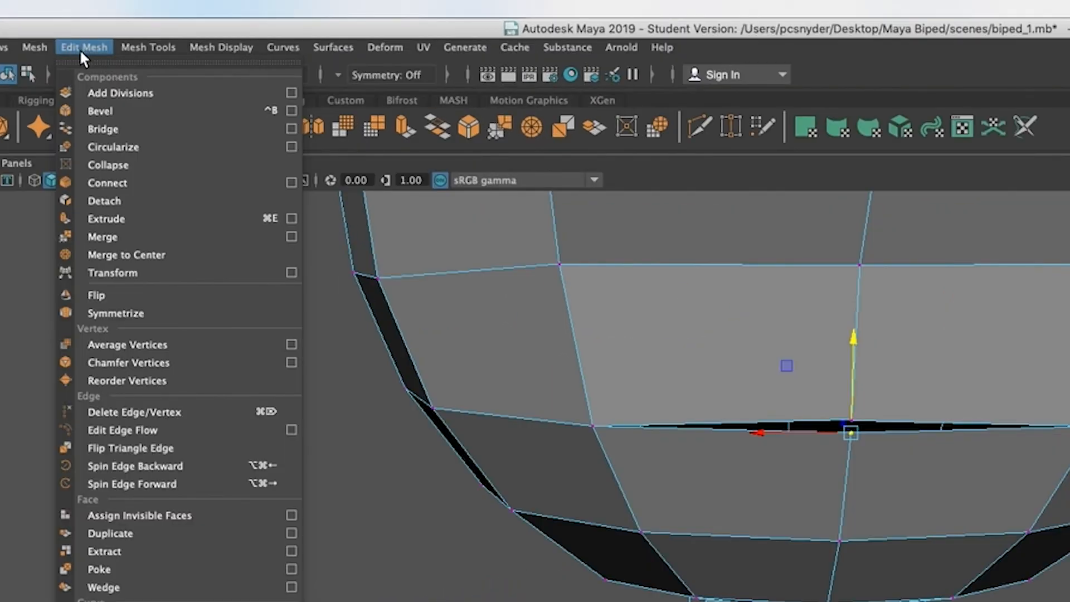
left_click(118, 240)
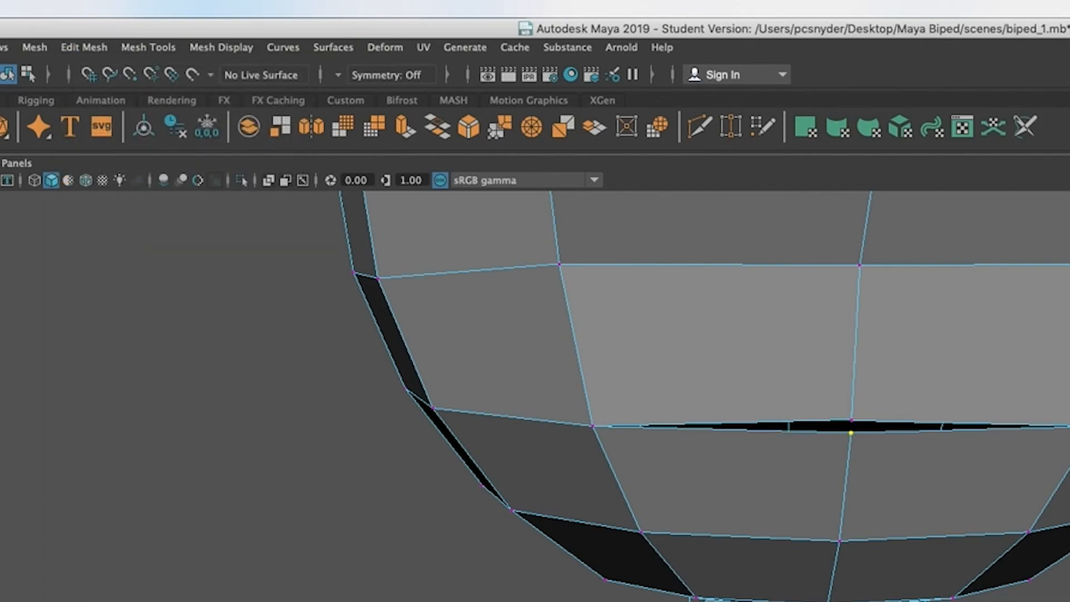
left_click(851, 433)
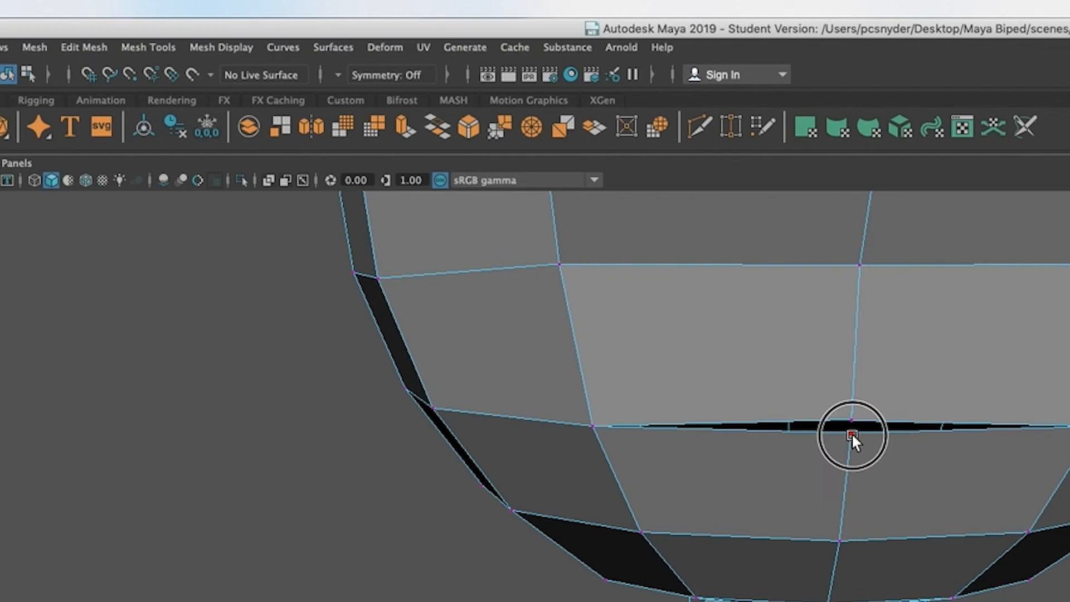
mouse_move(854, 337)
left_mouse_down()
mouse_move(852, 361)
mouse_move(852, 336)
left_mouse_up()
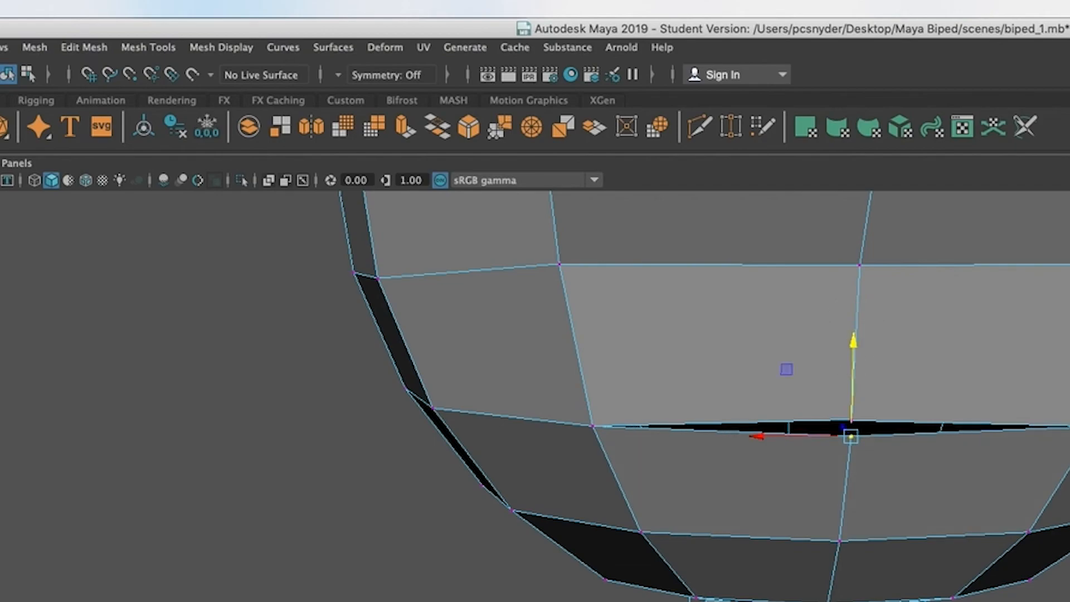
Step: Lower the upper vertices at the centre of the mouth slightly to narrow the mouth gap
key("q")
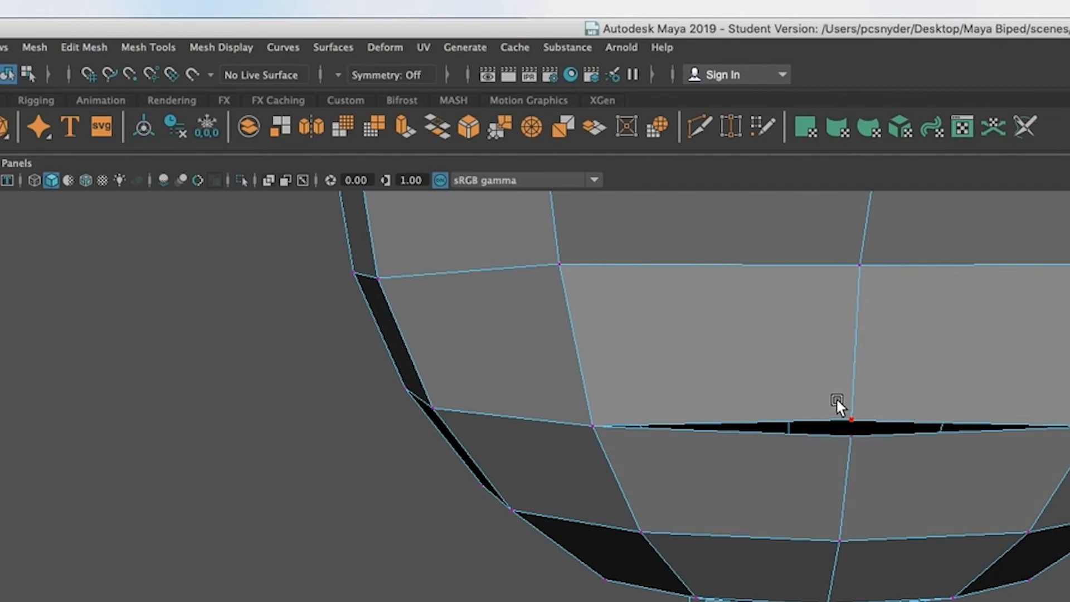
left_click_drag(845, 407, 860, 426)
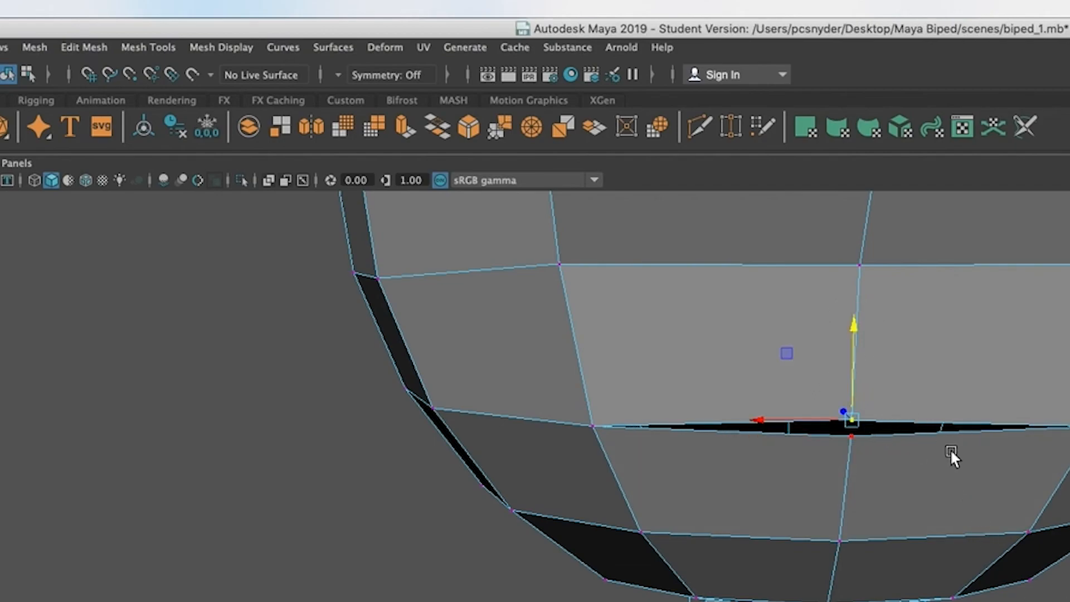
left_click_drag(1069, 569, 1058, 449, "alt")
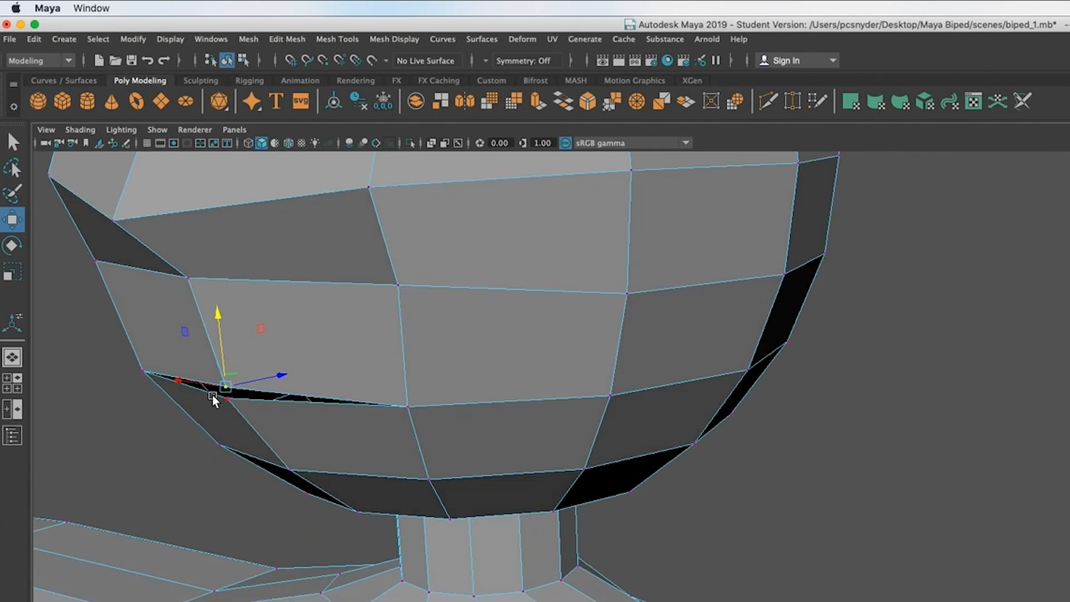
left_click_drag(846, 424, 889, 442, "alt")
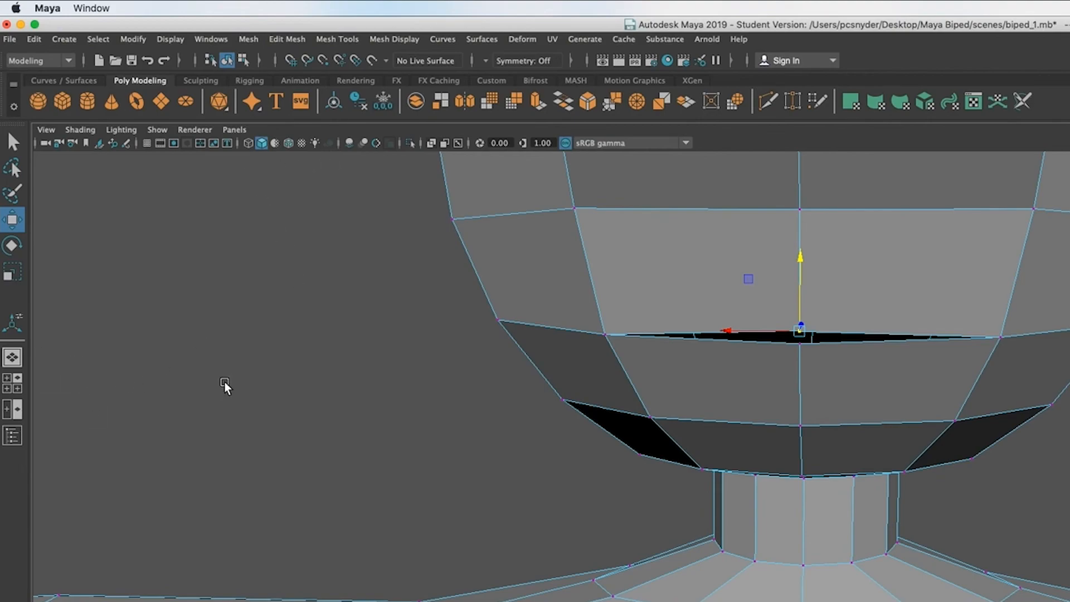
key("y")
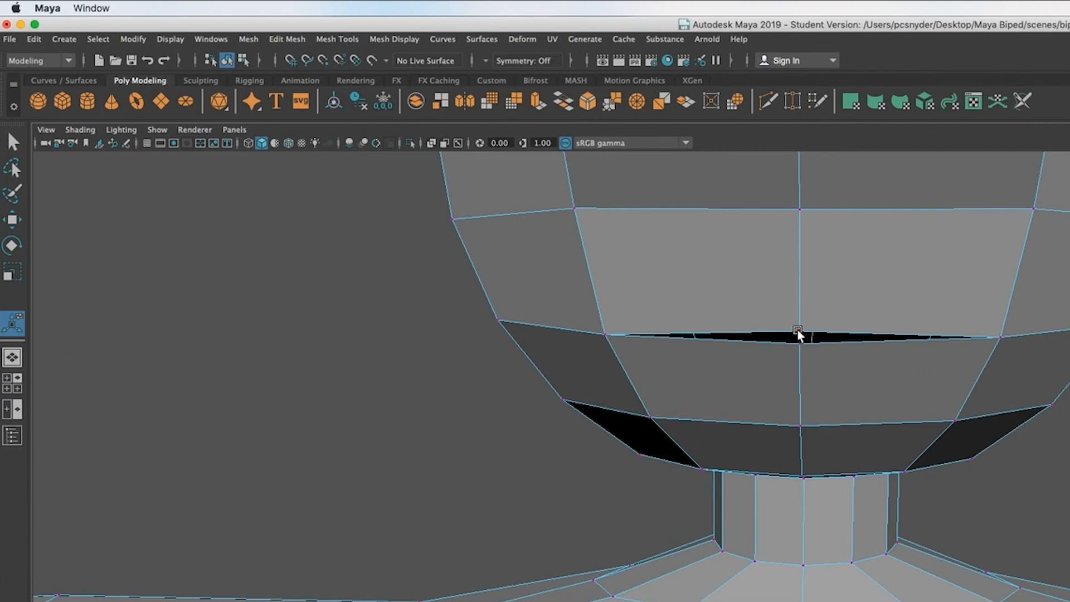
key("w")
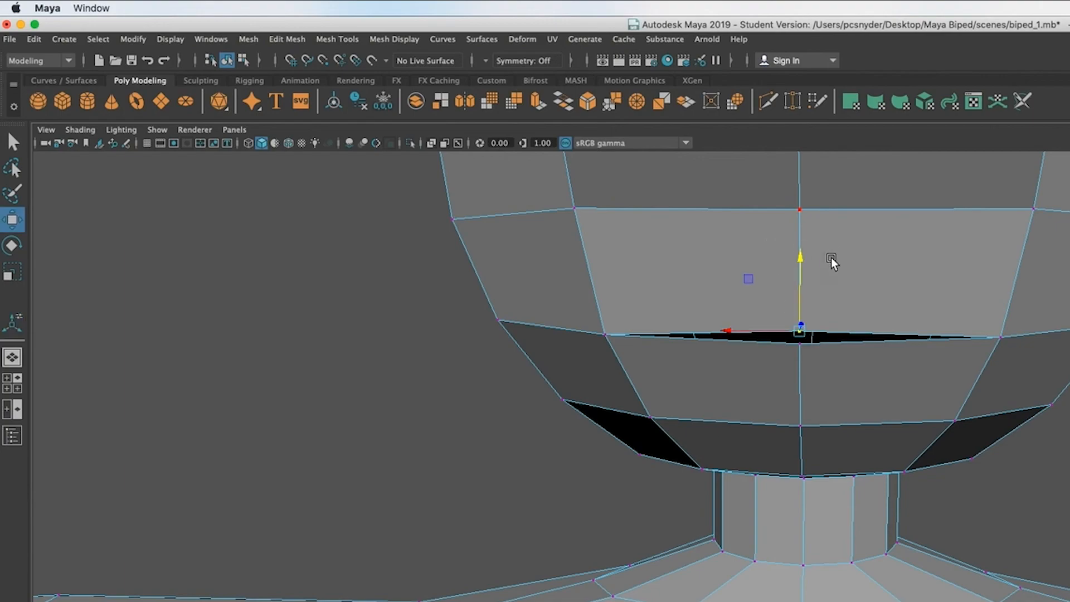
mouse_move(803, 258)
left_mouse_down()
mouse_move(801, 241)
mouse_move(801, 267)
left_mouse_up()
left_click(1028, 439)
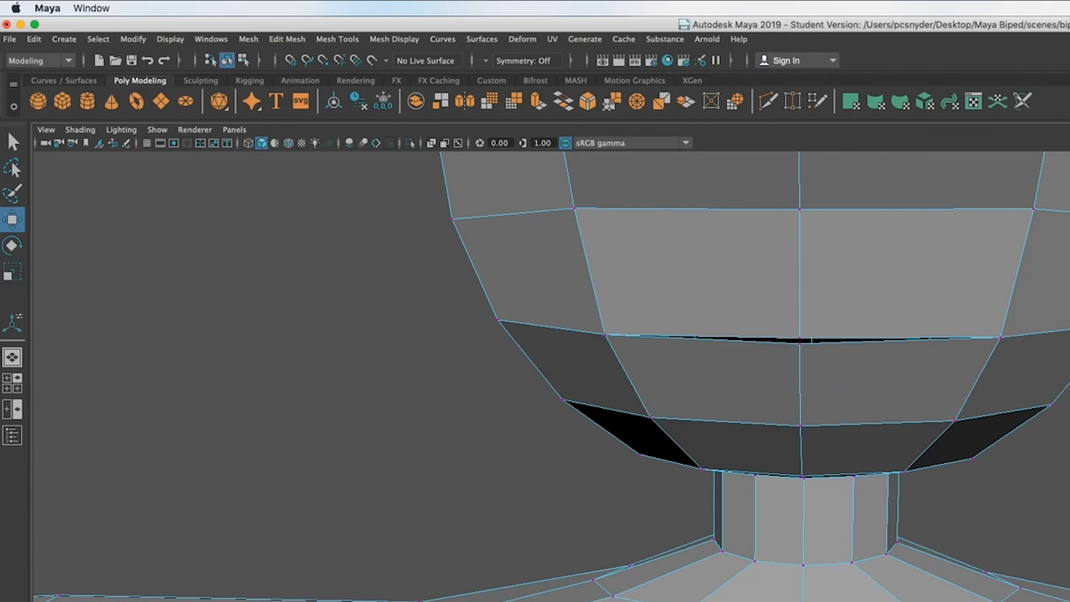
Step: Return the character to object mode, deselect it and frame the head and torso from the front
scroll(981, 473, "down", 5)
mouse_move(1067, 518)
left_mouse_down("alt")
mouse_move(1022, 514)
mouse_move(1069, 515)
left_mouse_up("alt")
scroll(1068, 515, "down", 3)
scroll(781, 379, "down", 2)
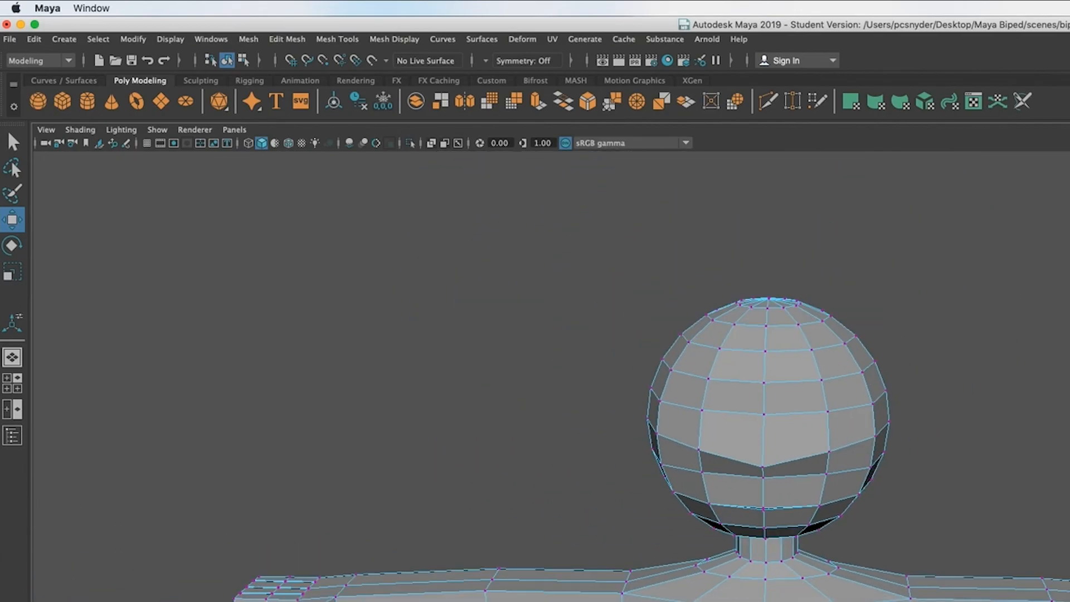
scroll(780, 379, "up", 3)
scroll(781, 380, "up", 1)
scroll(781, 379, "down", 1)
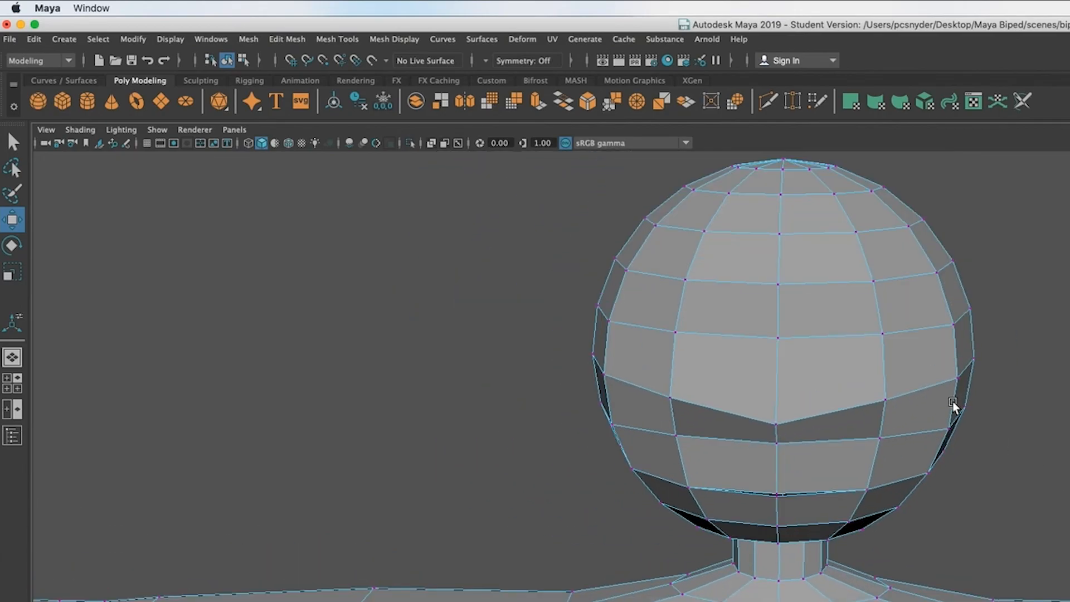
left_click_drag(807, 551, 938, 552, "alt")
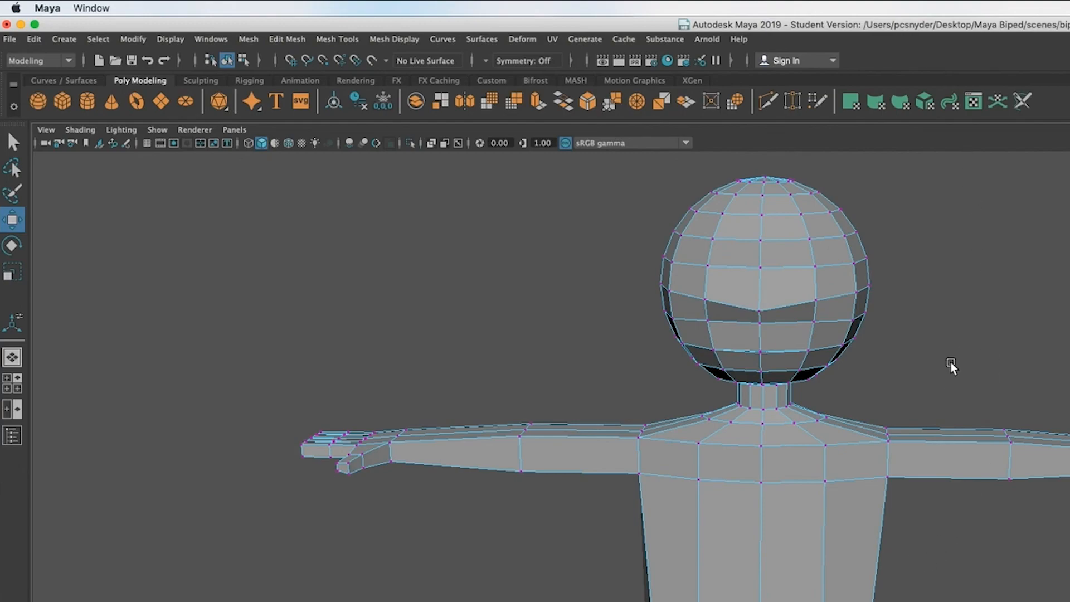
right_click_drag(923, 332, 1018, 326)
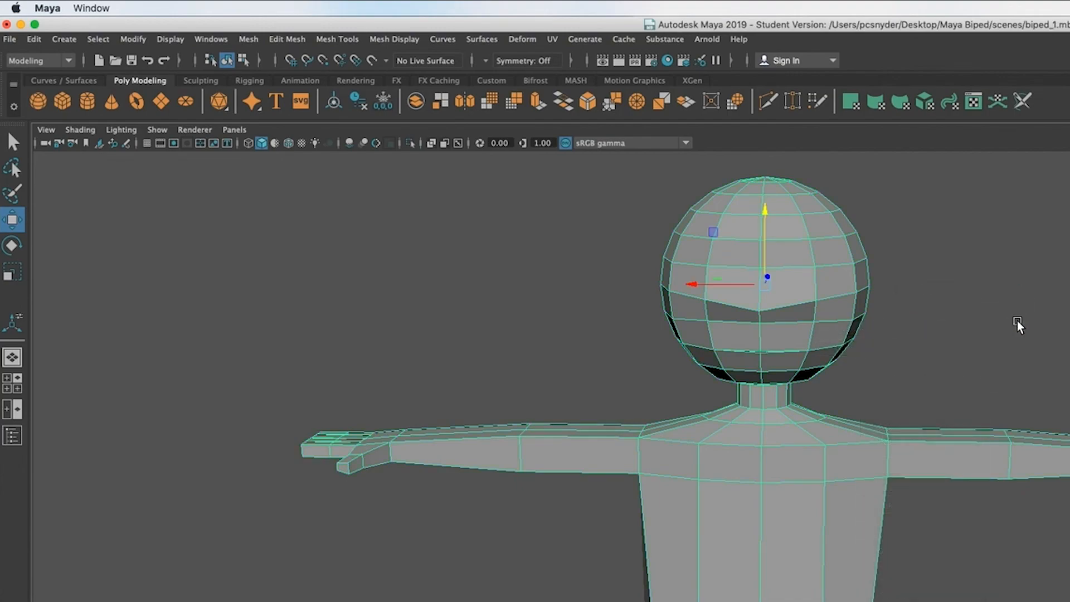
left_click(948, 331)
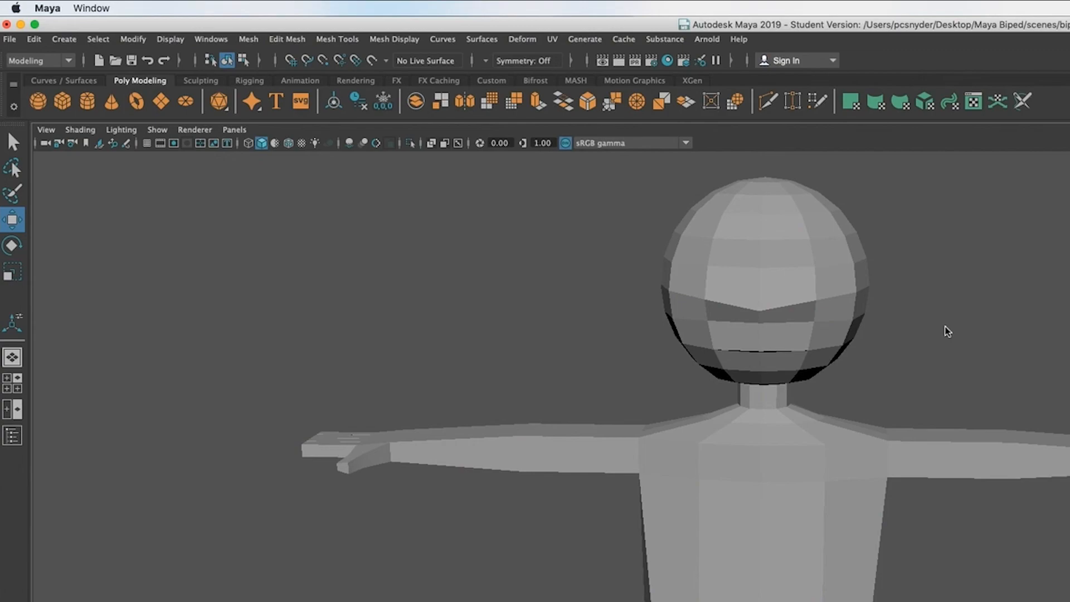
Step: Create a polygon sphere for an eye and move it sideways along X to about 2.648, beside the head
left_click_drag(950, 334, 915, 335, "alt")
left_click(38, 102)
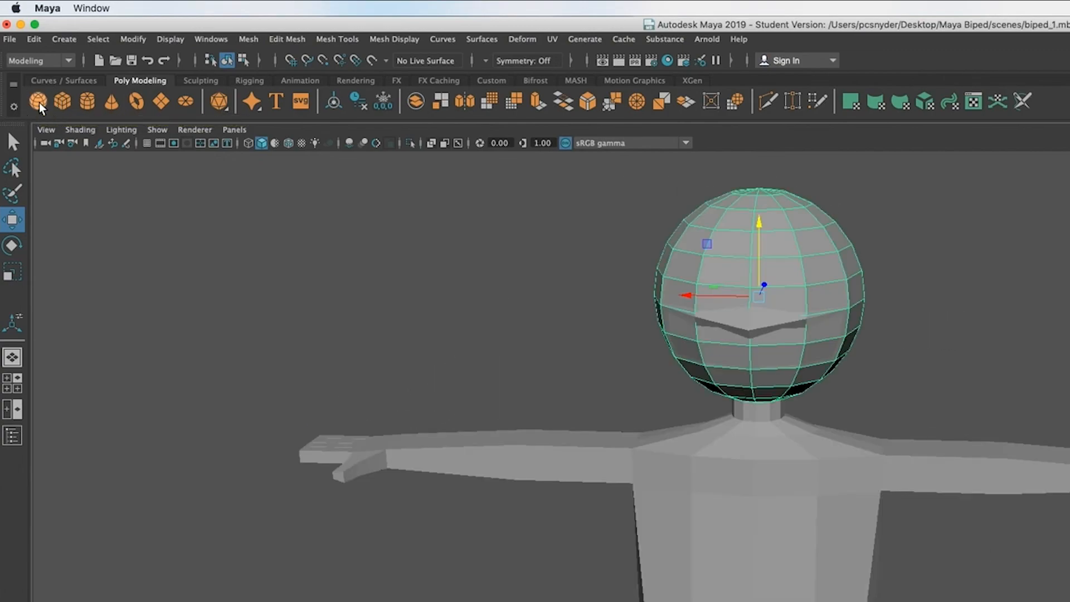
left_click_drag(680, 296, 423, 267)
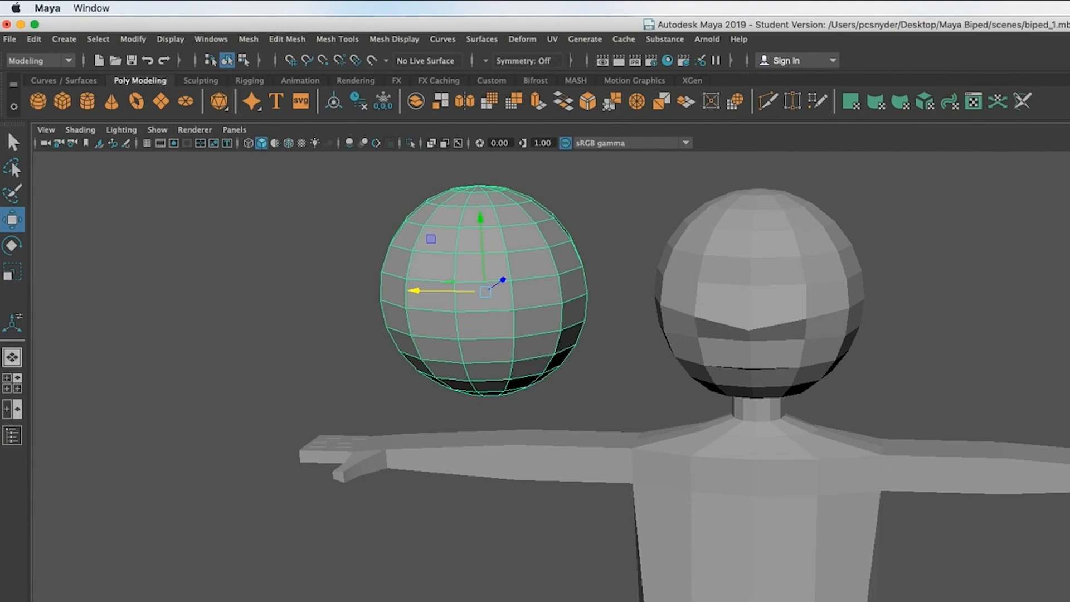
Step: Set the new sphere's X rotation to -90 and scale it down uniformly to eyeball size
key("e")
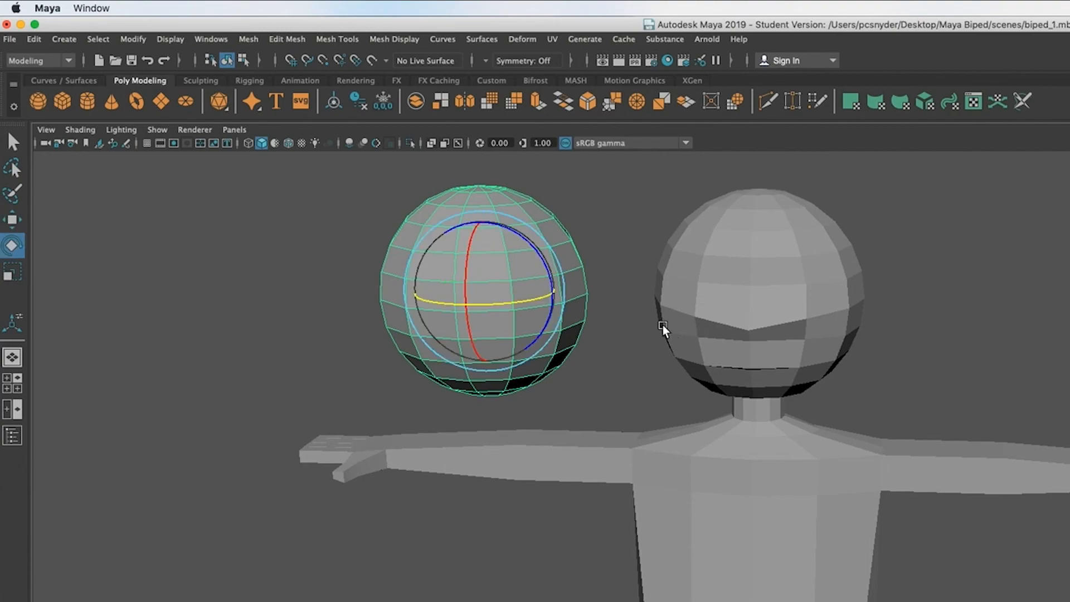
left_click_drag(468, 279, 483, 359)
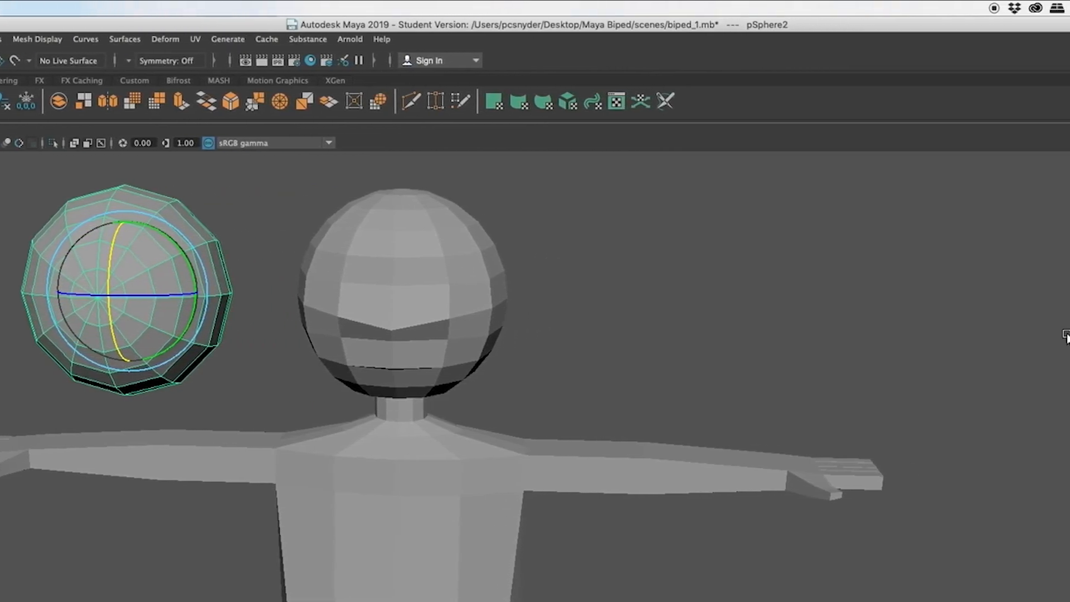
key("BackSpace")
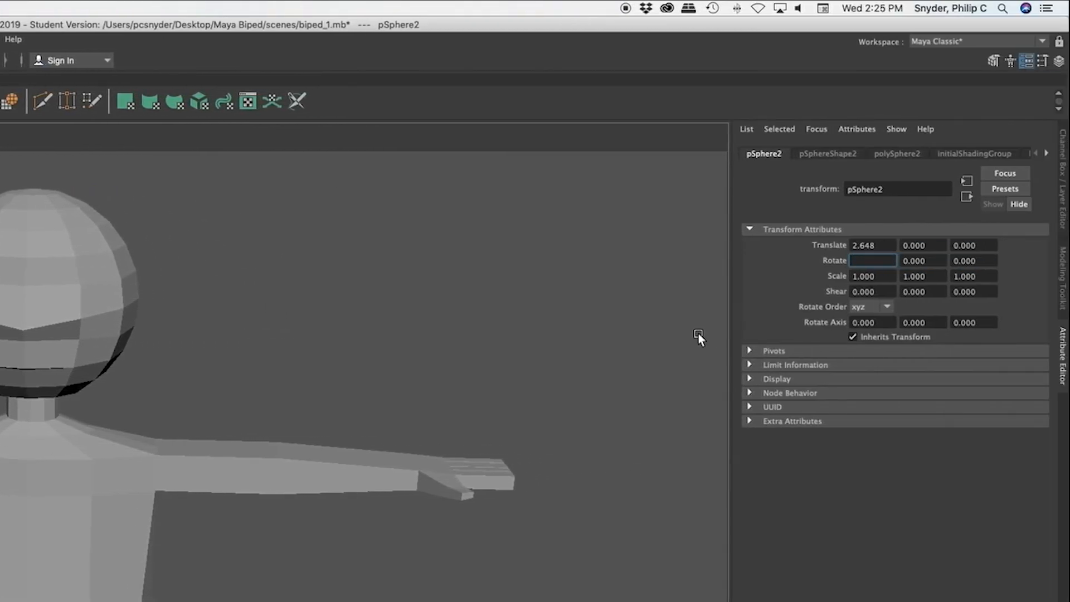
type("-90")
key("Return")
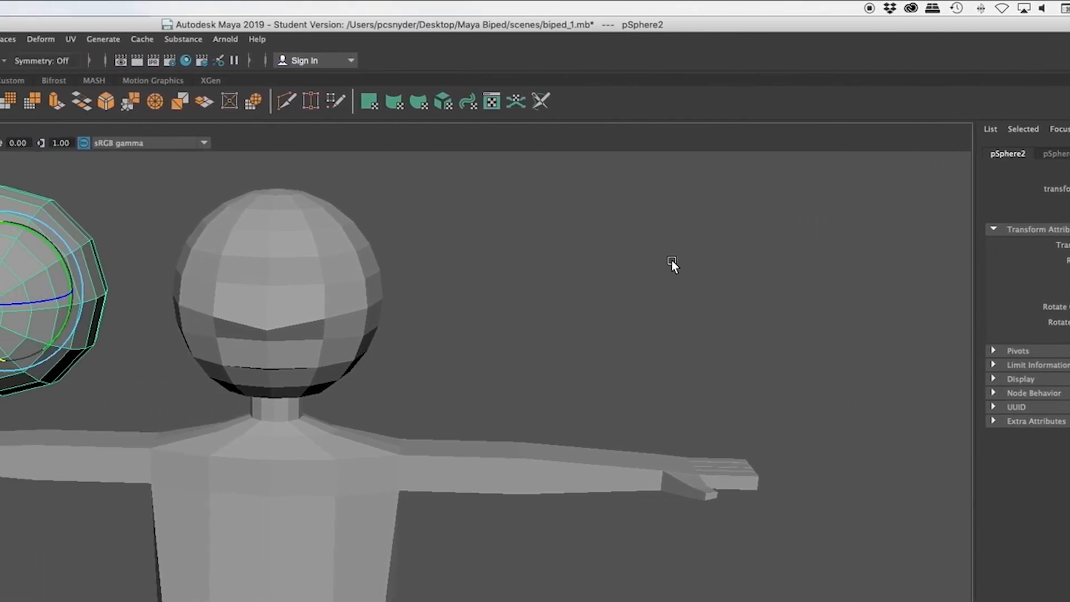
key("r")
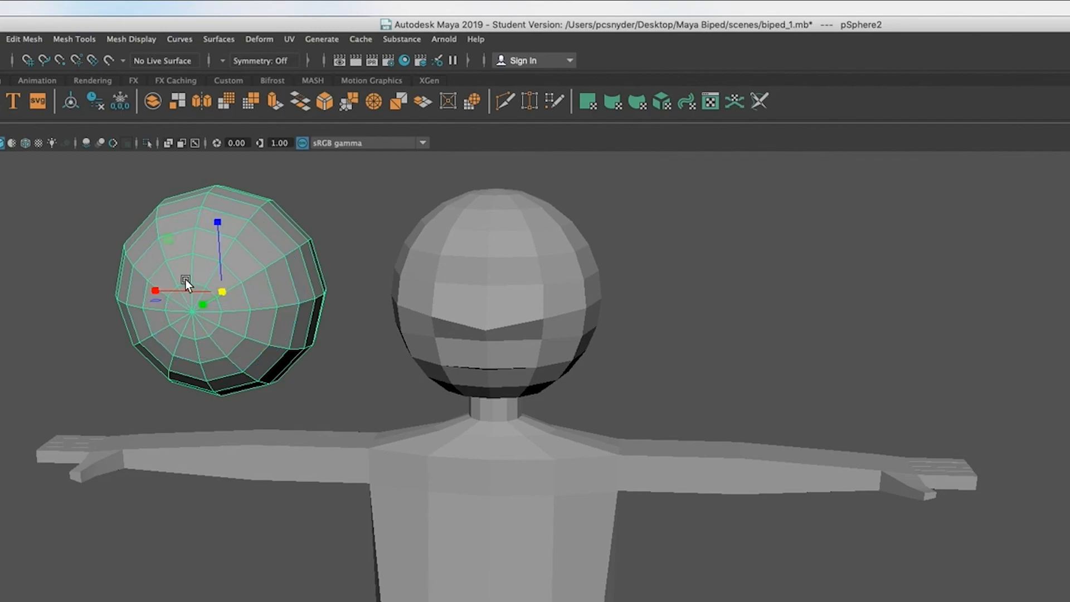
left_click_drag(223, 292, 87, 303)
Step: Move the small sphere up, forward and across onto the face beside the nose, partly sunk into the head
left_click_drag(132, 334, 400, 360, "alt")
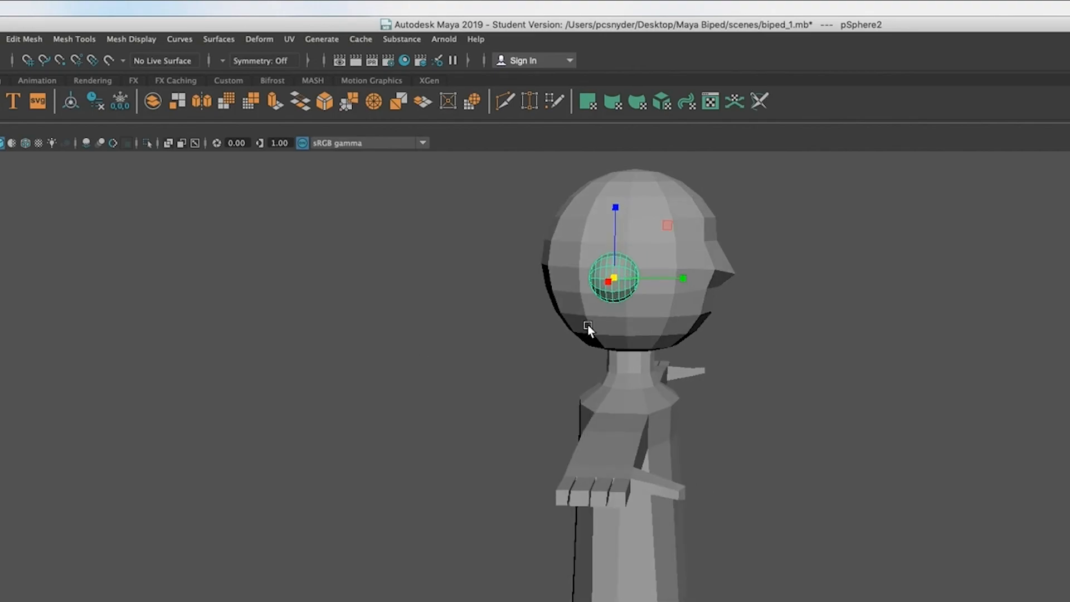
mouse_move(608, 282)
left_mouse_down()
mouse_move(550, 275)
mouse_move(628, 278)
left_mouse_up()
left_click_drag(704, 203, 708, 162)
left_click_drag(795, 557, 664, 549, "alt")
left_click_drag(166, 252, 426, 263)
left_click_drag(581, 517, 751, 550, "alt")
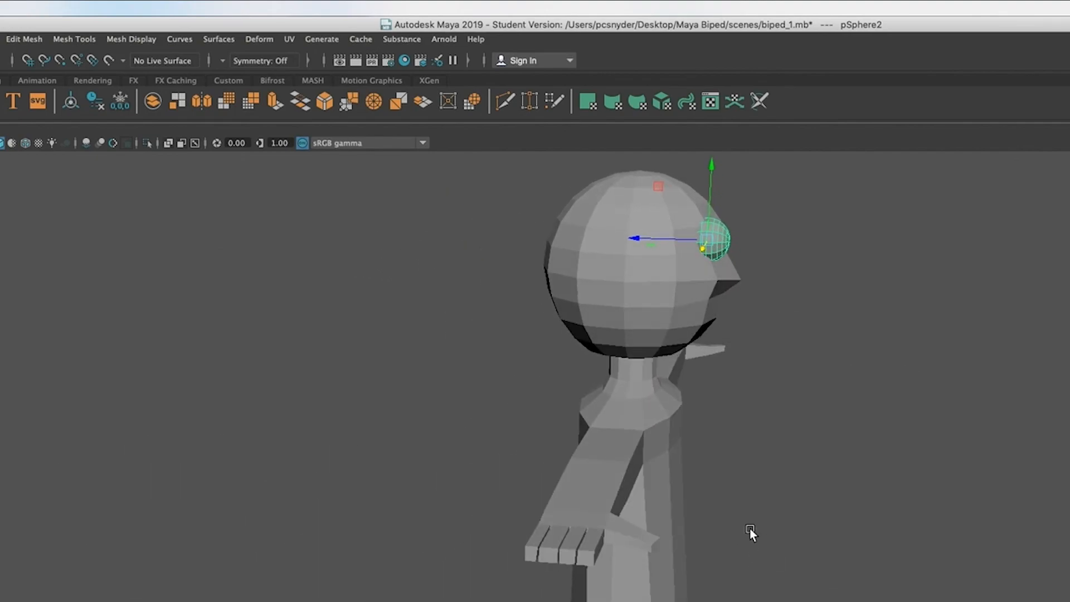
left_click(630, 234)
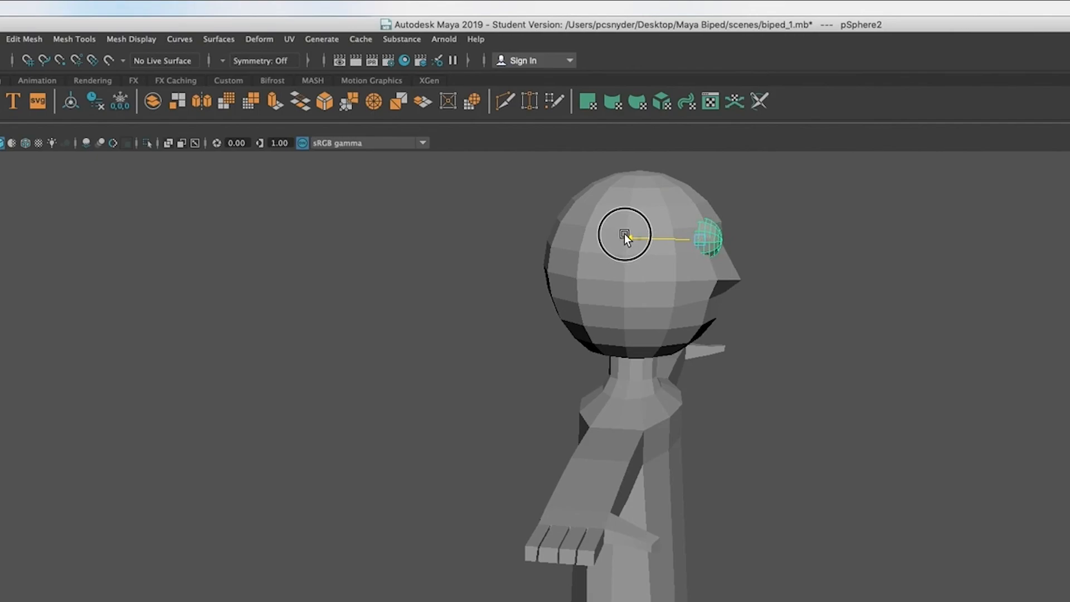
Step: Fine-tune the eye sphere's height and sideways position on the front of the face
left_click_drag(934, 475, 808, 487, "alt")
left_click_drag(464, 180, 465, 187)
mouse_move(391, 261)
left_mouse_down()
mouse_move(436, 261)
mouse_move(383, 256)
left_mouse_up()
mouse_move(386, 445)
left_mouse_down("alt")
mouse_move(523, 458)
mouse_move(521, 475)
mouse_move(402, 461)
mouse_move(383, 447)
mouse_move(452, 467)
mouse_move(472, 464)
mouse_move(408, 454)
mouse_move(487, 461)
mouse_move(390, 453)
left_mouse_up("alt")
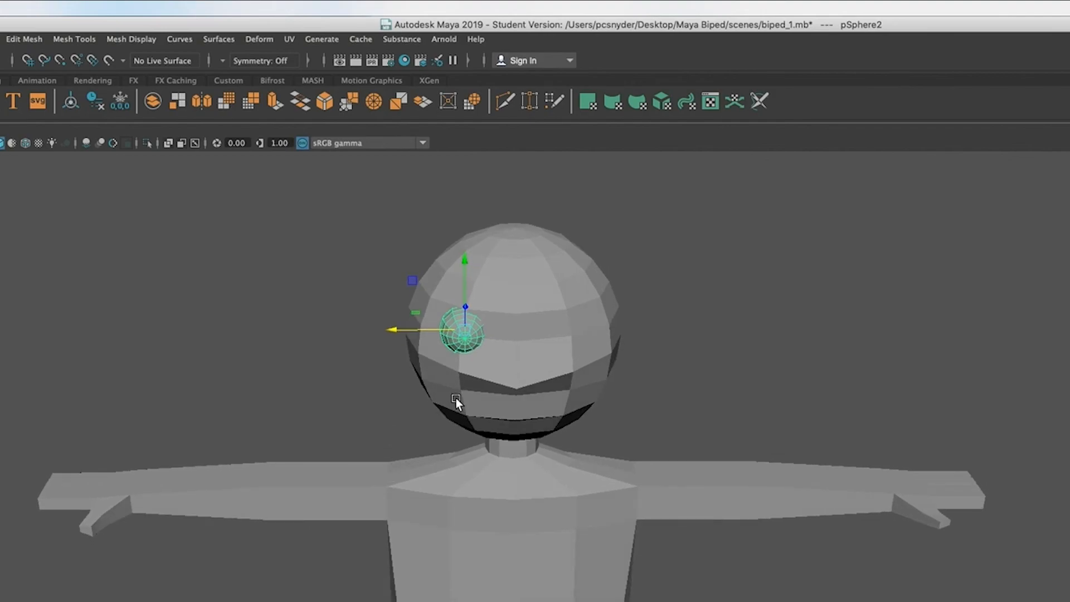
Step: Pull the three head vertices on the outer side of each eye area forward and scale them slightly to broaden the face
left_click_drag(530, 431, 518, 457, "alt")
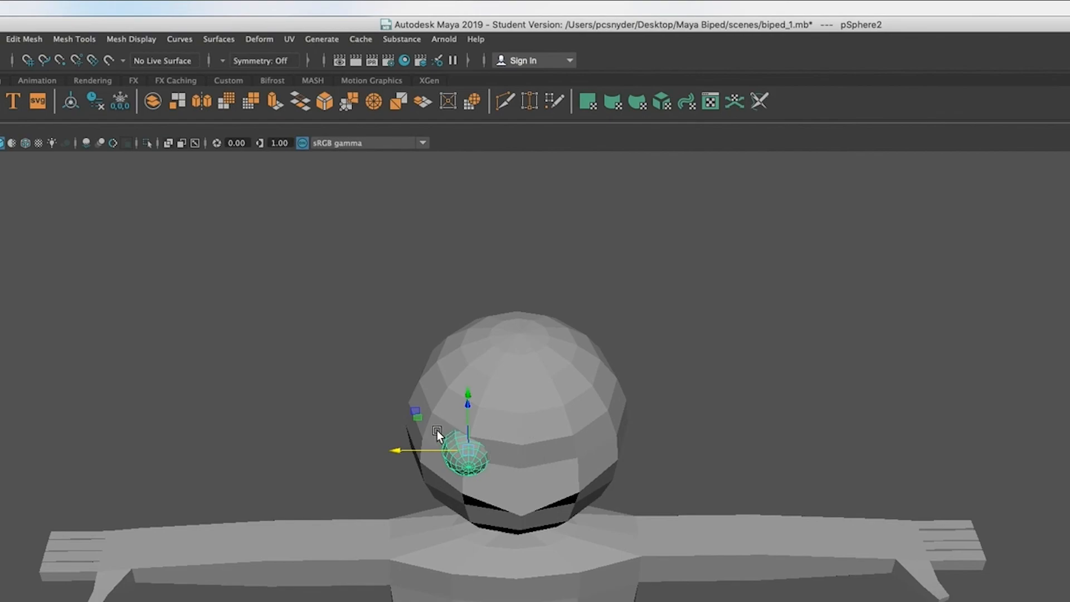
left_click_drag(469, 531, 511, 533, "alt")
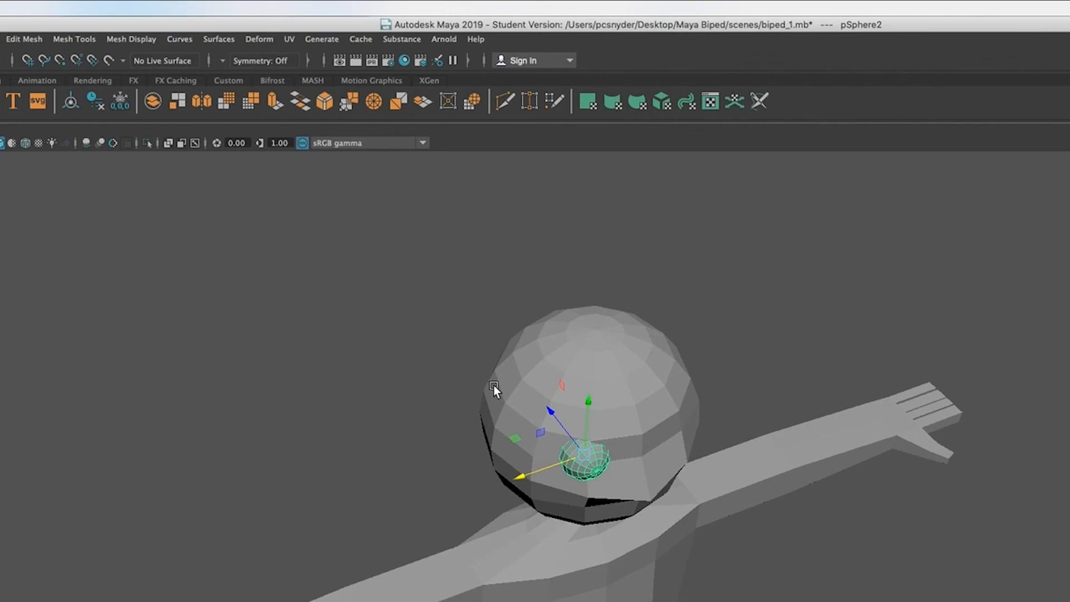
right_click(523, 402)
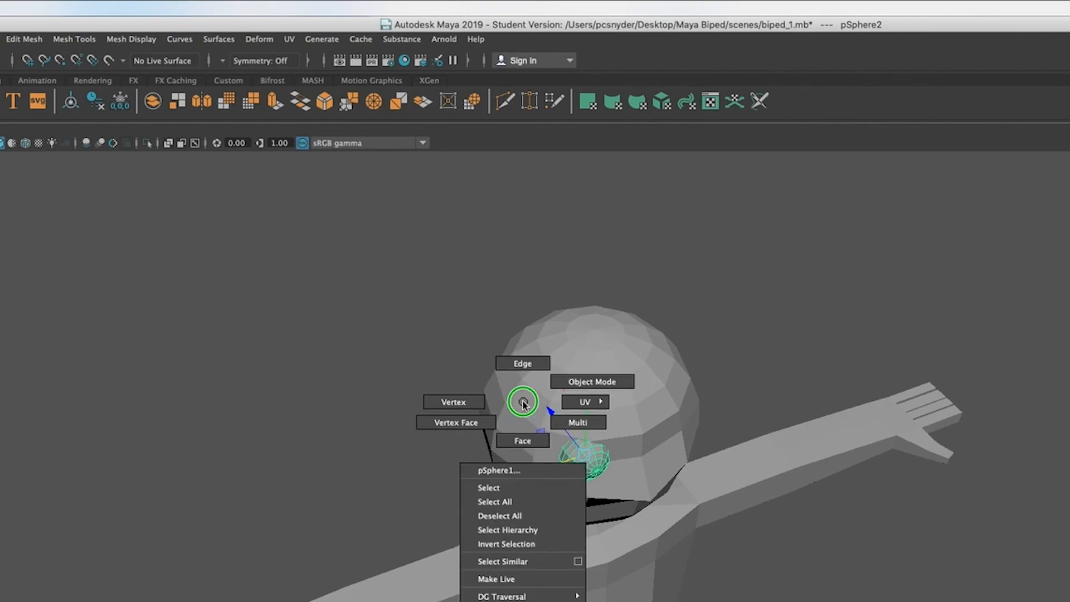
left_click(449, 404)
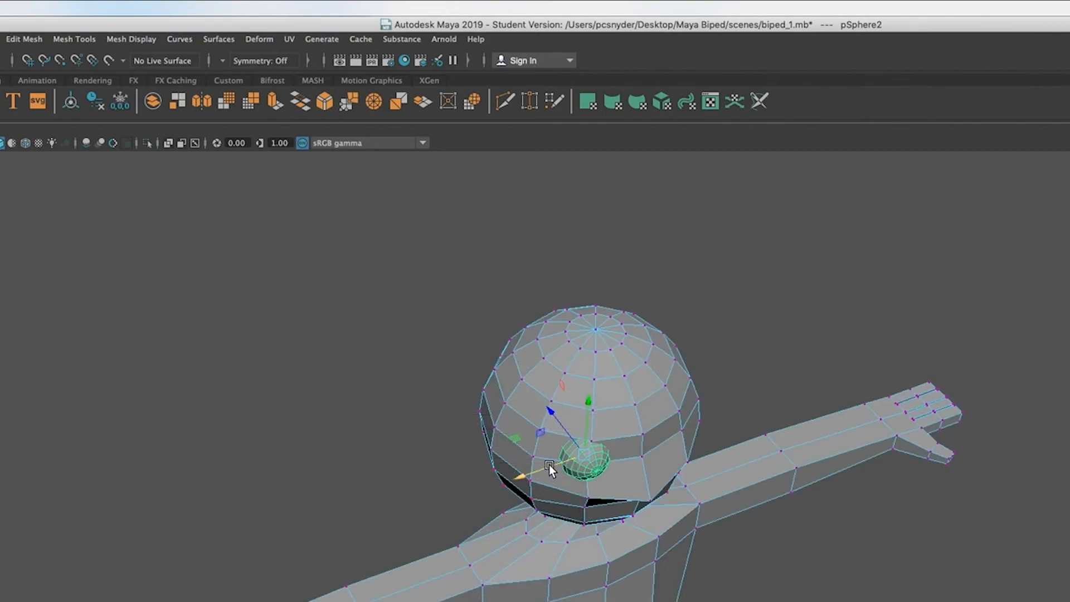
key("q")
left_click(539, 430)
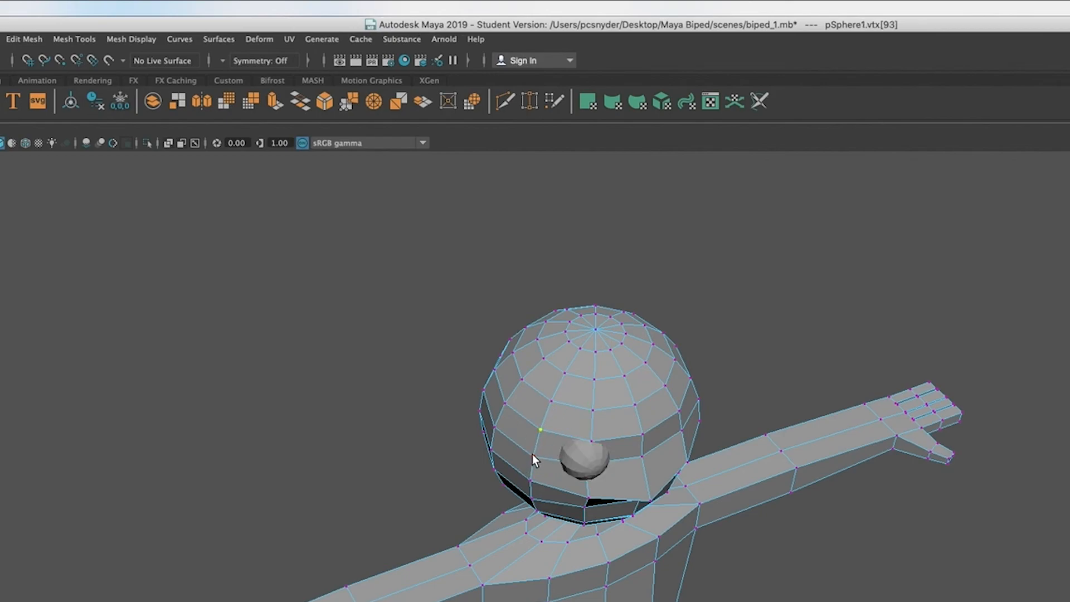
left_click(536, 482, "shift")
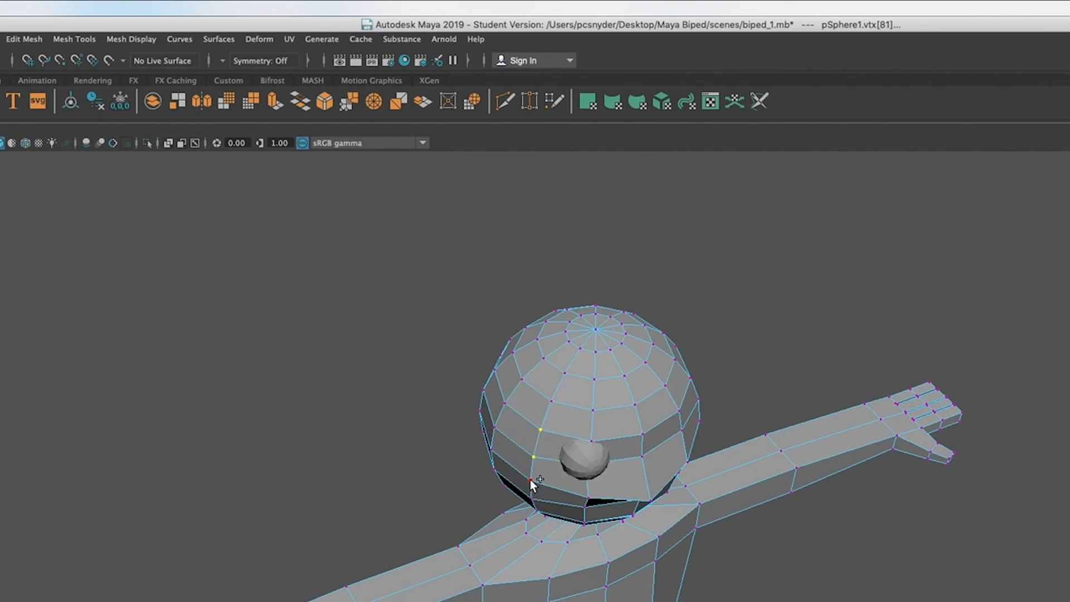
left_click(533, 483, "shift")
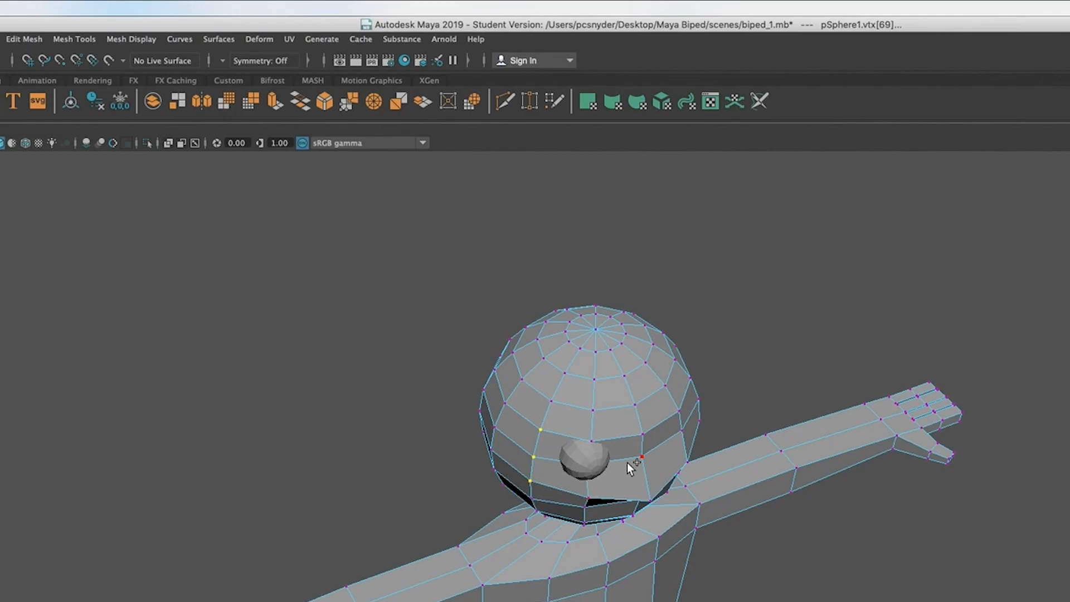
left_click_drag(606, 474, 572, 469, "alt")
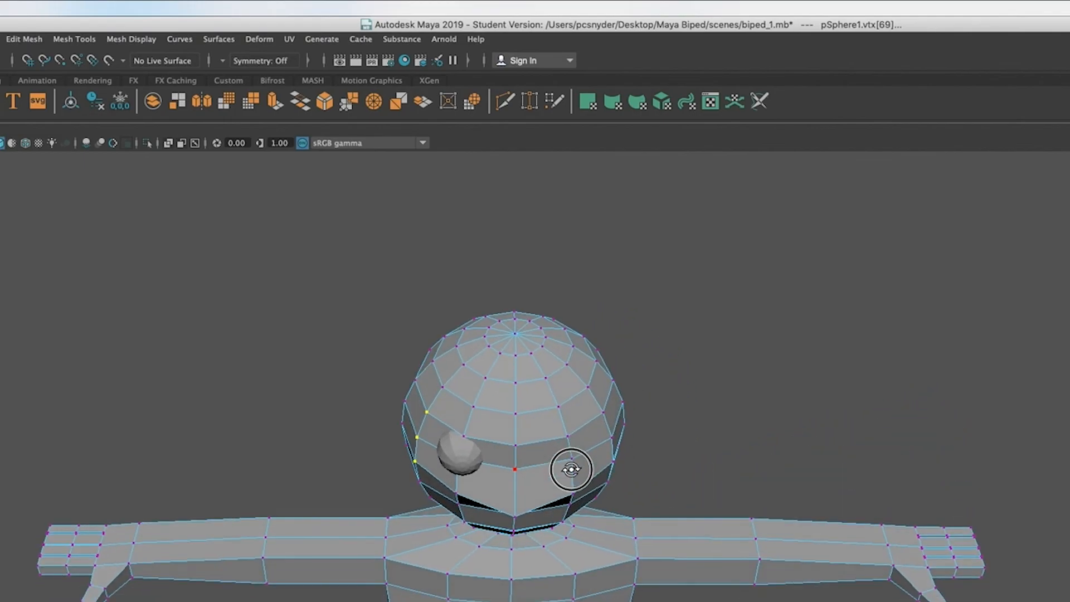
left_click(603, 413, "shift")
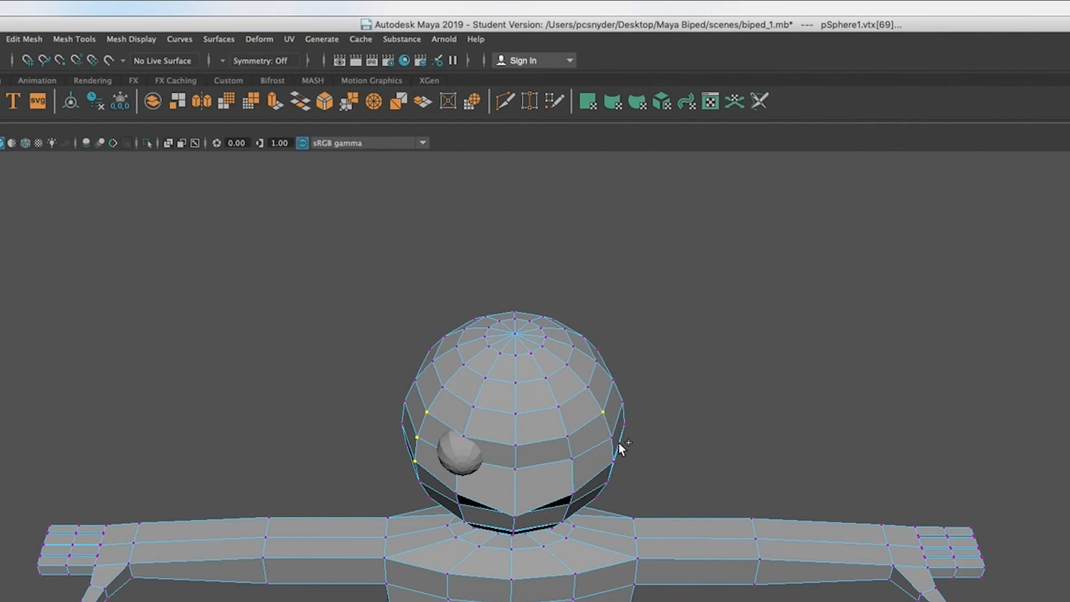
left_click(614, 459, "shift")
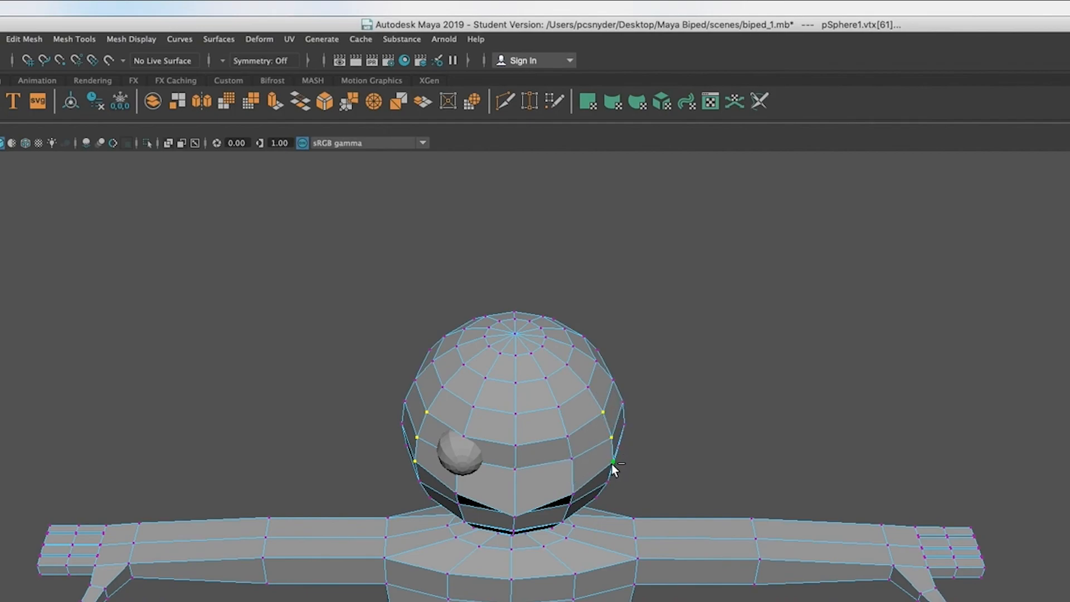
key("w")
left_click(535, 537)
left_click_drag(536, 537, 547, 546, "alt")
left_click_drag(532, 442, 531, 454)
key("r")
left_click_drag(480, 513, 478, 514)
Step: Return to object mode and select the eye sphere, with the whole face viewed from the front
left_click_drag(682, 571, 844, 596, "alt")
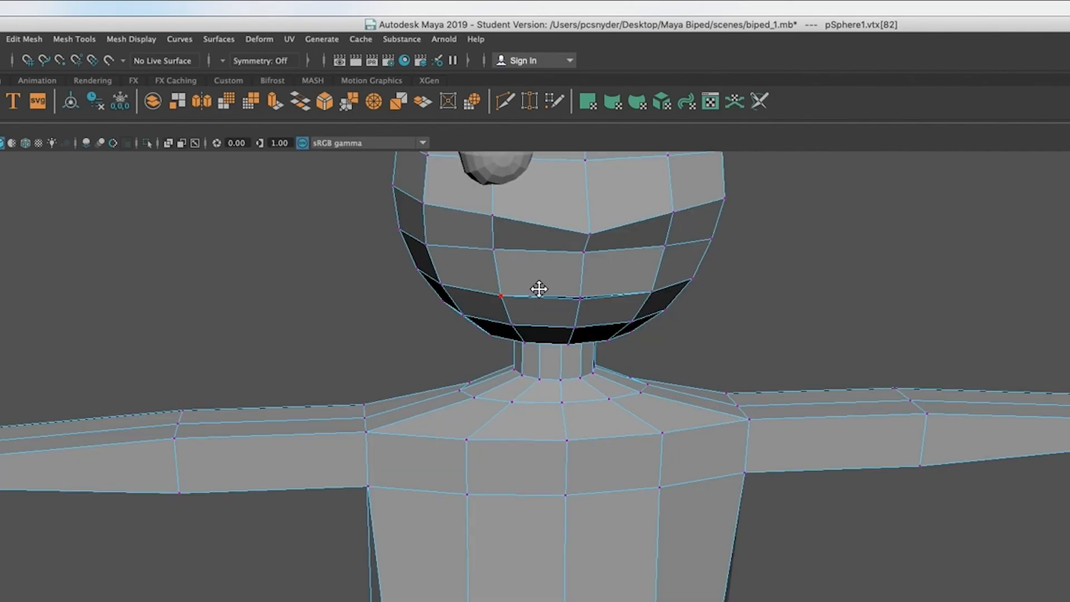
scroll(535, 380, "up", 3)
right_click_drag(471, 425, 531, 400)
left_click(491, 435)
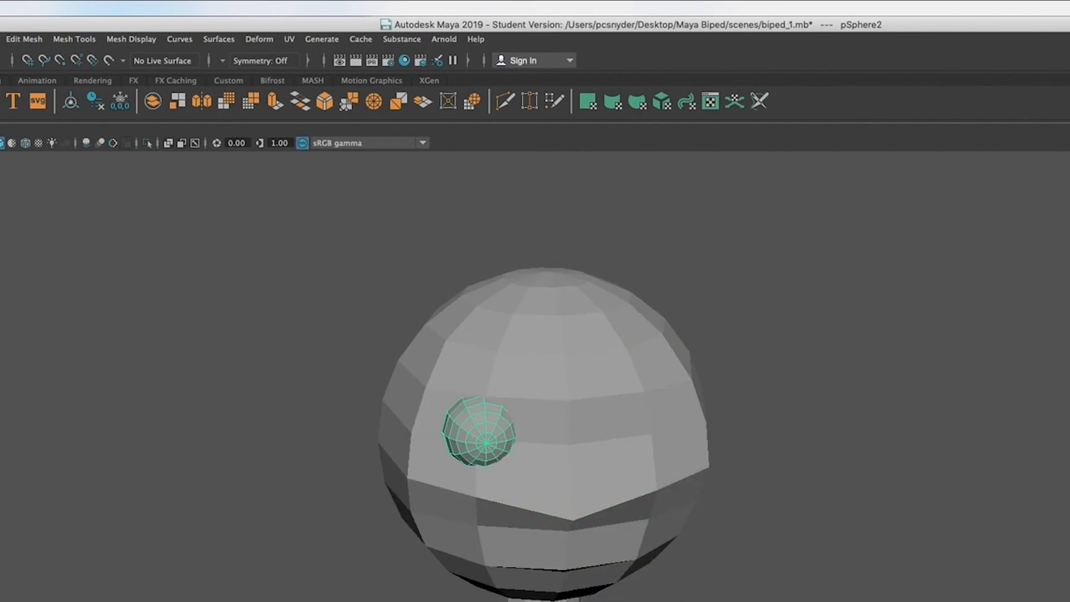
left_click_drag(616, 514, 609, 494, "alt")
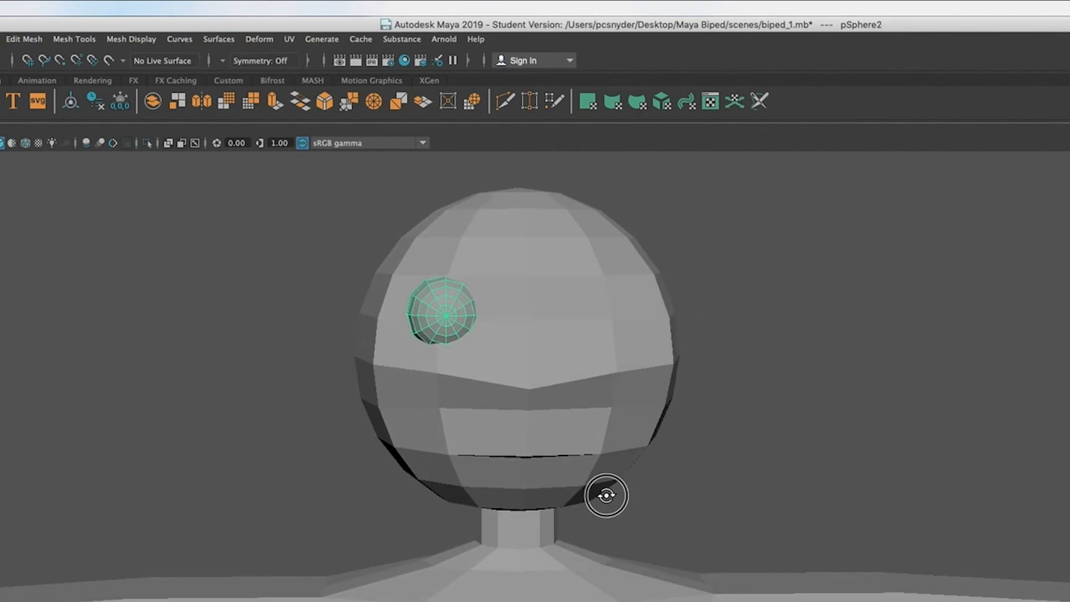
Step: Assign a new Blinn material to the eye sphere and brighten its colour to white
right_click(437, 302)
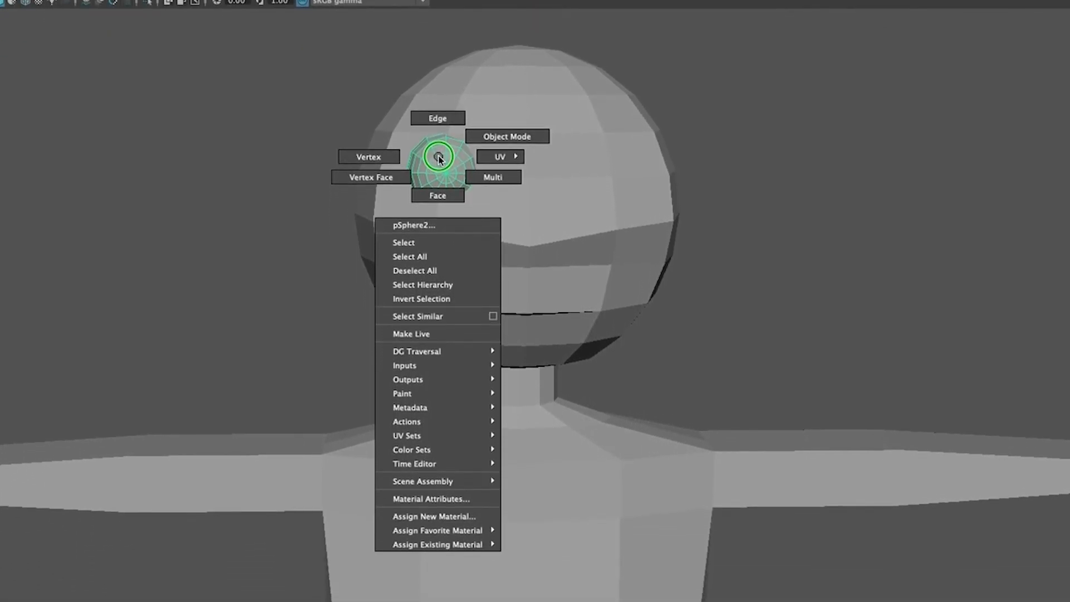
right_click_drag(438, 158, 477, 519)
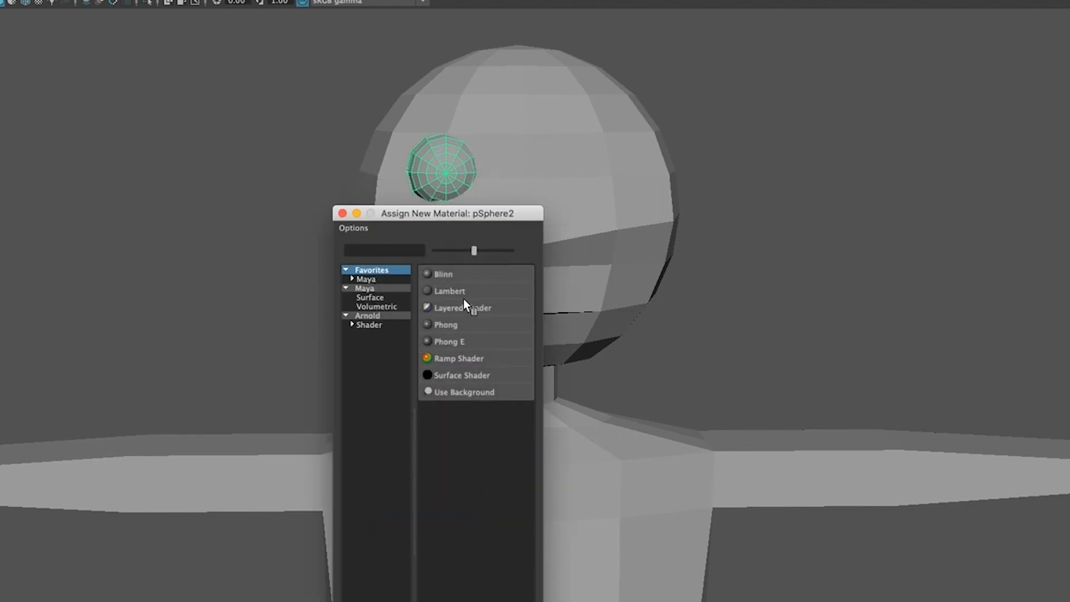
left_click(456, 290)
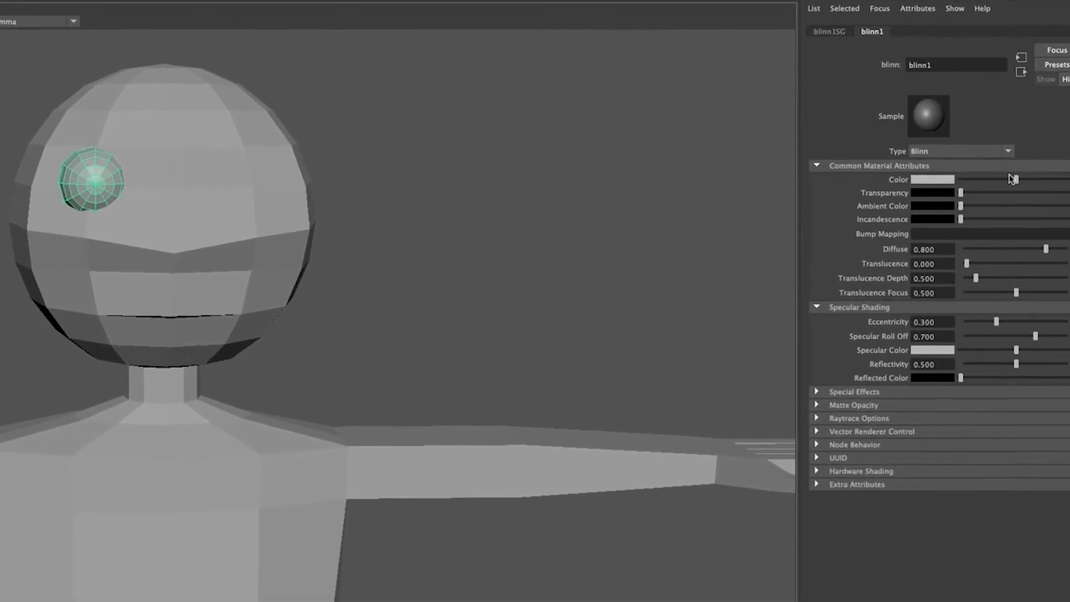
left_click(991, 182)
left_click_drag(992, 183, 1035, 185)
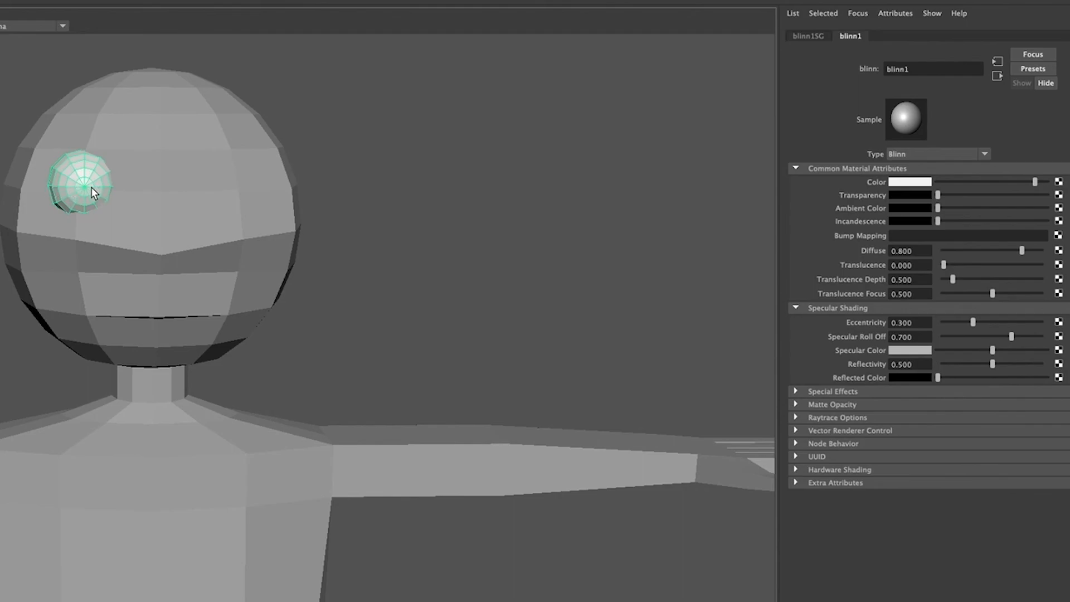
left_click(1037, 182)
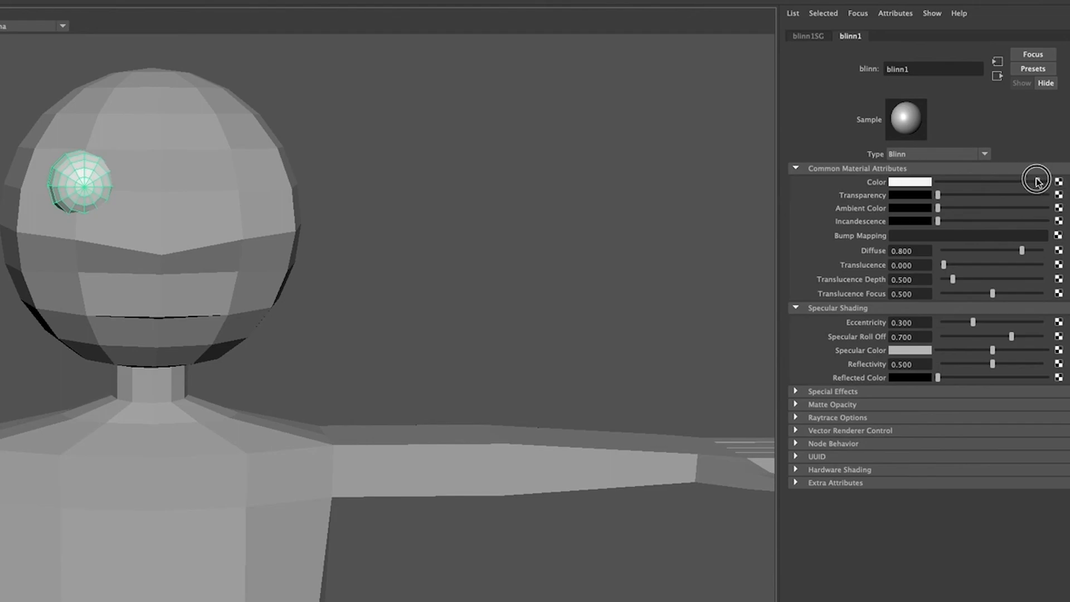
Step: Select the two innermost rings of faces around the front pole of the eye sphere with paint selection
right_click(85, 186)
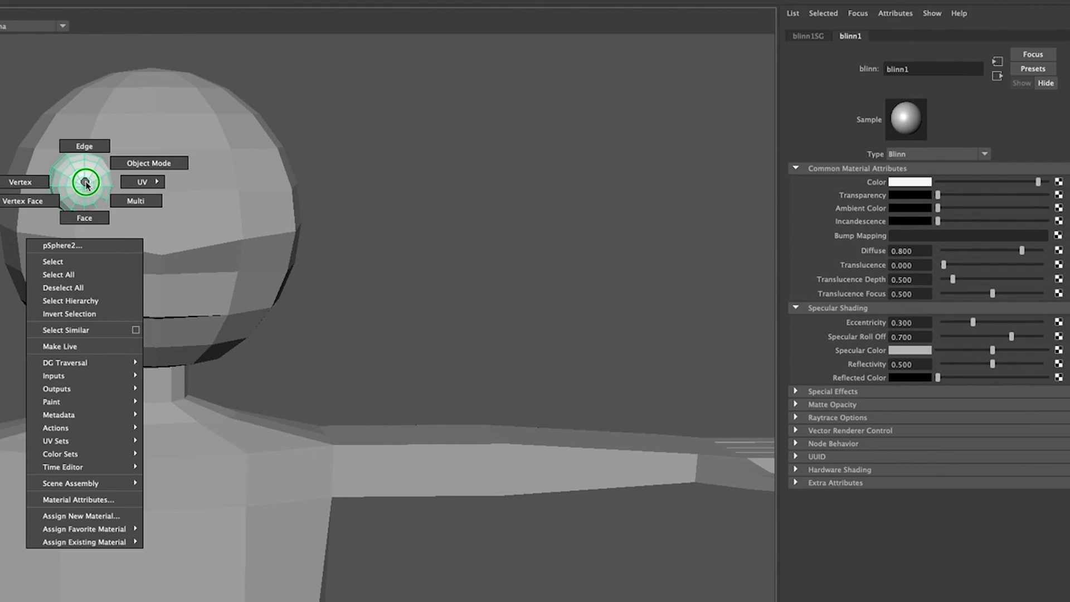
right_click(85, 183)
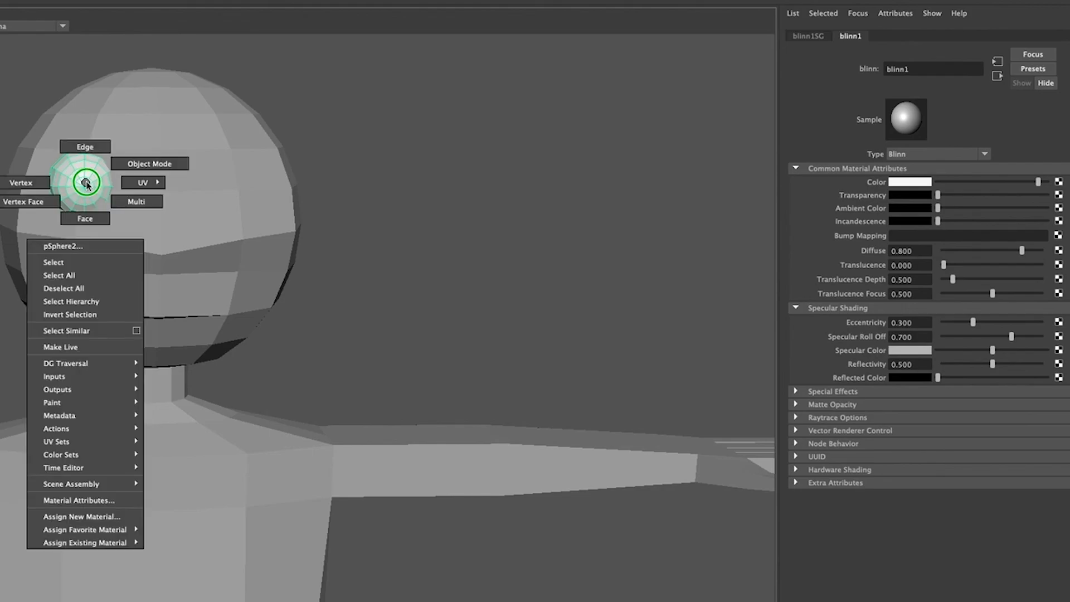
left_click(95, 217)
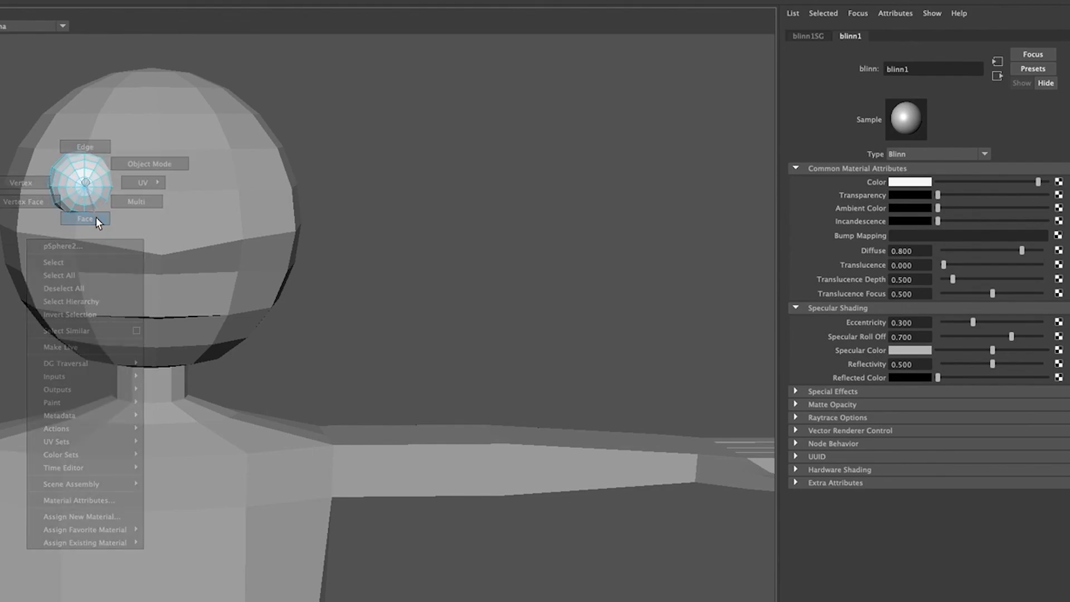
scroll(84, 231, "up", 5)
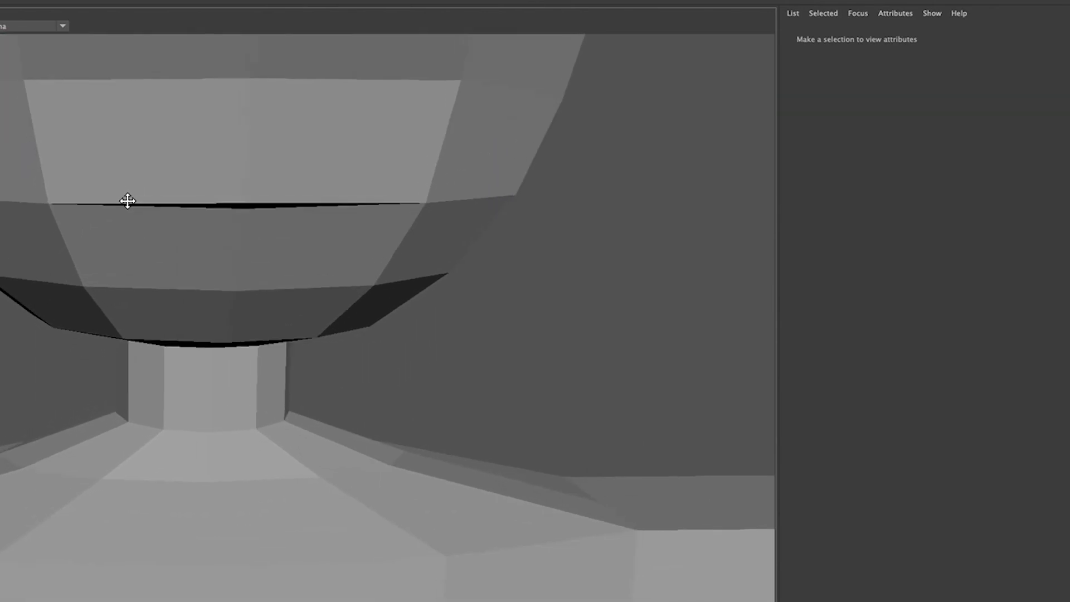
middle_click_drag(125, 199, 128, 446, "alt")
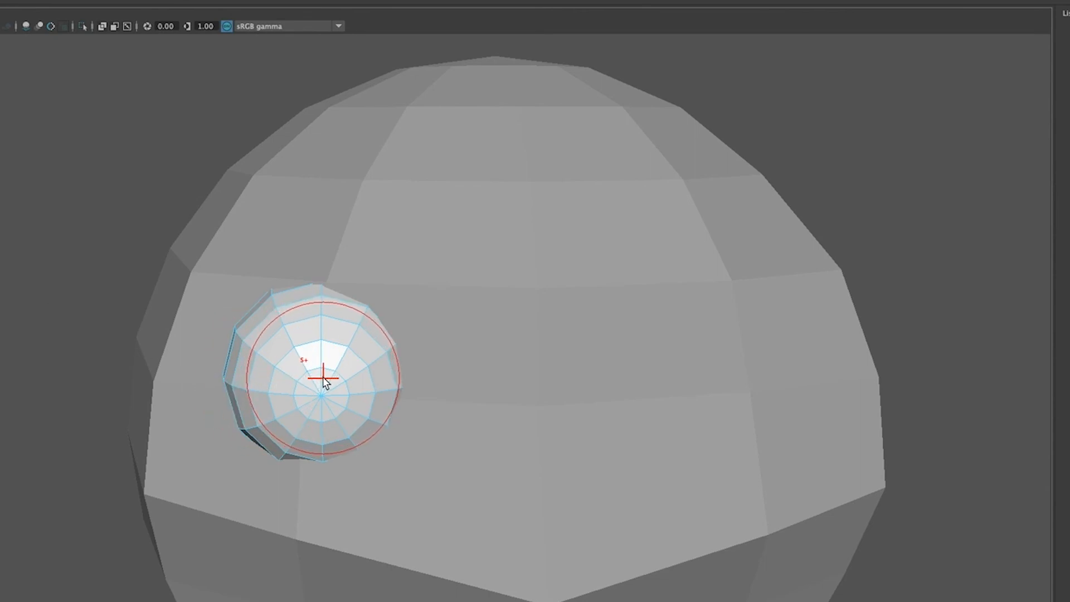
mouse_move(325, 383)
left_mouse_down()
mouse_move(301, 375)
mouse_move(330, 363)
mouse_move(356, 397)
mouse_move(329, 432)
mouse_move(294, 423)
mouse_move(289, 375)
mouse_move(317, 397)
mouse_move(320, 416)
mouse_move(317, 389)
left_mouse_up()
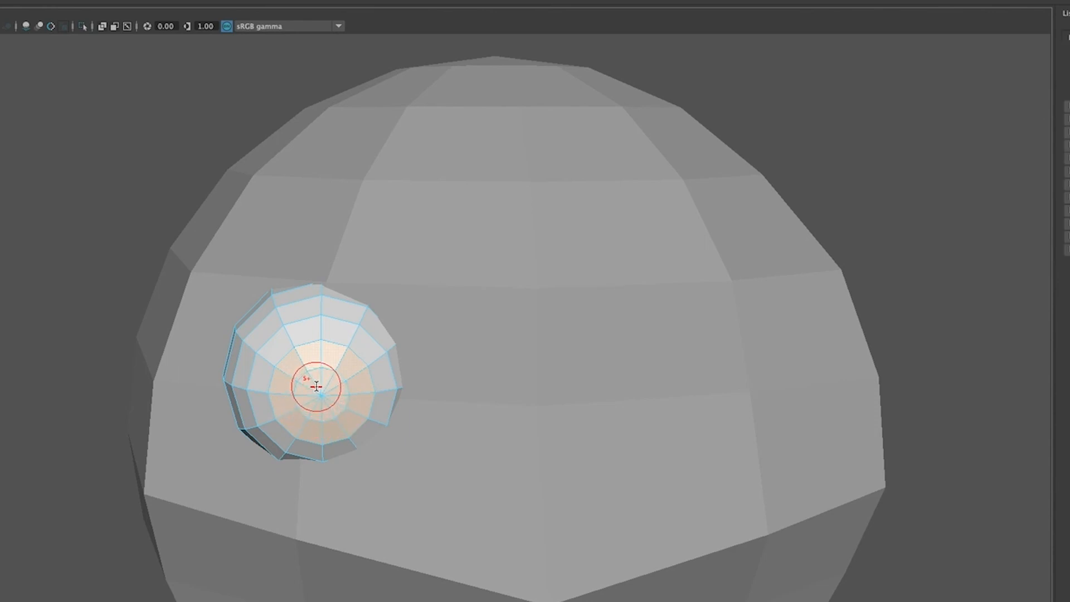
Step: Assign a new Blinn material to the selected front faces and set its colour to black
right_click(319, 393)
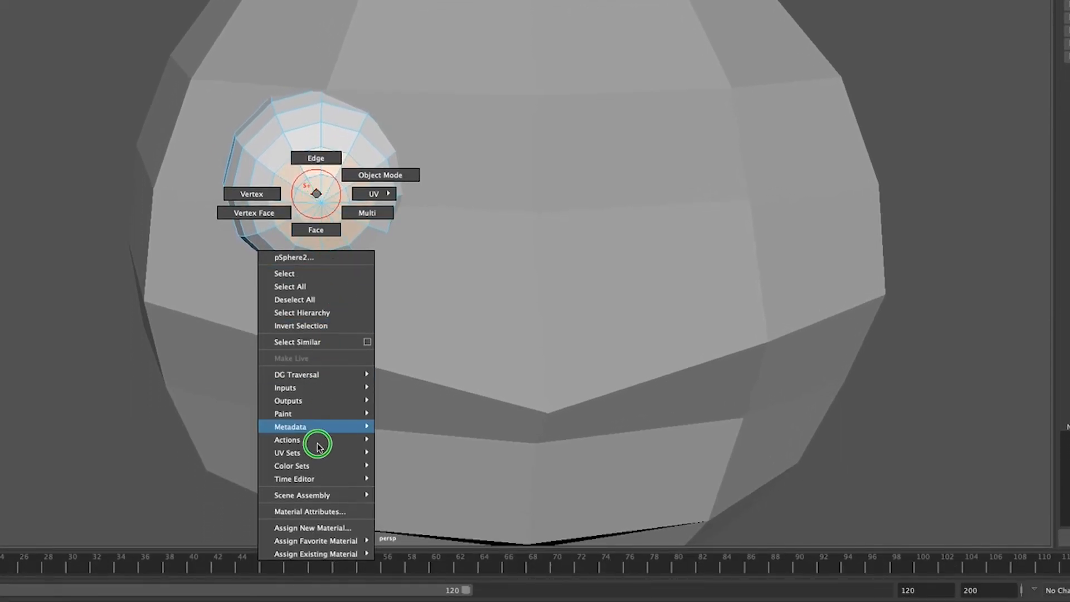
left_click(329, 530)
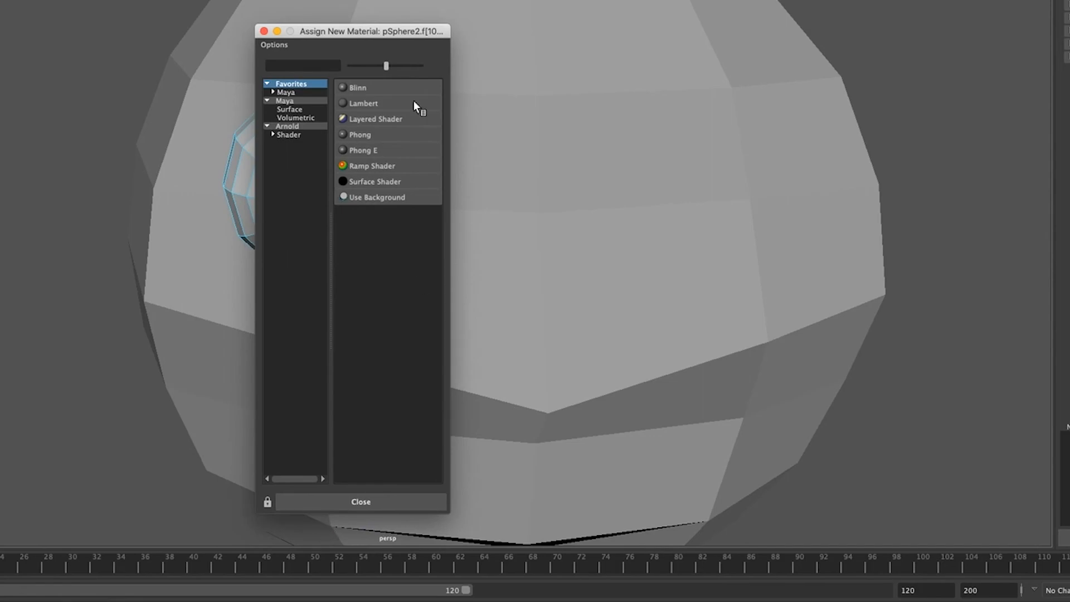
left_click(376, 89)
left_click_drag(1031, 179, 958, 190)
Step: Rename the new black Blinn material as pupils
double_click(948, 75)
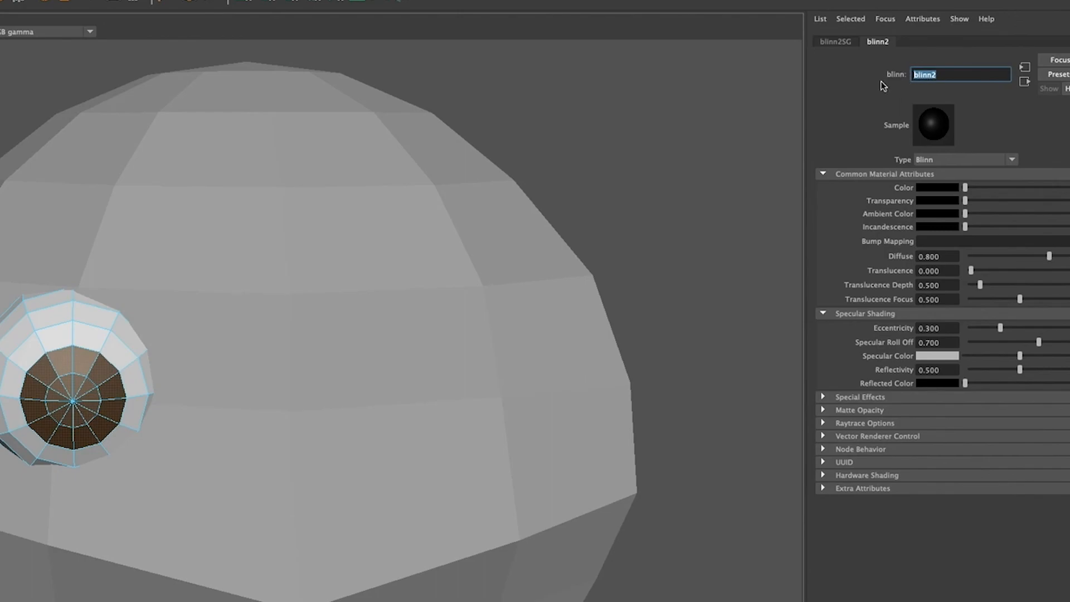
type("pupils")
key("Return")
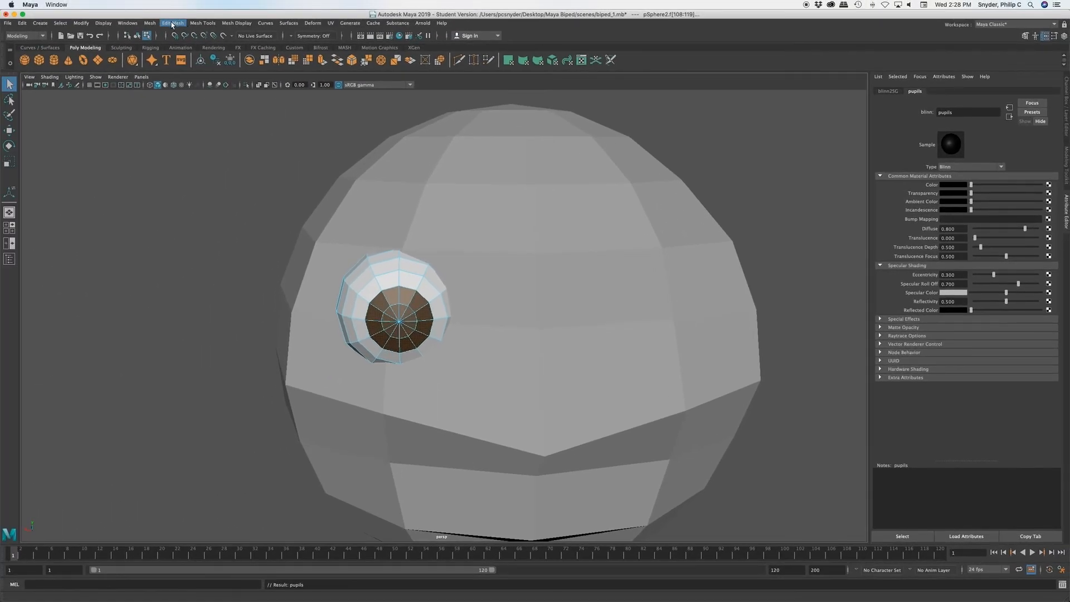
Step: Rename the eye's white Blinn material as sclera in the Hypershade
left_click(128, 23)
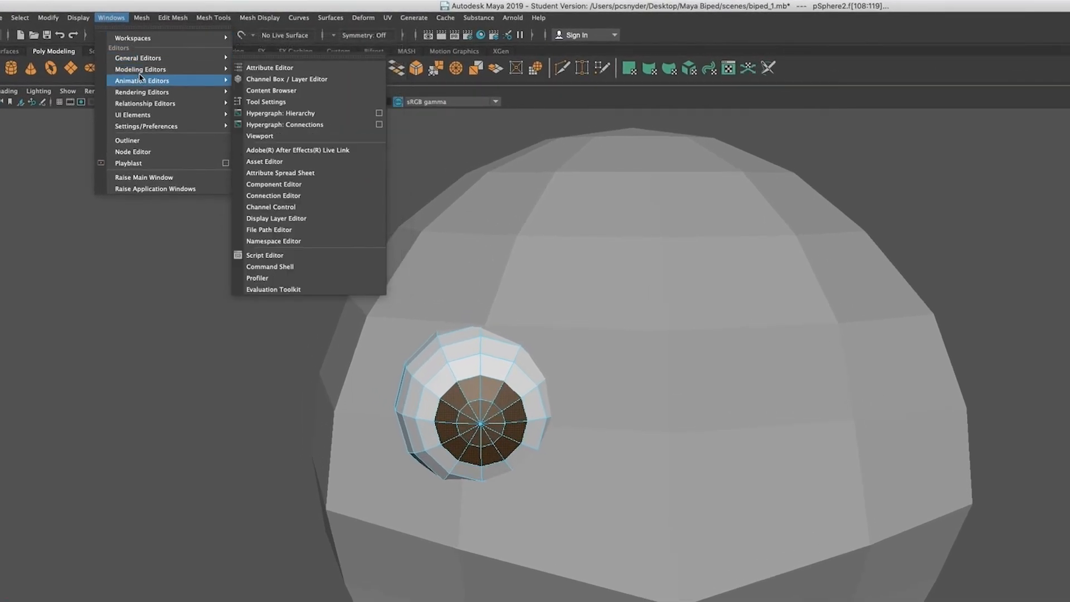
mouse_move(148, 95)
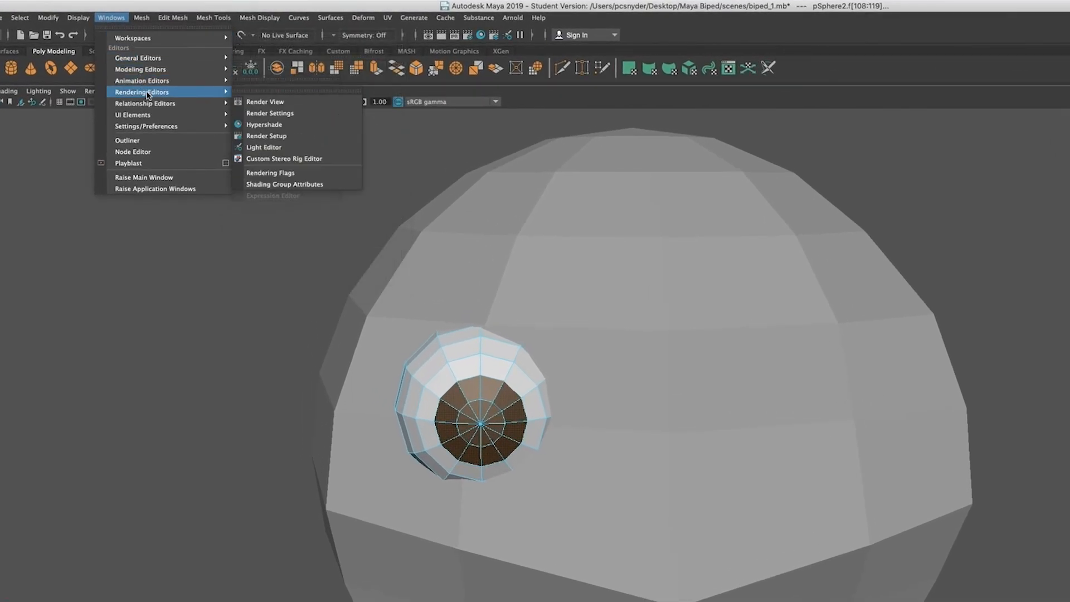
left_click(275, 126)
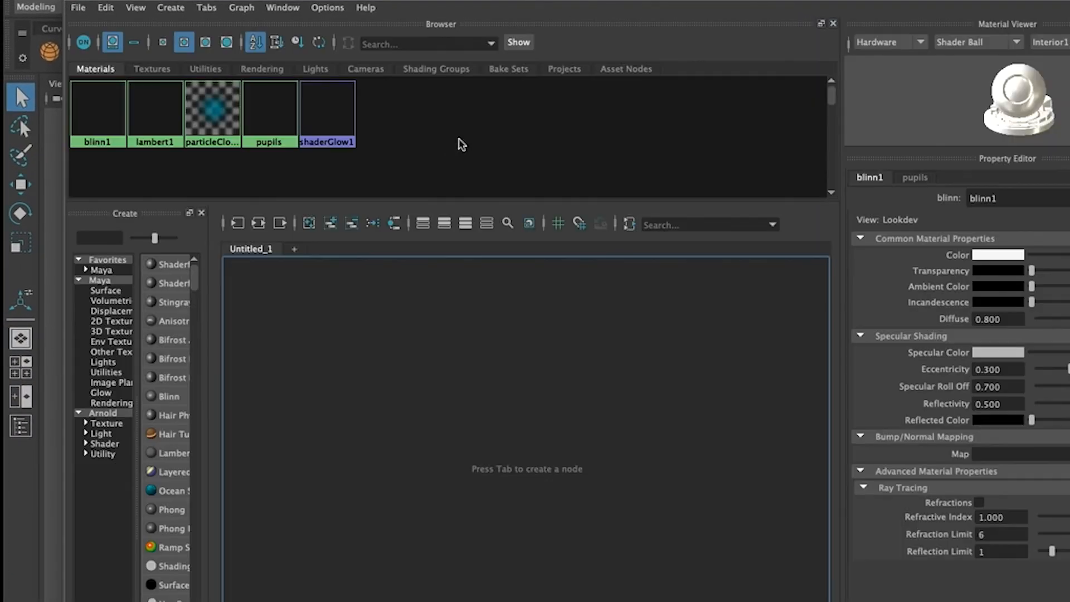
left_click(102, 107)
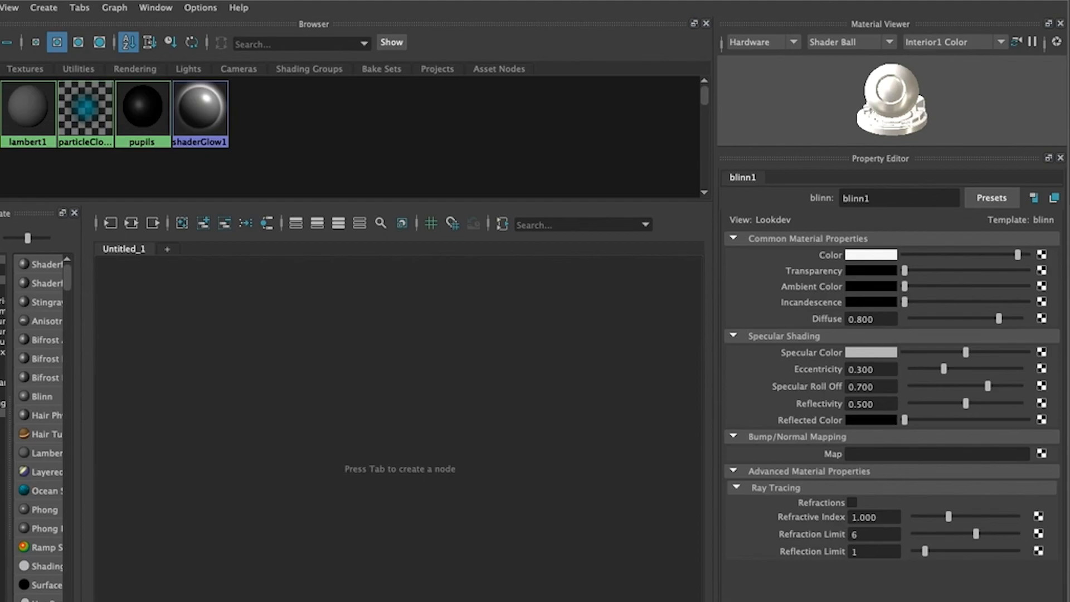
key("Return")
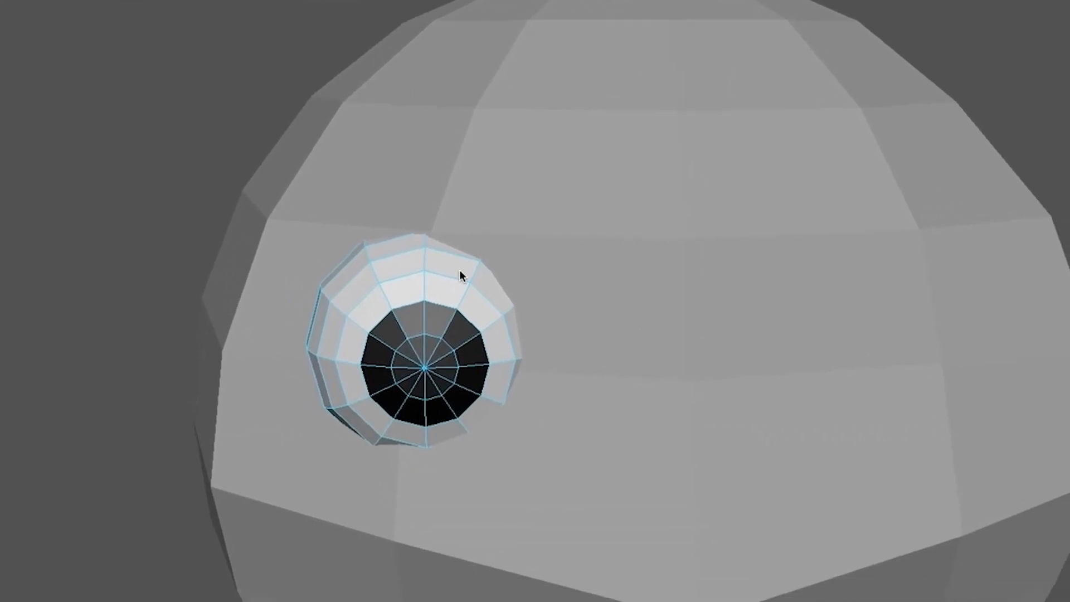
Step: In object mode, duplicate the eye and move the copy sideways to the matching spot on the other half of the face
right_click_drag(463, 274, 539, 252)
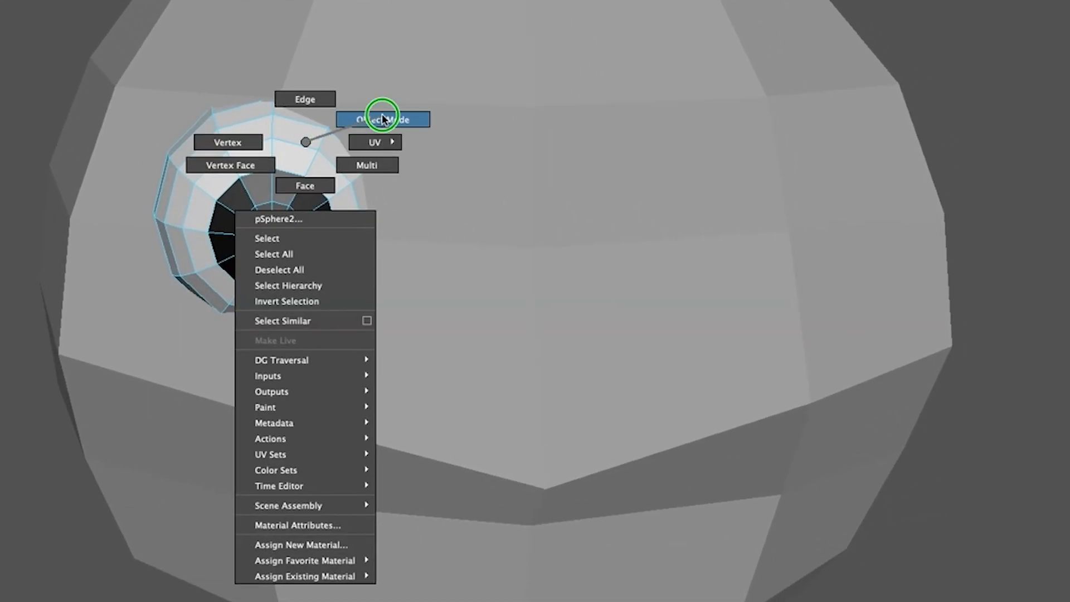
right_click_drag(382, 116, 382, 118)
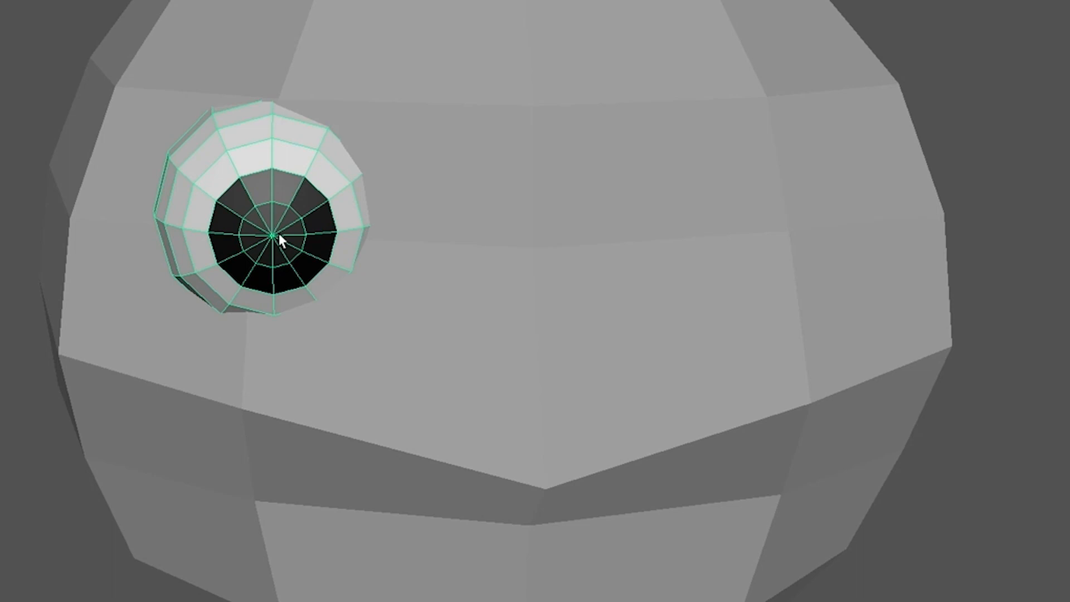
key("w")
key("ctrl+d")
left_click_drag(198, 213, 663, 208)
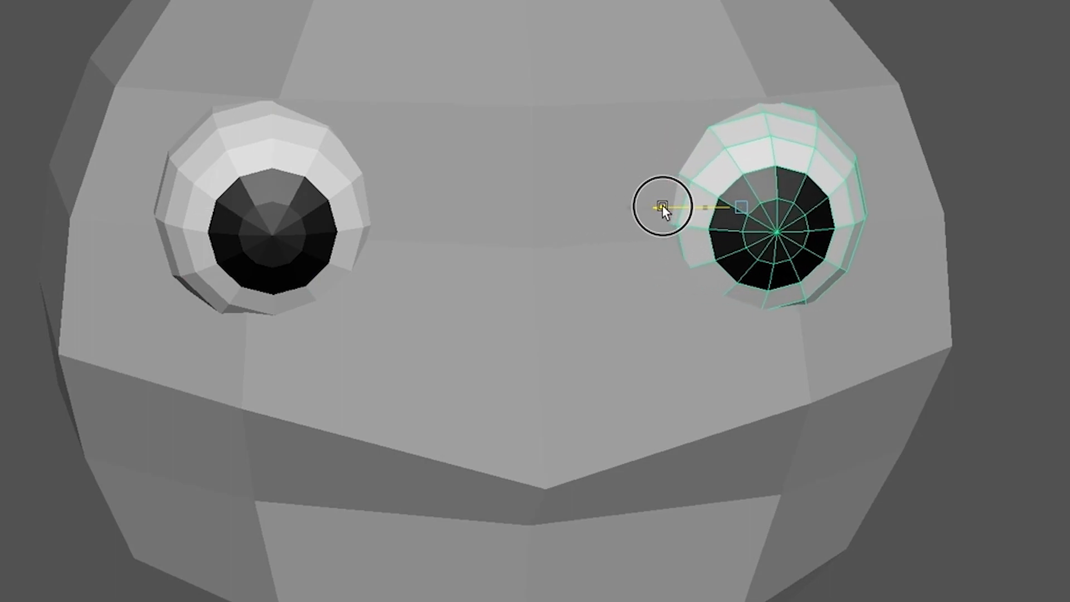
left_click_drag(662, 206, 663, 206)
mouse_move(630, 574)
left_mouse_down("alt")
mouse_move(650, 561)
mouse_move(621, 535)
mouse_move(626, 557)
left_mouse_up("alt")
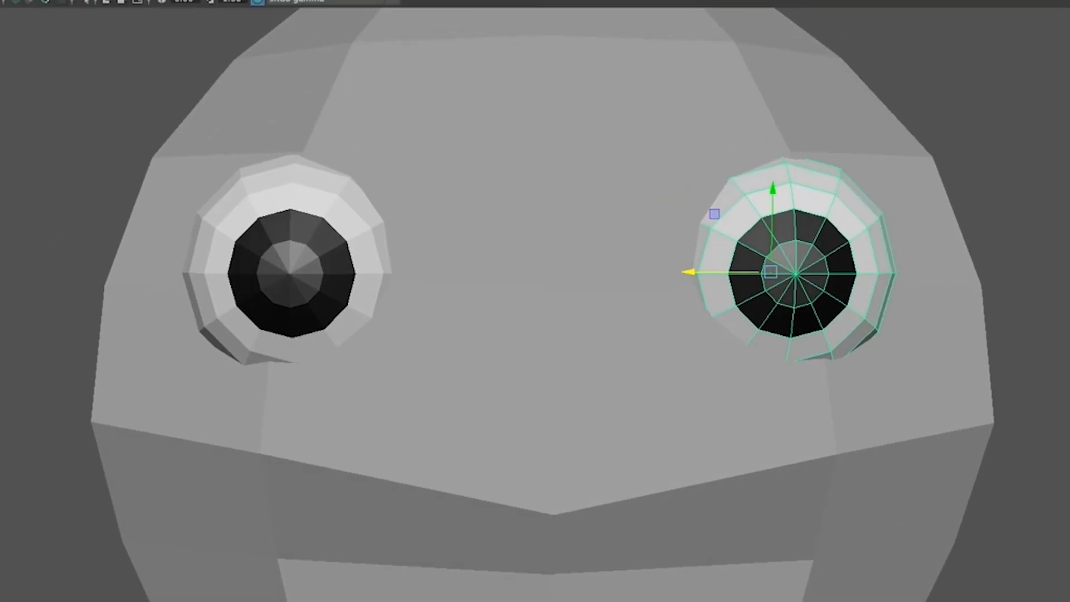
left_click(1034, 511)
Step: Select the body and both eyes and display them with the smooth mesh preview
scroll(1035, 513, "down", 6)
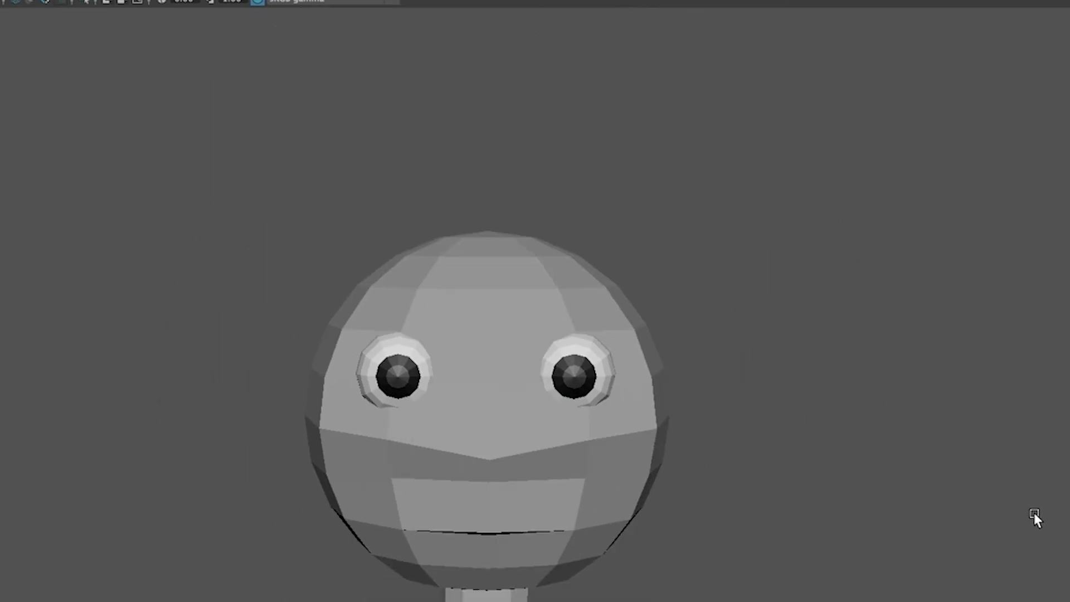
scroll(1035, 513, "down", 1)
scroll(1032, 513, "up", 3)
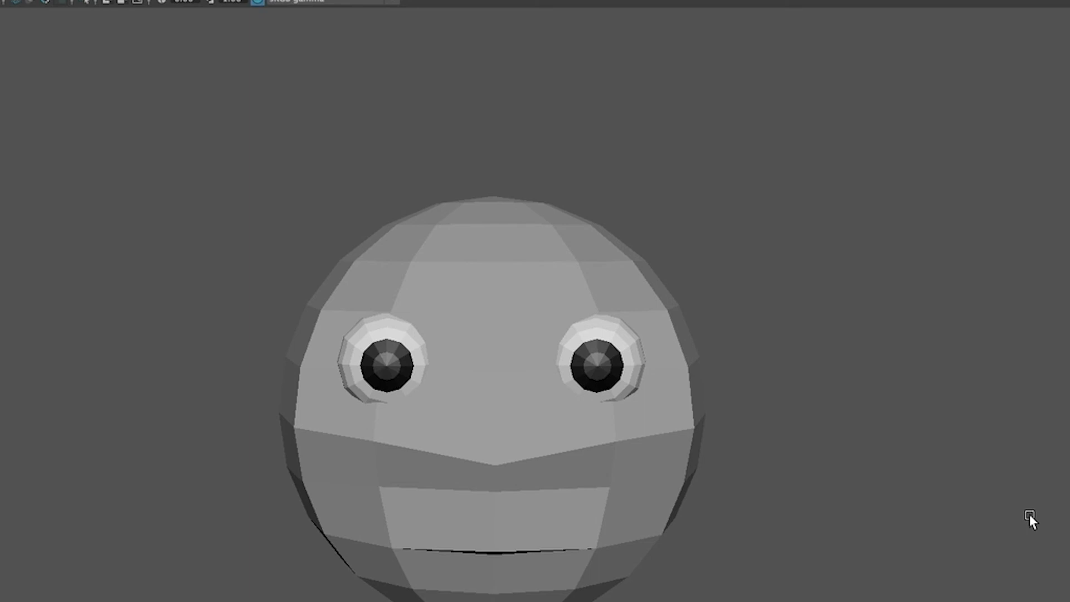
scroll(817, 493, "down", 3)
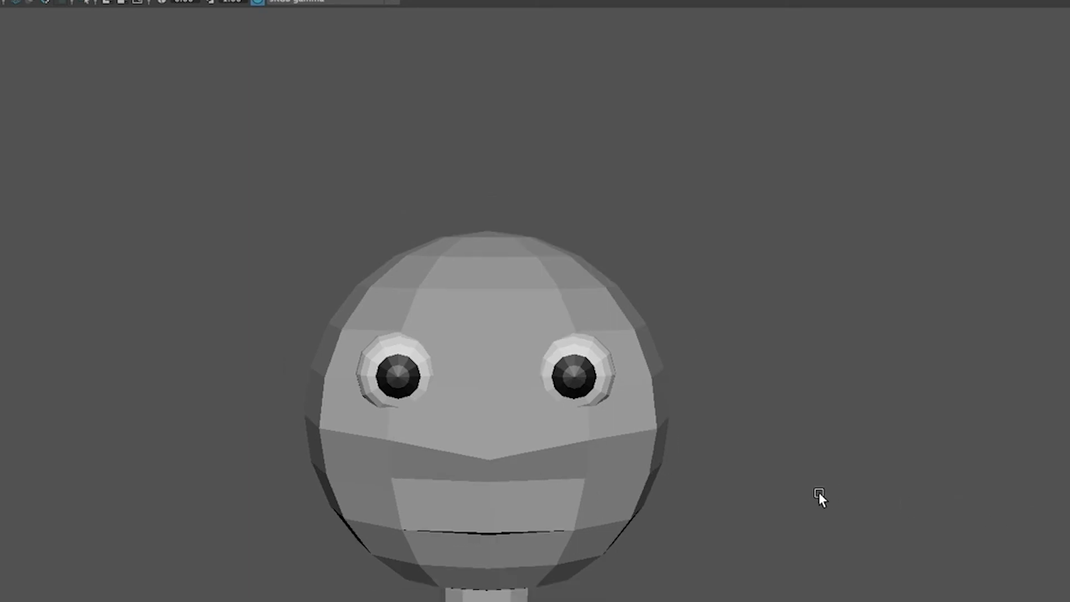
left_click_drag(818, 493, 721, 497, "alt")
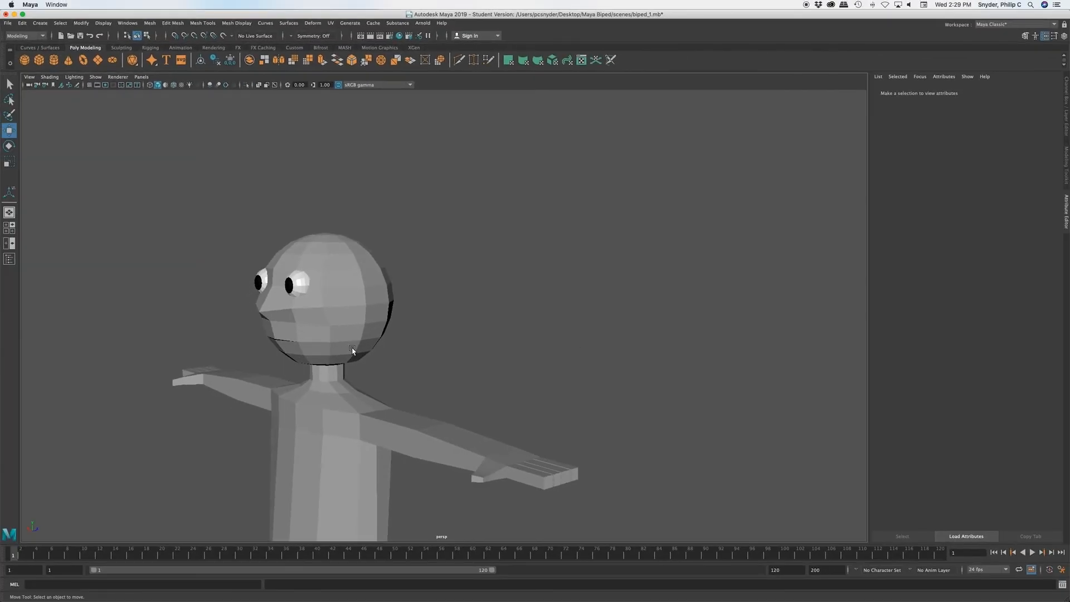
left_click(362, 356)
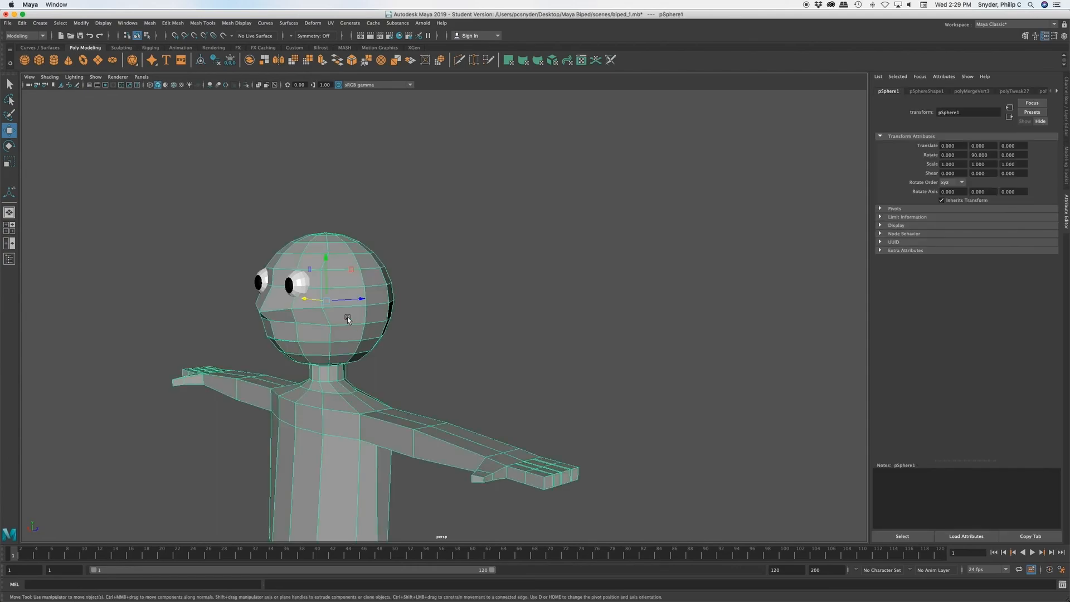
left_click(299, 286)
left_click(262, 287)
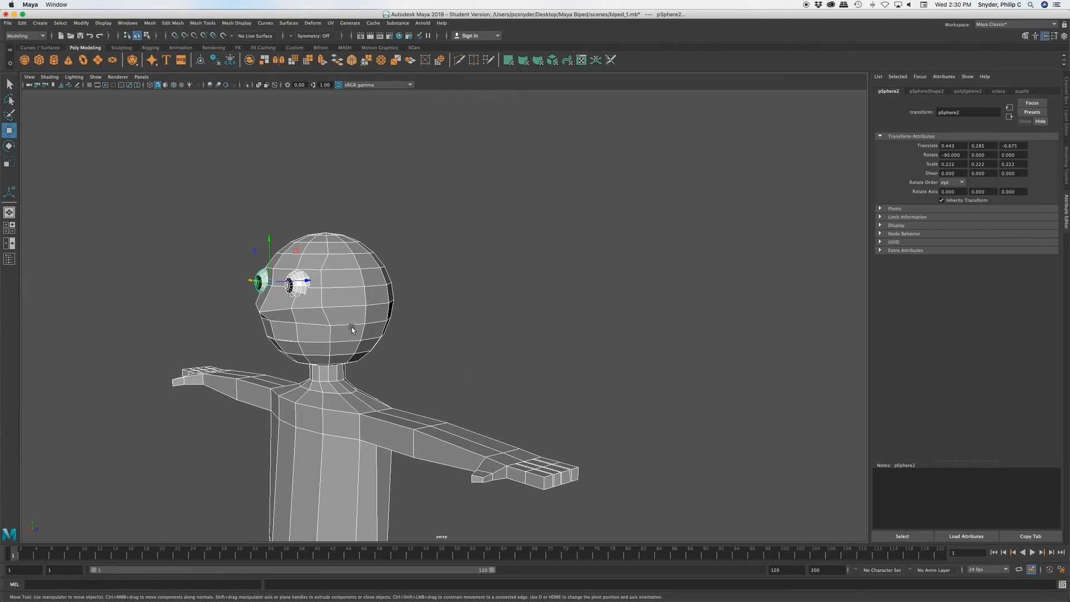
key("3")
left_click(417, 371)
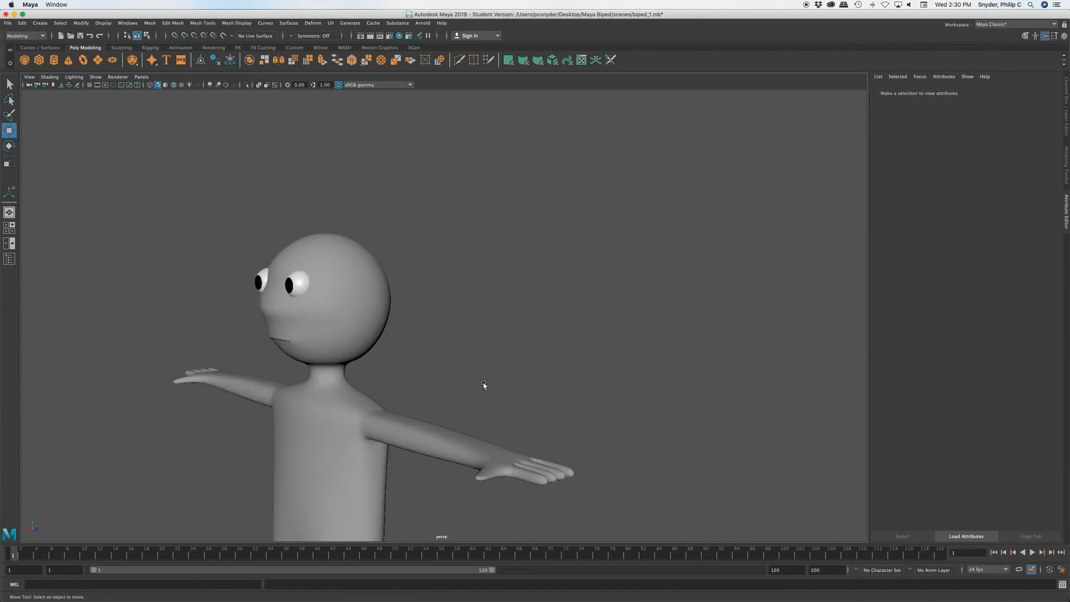
Step: View the whole smoothed figure from the front side and return the body mesh to its unsmoothed display
scroll(488, 391, "down", 5)
middle_click_drag(420, 417, 505, 321, "alt")
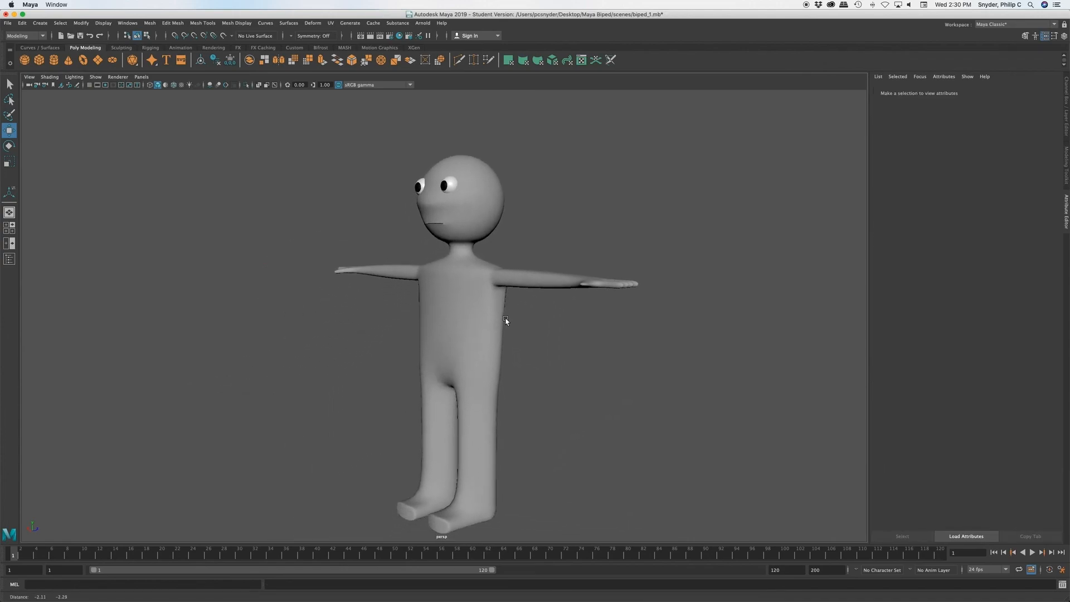
left_click_drag(459, 332, 482, 334, "alt")
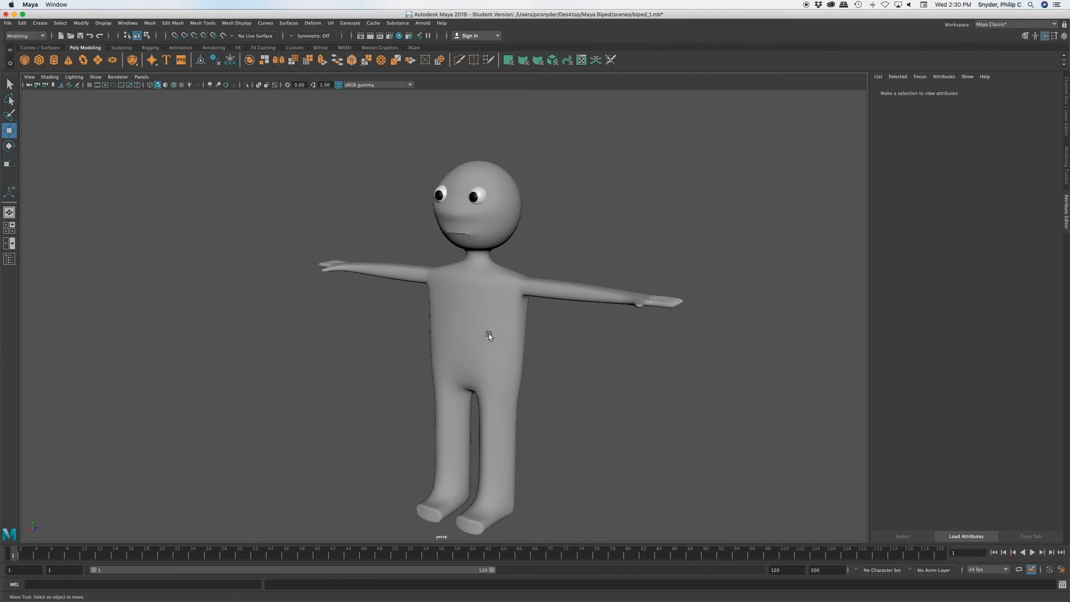
left_click(488, 335)
key("1")
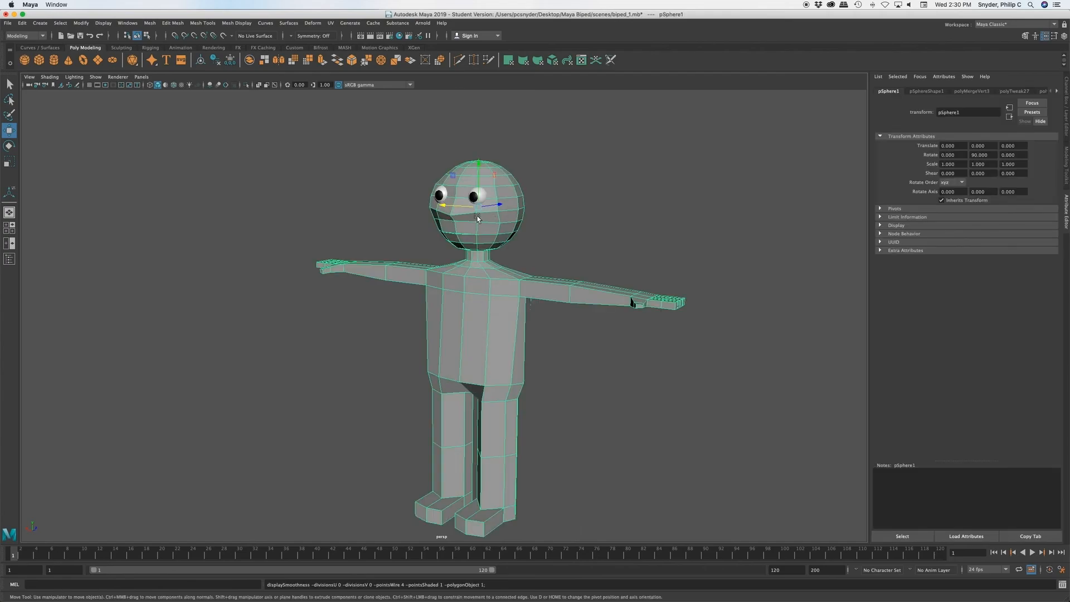
Step: Return both eyes to their unsmoothed display and clear the selection
scroll(469, 250, "up", 3)
scroll(469, 252, "down", 2)
left_click(478, 178)
left_click_drag(440, 178, 442, 173, "shift")
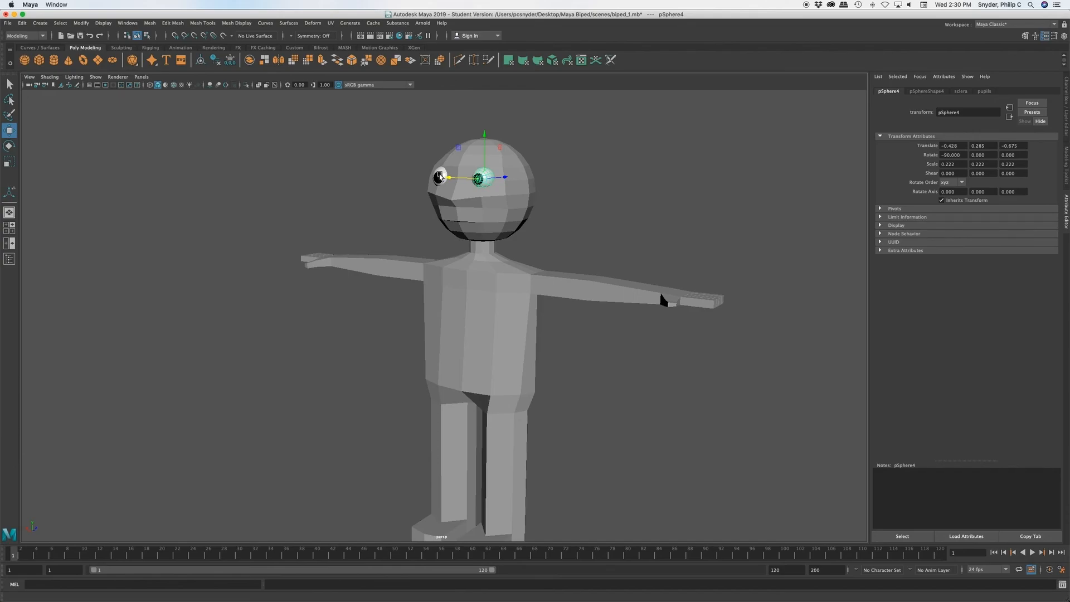
key("super+z")
left_click(441, 176)
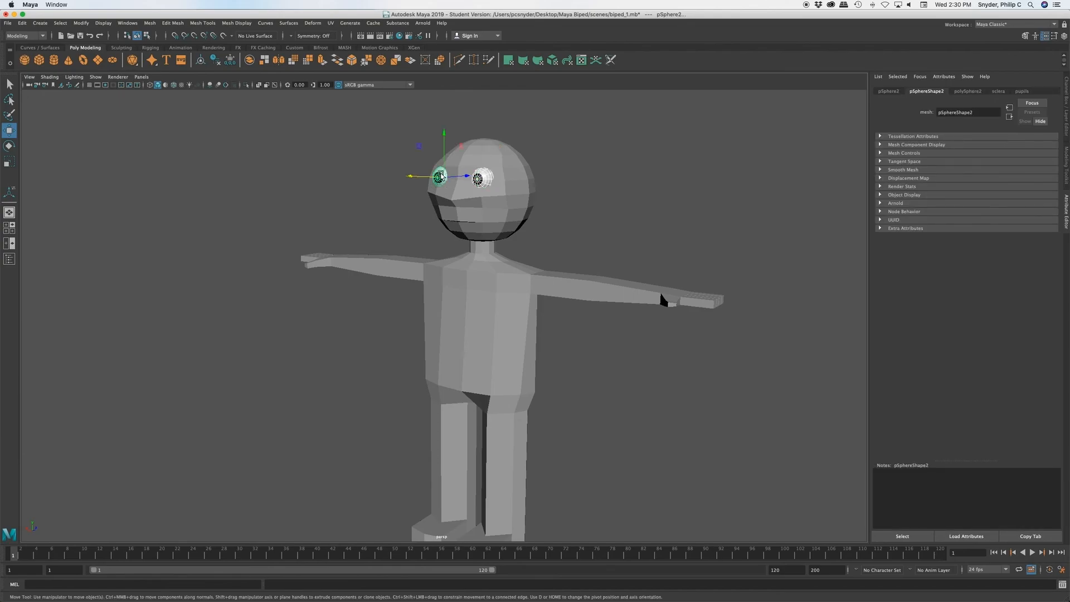
key("1")
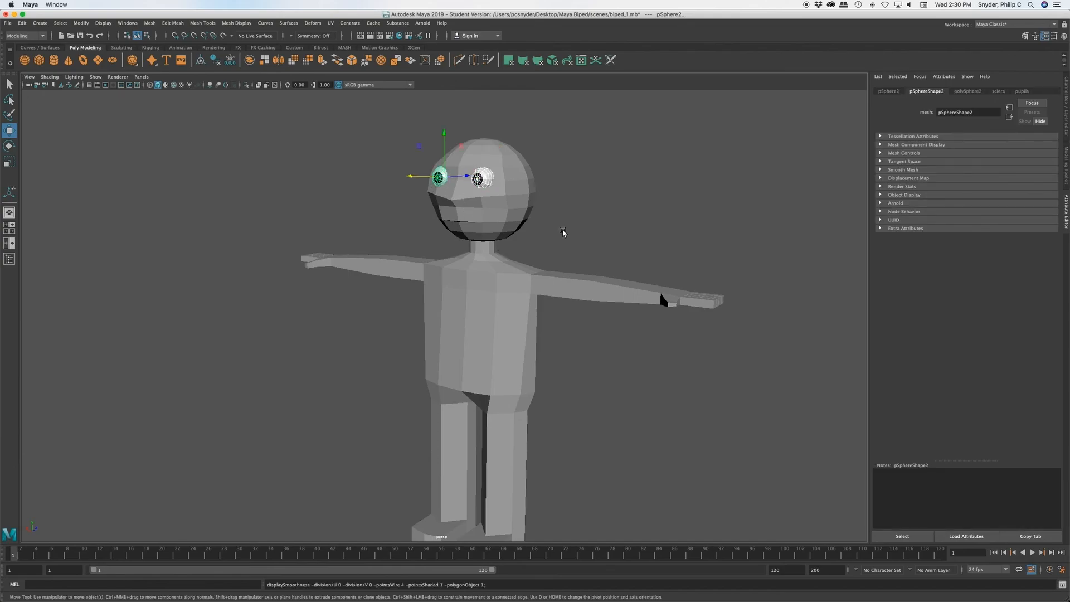
left_click(564, 233)
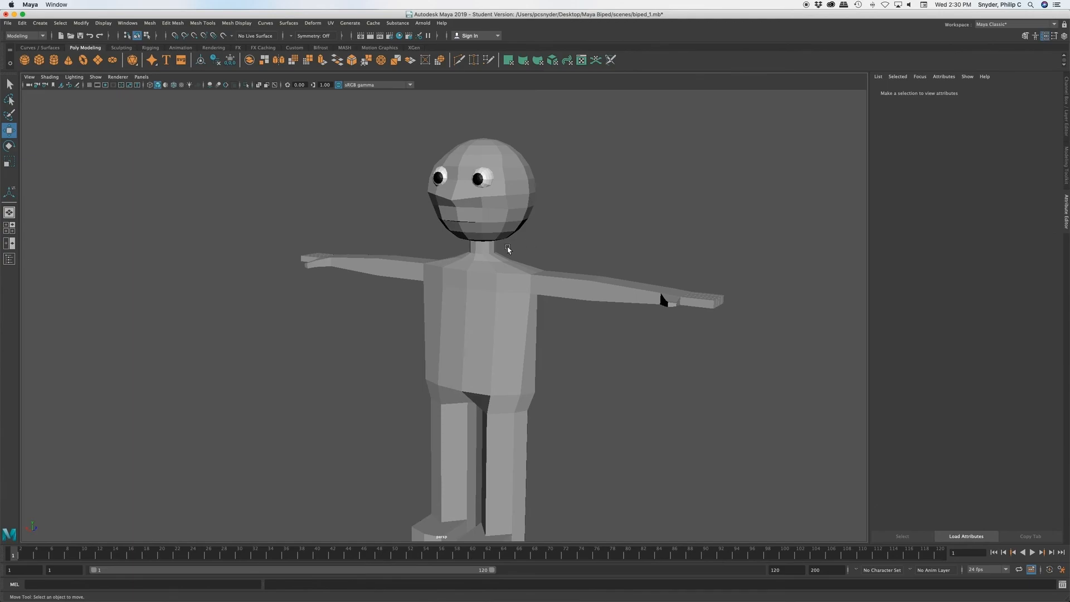
Step: In the side view, select the upper forehead vertices of the body mesh and move them slightly forward to fill out the forehead
key("space")
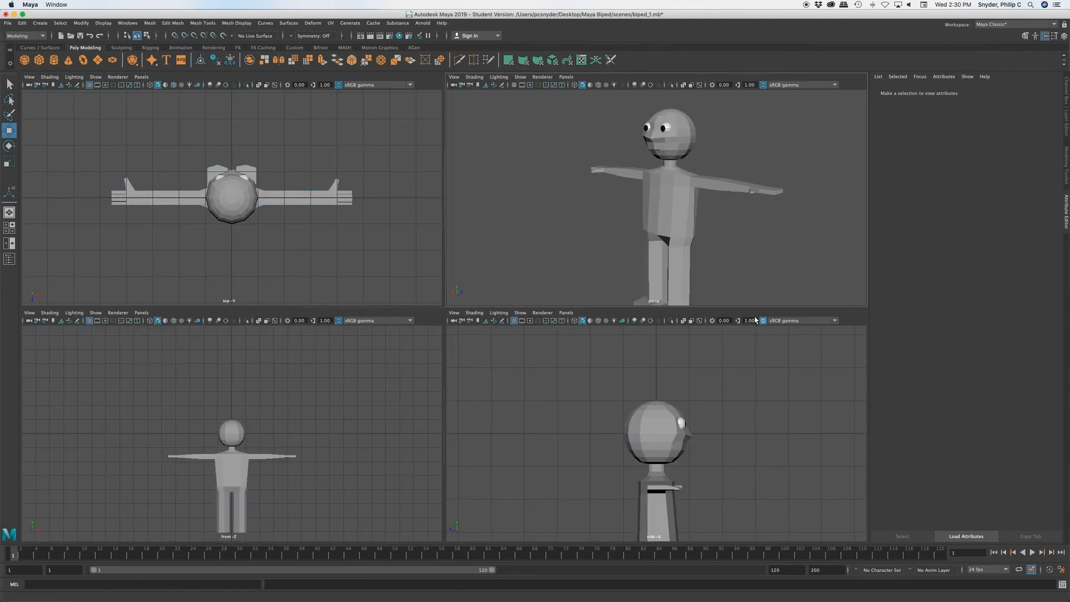
key("space")
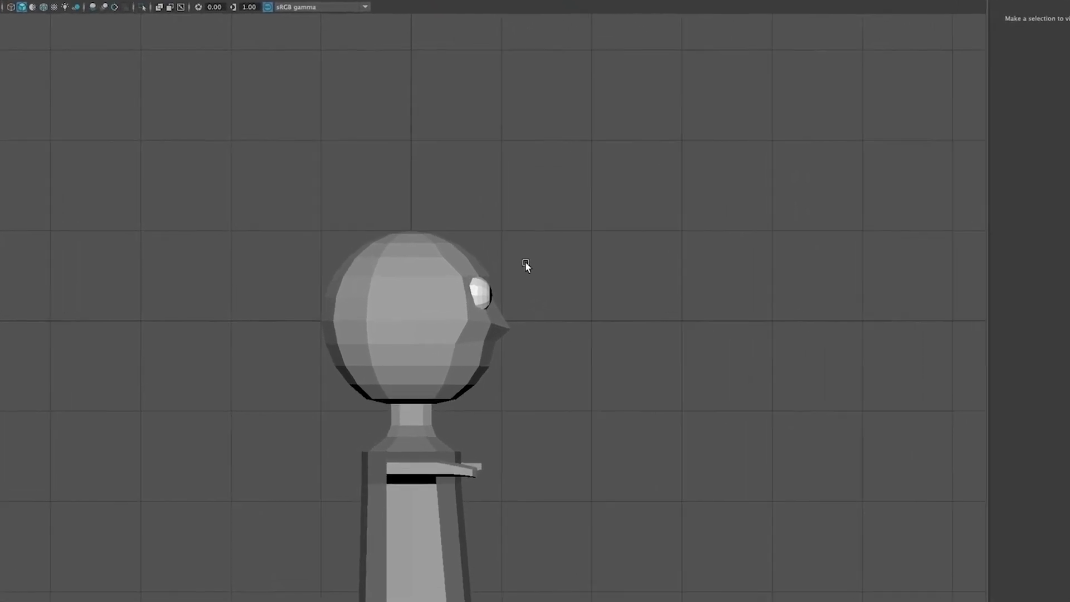
left_click(673, 414)
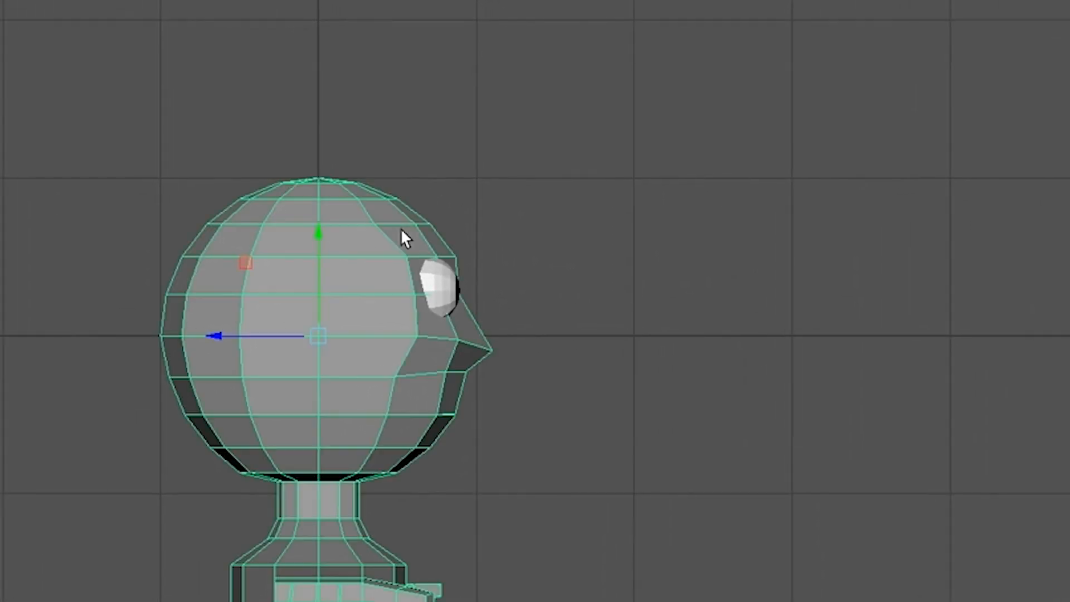
right_click(399, 237)
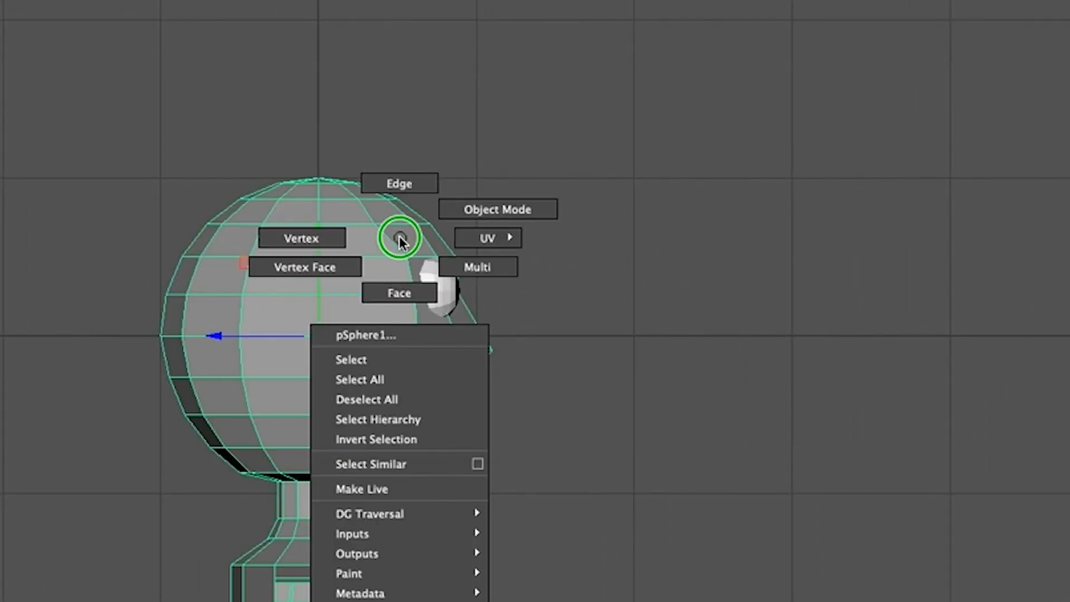
left_click(304, 239)
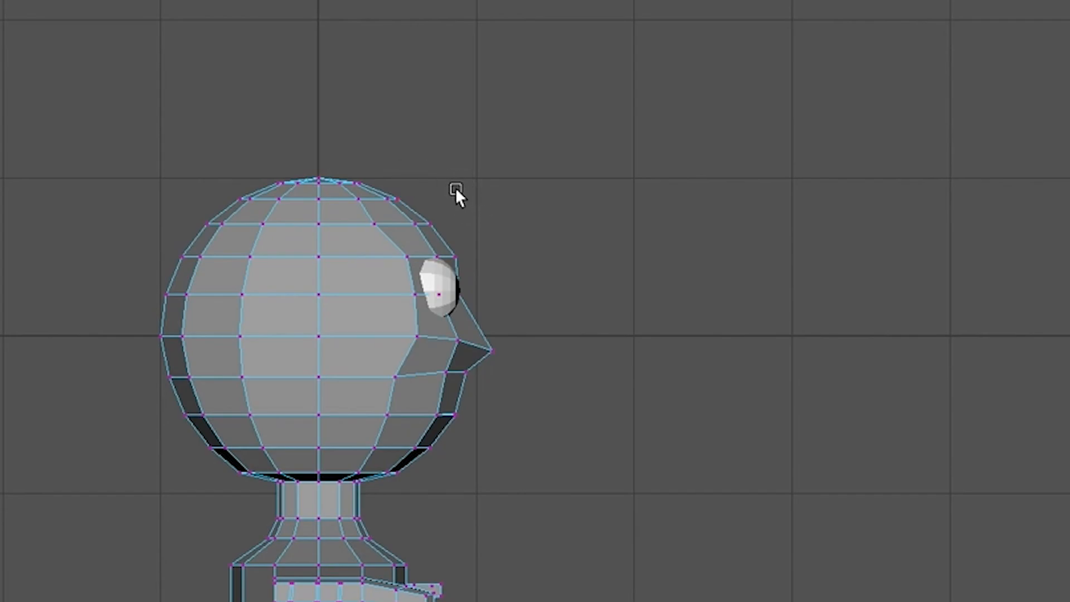
left_click_drag(393, 186, 448, 221)
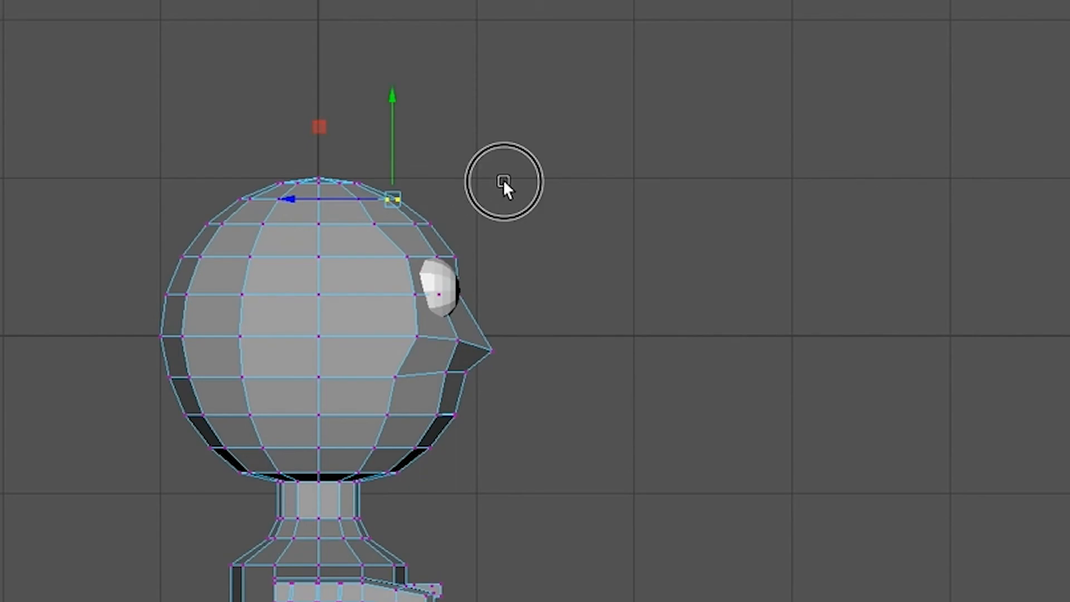
left_click_drag(377, 184, 465, 225)
left_click_drag(299, 211, 310, 211)
left_click(591, 210)
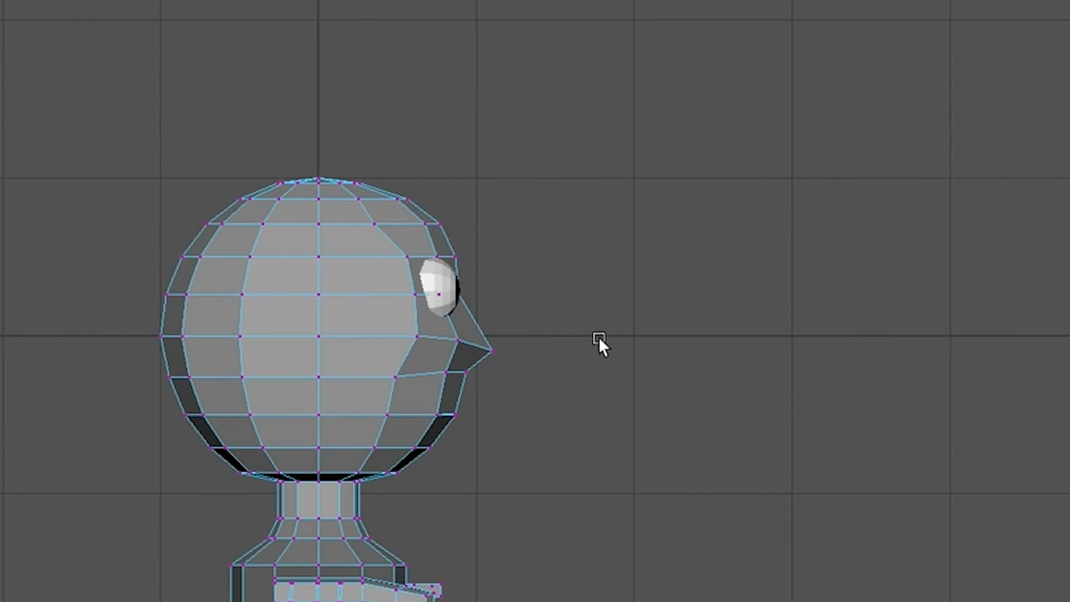
Step: In the perspective view, select the outer ankle and heel vertices of both feet and adjust them slightly sideways together
key("space")
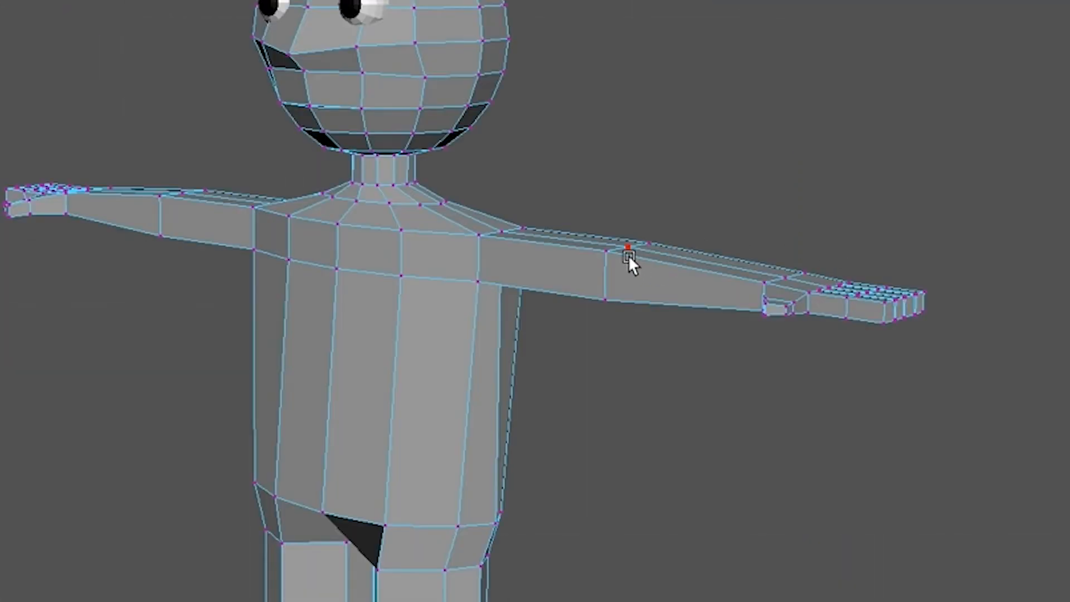
scroll(653, 257, "down", 3)
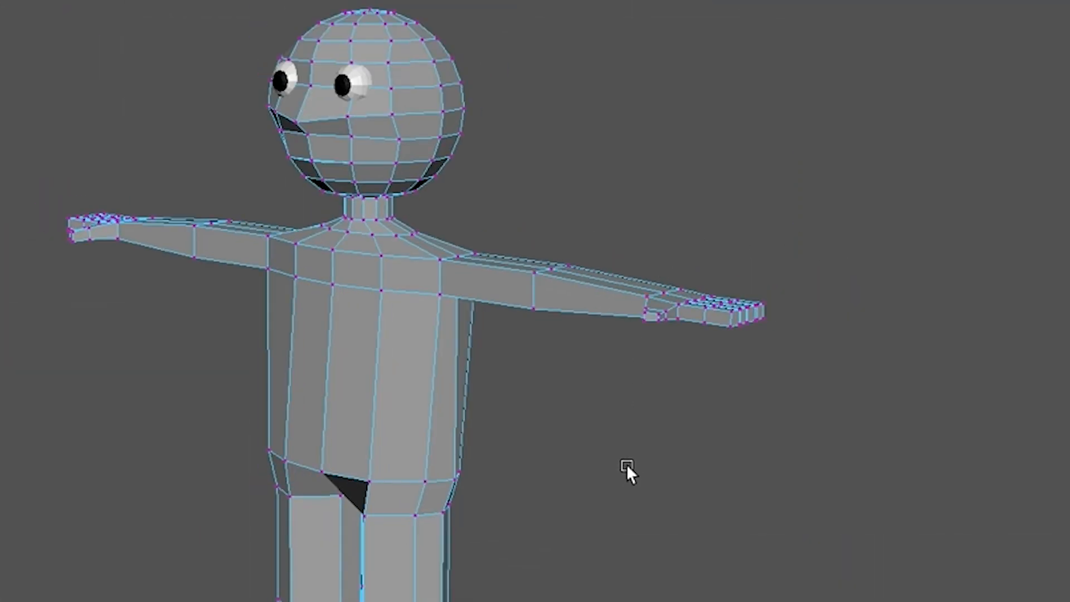
left_click_drag(627, 464, 657, 465, "alt")
right_click_drag(456, 332, 527, 308)
left_click(594, 413)
left_click_drag(640, 439, 714, 558, "alt")
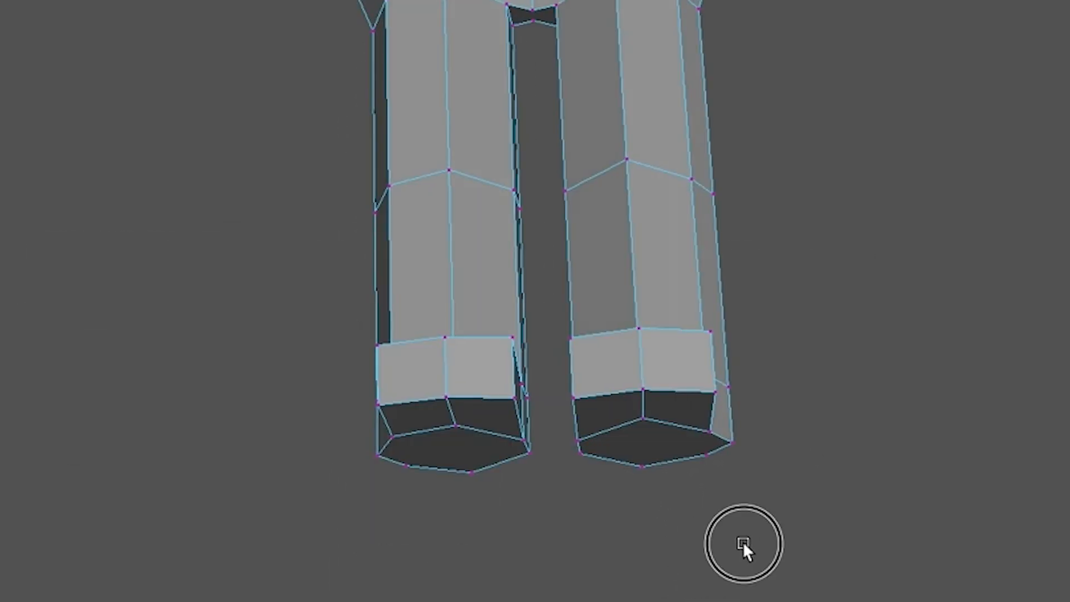
left_click_drag(743, 542, 777, 533, "alt")
left_click_drag(402, 353, 424, 446)
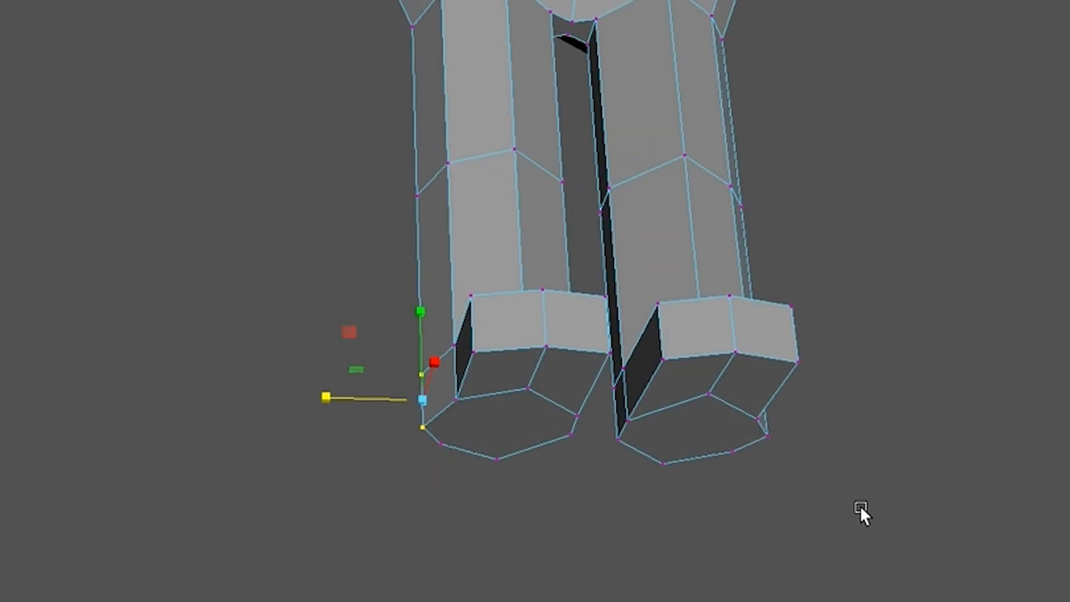
key("q")
left_click_drag(853, 509, 822, 524, "alt")
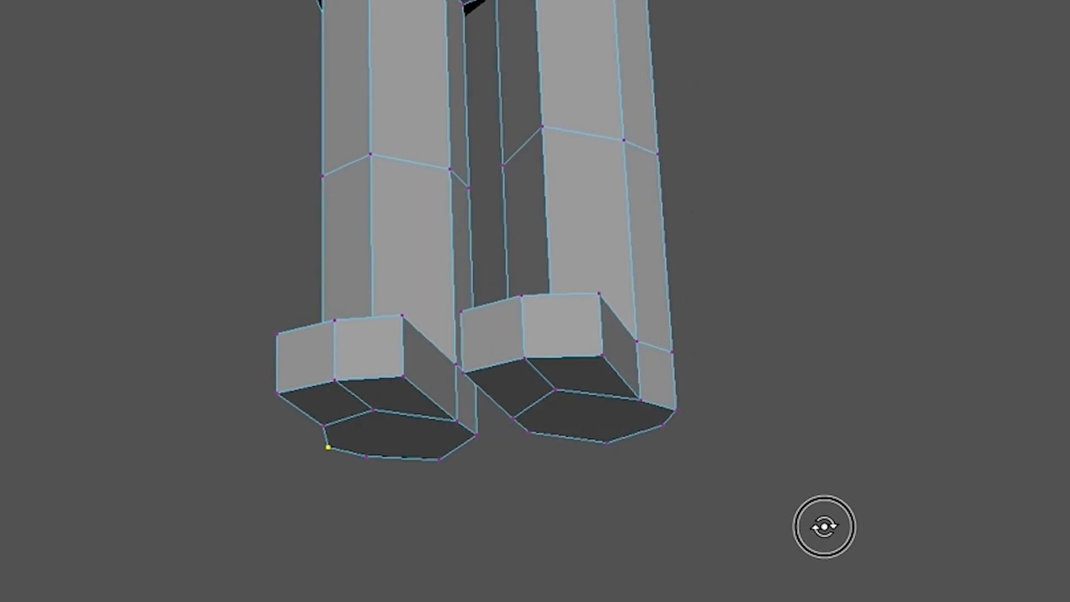
left_click_drag(743, 465, 747, 474, "alt")
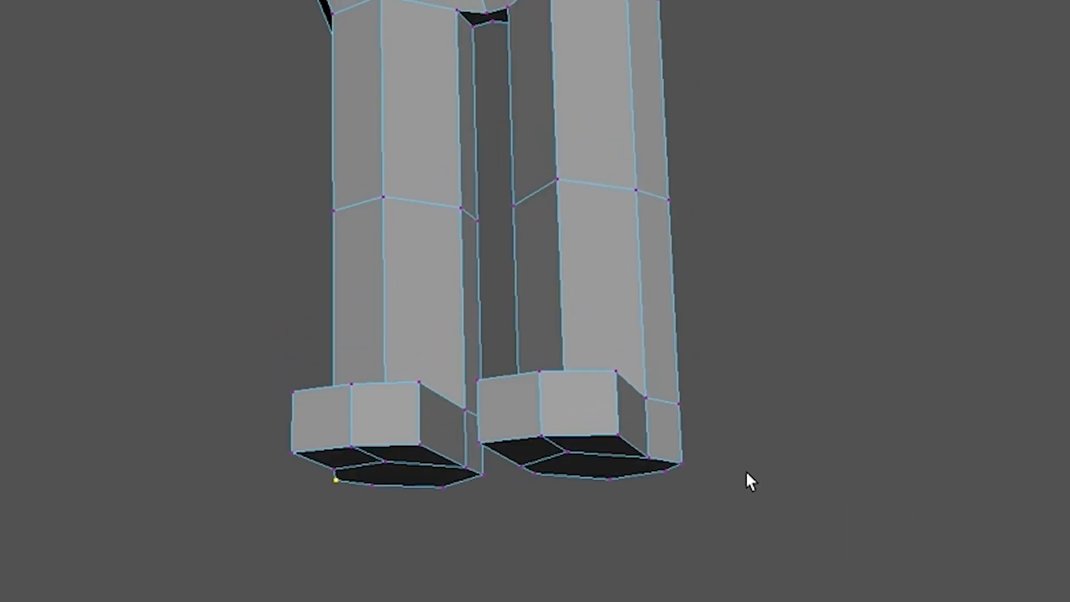
left_click_drag(700, 373, 678, 483, "shift")
key("w")
left_click_drag(722, 541, 755, 568, "alt")
left_click_drag(453, 508, 460, 508)
left_click_drag(752, 577, 676, 601, "alt")
left_click(681, 573)
Step: Select the toe-end vertices of both feet and scale them down vertically so the feet taper towards the toes
middle_click_drag(676, 601, 833, 597, "alt")
scroll(762, 599, "down", 2)
left_click_drag(644, 573, 530, 567, "alt")
left_click_drag(234, 411, 381, 599)
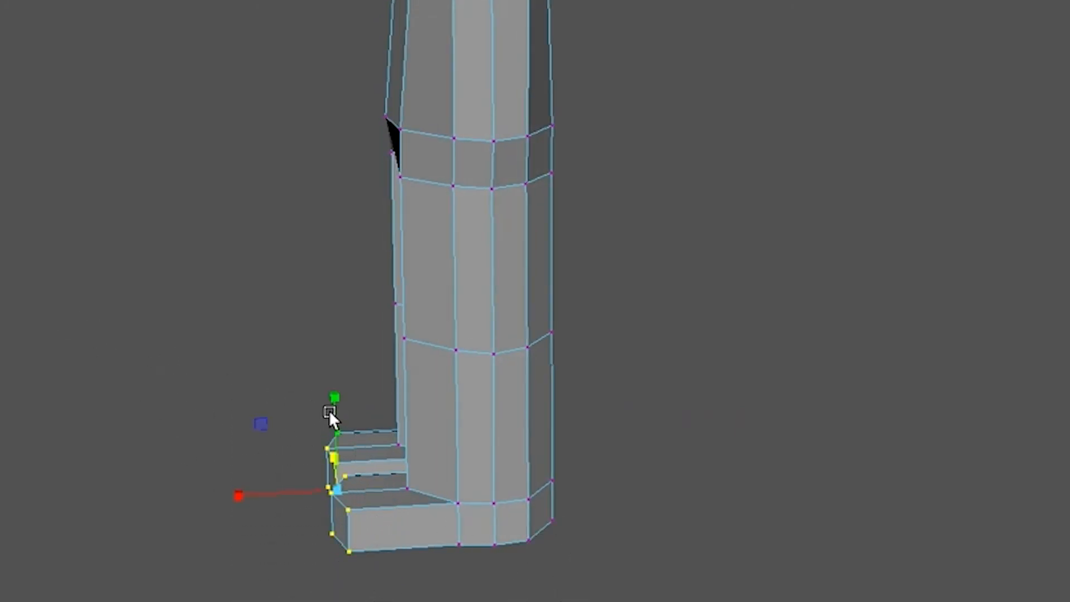
left_click_drag(329, 397, 331, 422)
left_click_drag(471, 584, 449, 581, "alt")
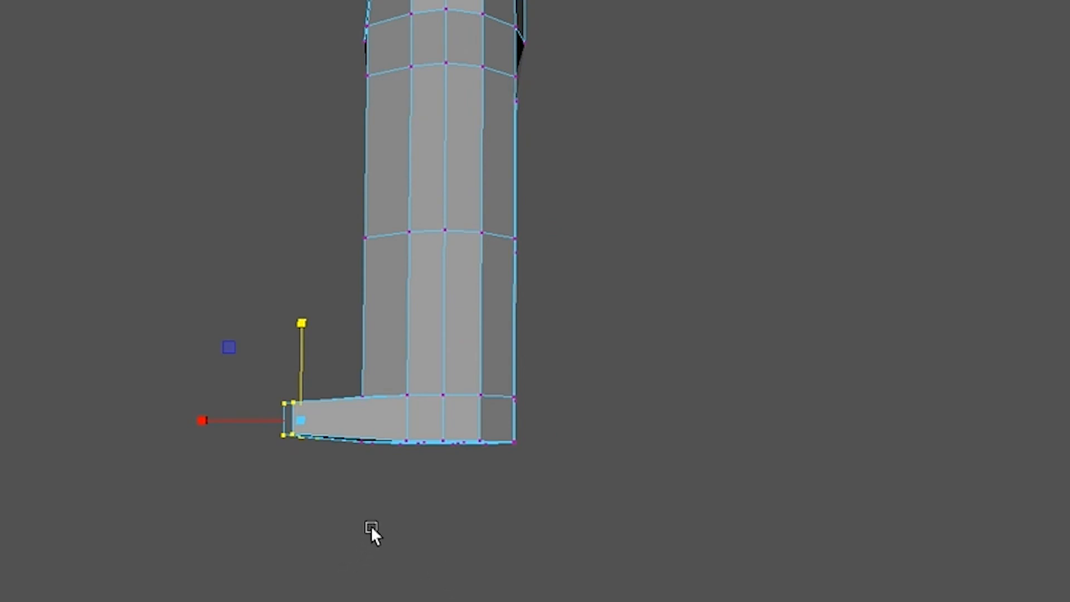
left_click_drag(299, 328, 306, 324)
left_click(602, 597)
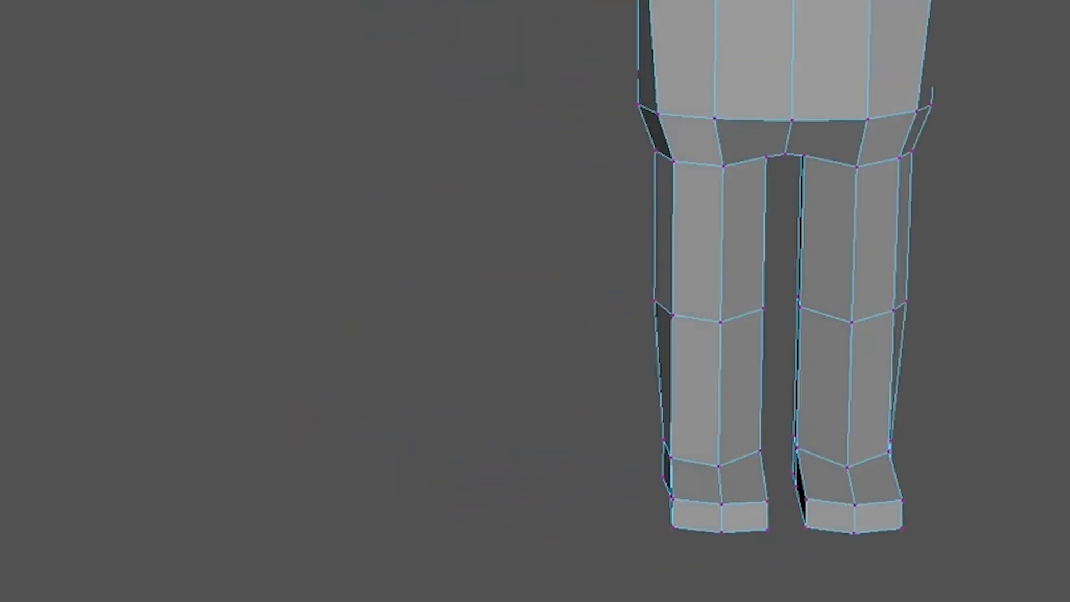
Step: Examine the head, arms and hands from above in both the perspective and the top view
left_click_drag(535, 268, 545, 408, "alt")
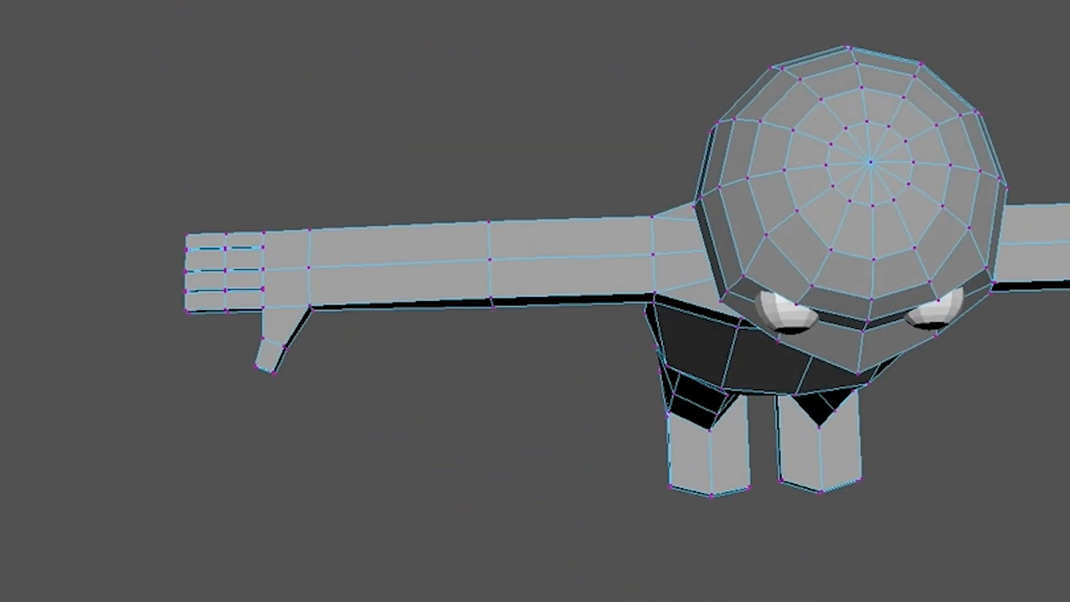
scroll(623, 483, "down", 3)
middle_click_drag(1066, 439, 838, 432, "alt")
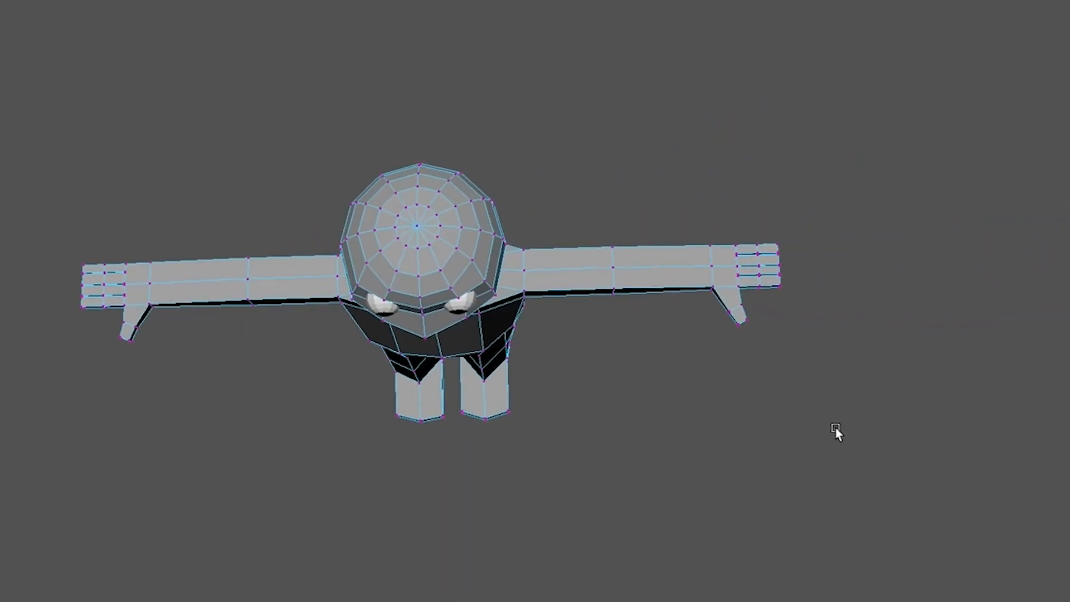
scroll(708, 413, "up", 6)
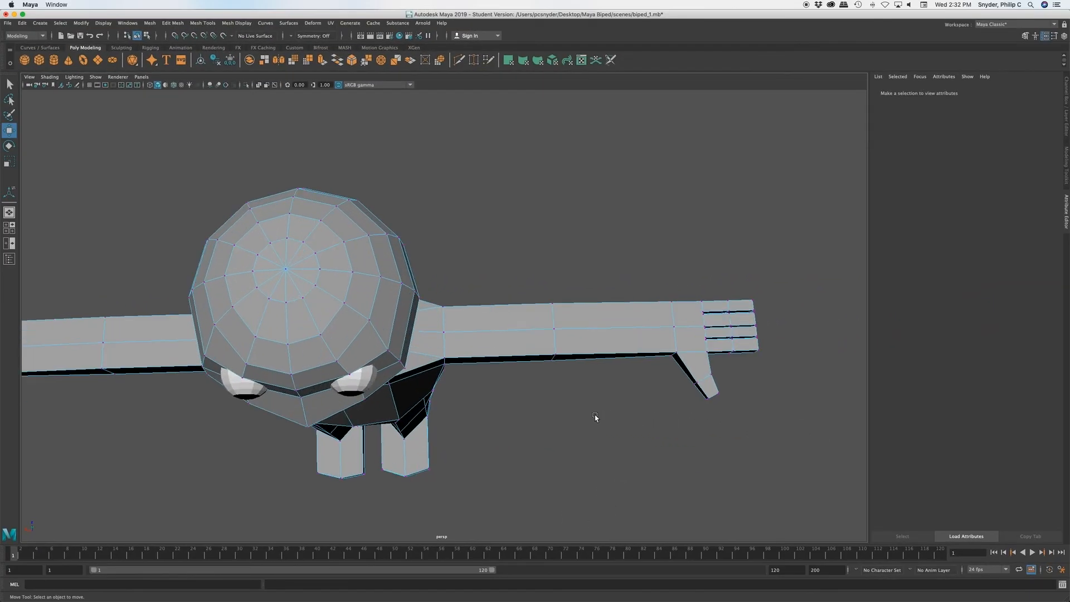
mouse_move(571, 372)
left_mouse_down("alt")
mouse_move(540, 383)
mouse_move(583, 389)
left_mouse_up("alt")
key("space")
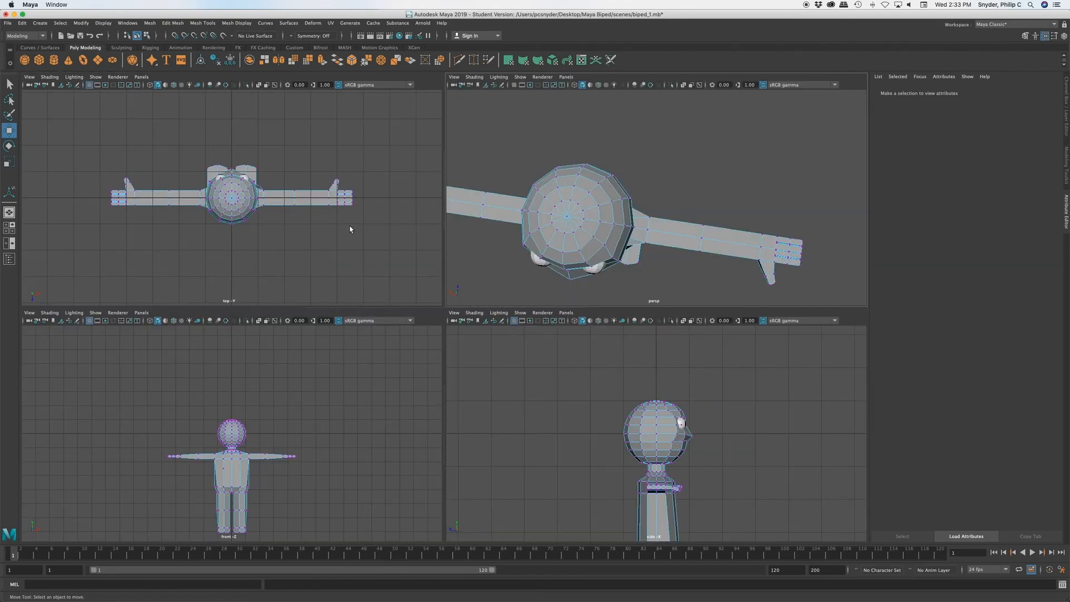
key("space")
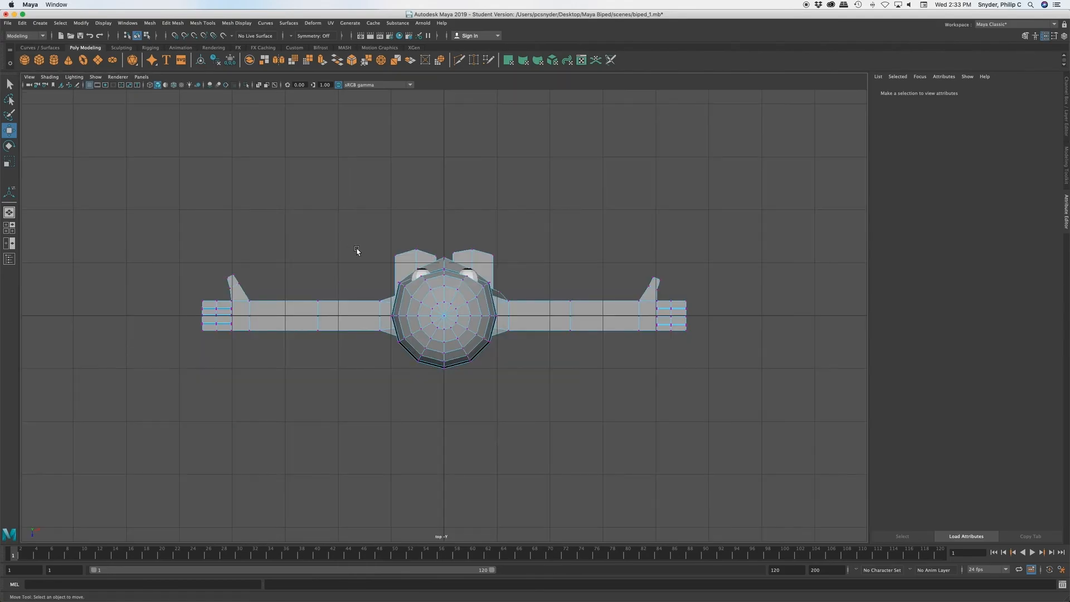
scroll(359, 251, "up", 4)
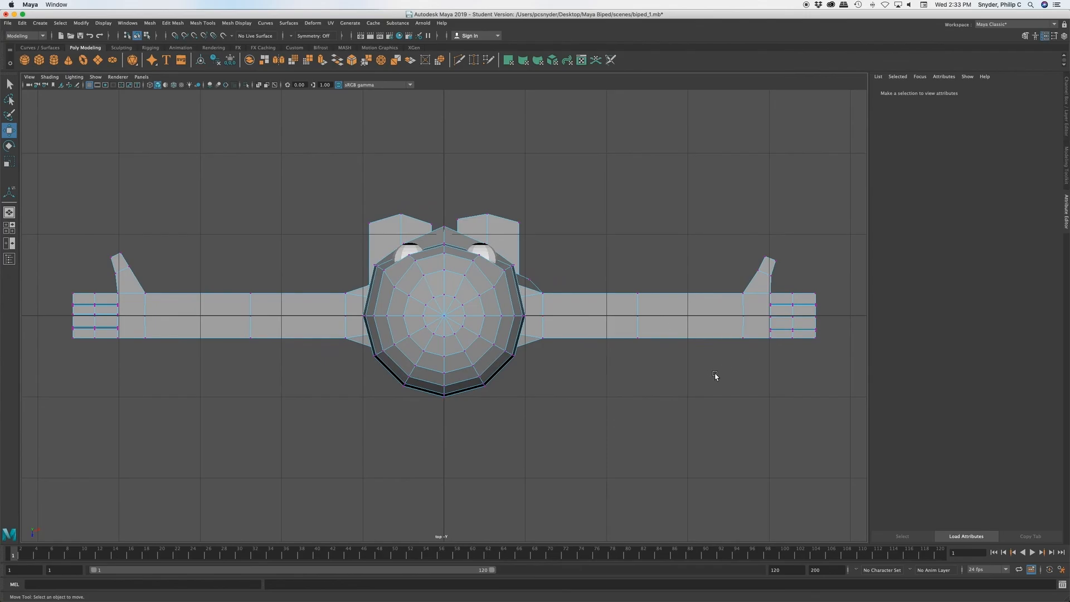
key("space")
key("space")
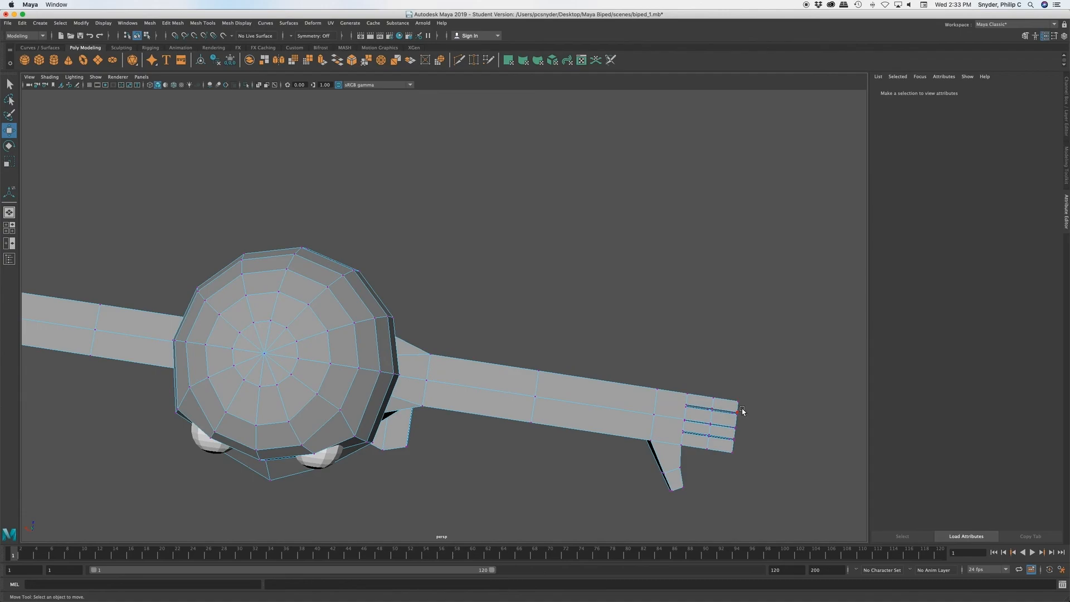
Step: Select the four tip vertices of the little finger on one hand and move them towards the palm to shorten the finger
scroll(742, 402, "up", 5)
left_click_drag(719, 382, 503, 288, "alt")
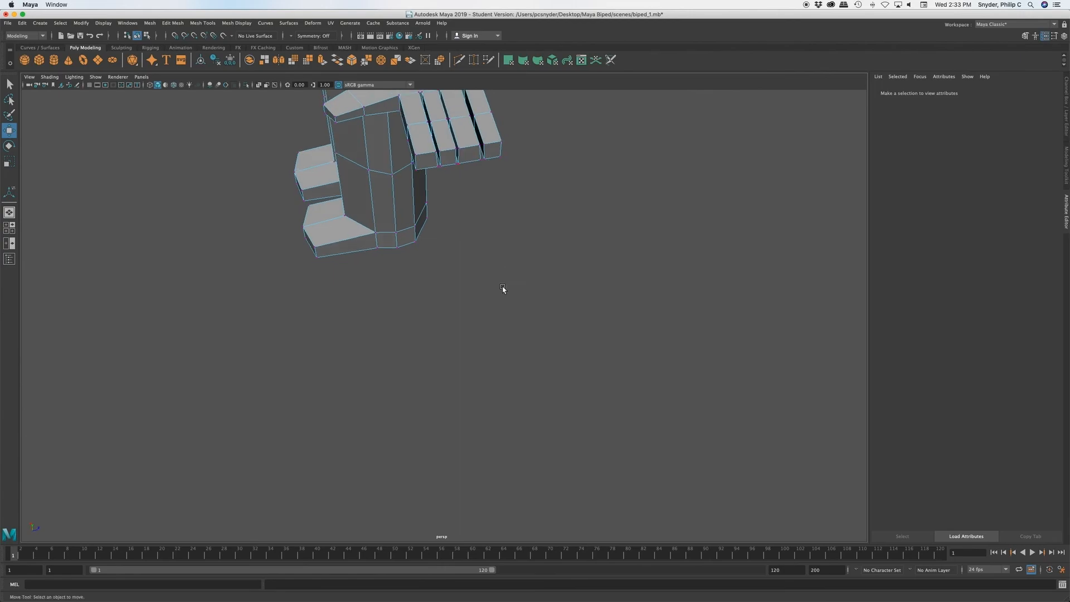
left_click(484, 144)
key("q")
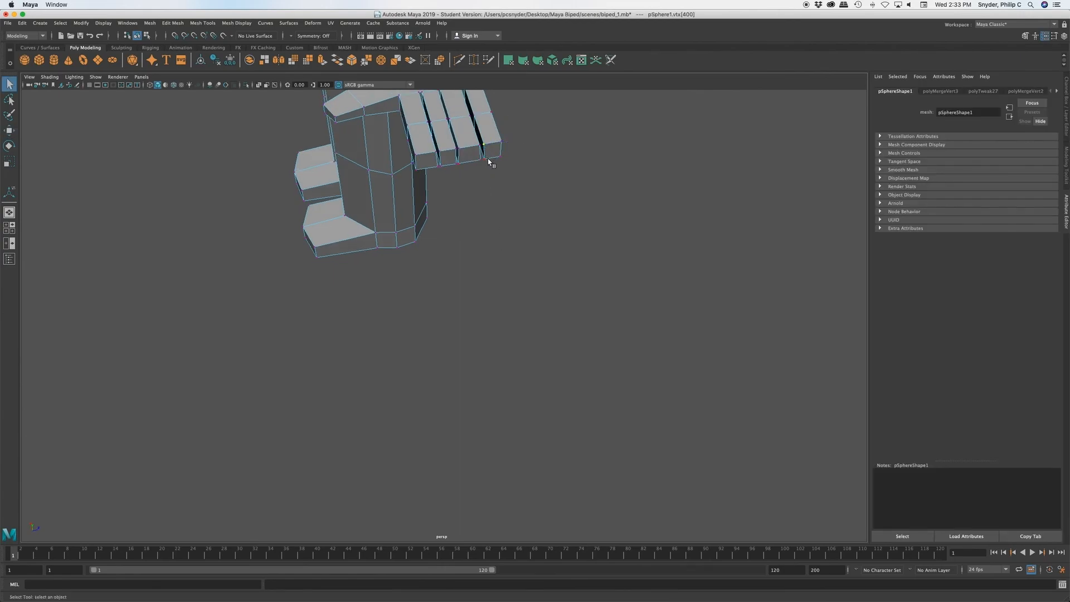
left_click(485, 160, "shift")
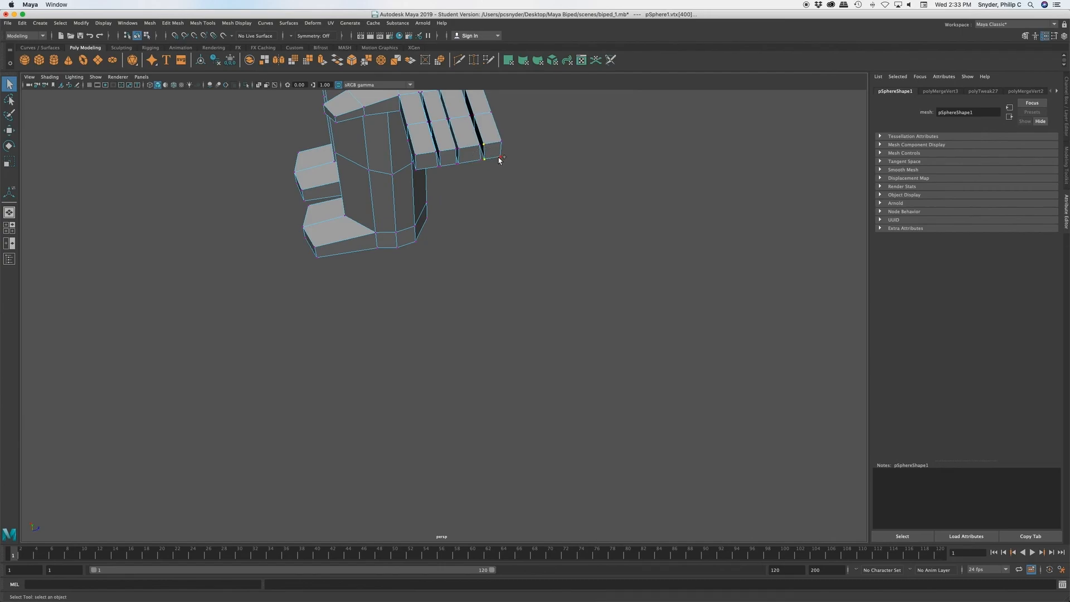
left_click(501, 142, "shift")
key("w")
left_click_drag(486, 127, 483, 120)
Step: Select the four little-fingertip vertices on the opposite hand and move them towards the palm to shorten that finger as well
left_click_drag(519, 212, 640, 306, "alt")
left_click_drag(361, 318, 456, 317, "alt")
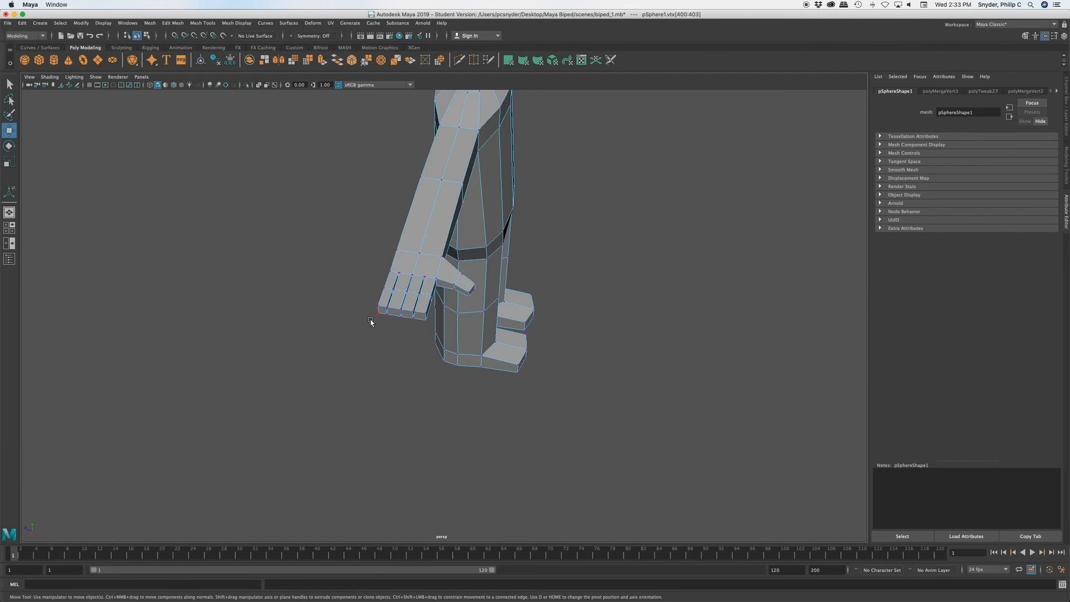
scroll(383, 289, "up", 3)
scroll(382, 289, "up", 2)
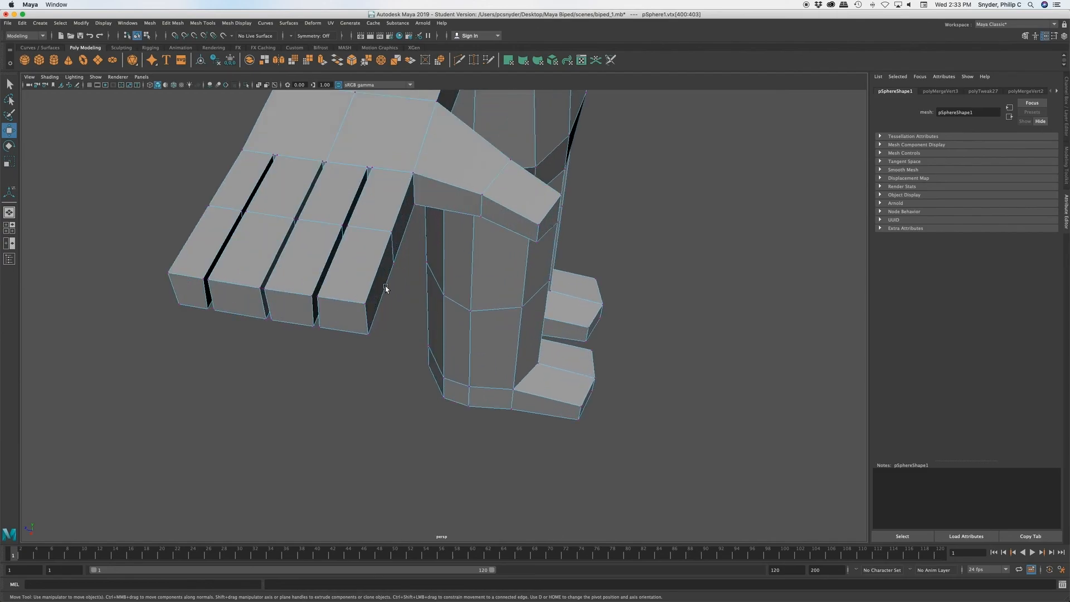
left_click(167, 273)
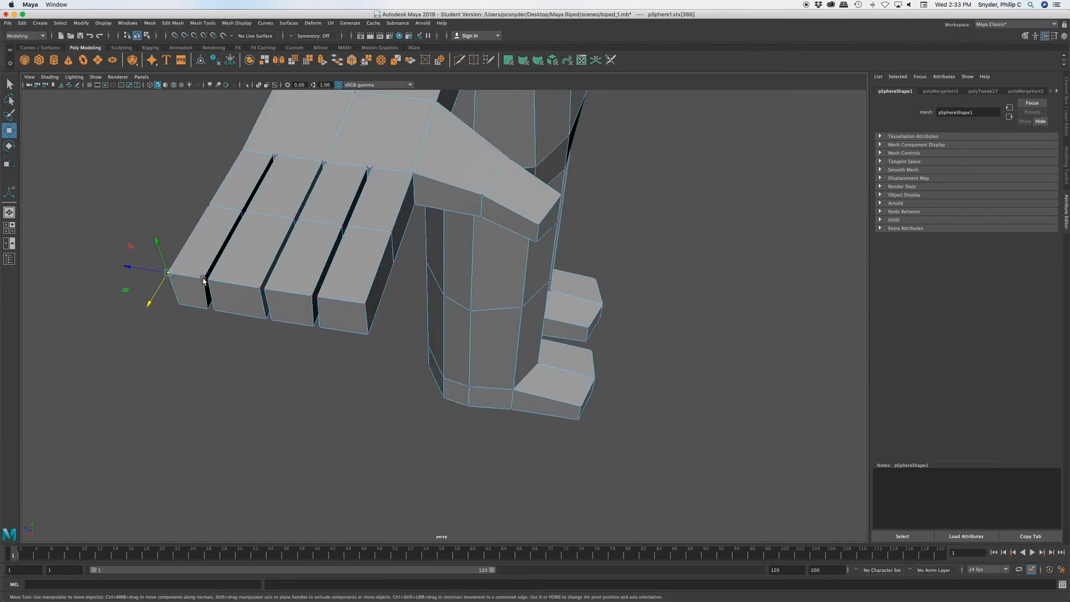
left_click(204, 278)
left_click(210, 310, "shift")
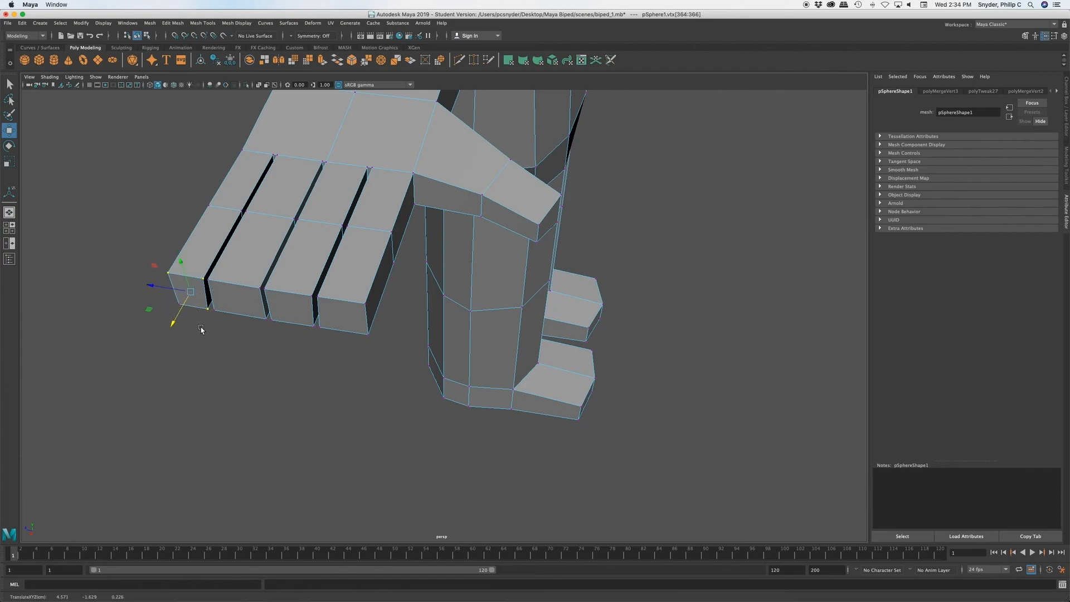
key("q")
key("w")
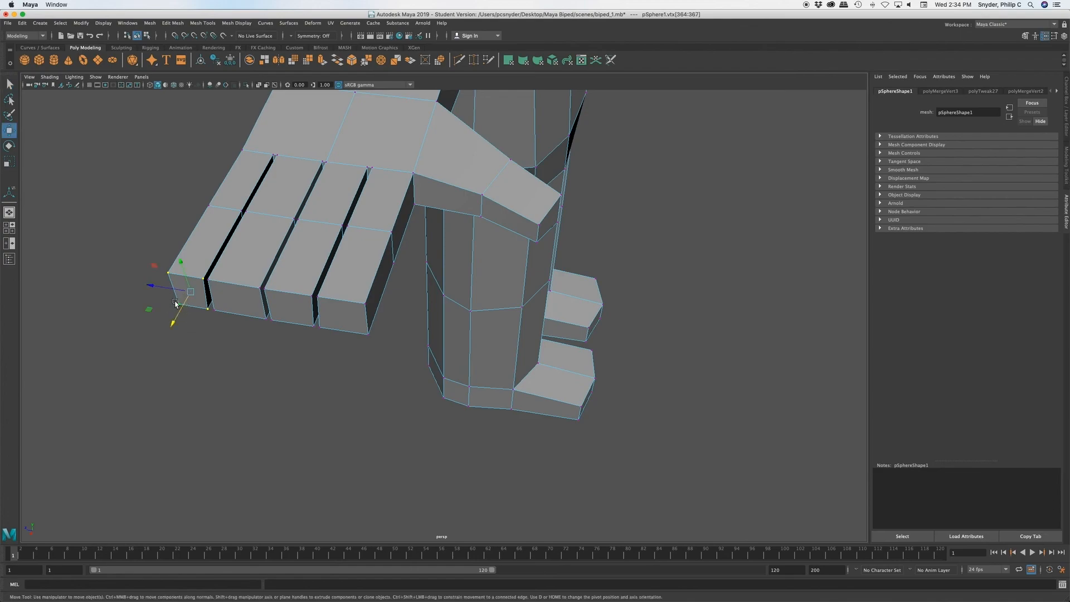
left_click_drag(175, 323, 179, 308)
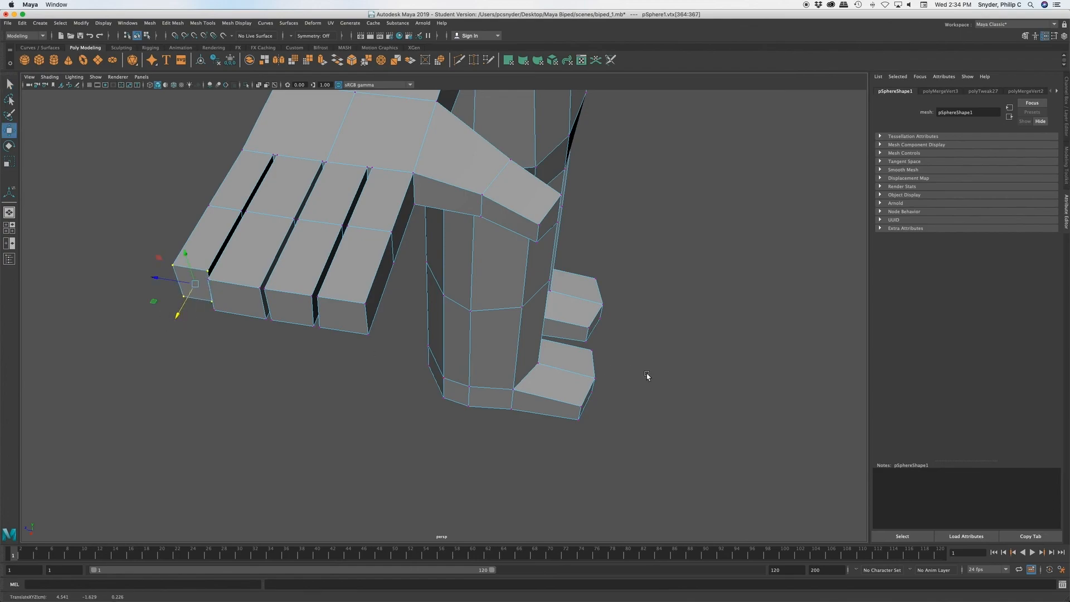
left_click_drag(178, 316, 178, 315)
right_click_drag(863, 401, 677, 380, "alt")
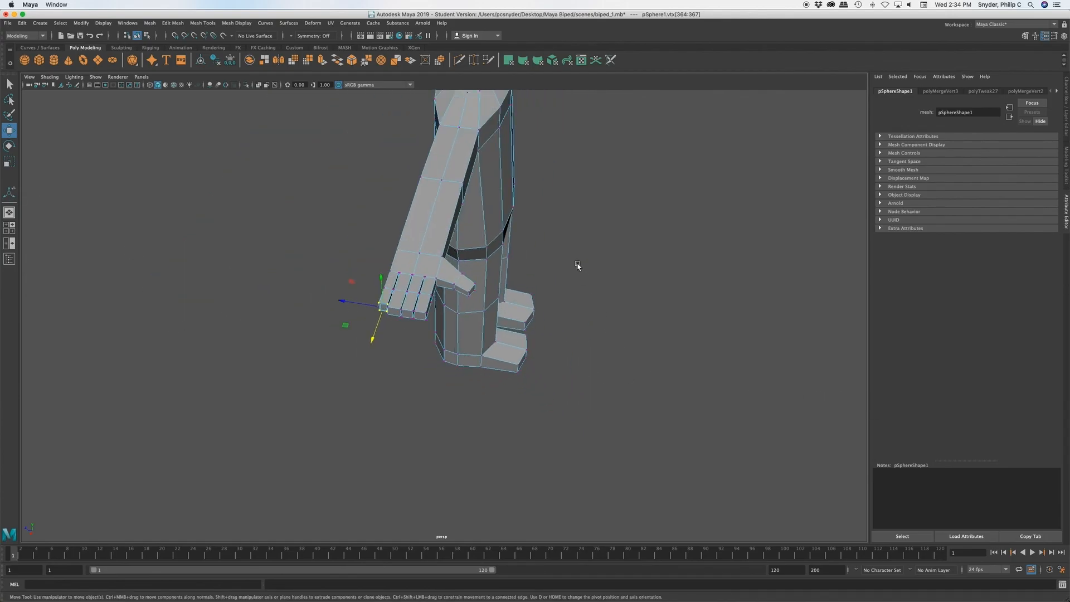
left_click_drag(578, 297, 499, 315, "alt")
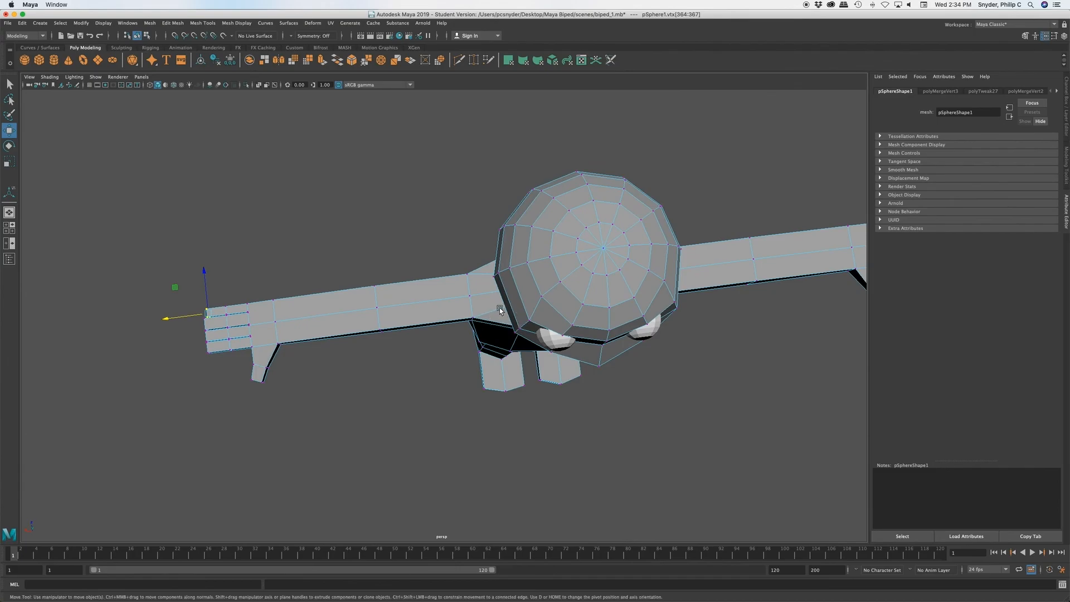
Step: Deselect the fingertip vertices, bring the full figure into a front-facing perspective view and save the scene biped_1.mb
left_click_drag(583, 337, 640, 330, "alt")
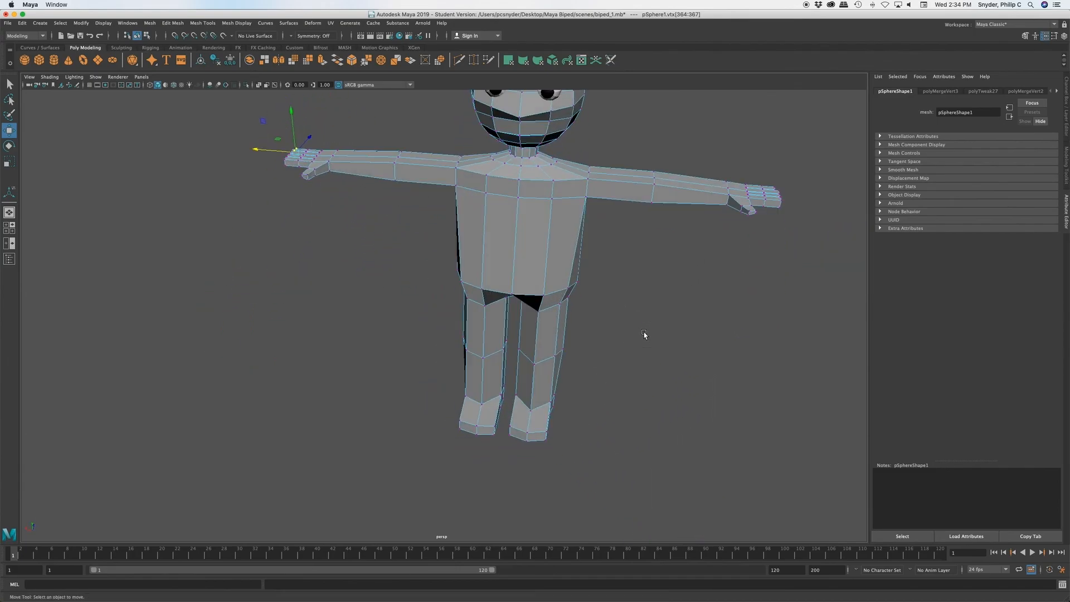
left_click(644, 330)
left_click_drag(475, 333, 477, 310, "alt")
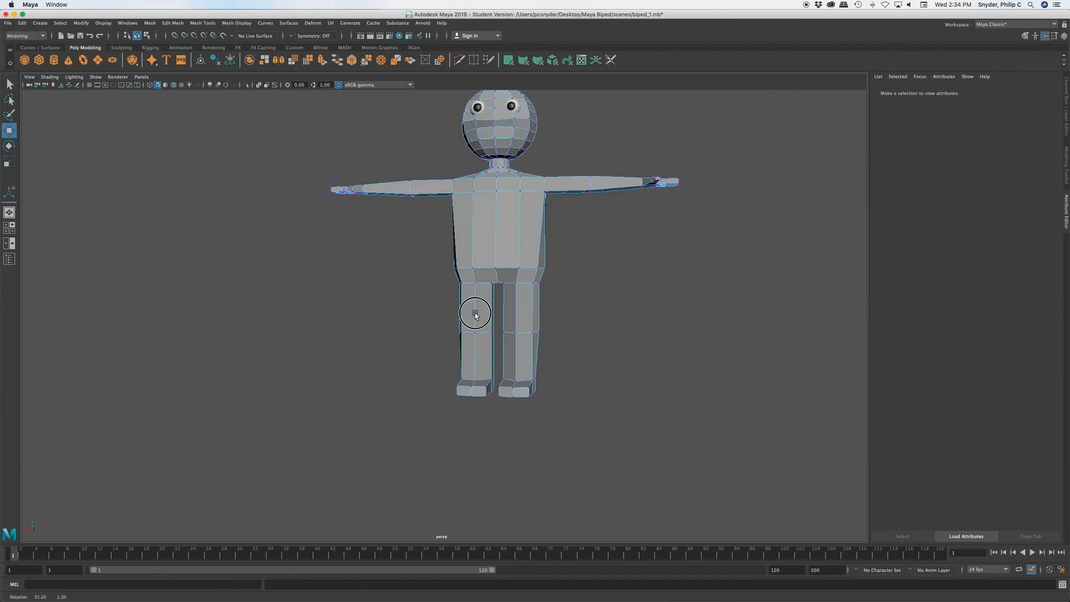
middle_click_drag(577, 280, 597, 366, "alt")
key("super+s")
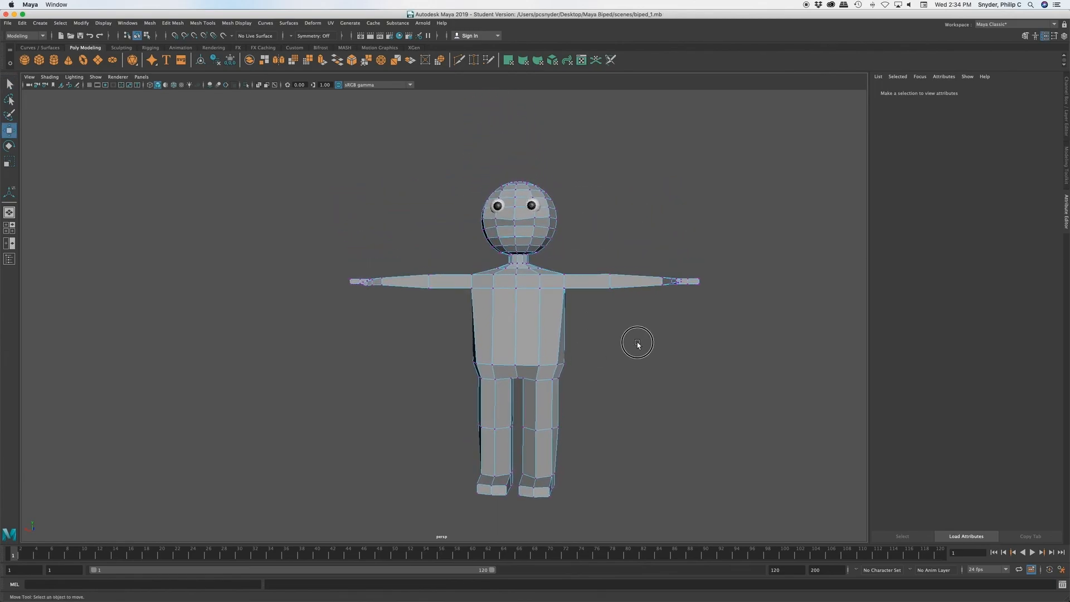
Step: Return the character mesh to object mode, display it with smooth mesh preview and deselect it to view the smoothed figure
right_click_drag(636, 341, 688, 329)
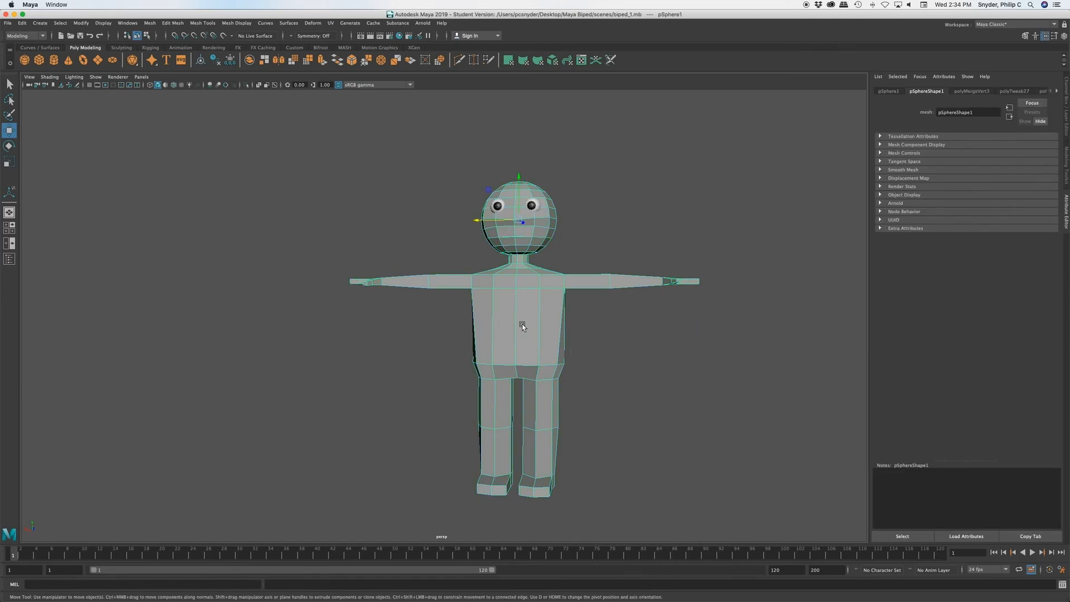
key("3")
left_click(612, 392)
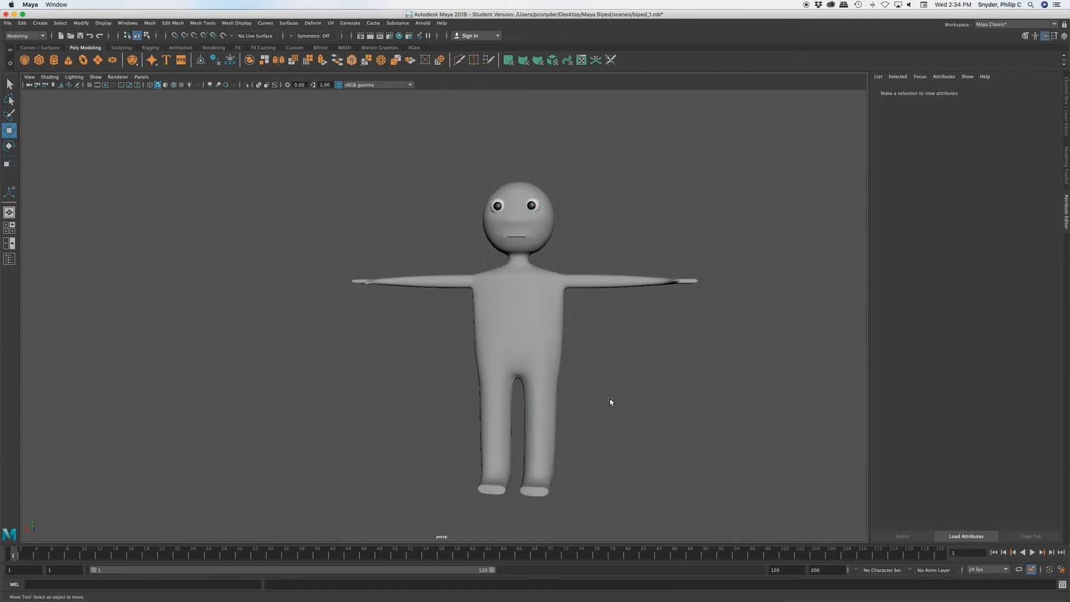
left_click_drag(612, 392, 589, 354, "alt")
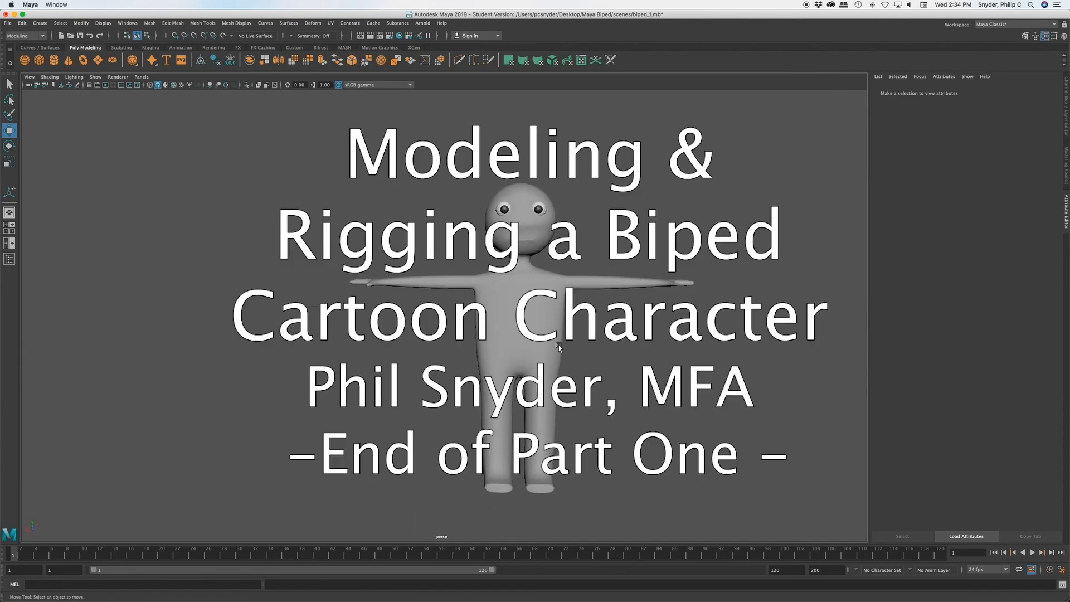